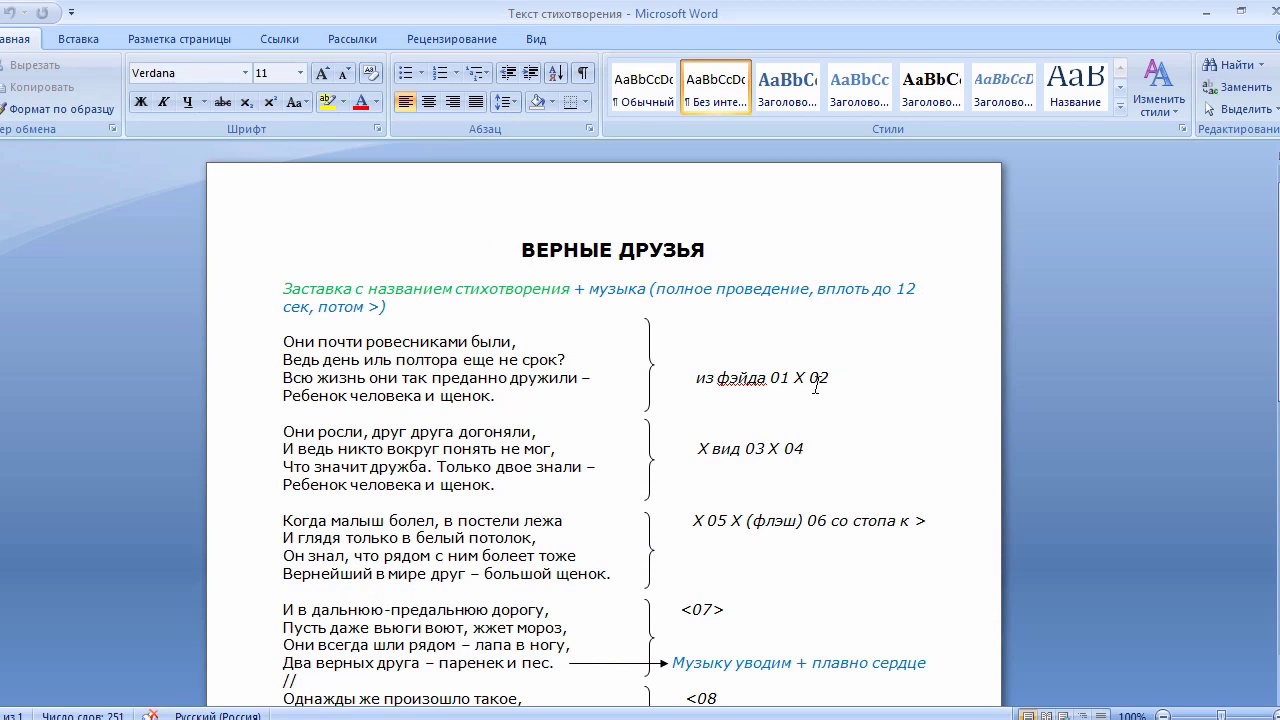
Switch from the Word script to VEGAS Pro and place pictures 01.jpeg and 02.jpeg together on the empty video track above the narration.
{"action": "left_click", "coordinate": [1207, 12]}
{"action": "scroll", "coordinate": [533, 160], "scroll_direction": "up", "scroll_amount": 6}
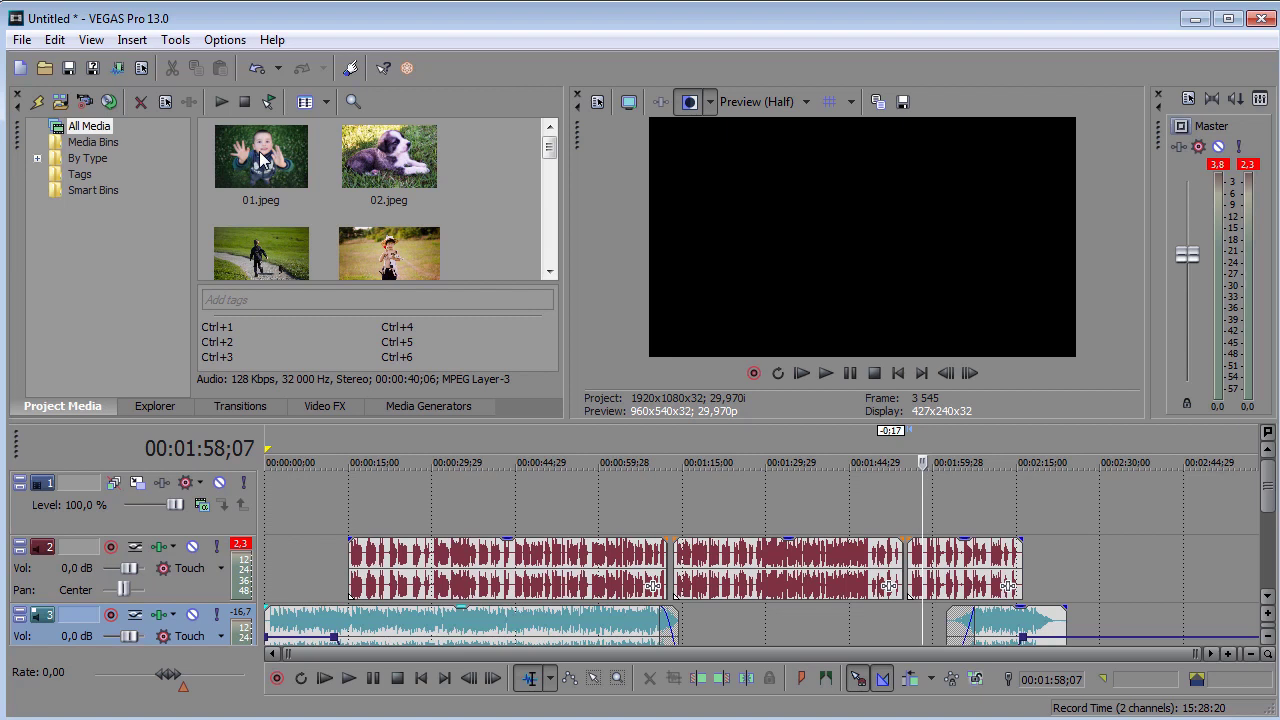
{"action": "left_click", "coordinate": [304, 161]}
{"action": "left_click", "coordinate": [384, 166], "text": "shift"}
{"action": "left_click_drag", "start_coordinate": [384, 166], "coordinate": [424, 514]}
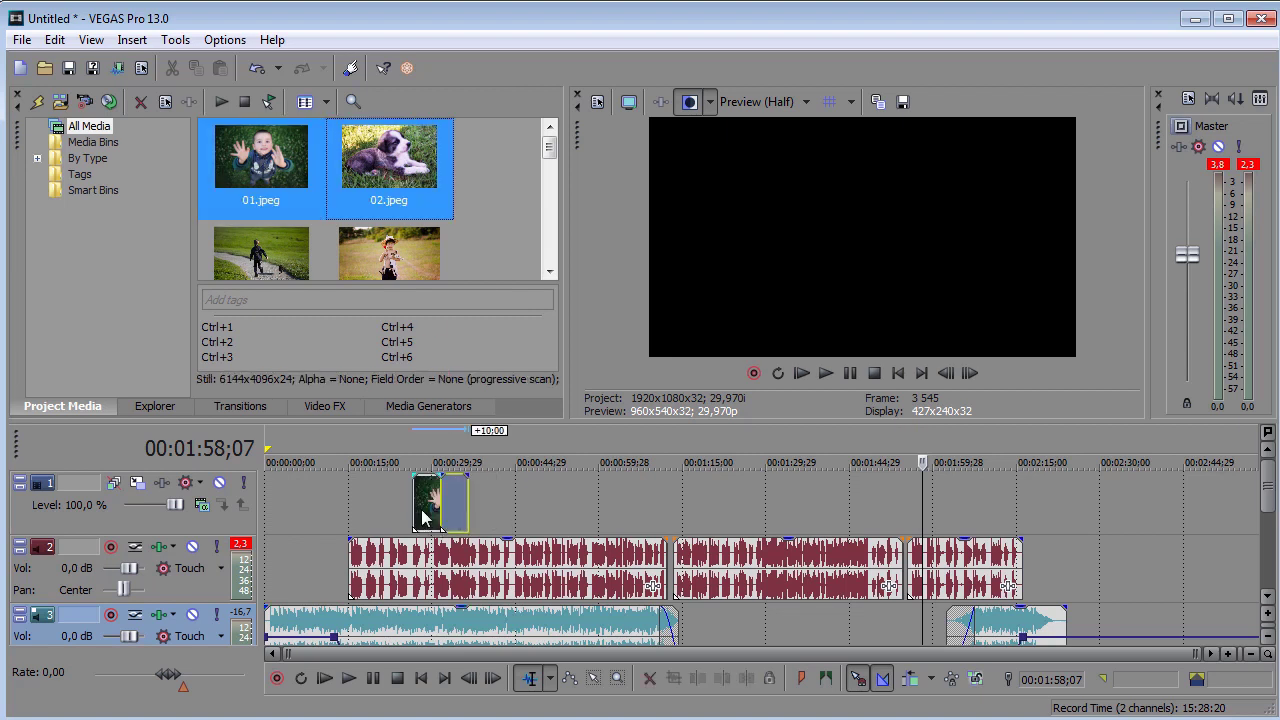
Play the narration from its start, then align and shorten the 01 and 02 clips to fit its phrases, with 02 directly following 01.
{"action": "left_click", "coordinate": [349, 495]}
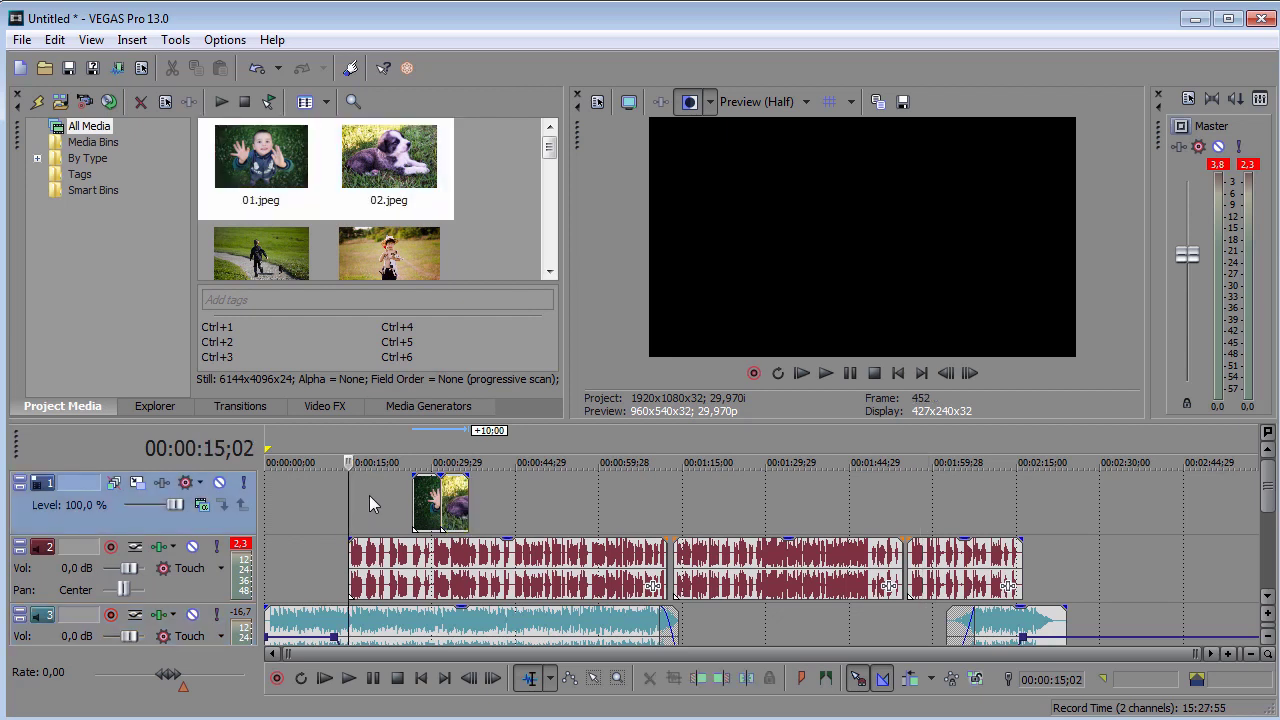
{"action": "scroll", "coordinate": [397, 515], "scroll_direction": "up", "scroll_amount": 5}
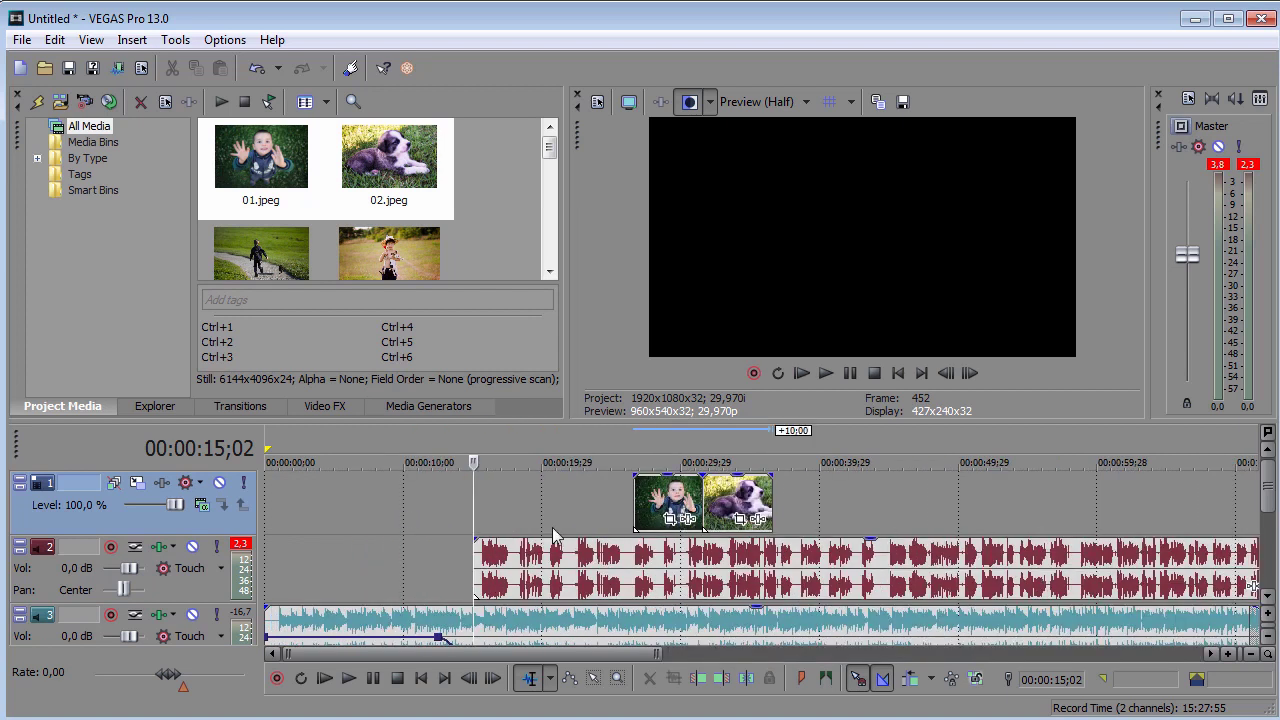
{"action": "key", "text": "space"}
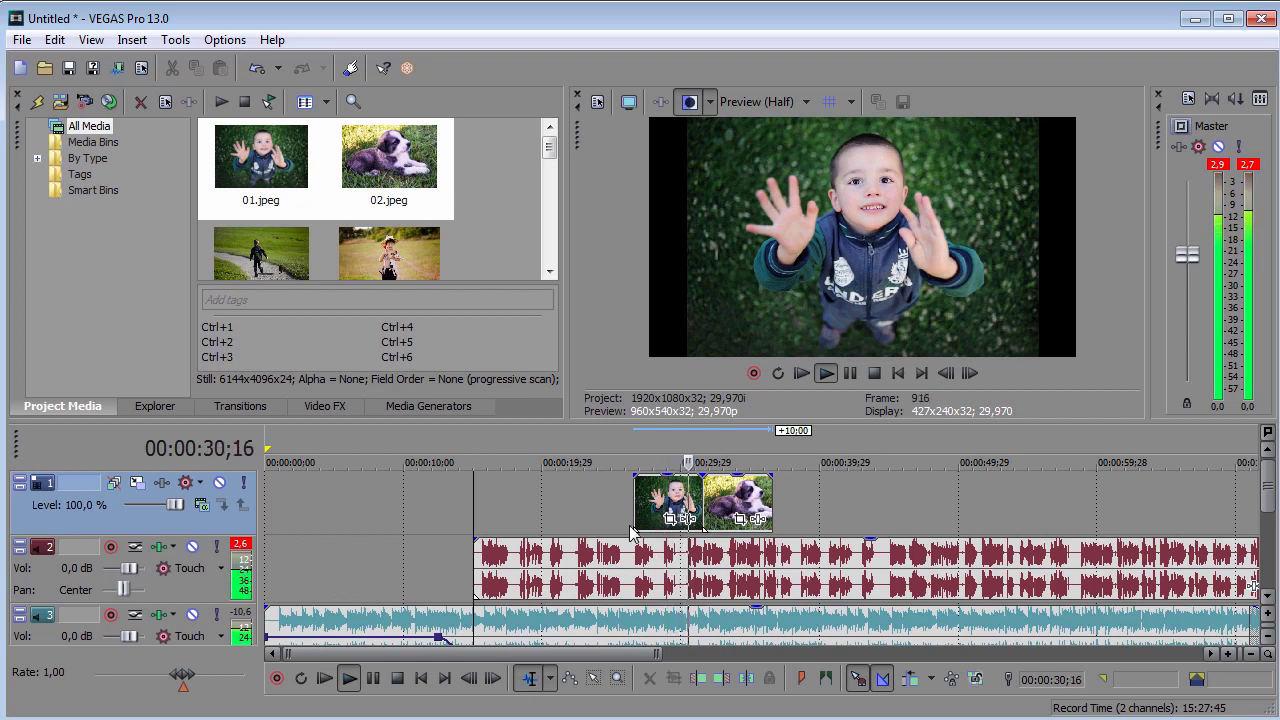
{"action": "key", "text": "space"}
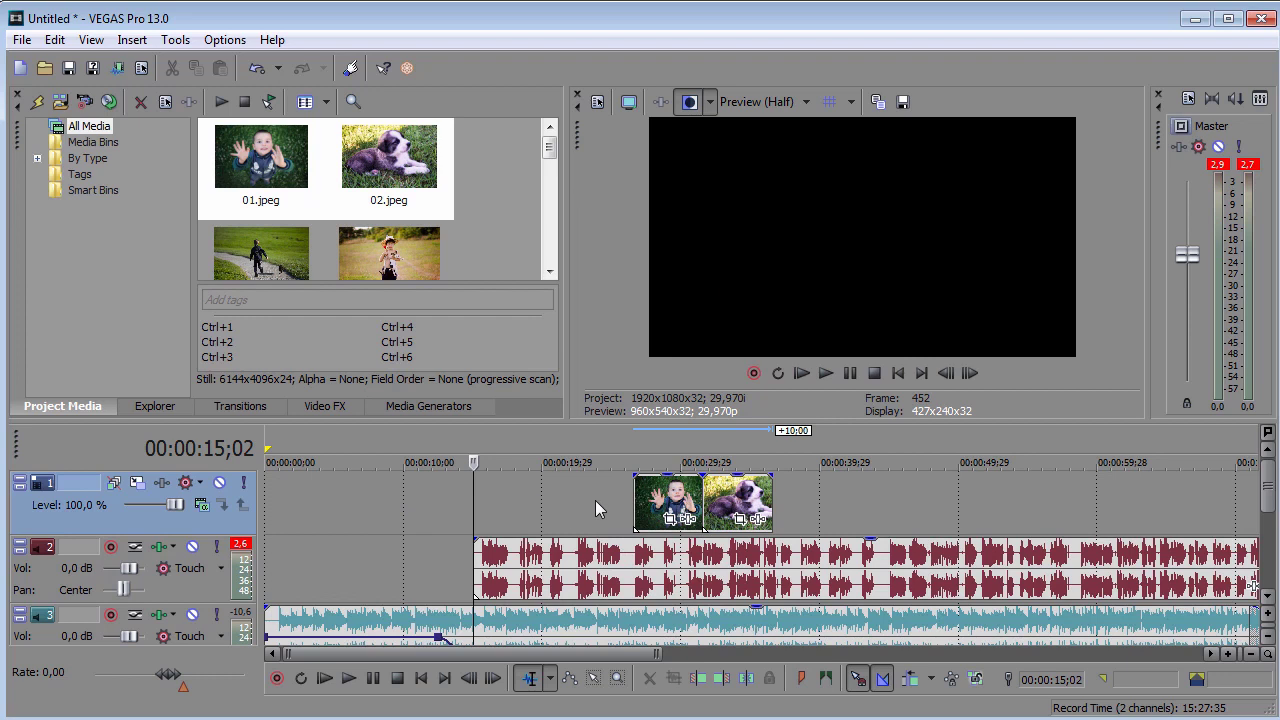
{"action": "left_click", "coordinate": [658, 491]}
{"action": "left_click_drag", "start_coordinate": [660, 496], "coordinate": [654, 496]}
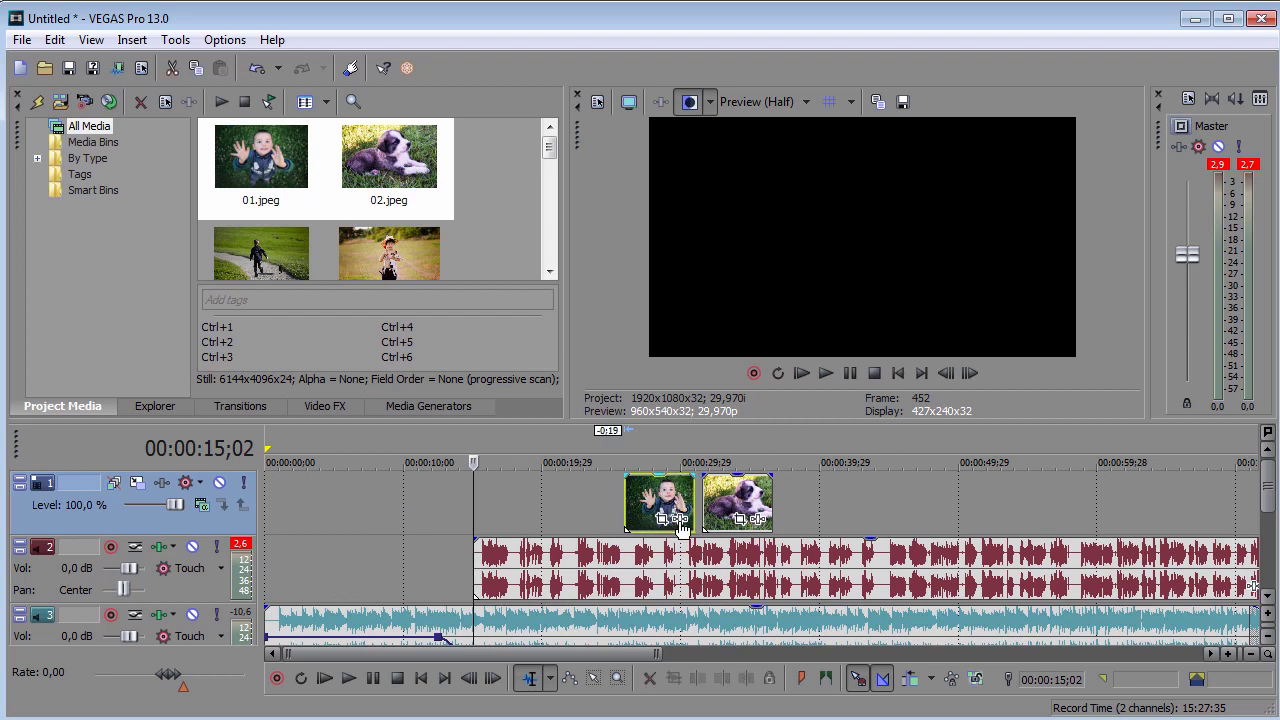
{"action": "scroll", "coordinate": [709, 565], "scroll_direction": "up", "scroll_amount": 1}
{"action": "left_click_drag", "start_coordinate": [536, 652], "coordinate": [590, 654]}
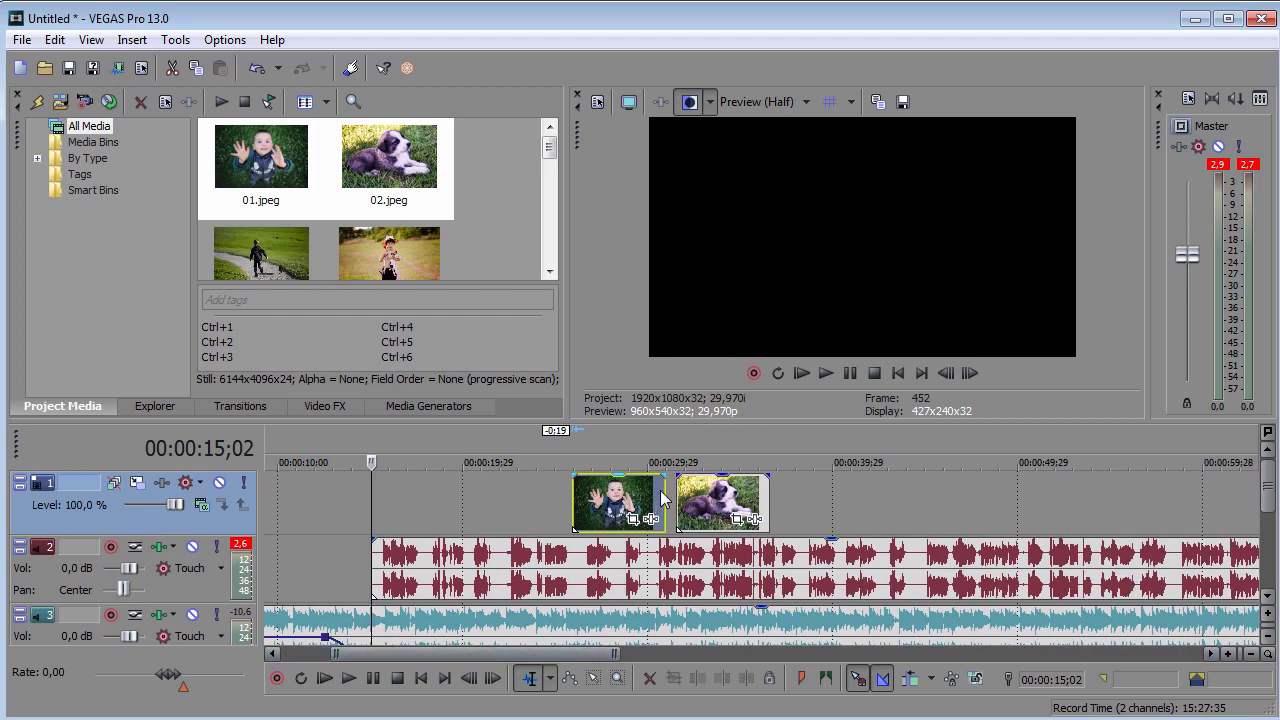
{"action": "mouse_move", "coordinate": [665, 497]}
{"action": "left_mouse_down"}
{"action": "mouse_move", "coordinate": [642, 490]}
{"action": "mouse_move", "coordinate": [712, 500]}
{"action": "mouse_move", "coordinate": [629, 498]}
{"action": "mouse_move", "coordinate": [659, 502]}
{"action": "left_mouse_up"}
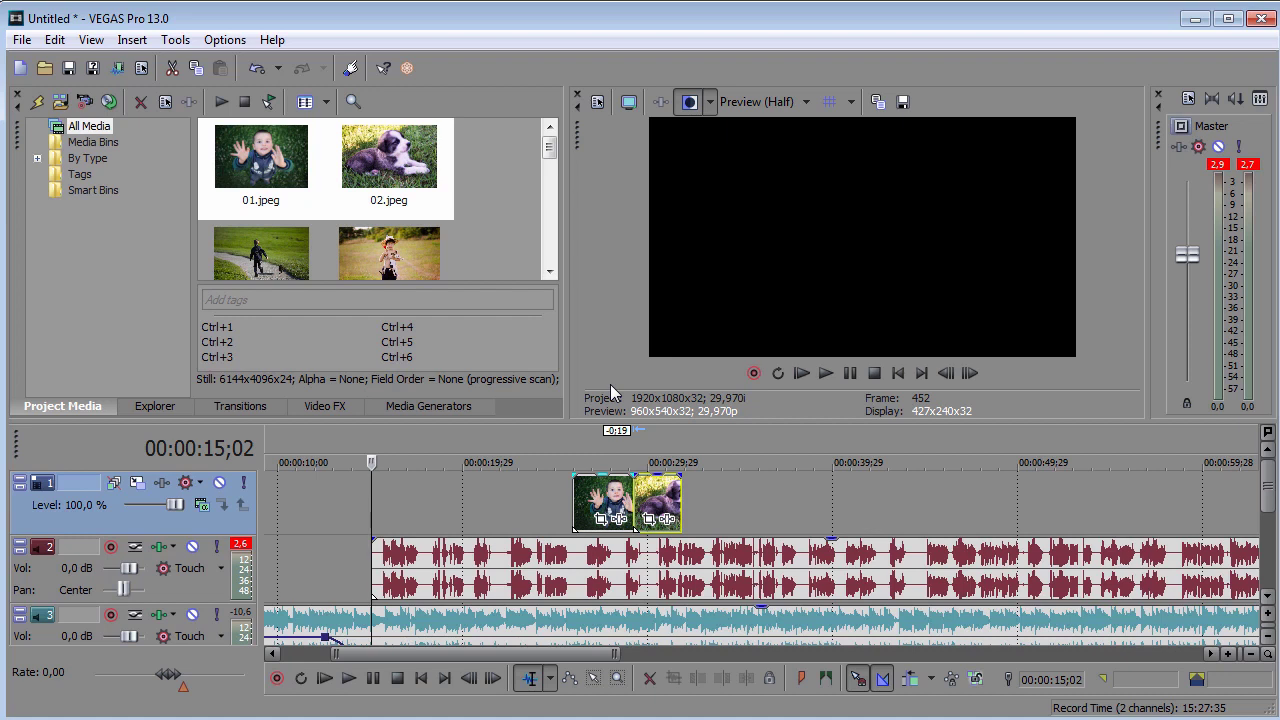
In Pan/Crop of the 01 clip, match the output aspect at the first keyframe and shift the crop up to Y center about 1334.
{"action": "left_click", "coordinate": [602, 497]}
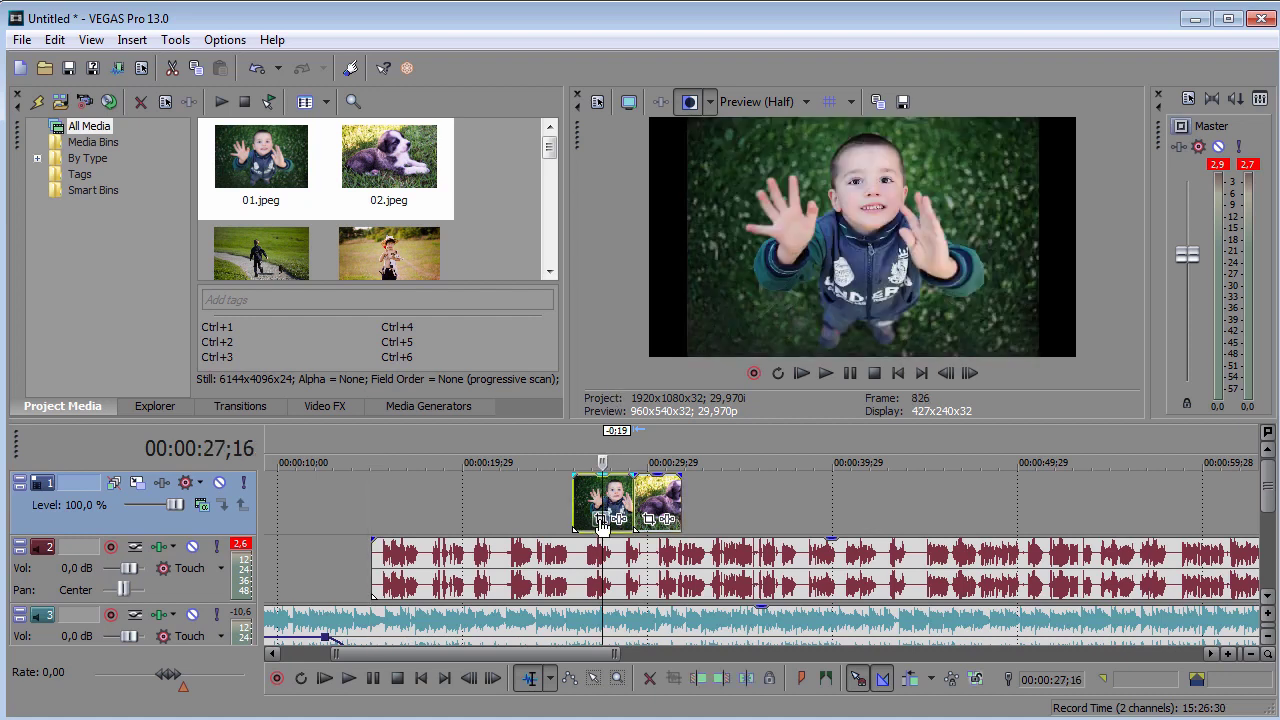
{"action": "left_click", "coordinate": [604, 518]}
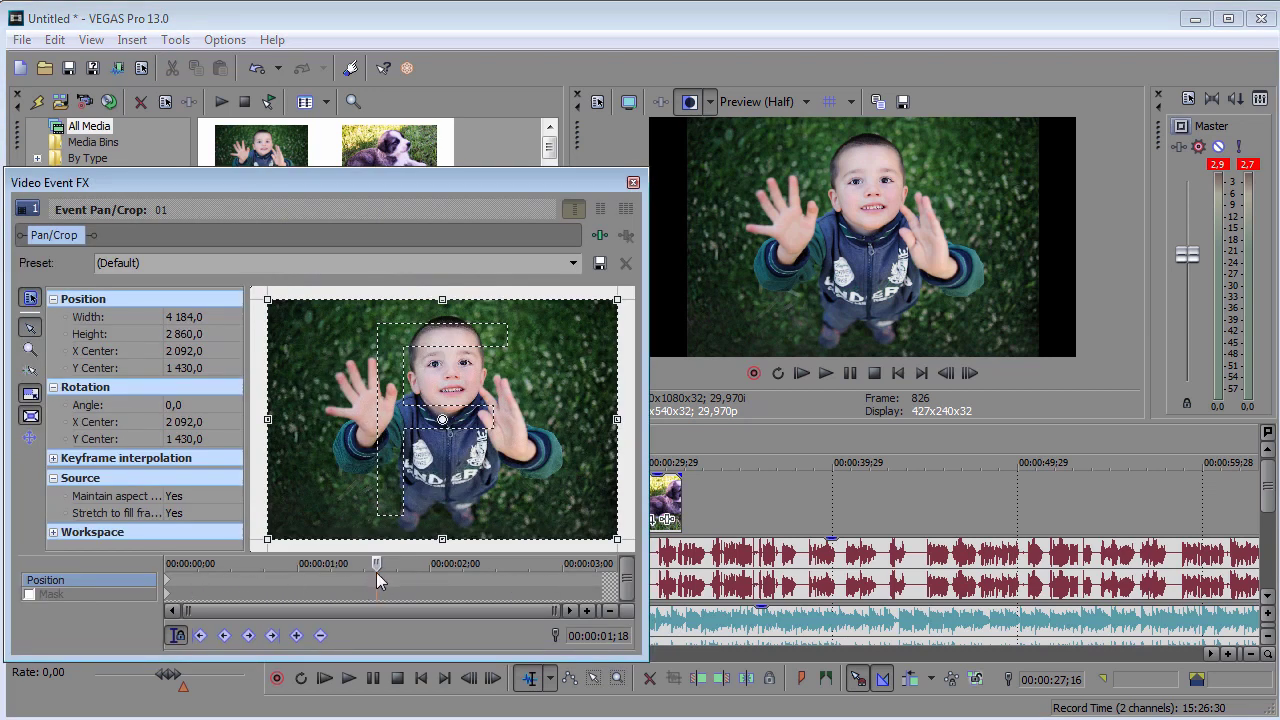
{"action": "left_click", "coordinate": [168, 588]}
{"action": "right_click", "coordinate": [501, 463]}
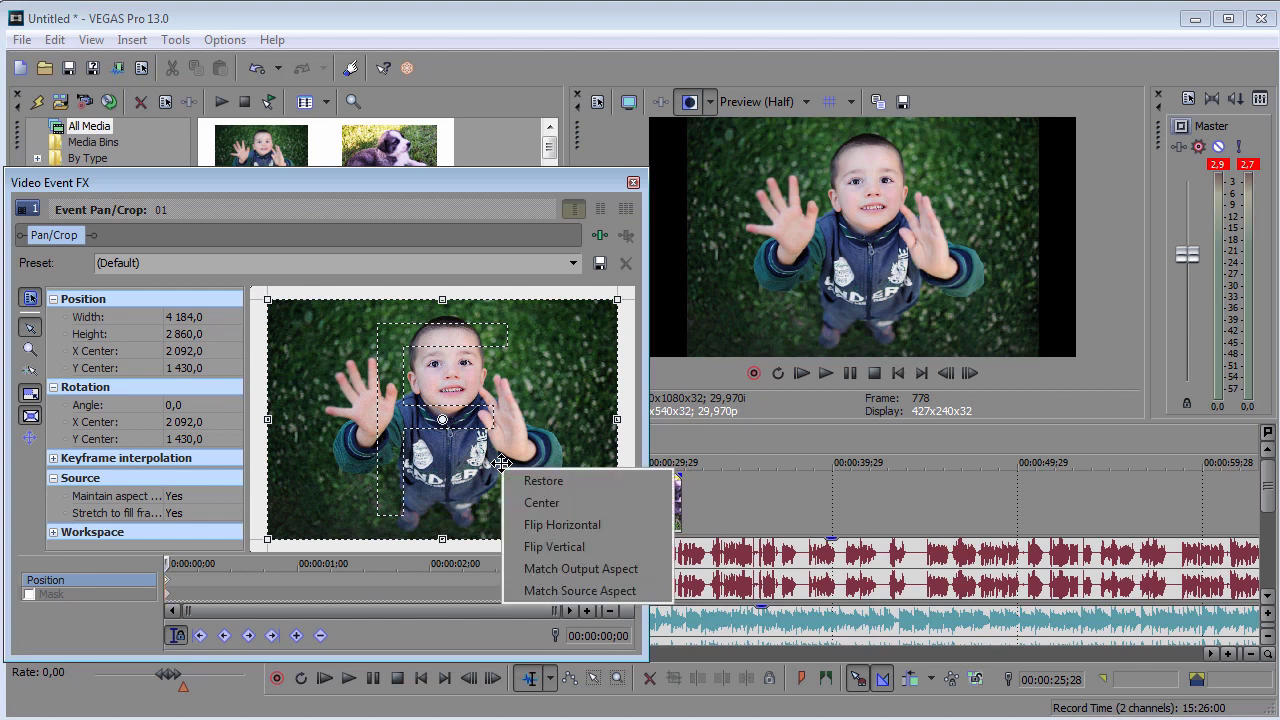
{"action": "left_click", "coordinate": [580, 568]}
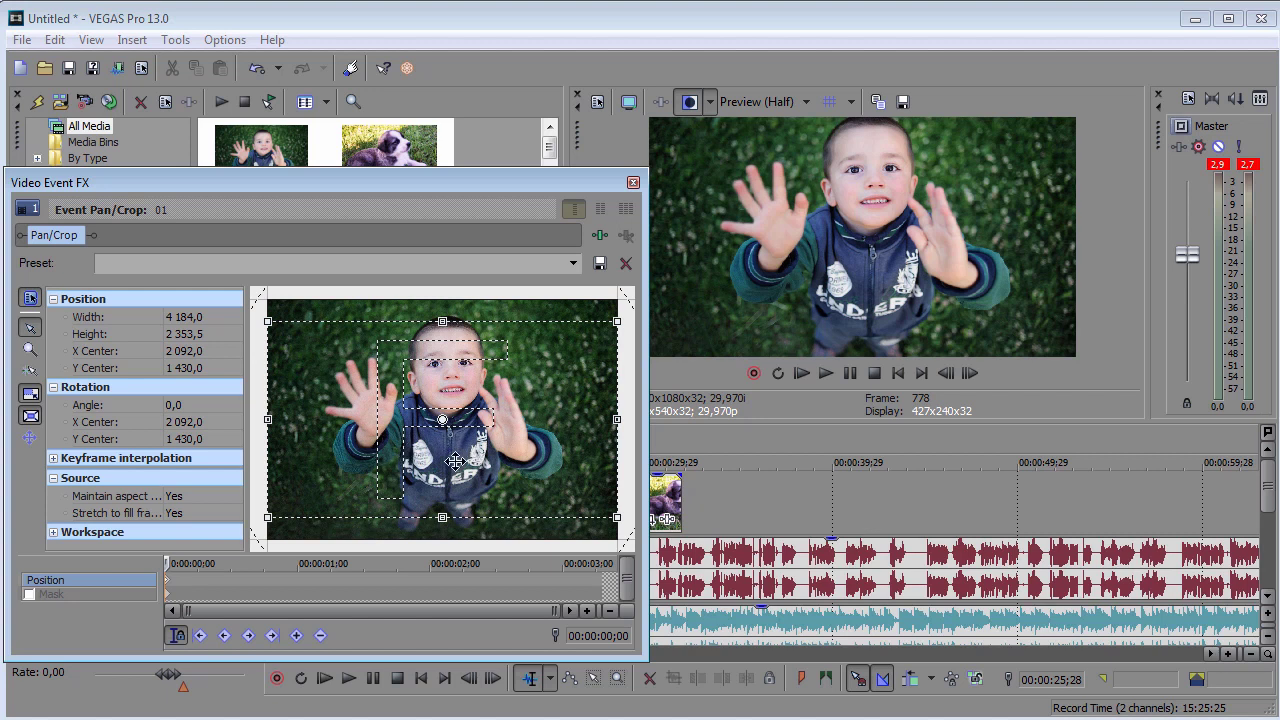
{"action": "left_click_drag", "start_coordinate": [493, 463], "coordinate": [492, 455]}
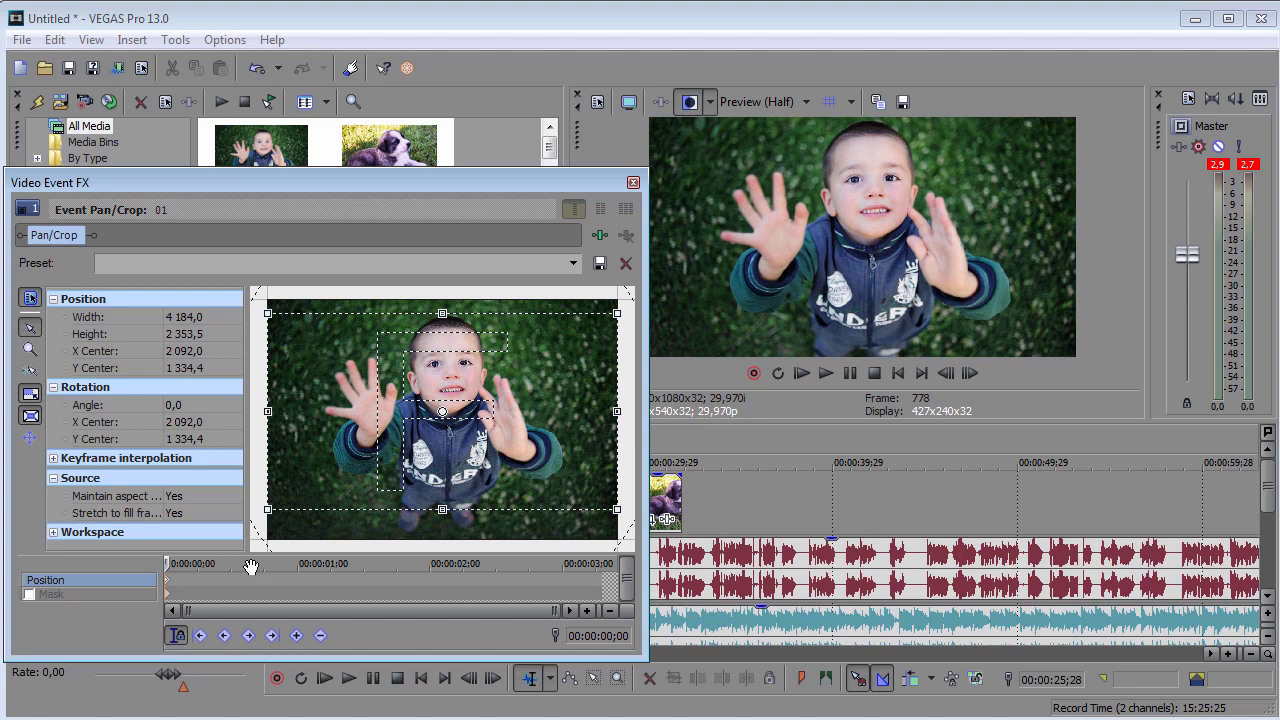
At 00:00:03;08 in the 01 clip's Pan/Crop, tighten the crop to about 3291 by 1851, centered near X 2104, Y 1071.
{"action": "left_click", "coordinate": [599, 578]}
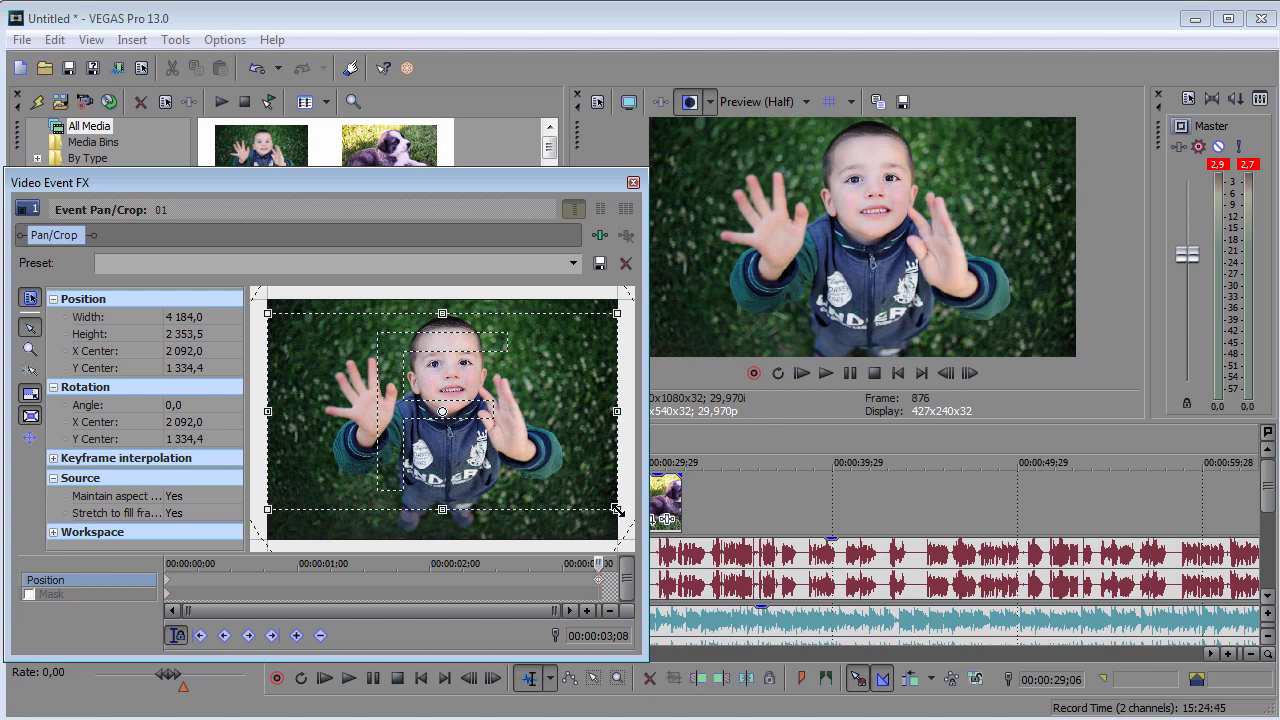
{"action": "left_click_drag", "start_coordinate": [617, 510], "coordinate": [585, 490]}
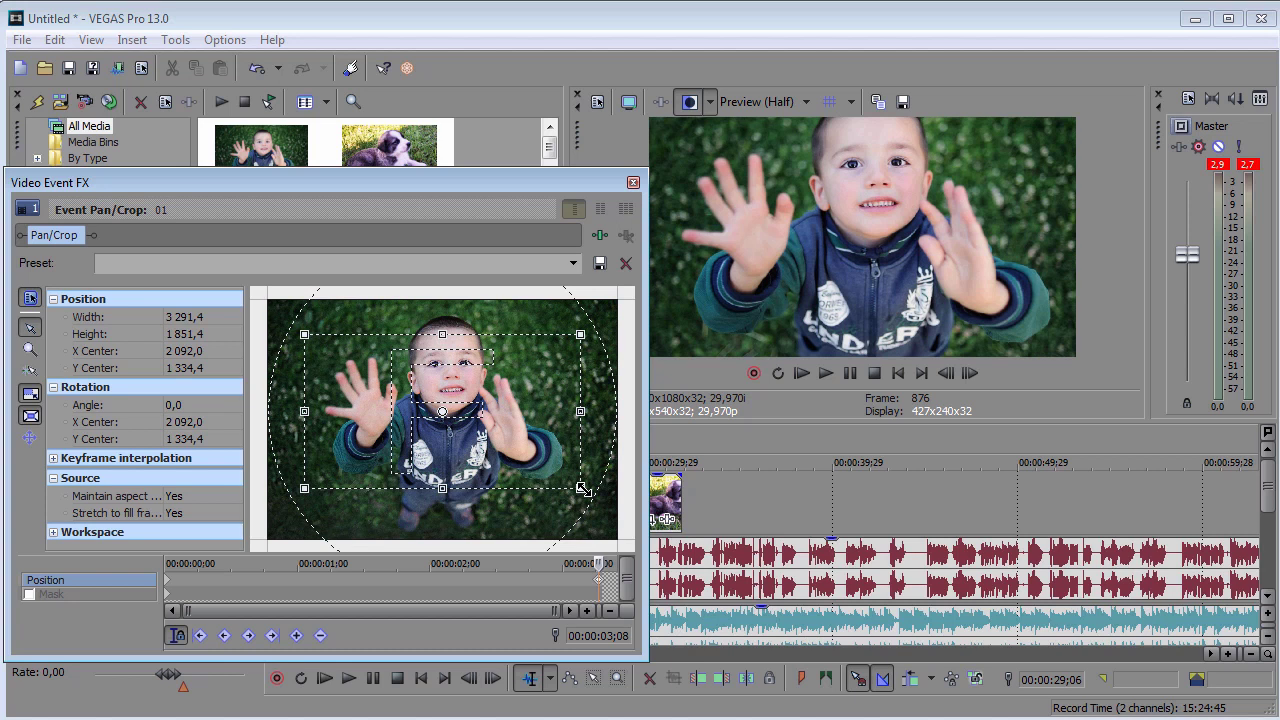
{"action": "left_click_drag", "start_coordinate": [472, 453], "coordinate": [472, 431]}
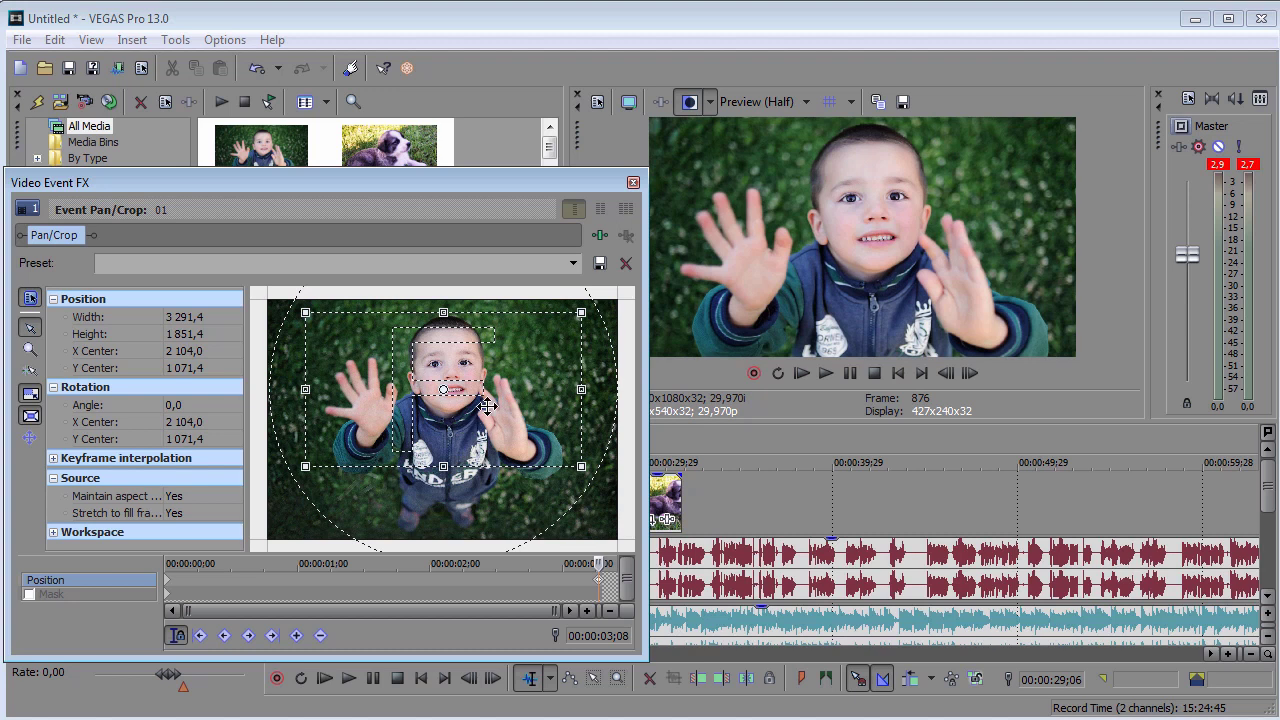
{"action": "left_click", "coordinate": [633, 183]}
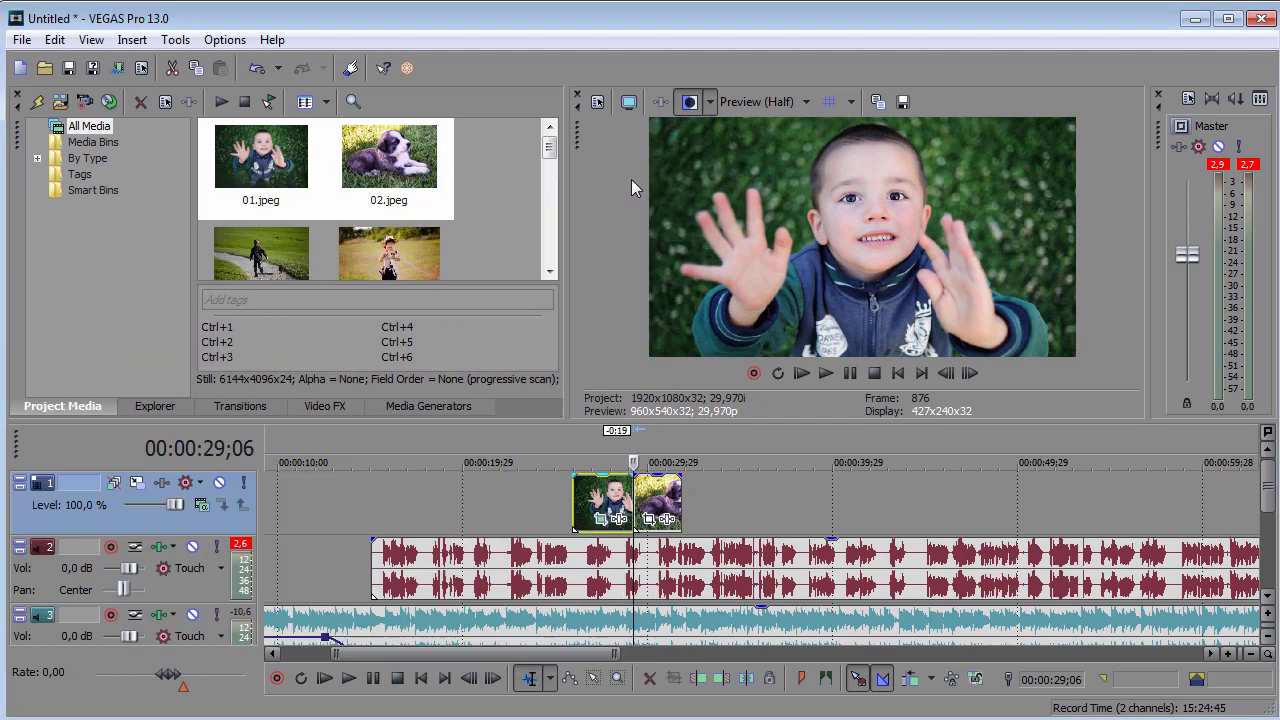
Open the Pan/Crop settings of the 02 puppy clip.
{"action": "scroll", "coordinate": [689, 518], "scroll_direction": "up", "scroll_amount": 3}
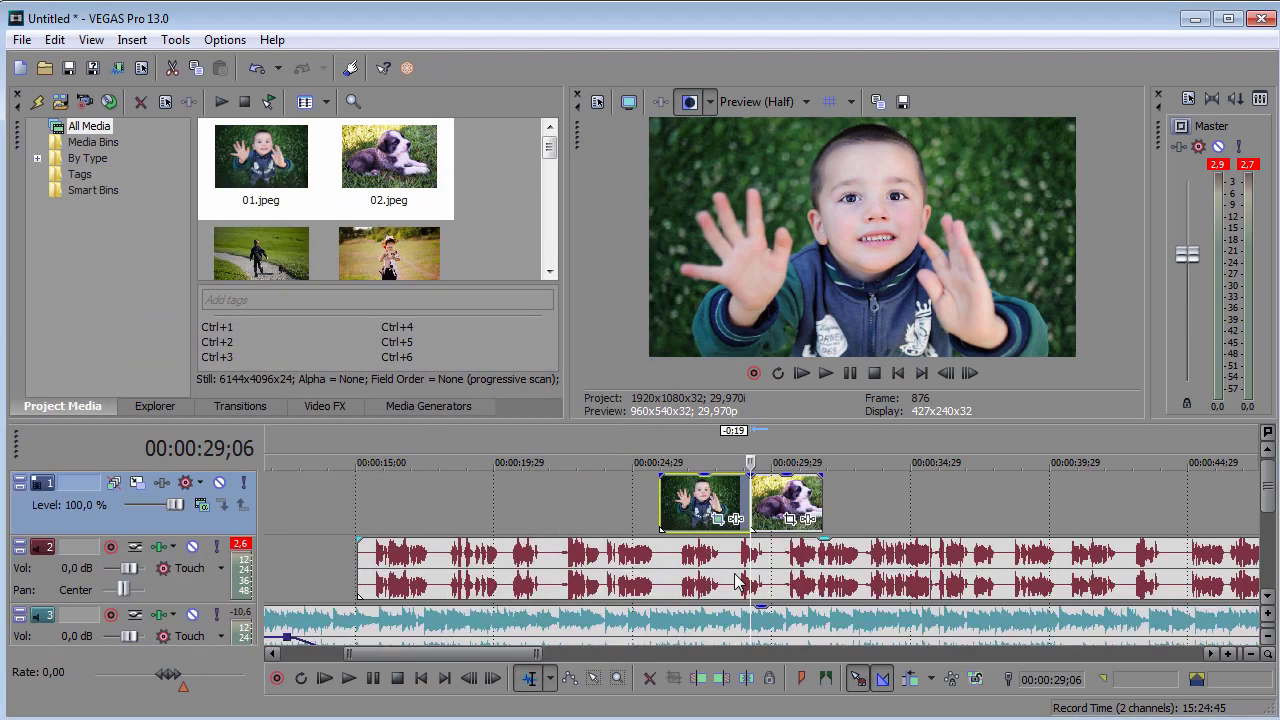
{"action": "left_click_drag", "start_coordinate": [493, 650], "coordinate": [506, 650]}
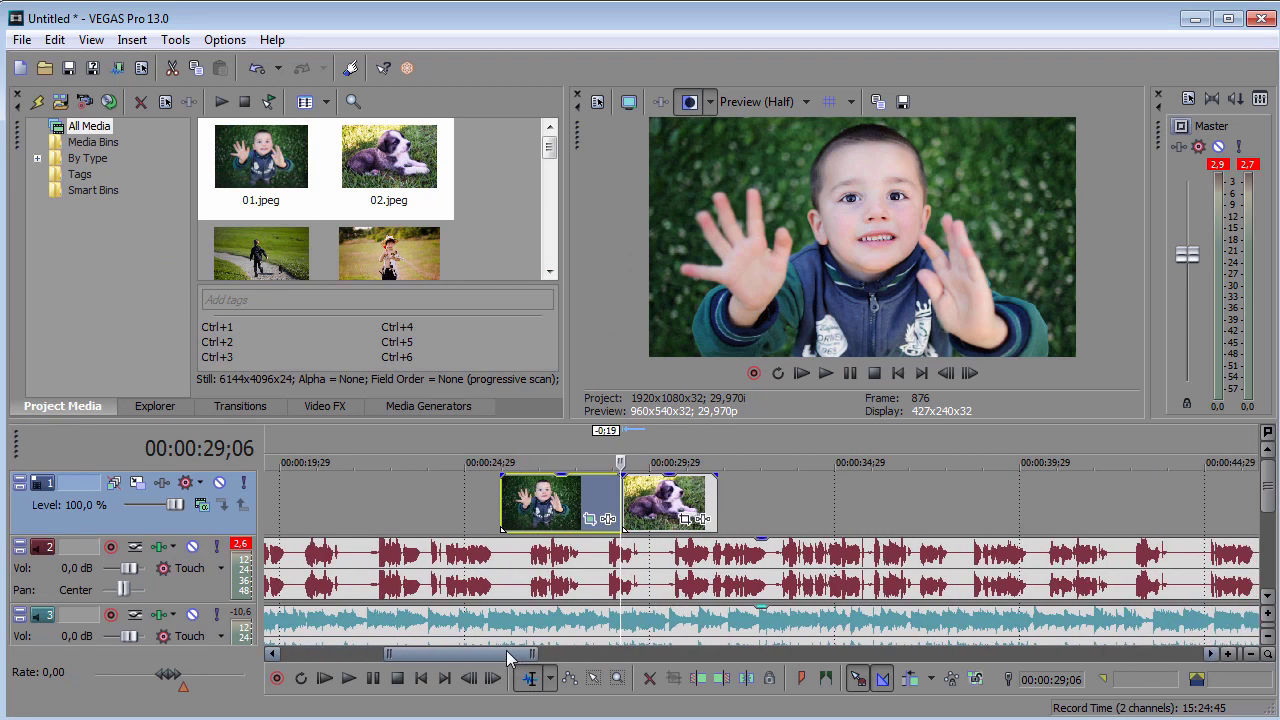
{"action": "left_click", "coordinate": [641, 505]}
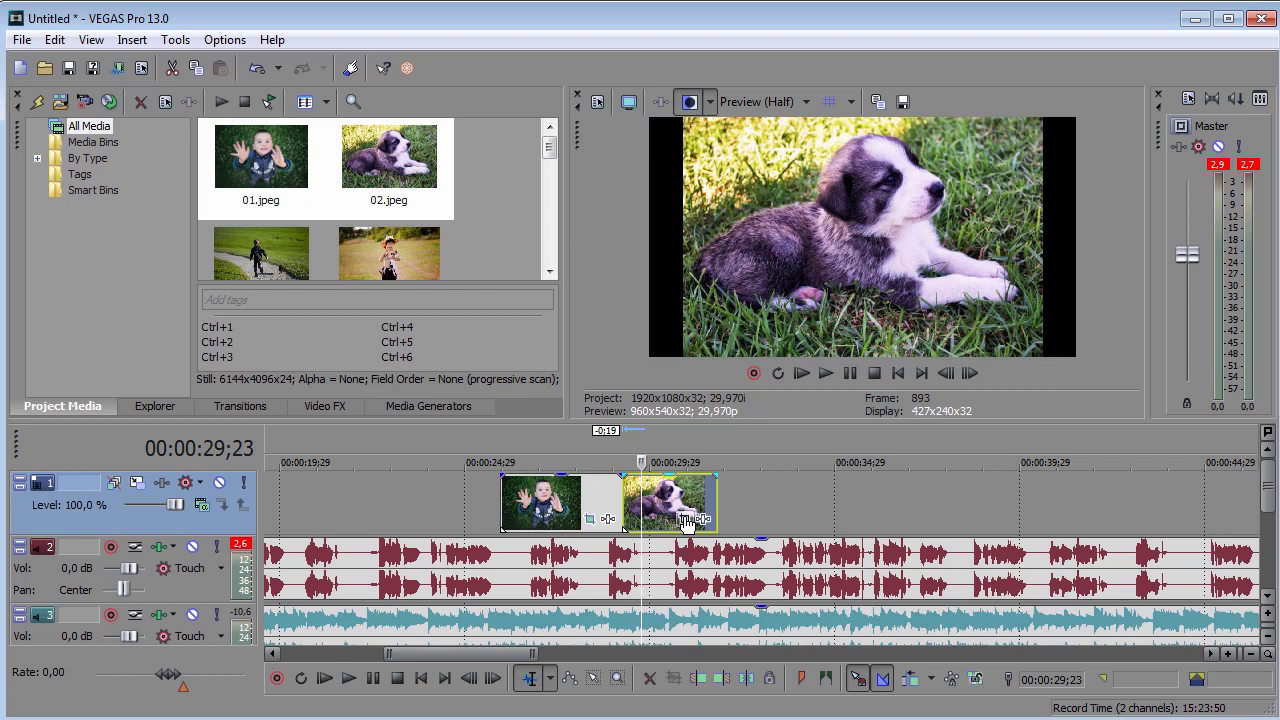
{"action": "left_click", "coordinate": [686, 519]}
{"action": "right_click", "coordinate": [521, 417]}
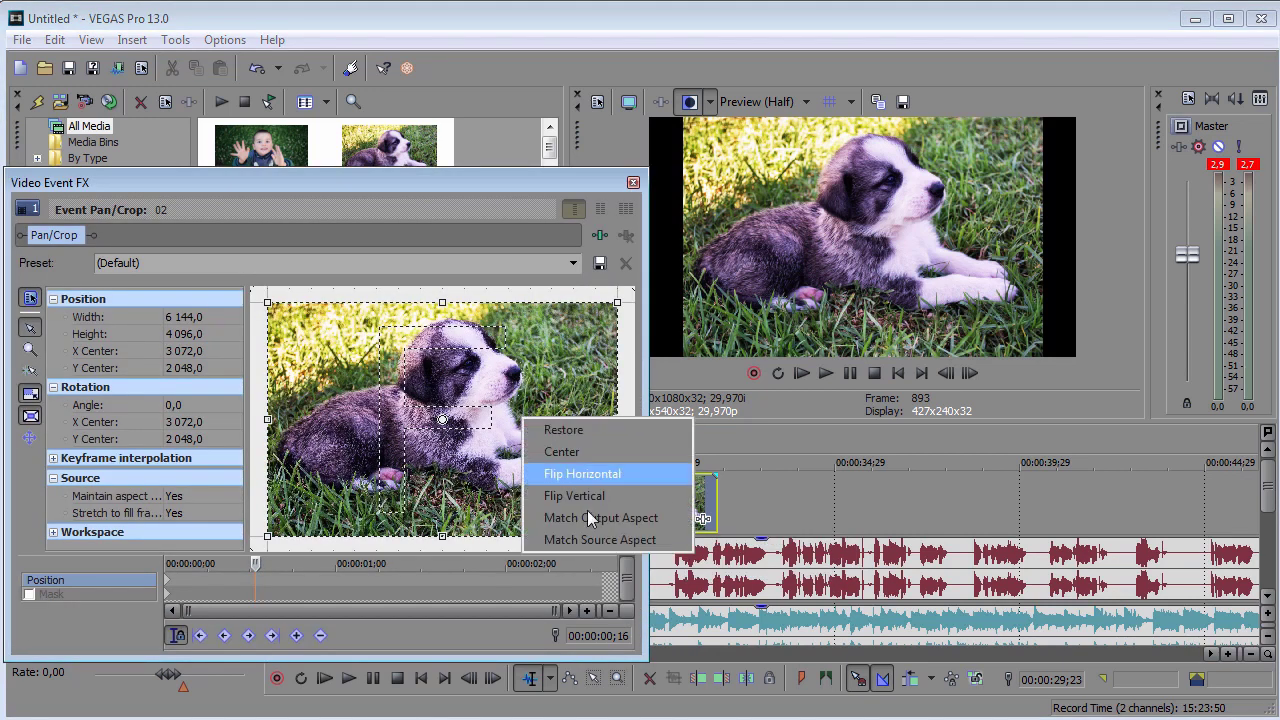
{"action": "left_click", "coordinate": [610, 518]}
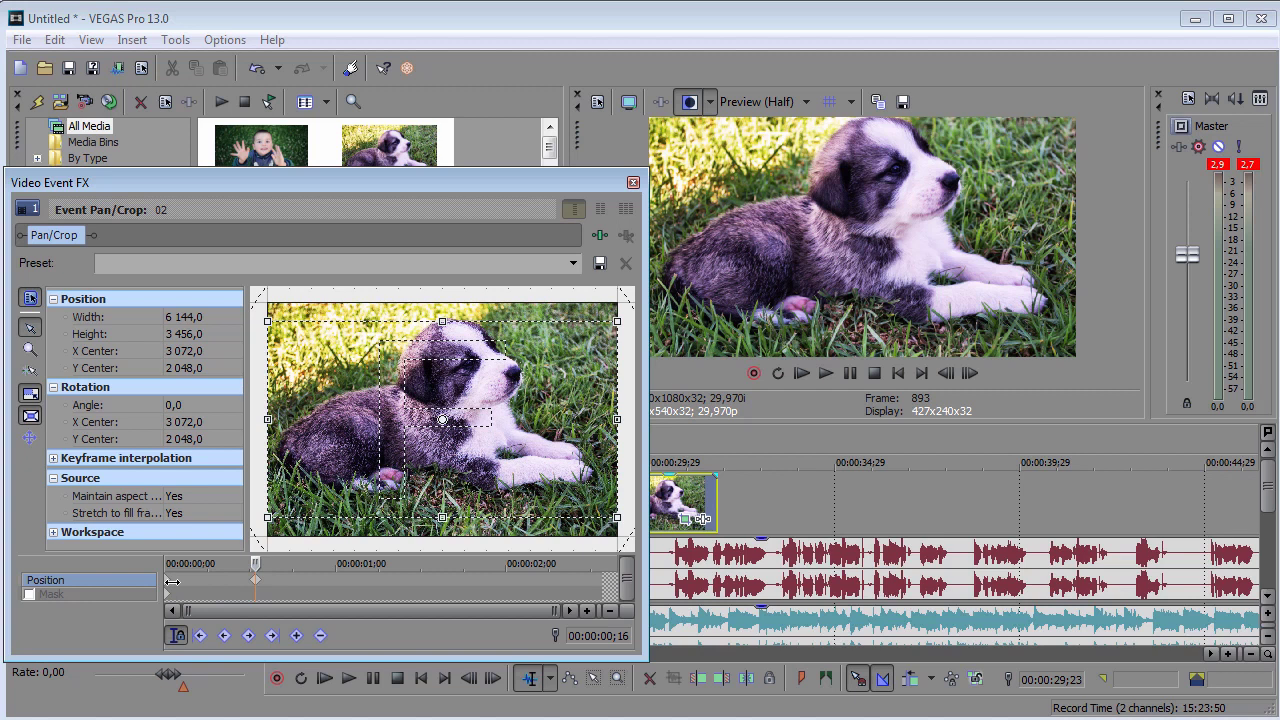
{"action": "left_click", "coordinate": [172, 581]}
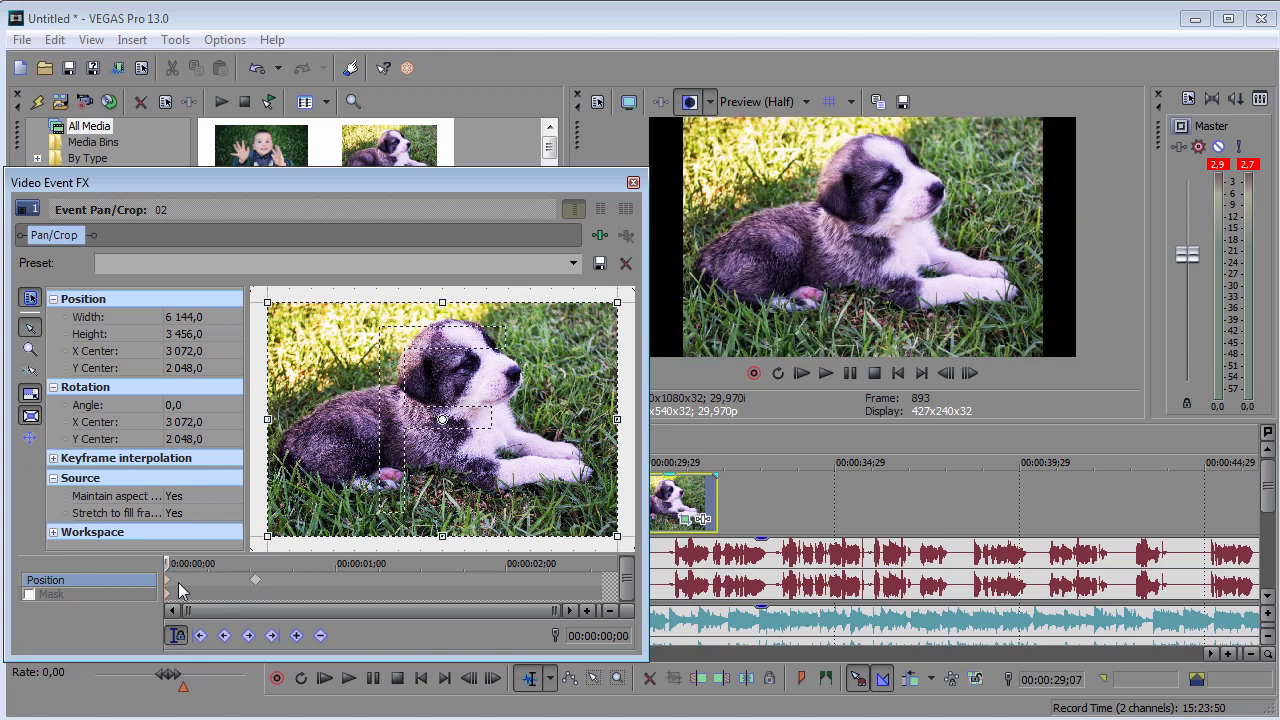
{"action": "key", "text": "Right"}
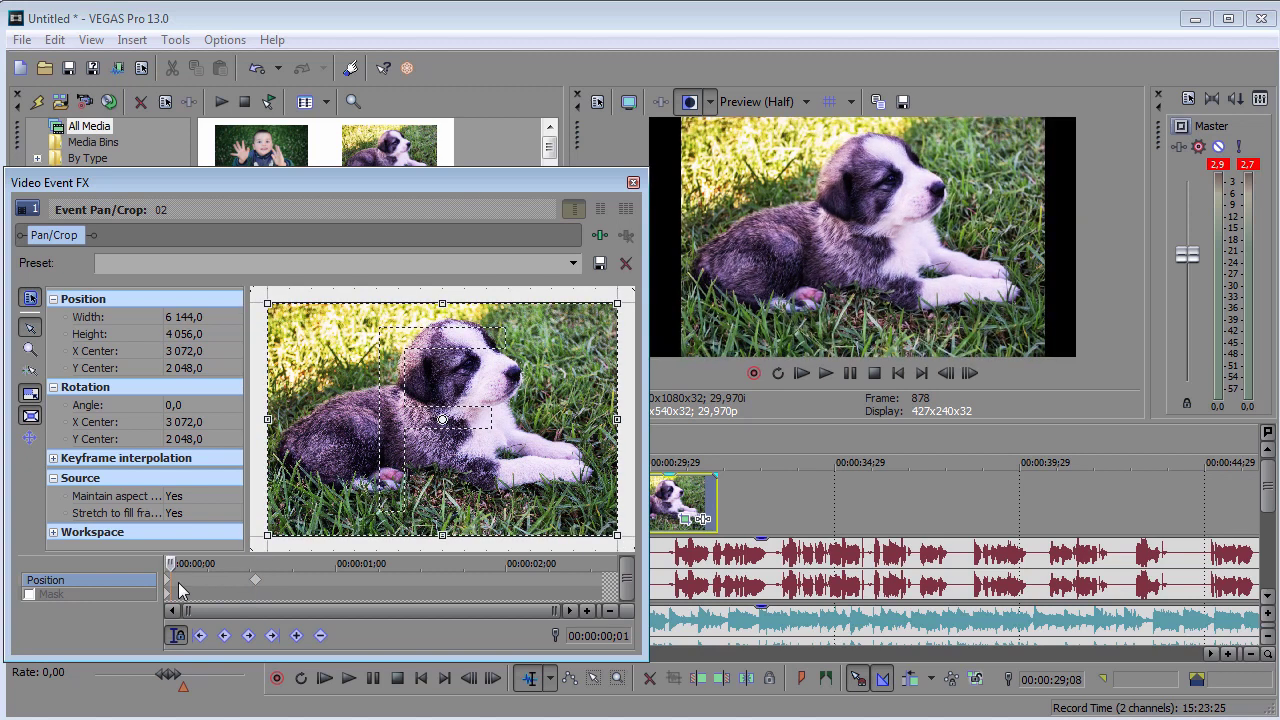
{"action": "key", "text": "Right"}
{"action": "key", "text": "Right"}
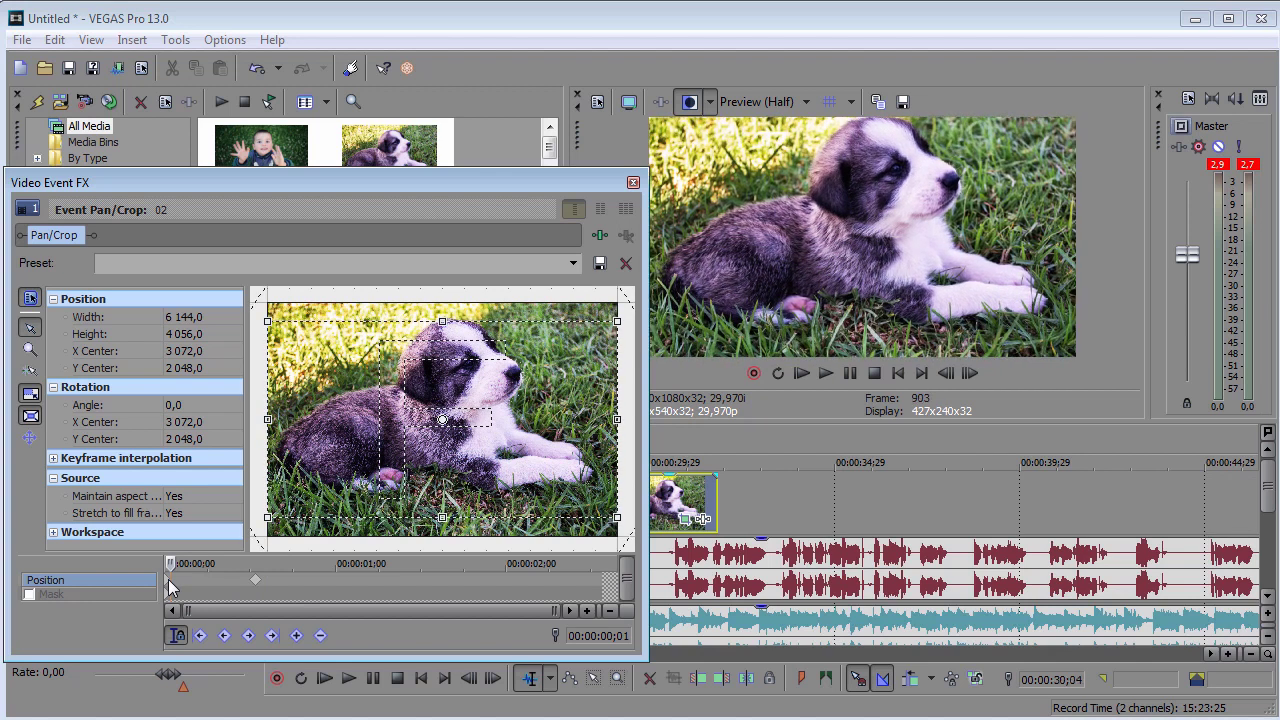
{"action": "left_click", "coordinate": [255, 580]}
{"action": "left_click", "coordinate": [320, 635]}
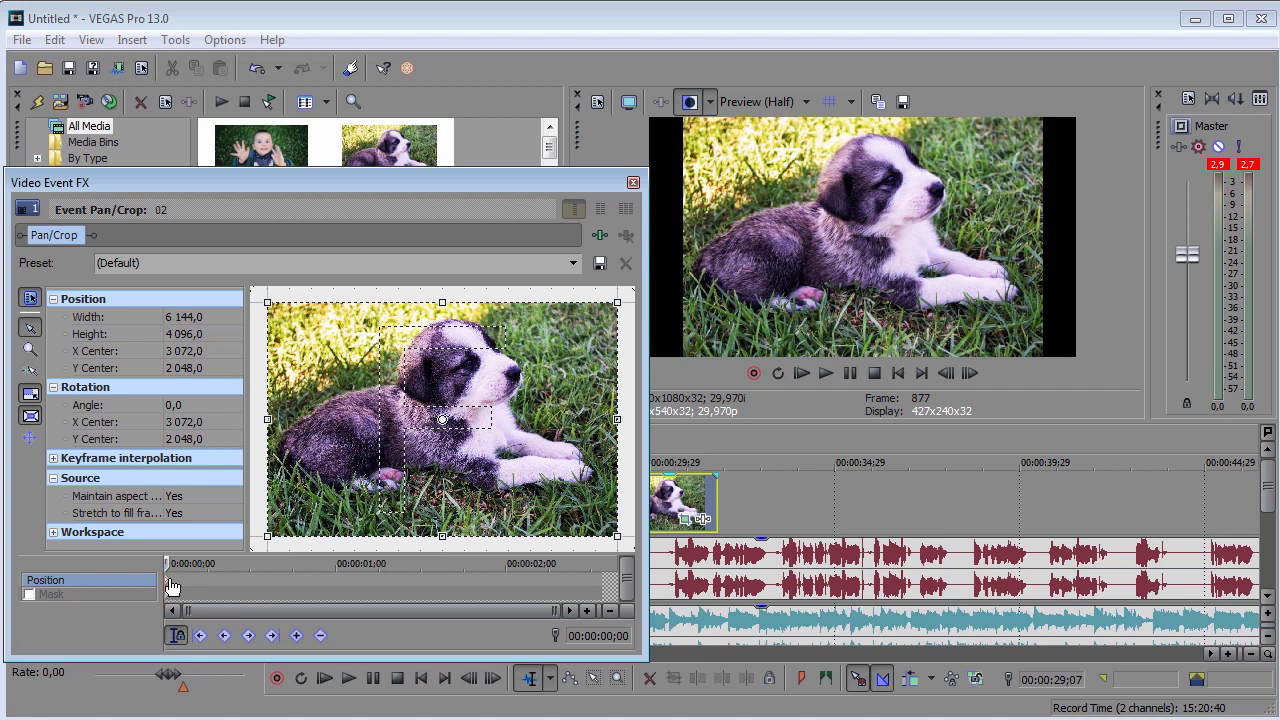
Match the 02 clip's starting crop to the output aspect, shift it to Y center about 1925, and add an end keyframe at 00:00:02;16.
{"action": "right_click", "coordinate": [457, 472]}
{"action": "left_click", "coordinate": [495, 578]}
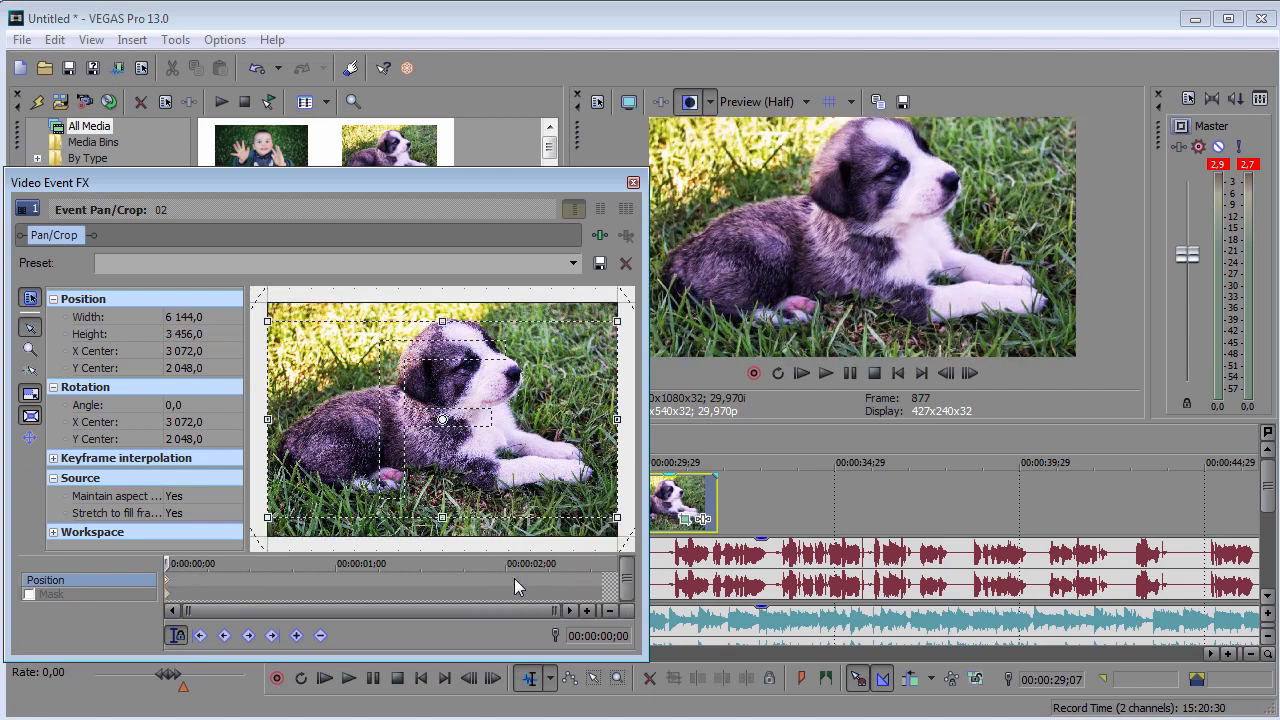
{"action": "left_click_drag", "start_coordinate": [512, 458], "coordinate": [477, 479]}
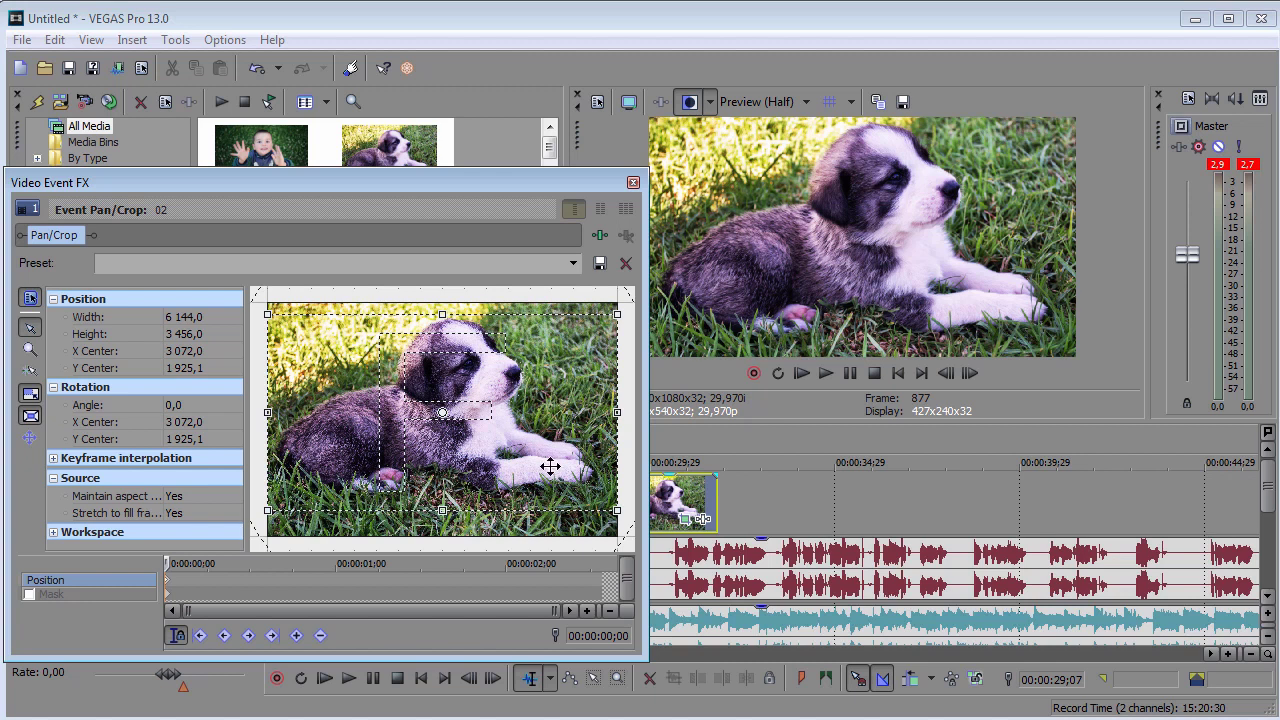
{"action": "left_click", "coordinate": [599, 579]}
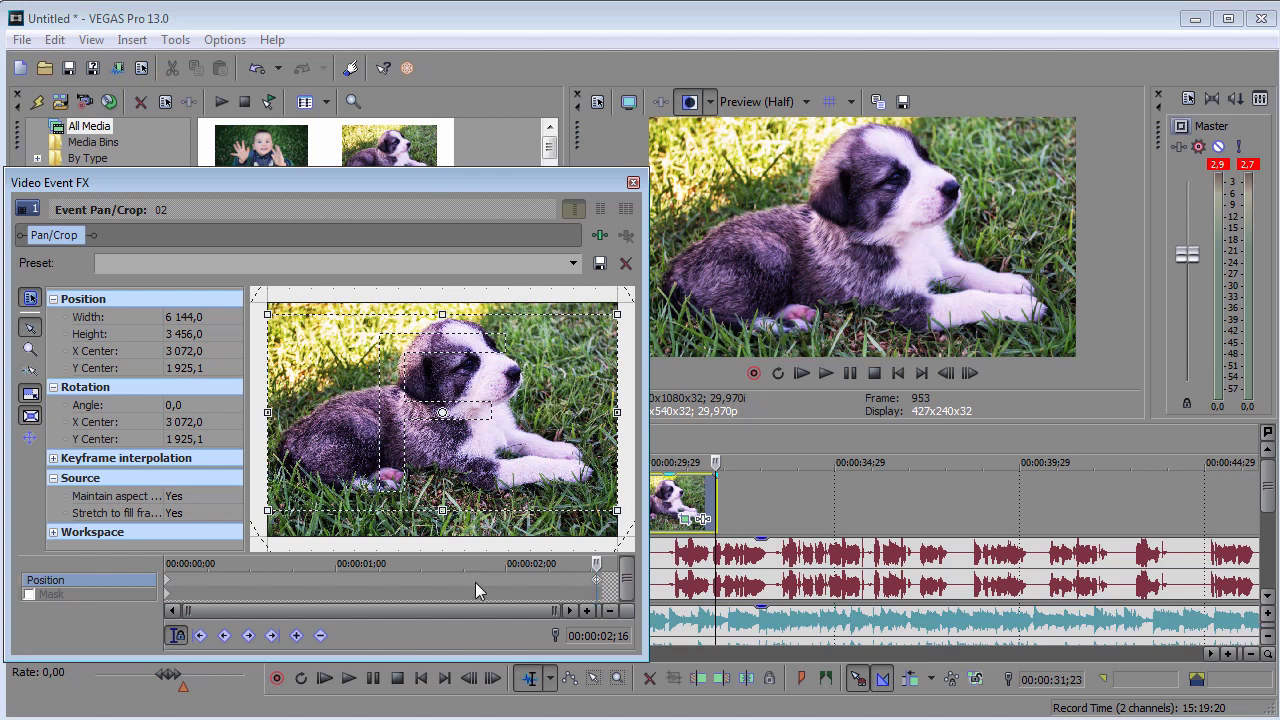
Tighten the 02 clip's first-keyframe crop to about 5333 by 3000, centered near X 2932, Y 1767, for a zoom-out, and close Pan/Crop.
{"action": "left_click", "coordinate": [168, 586]}
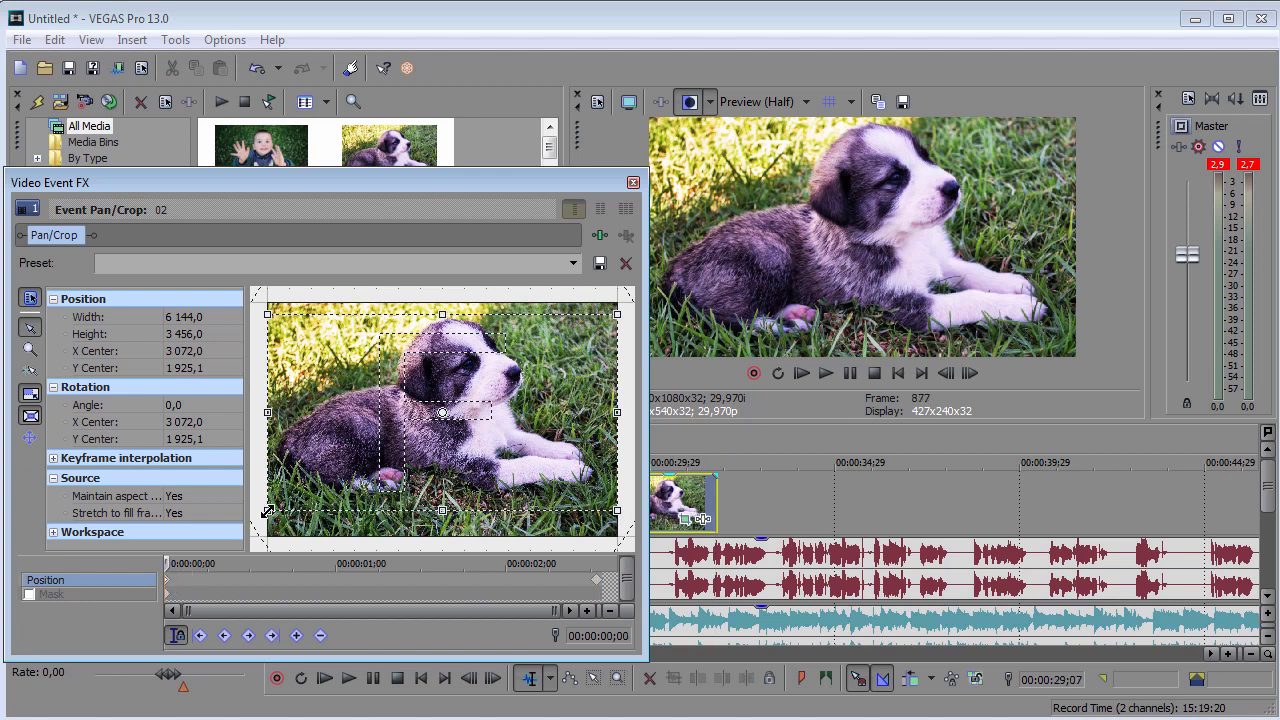
{"action": "mouse_move", "coordinate": [268, 511]}
{"action": "left_mouse_down"}
{"action": "mouse_move", "coordinate": [295, 495]}
{"action": "mouse_move", "coordinate": [283, 497]}
{"action": "left_mouse_up"}
{"action": "left_click_drag", "start_coordinate": [362, 463], "coordinate": [355, 454]}
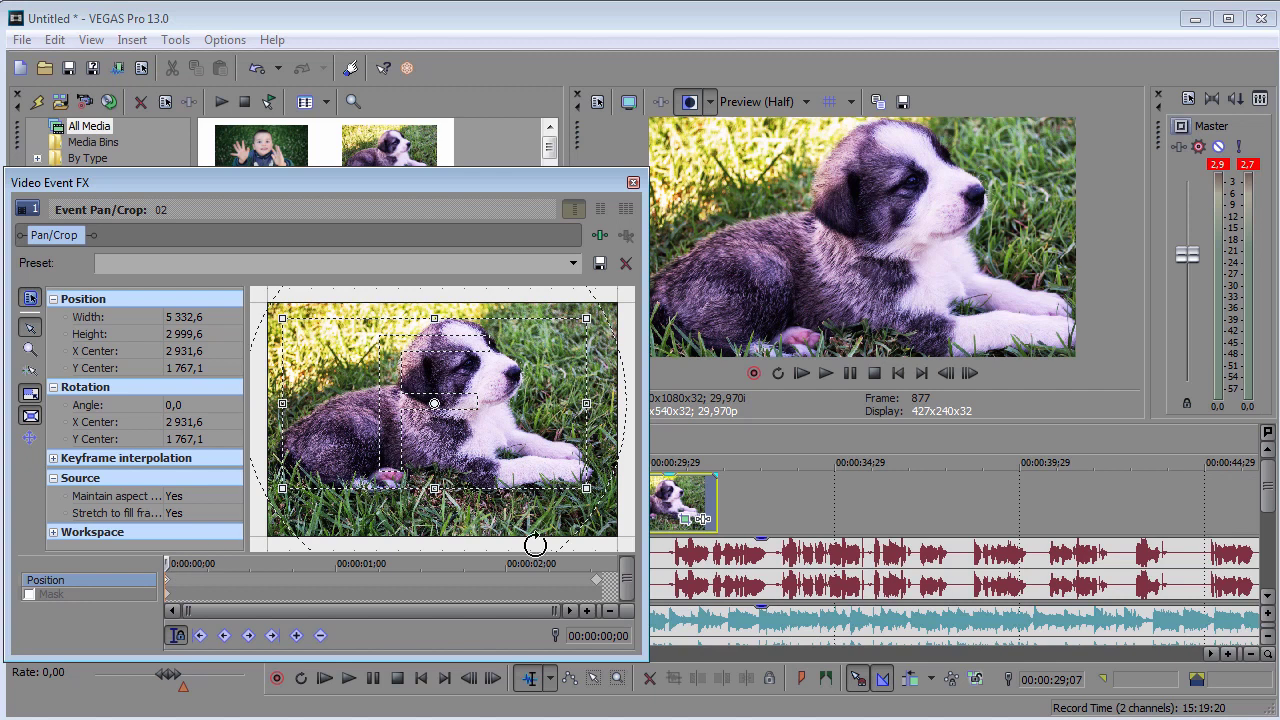
{"action": "left_click", "coordinate": [597, 580]}
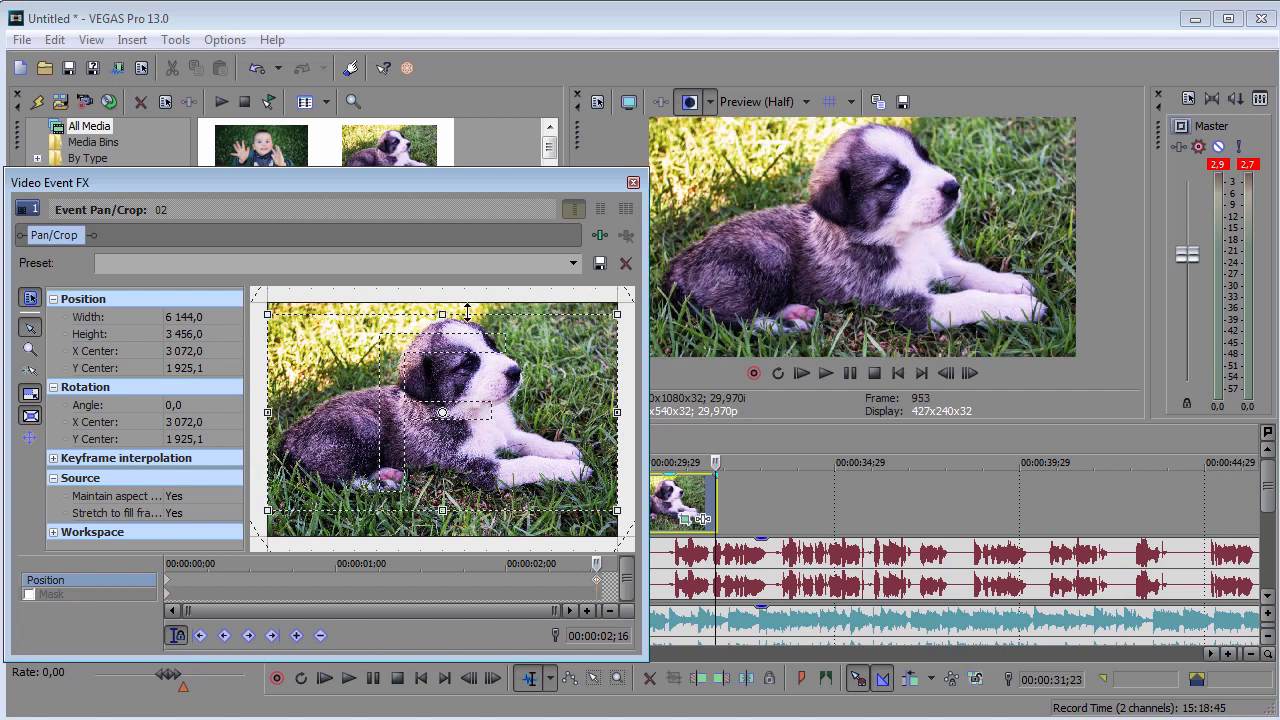
{"action": "left_click", "coordinate": [633, 182]}
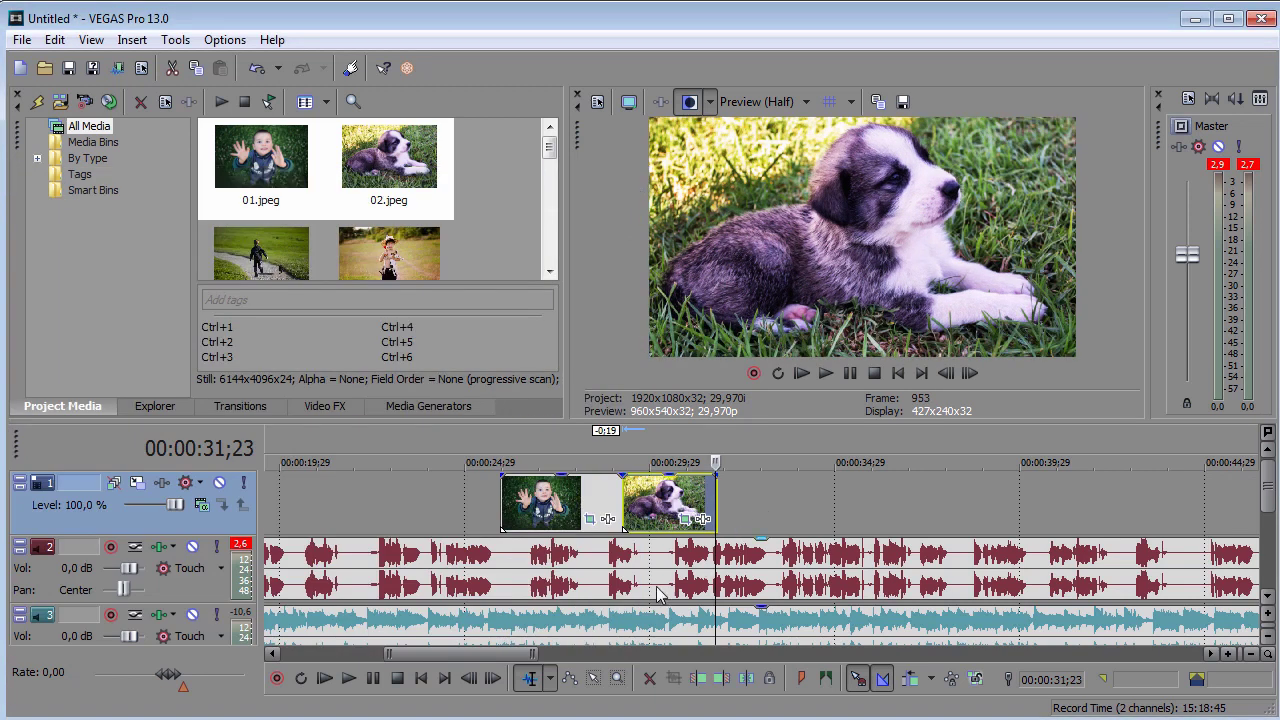
{"action": "scroll", "coordinate": [640, 590], "scroll_direction": "up", "scroll_amount": 2}
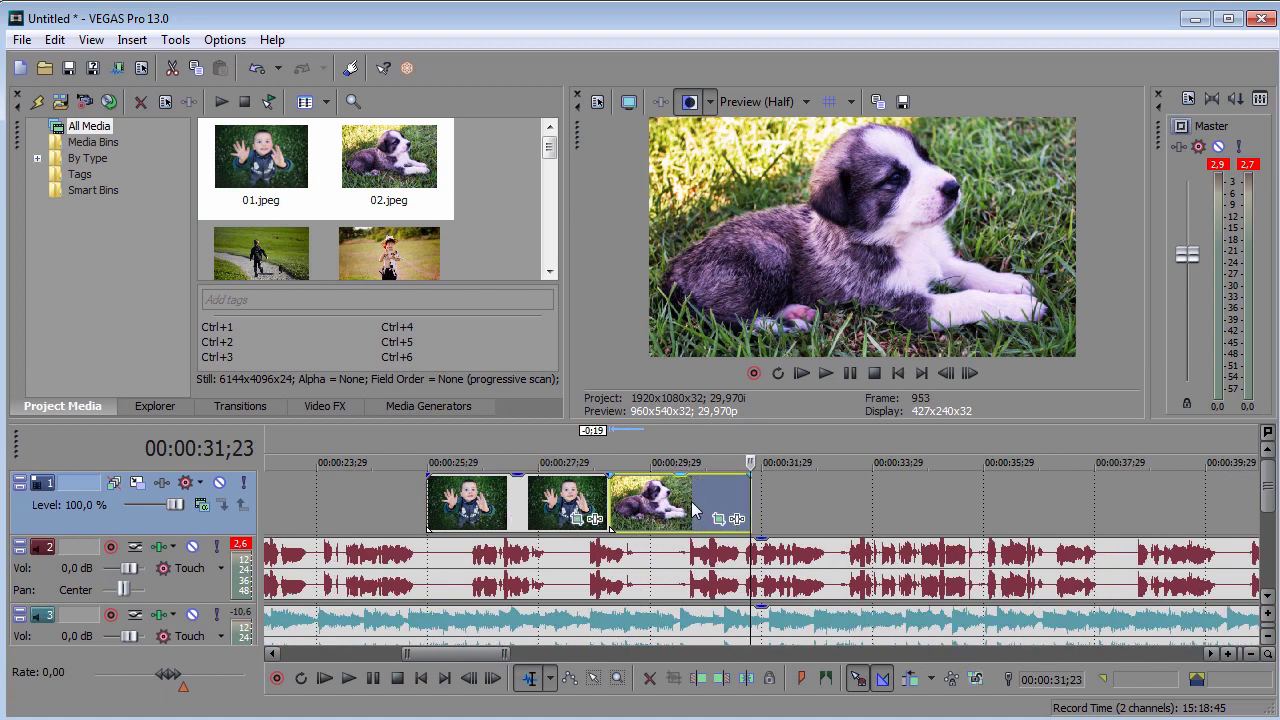
Slide the 02 puppy clip back over the end of the 01 clip for a 0:24 crossfade, and preview the blend at 00:00:28;27.
{"action": "left_click_drag", "start_coordinate": [697, 512], "coordinate": [650, 514]}
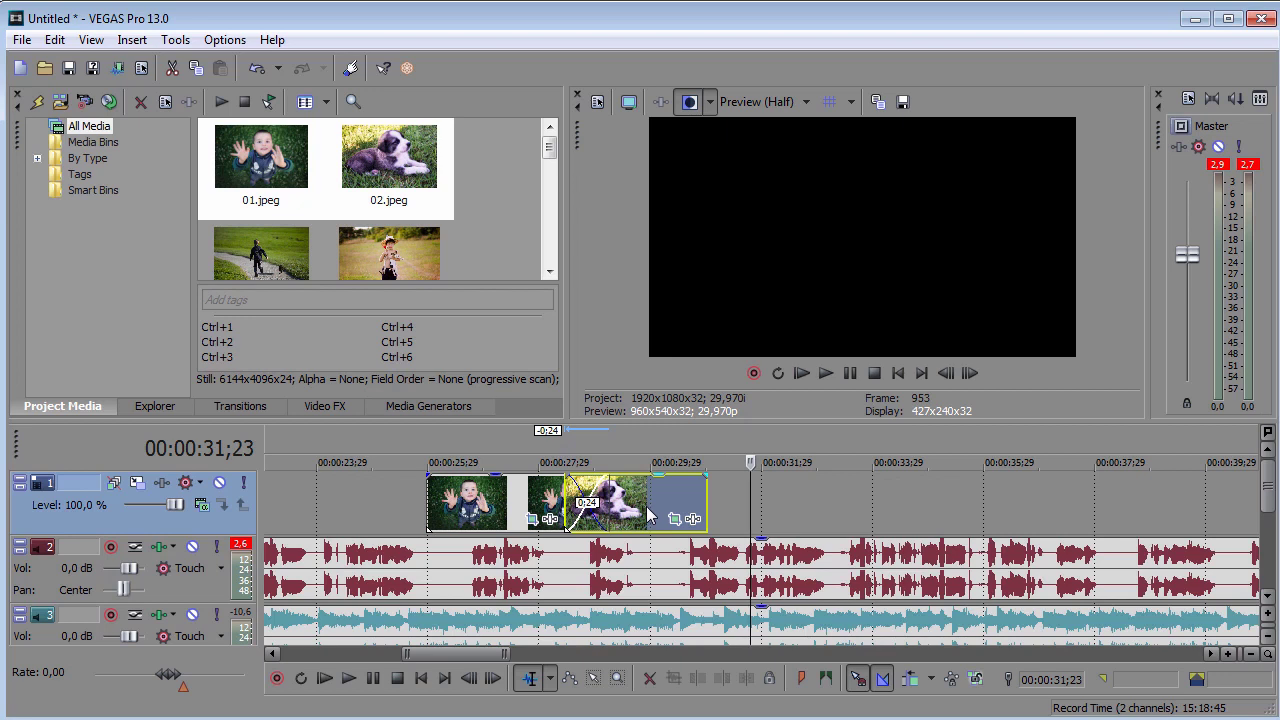
{"action": "left_click", "coordinate": [553, 557]}
{"action": "left_click", "coordinate": [551, 550]}
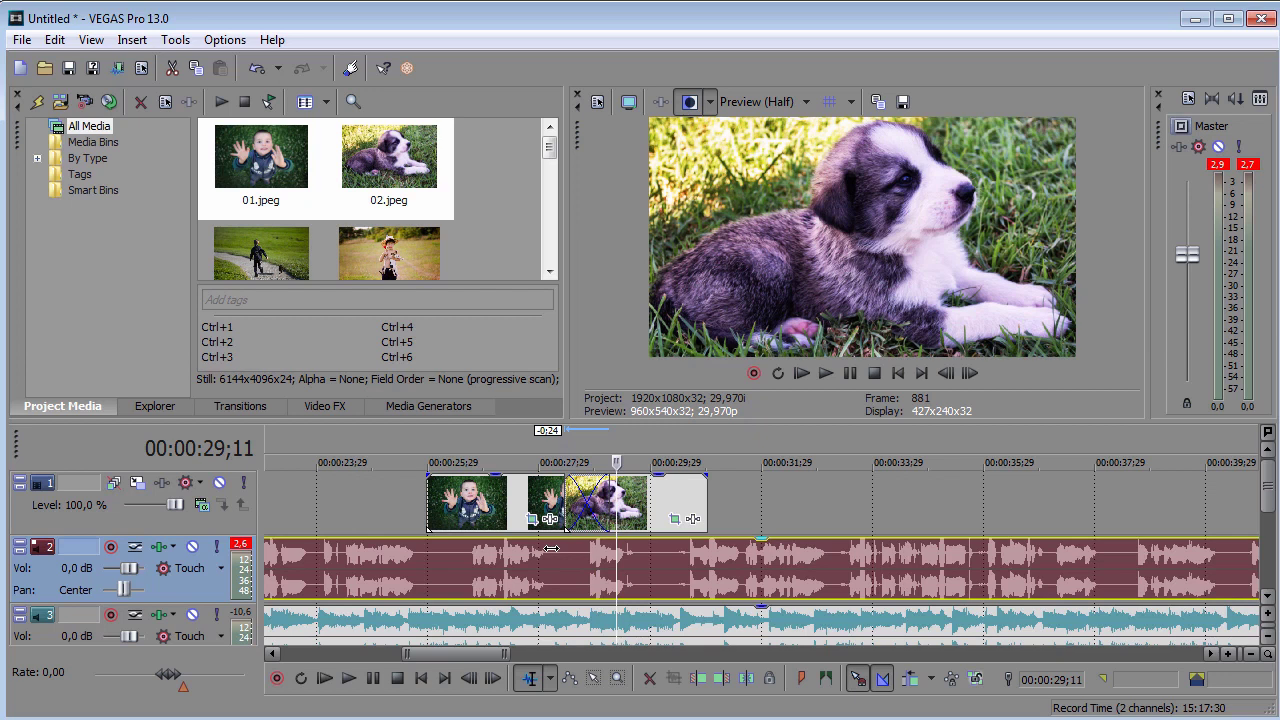
{"action": "left_click", "coordinate": [591, 557]}
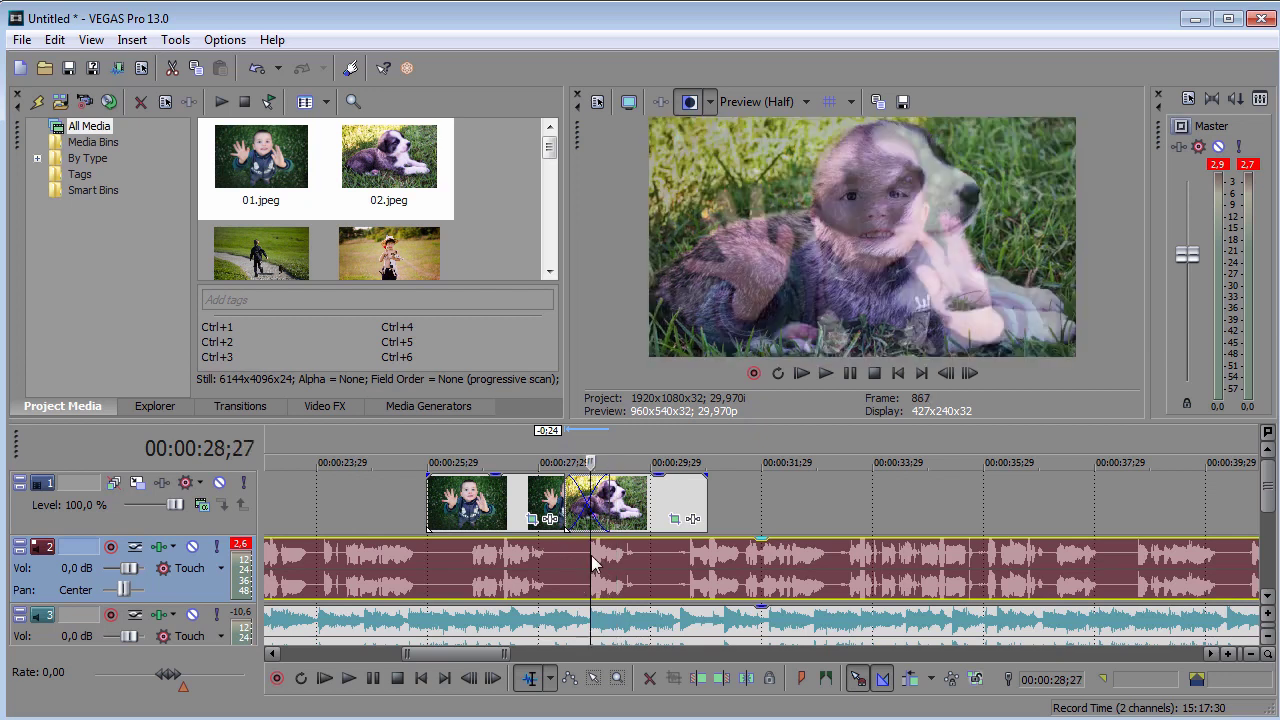
Start saving the project under a new name and browse to the Проекты folder on drive D.
{"action": "scroll", "coordinate": [591, 555], "scroll_direction": "down", "scroll_amount": 3}
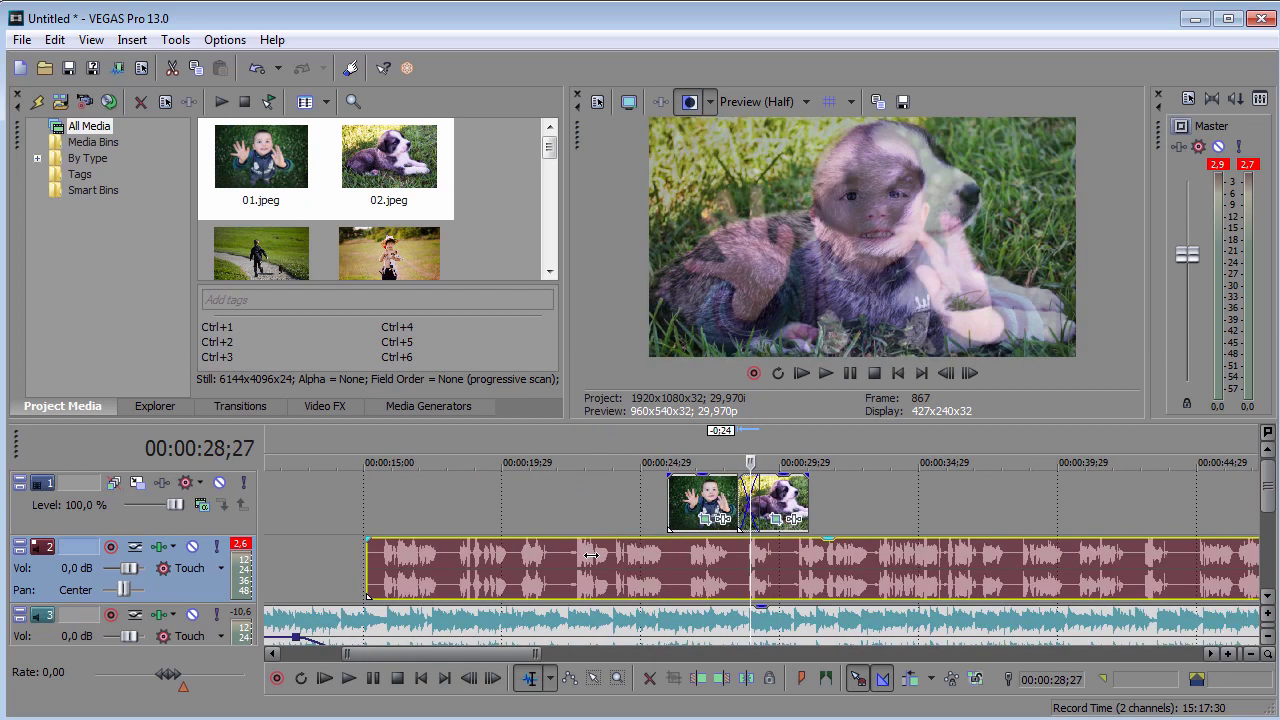
{"action": "scroll", "coordinate": [591, 557], "scroll_direction": "down", "scroll_amount": 2}
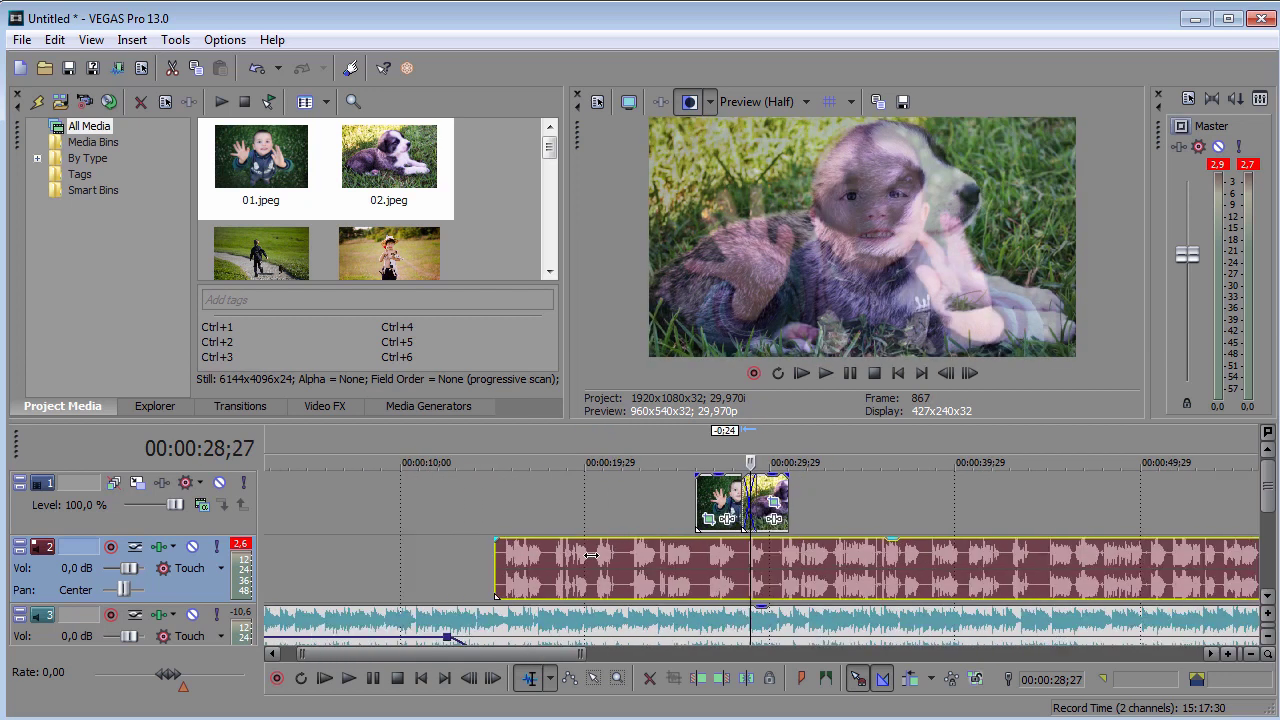
{"action": "scroll", "coordinate": [591, 556], "scroll_direction": "down", "scroll_amount": 2}
{"action": "scroll", "coordinate": [592, 555], "scroll_direction": "down", "scroll_amount": 2}
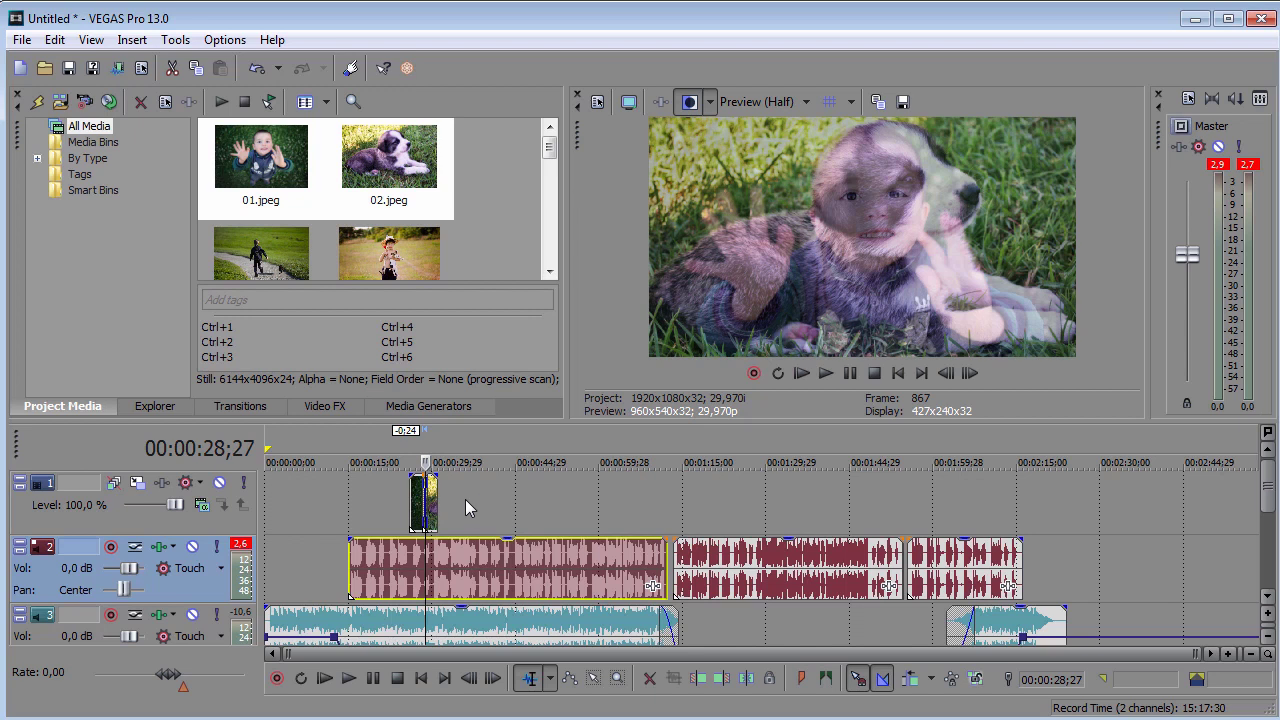
{"action": "left_click", "coordinate": [22, 40]}
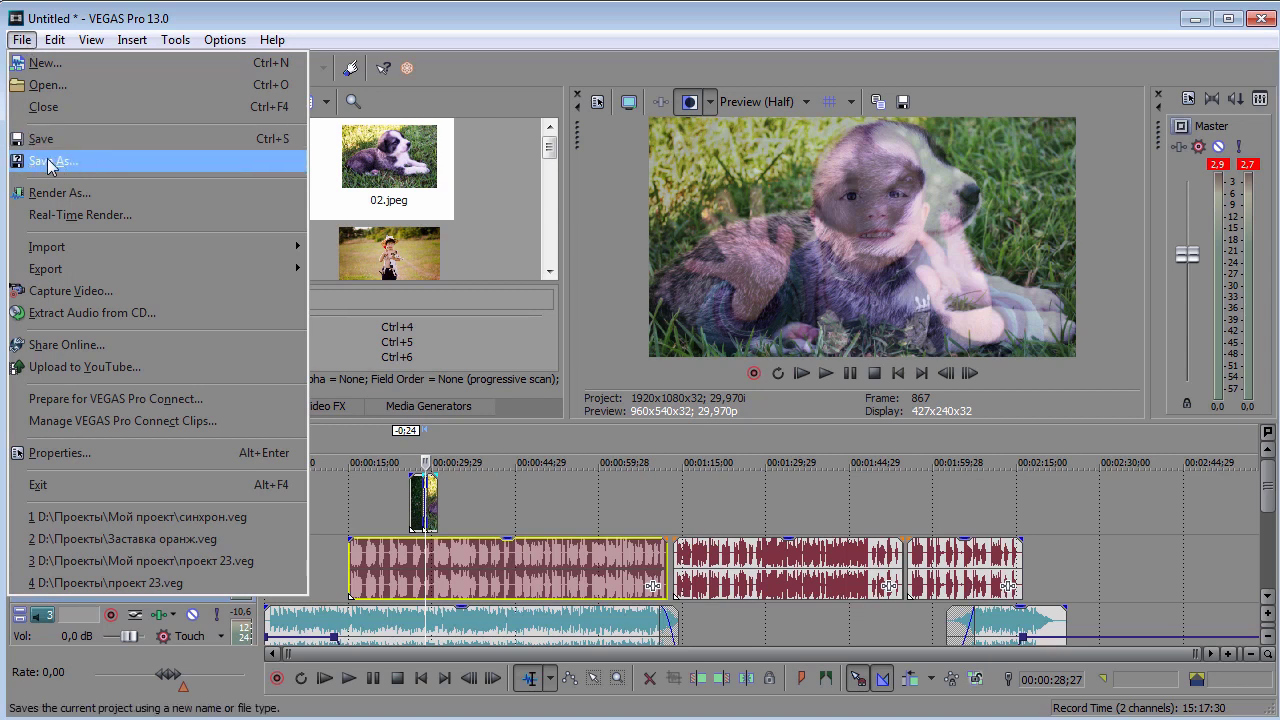
{"action": "left_click", "coordinate": [78, 162]}
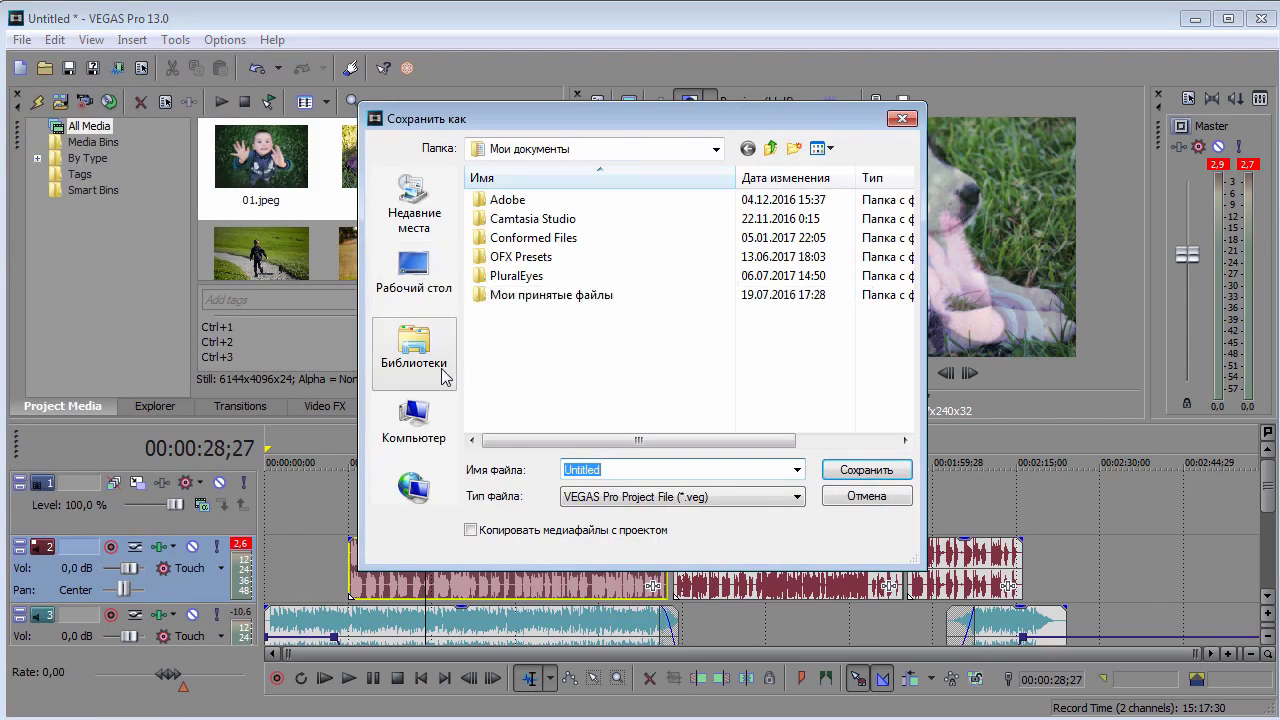
{"action": "left_click", "coordinate": [416, 420]}
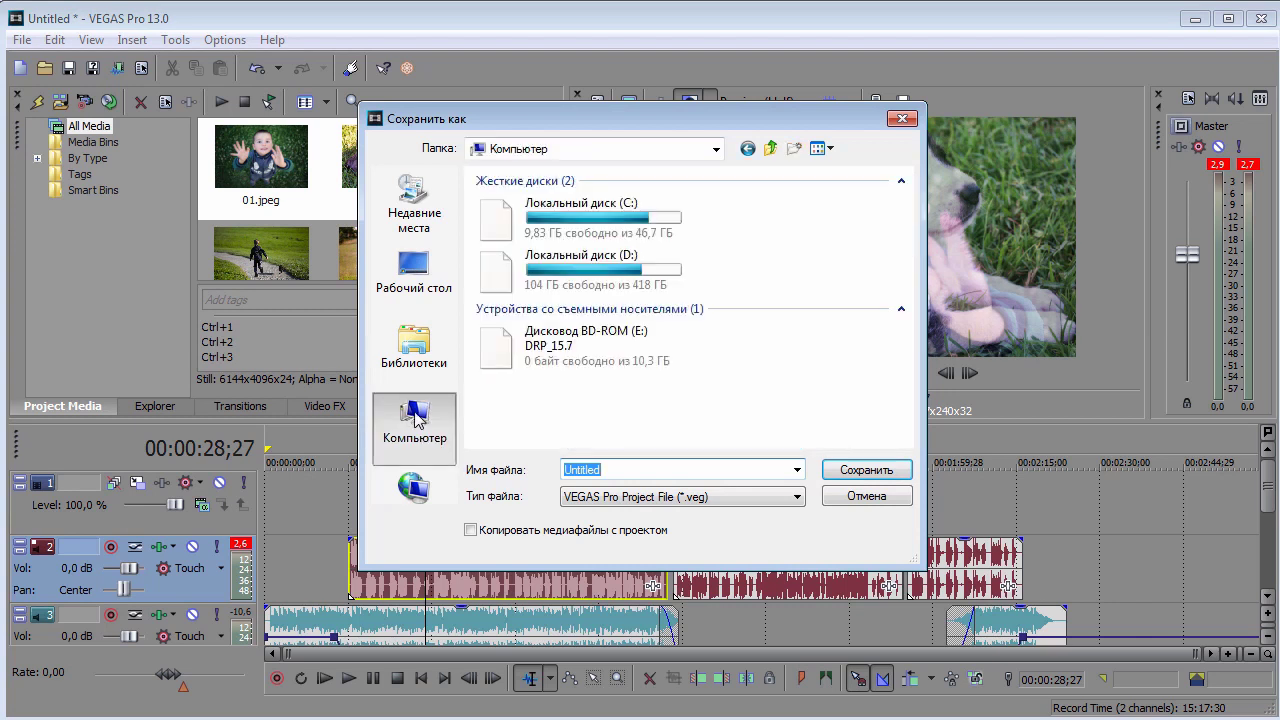
{"action": "double_click", "coordinate": [597, 274]}
{"action": "scroll", "coordinate": [597, 274], "scroll_direction": "down", "scroll_amount": 1}
{"action": "double_click", "coordinate": [533, 395]}
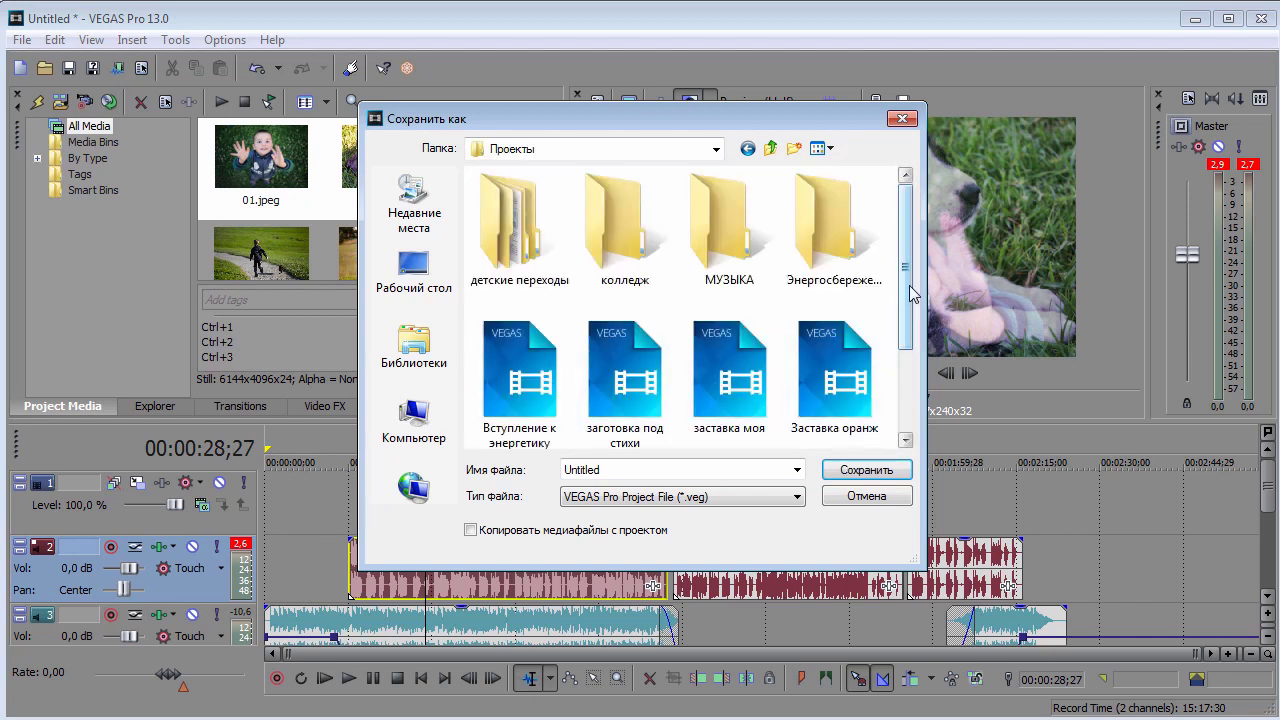
{"action": "left_click_drag", "start_coordinate": [904, 304], "coordinate": [904, 329]}
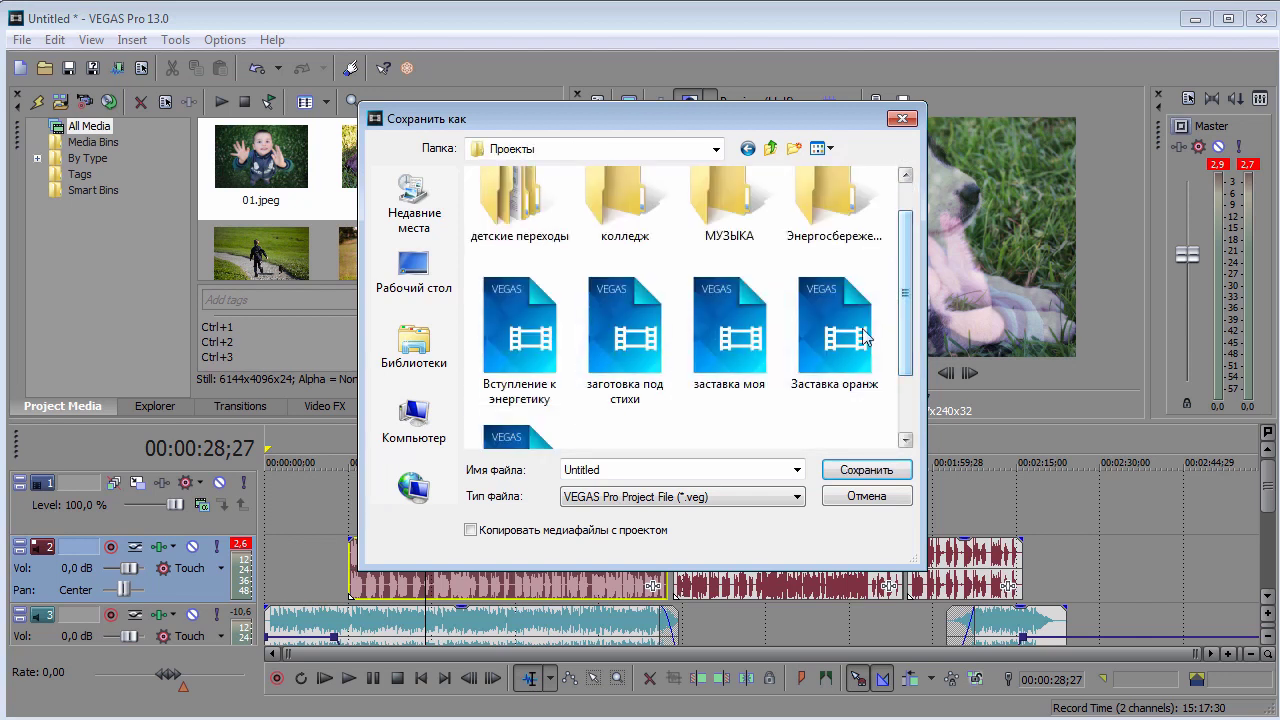
Create a new folder named стихотворение inside the Проекты folder.
{"action": "right_click", "coordinate": [676, 430]}
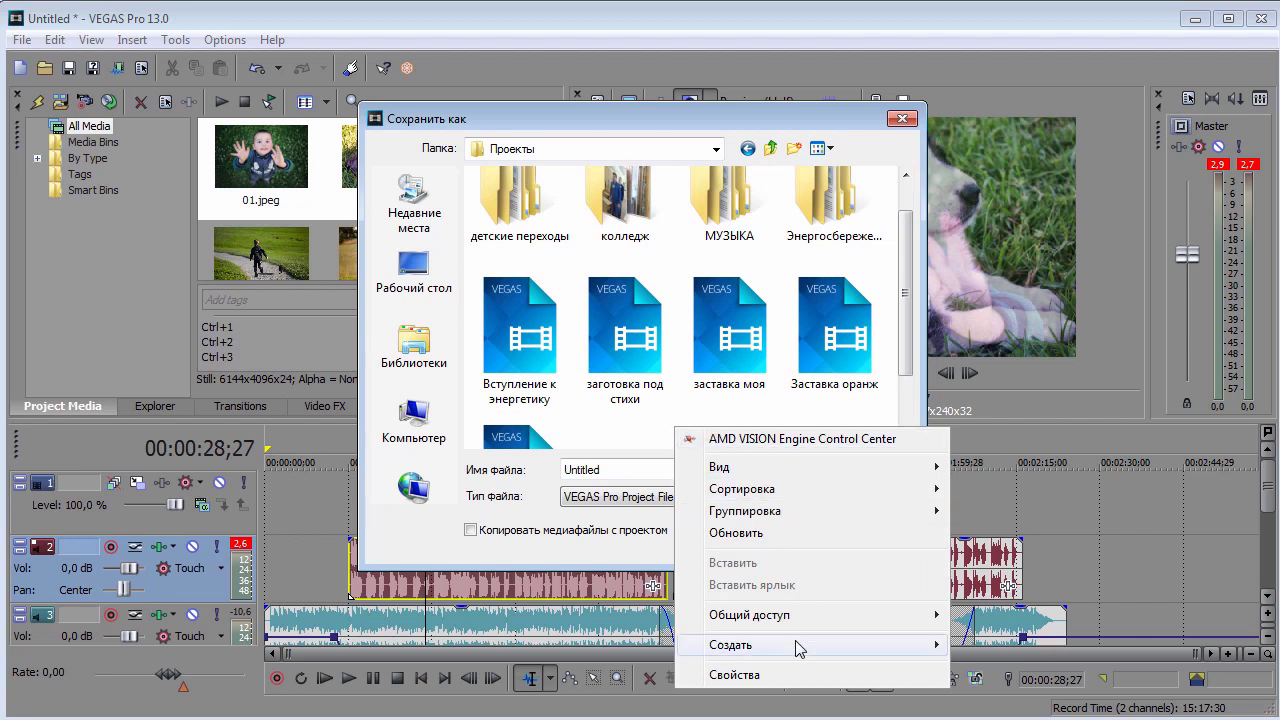
{"action": "mouse_move", "coordinate": [800, 650]}
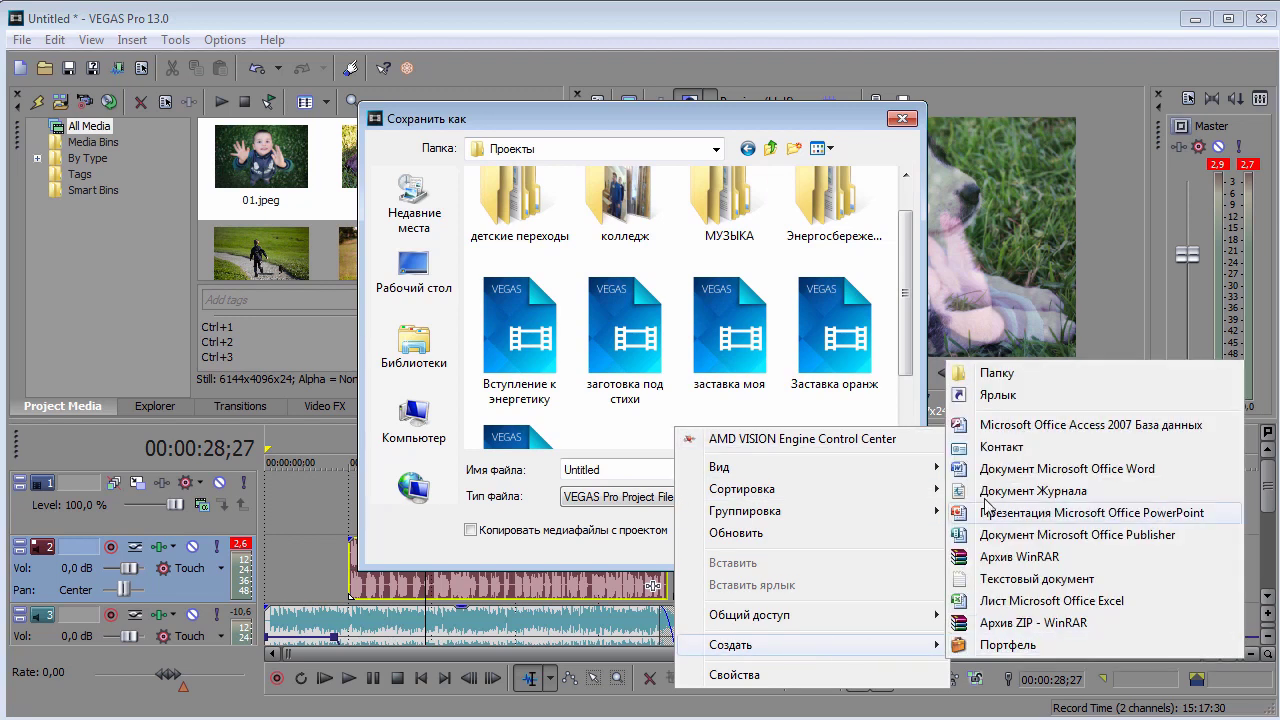
{"action": "left_click", "coordinate": [990, 372]}
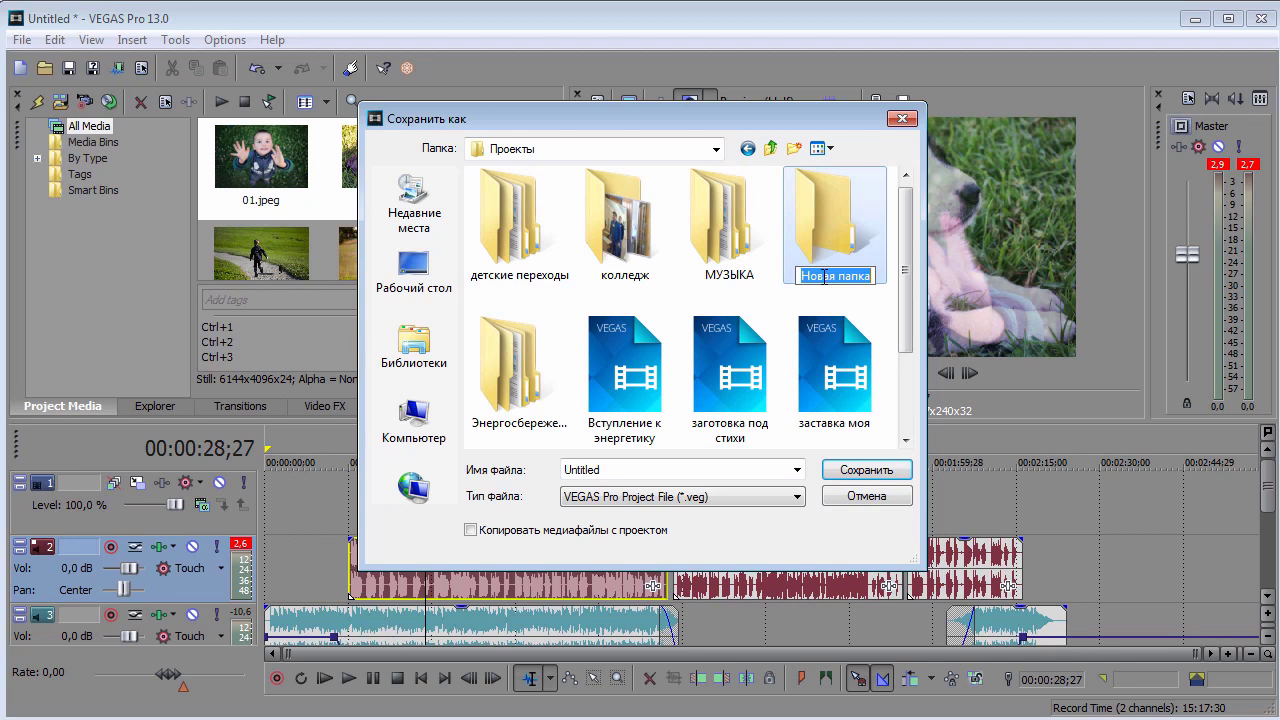
{"action": "type", "text": "стихот"}
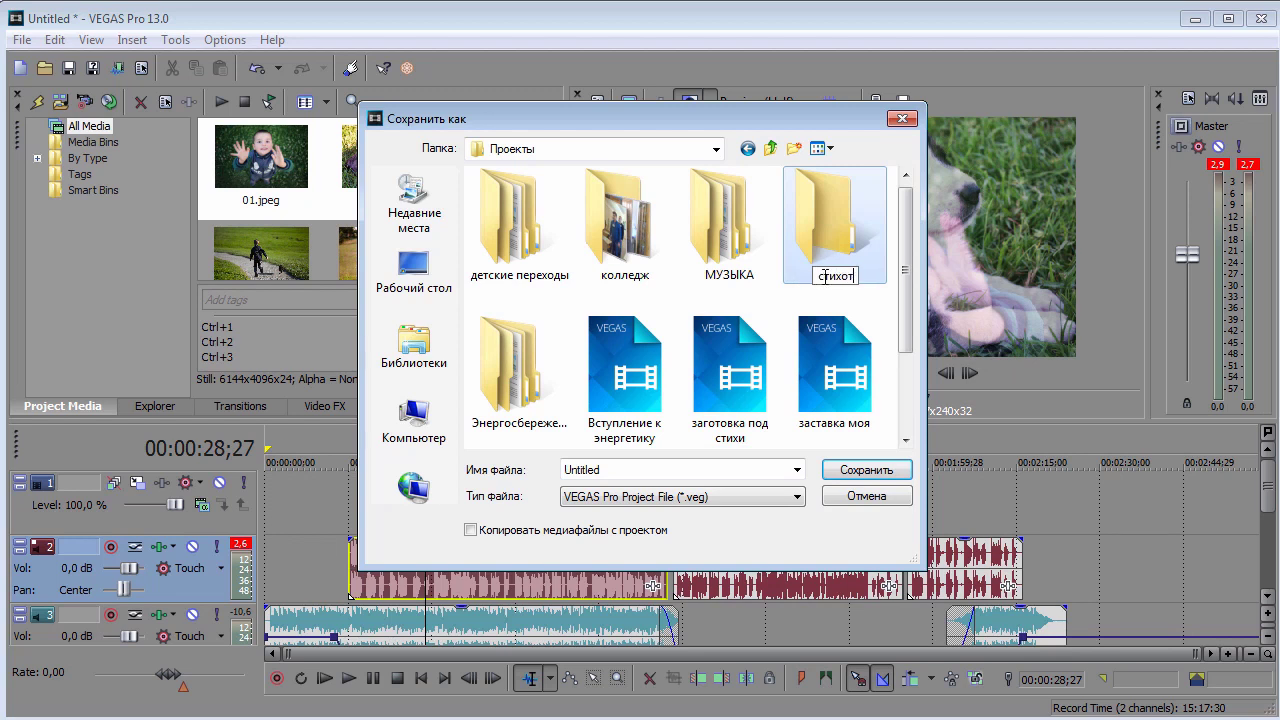
{"action": "type", "text": "ворение"}
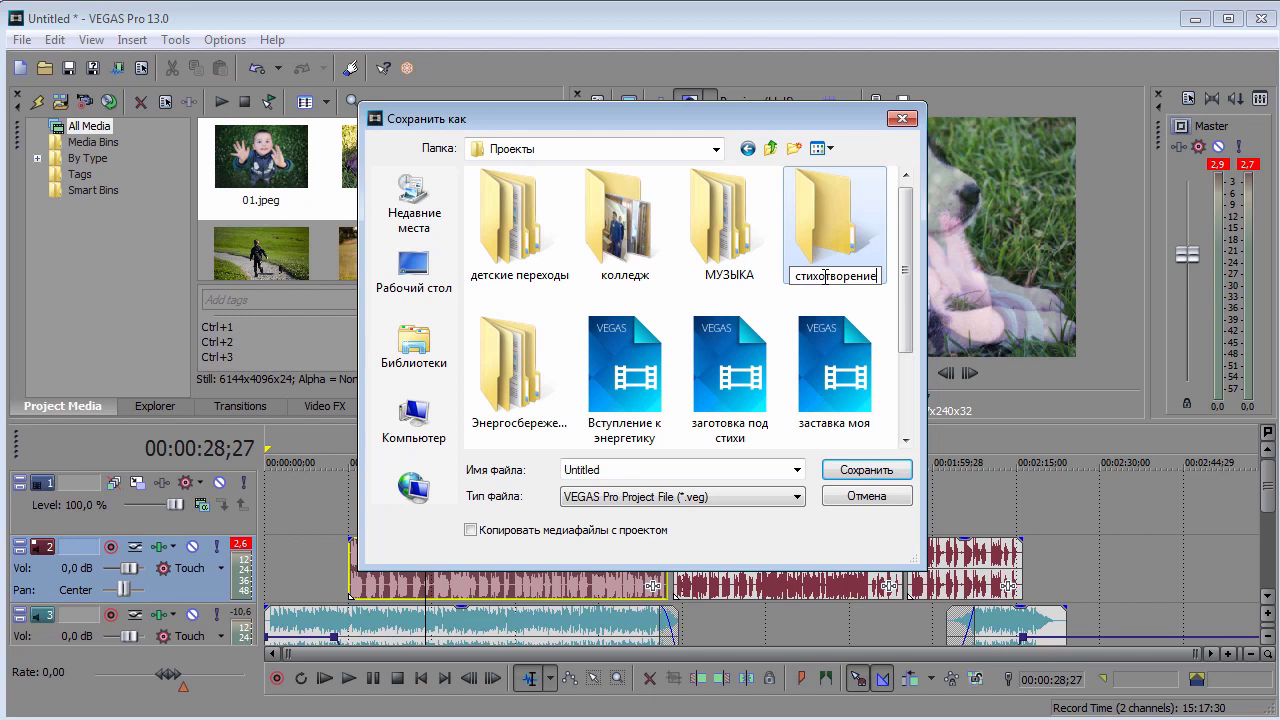
{"action": "key", "text": "Return"}
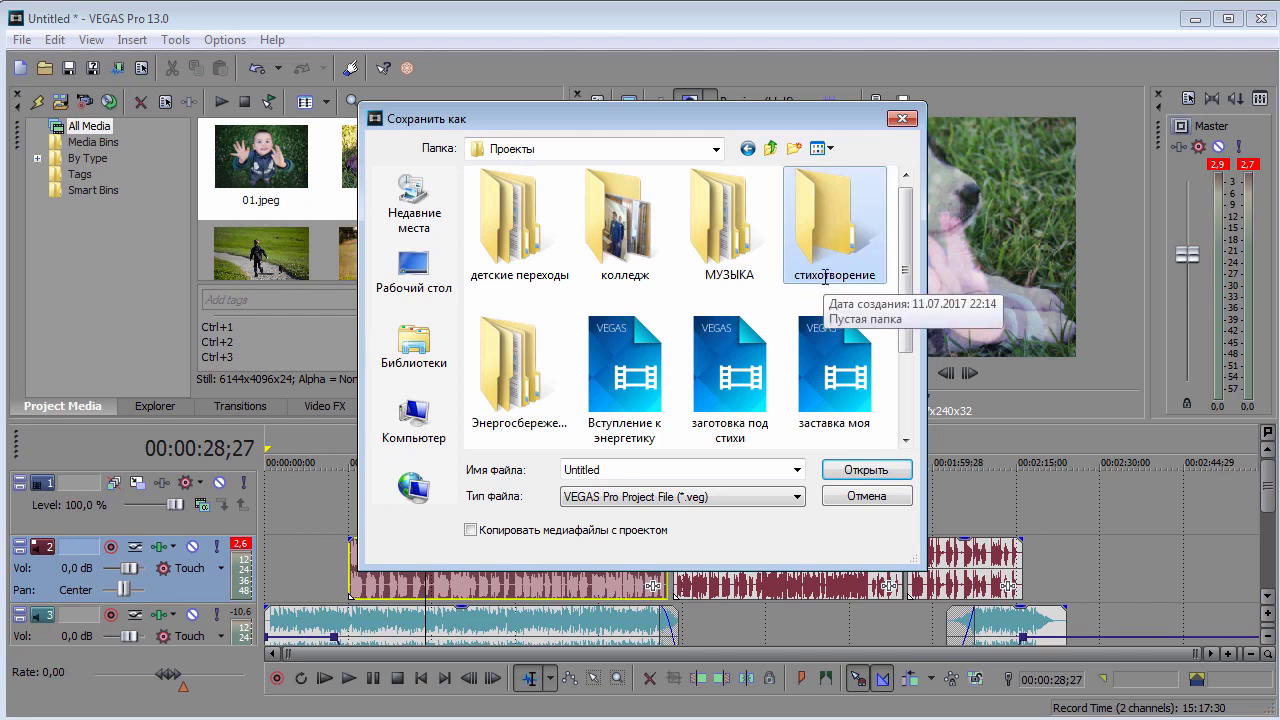
Save the project as проект with media files copied along with it, using the Copy source media option.
{"action": "left_click", "coordinate": [600, 468]}
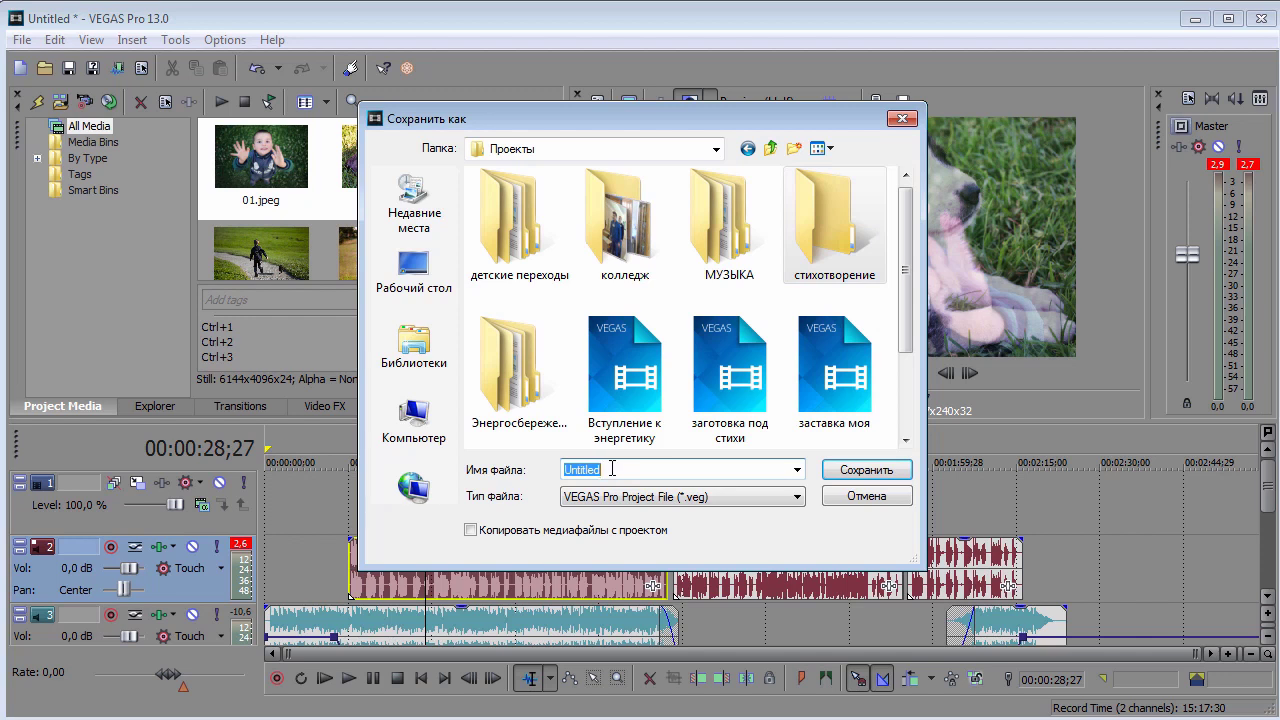
{"action": "type", "text": "проект"}
{"action": "left_click", "coordinate": [471, 529]}
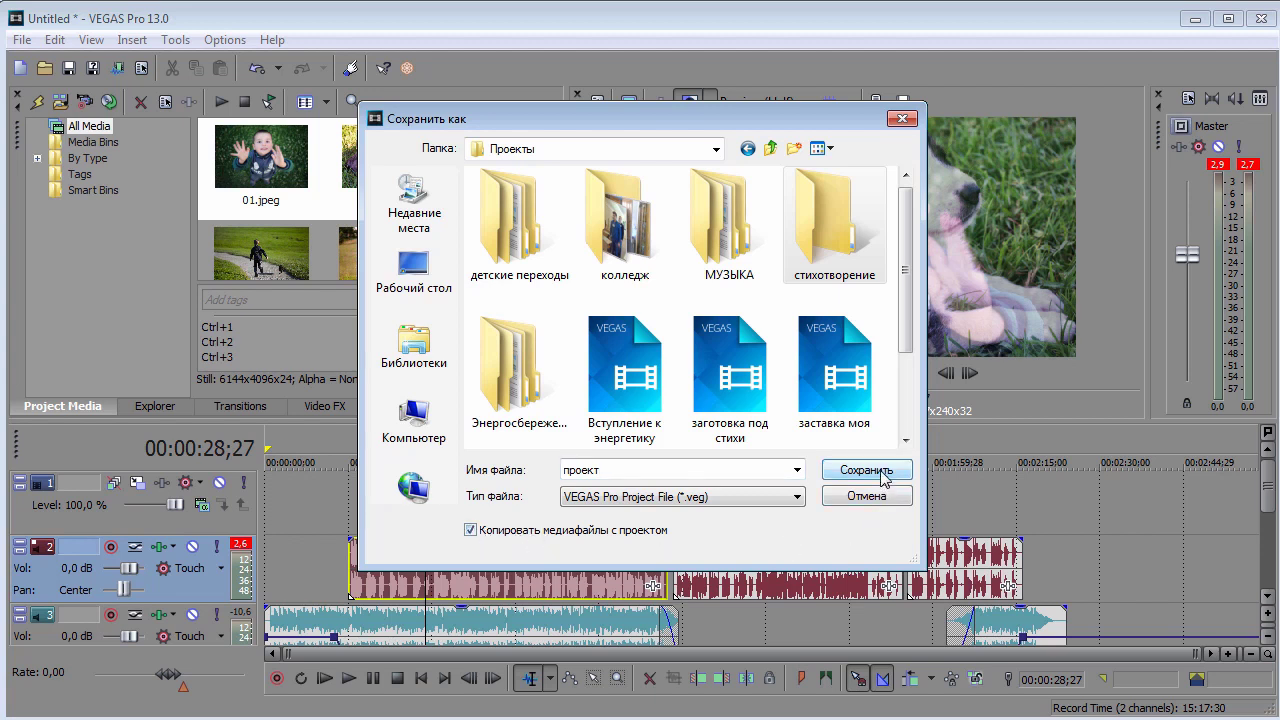
{"action": "left_click", "coordinate": [866, 470]}
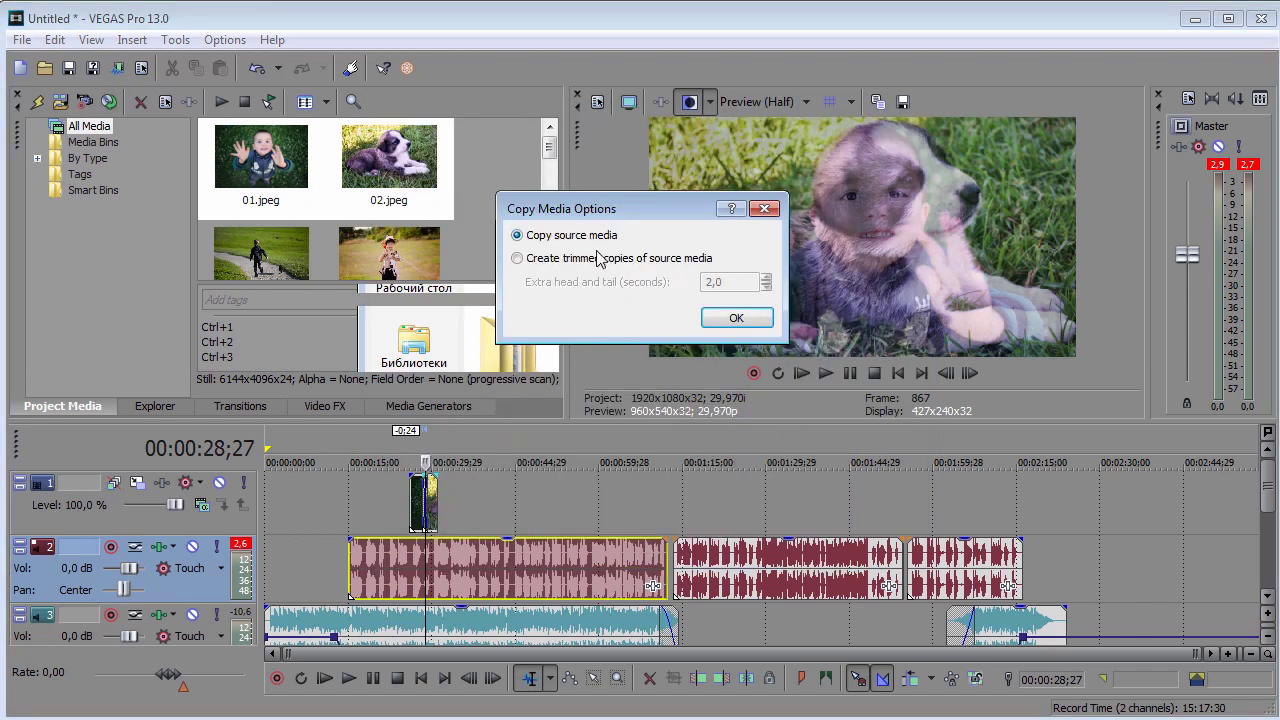
{"action": "left_click", "coordinate": [735, 317]}
{"action": "left_click", "coordinate": [736, 318]}
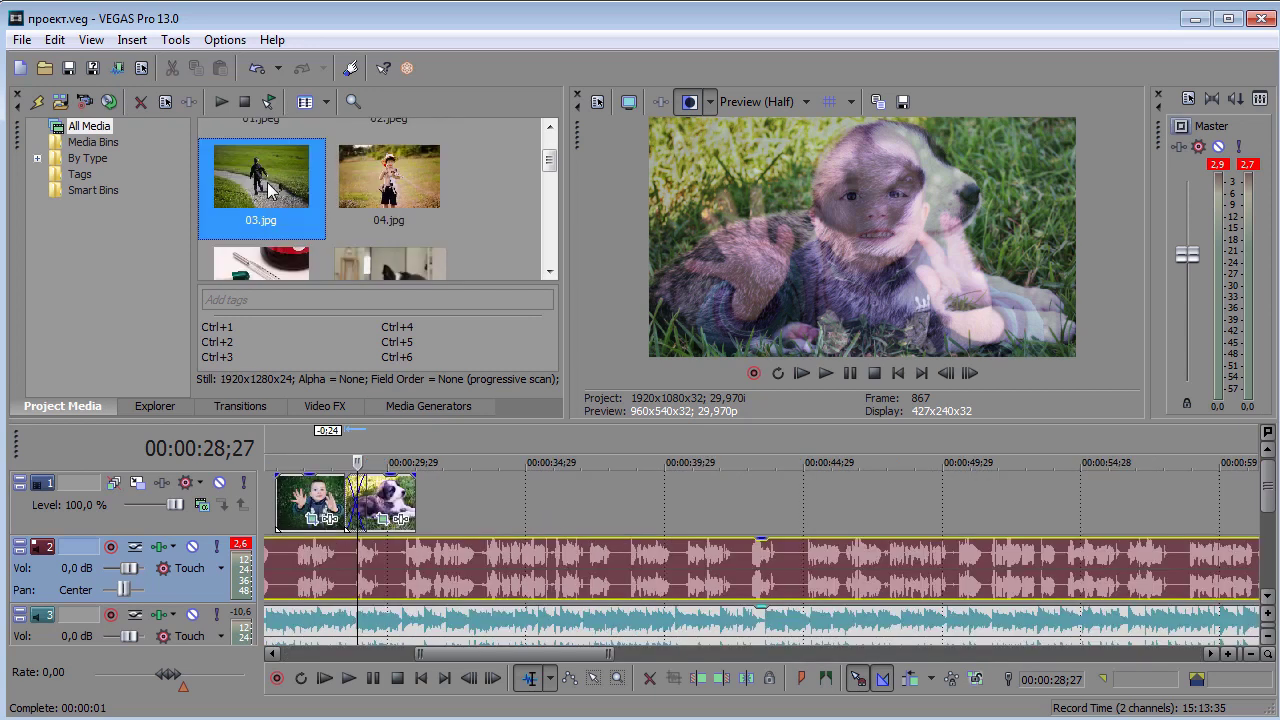
Add 03.jpg to the video track after the 02 clip and overlap the two clips for a 0:18 crossfade.
{"action": "left_click_drag", "start_coordinate": [250, 180], "coordinate": [471, 440]}
{"action": "left_click_drag", "start_coordinate": [431, 507], "coordinate": [431, 507]}
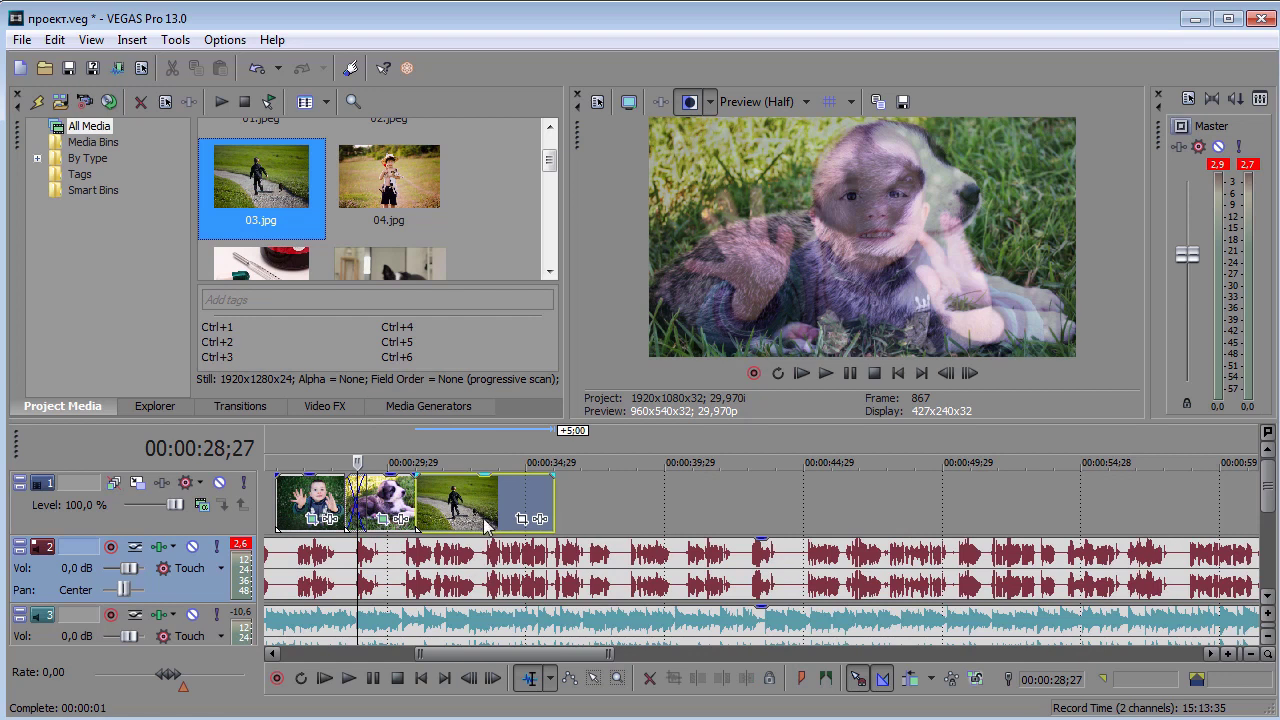
{"action": "scroll", "coordinate": [487, 525], "scroll_direction": "up", "scroll_amount": 2}
{"action": "left_click_drag", "start_coordinate": [469, 652], "coordinate": [515, 652]}
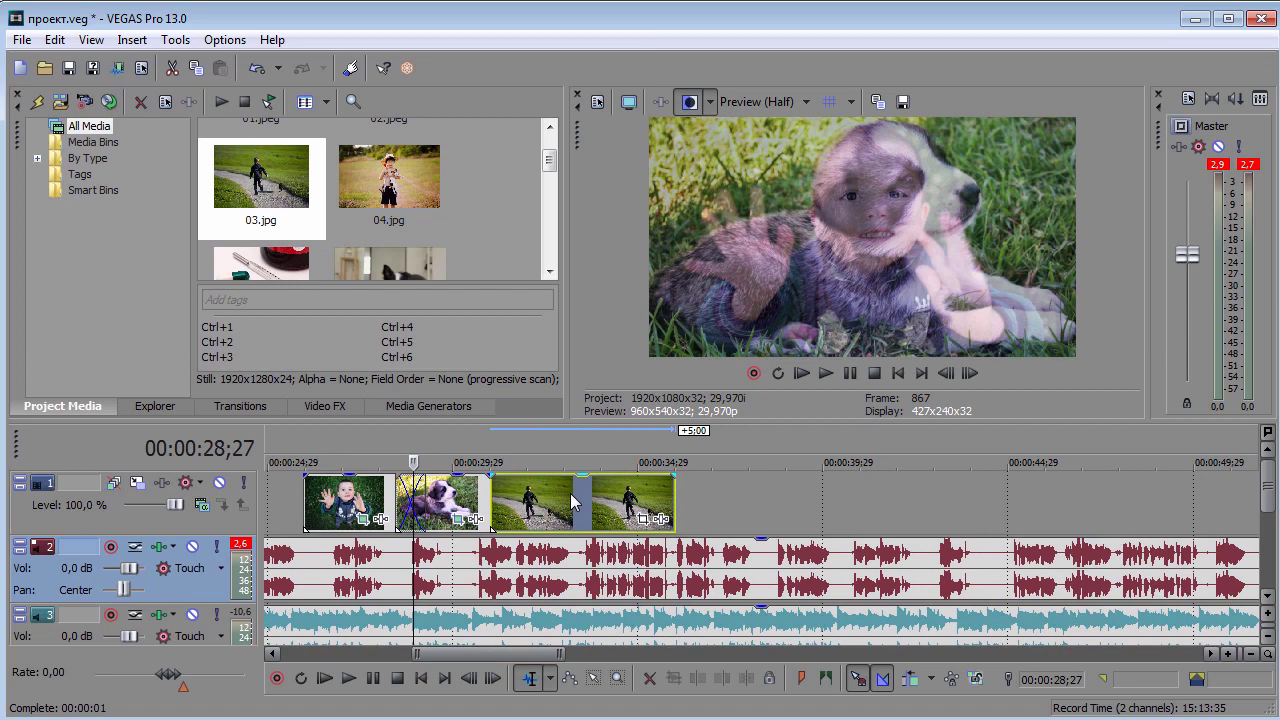
{"action": "left_click_drag", "start_coordinate": [590, 499], "coordinate": [570, 499]}
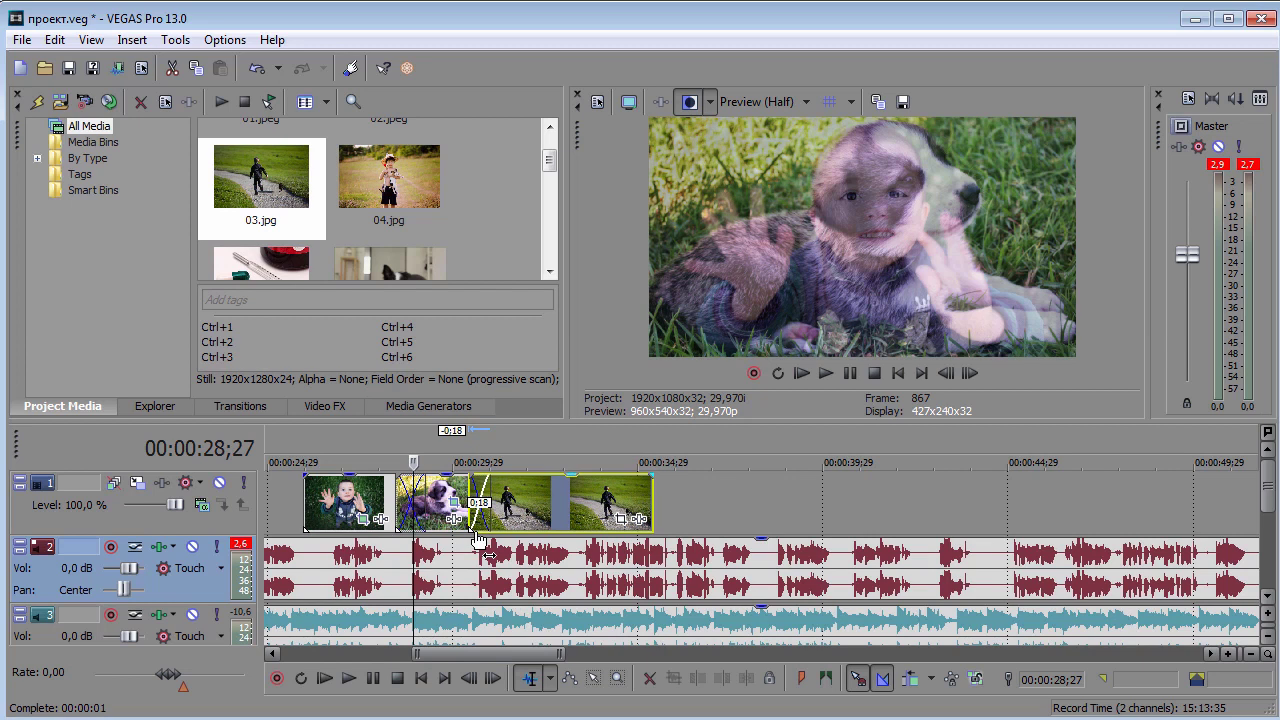
{"action": "left_click", "coordinate": [469, 550]}
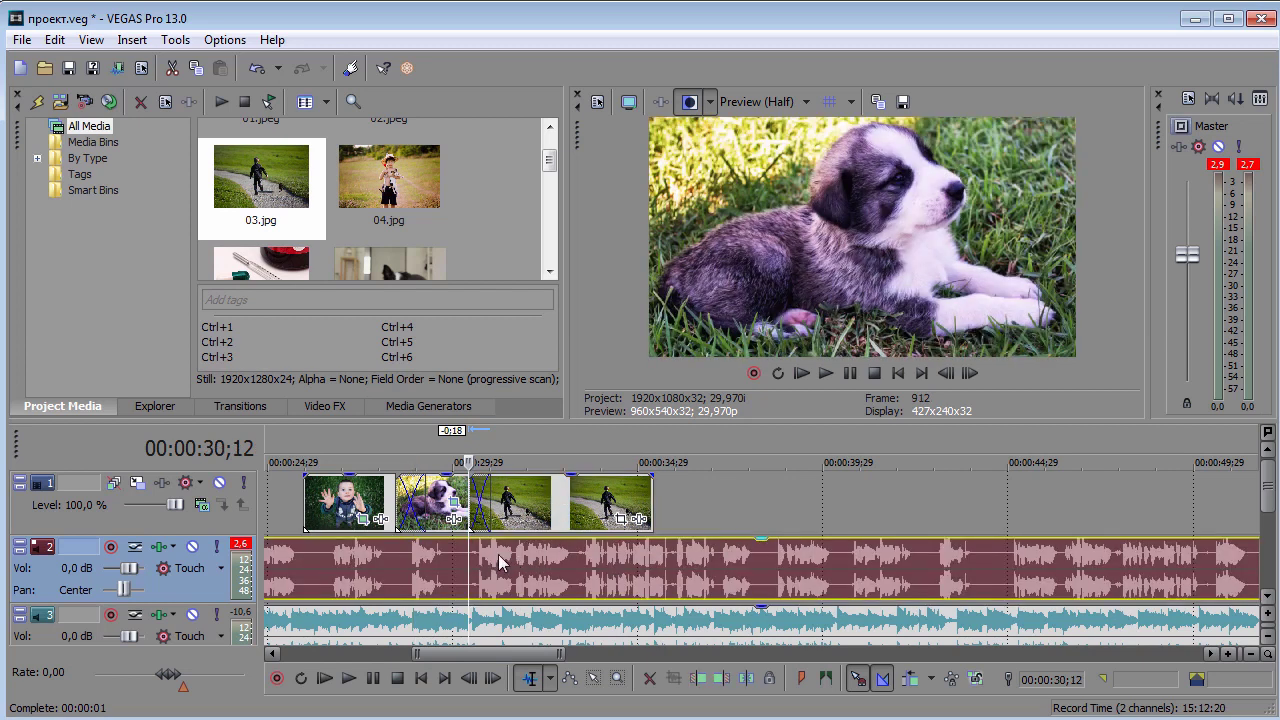
At the start of the 03 clip's Pan/Crop, match the output aspect and tighten the crop to about 1705 by 959, centered near X 955, Y 558.
{"action": "left_click", "coordinate": [549, 516]}
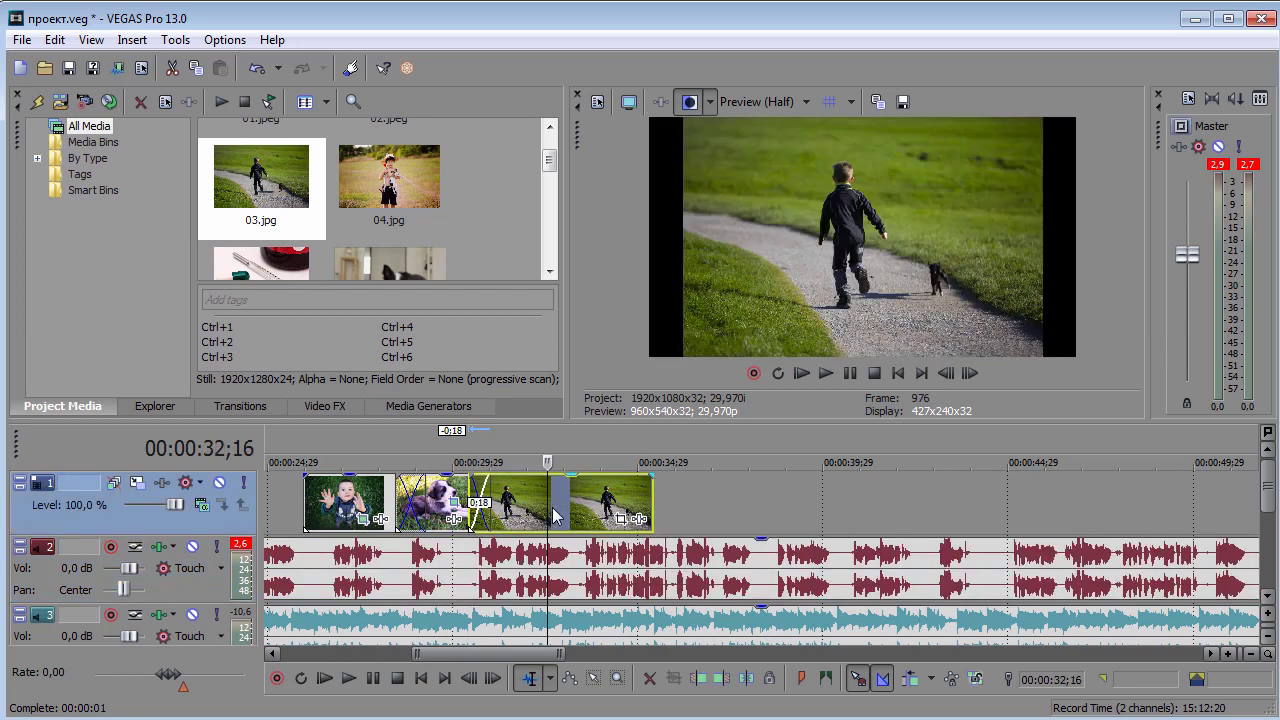
{"action": "left_click", "coordinate": [621, 519]}
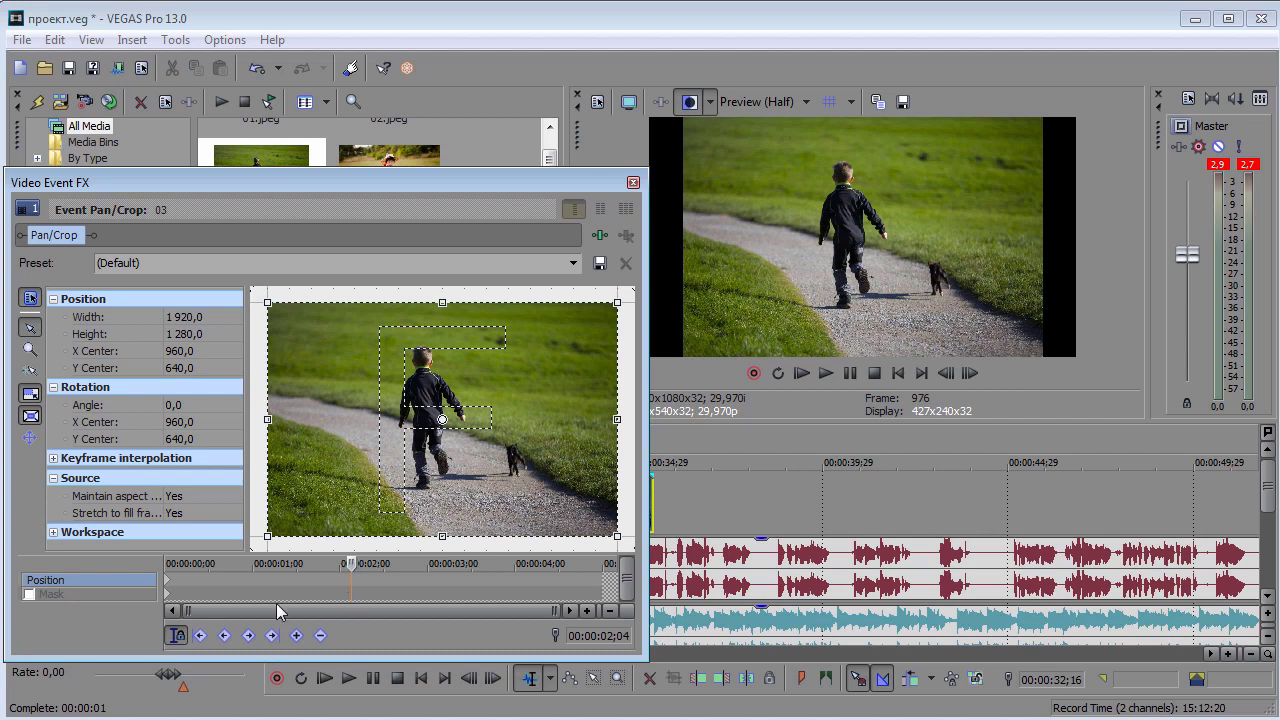
{"action": "left_click", "coordinate": [168, 585]}
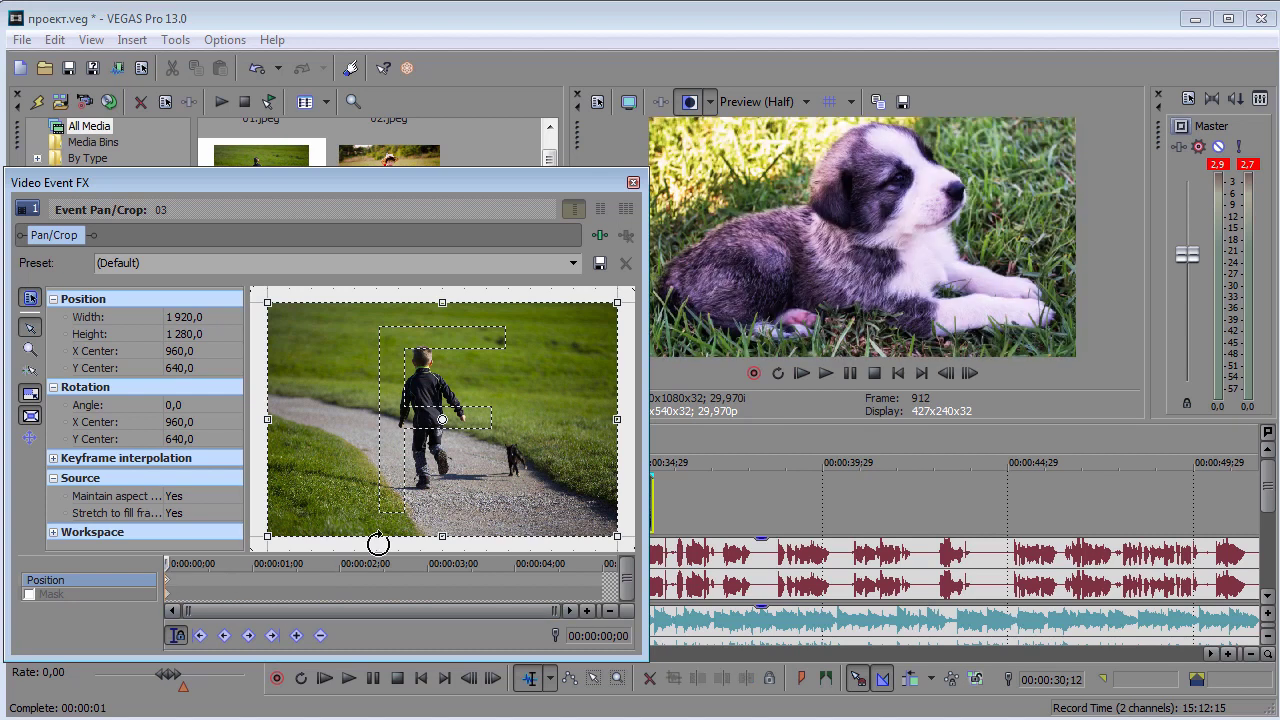
{"action": "right_click", "coordinate": [547, 461]}
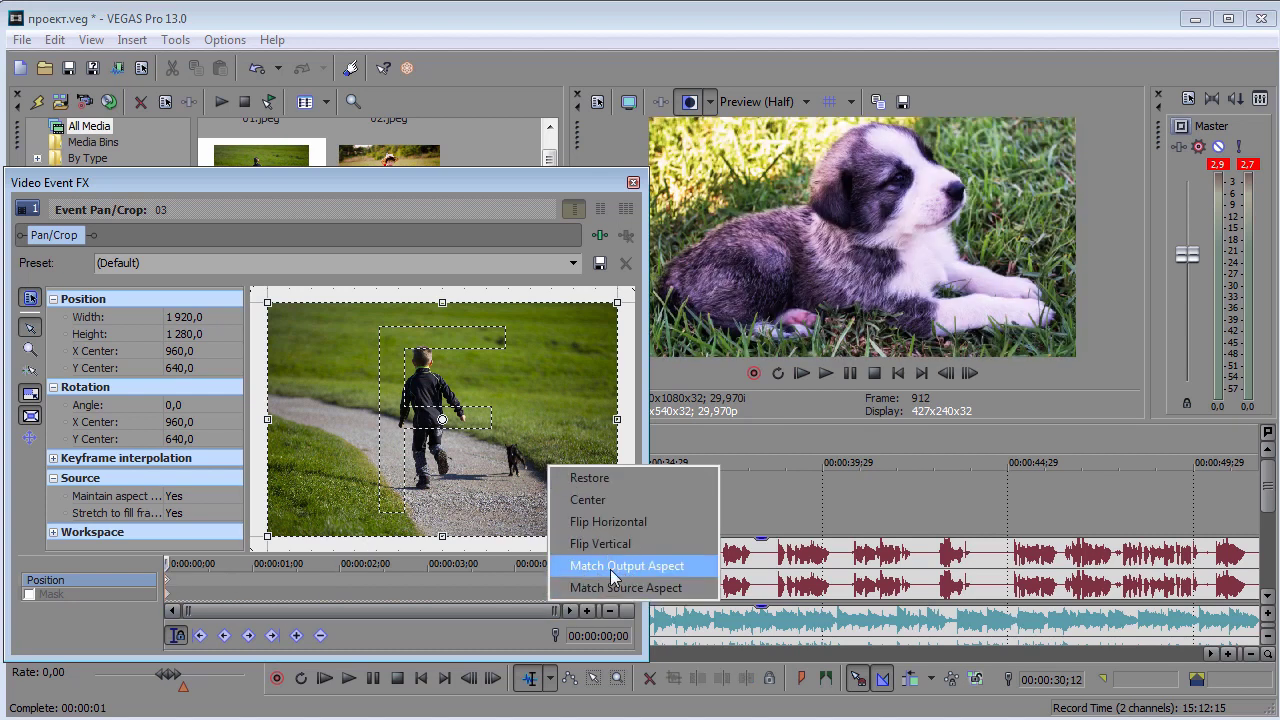
{"action": "left_click", "coordinate": [613, 566]}
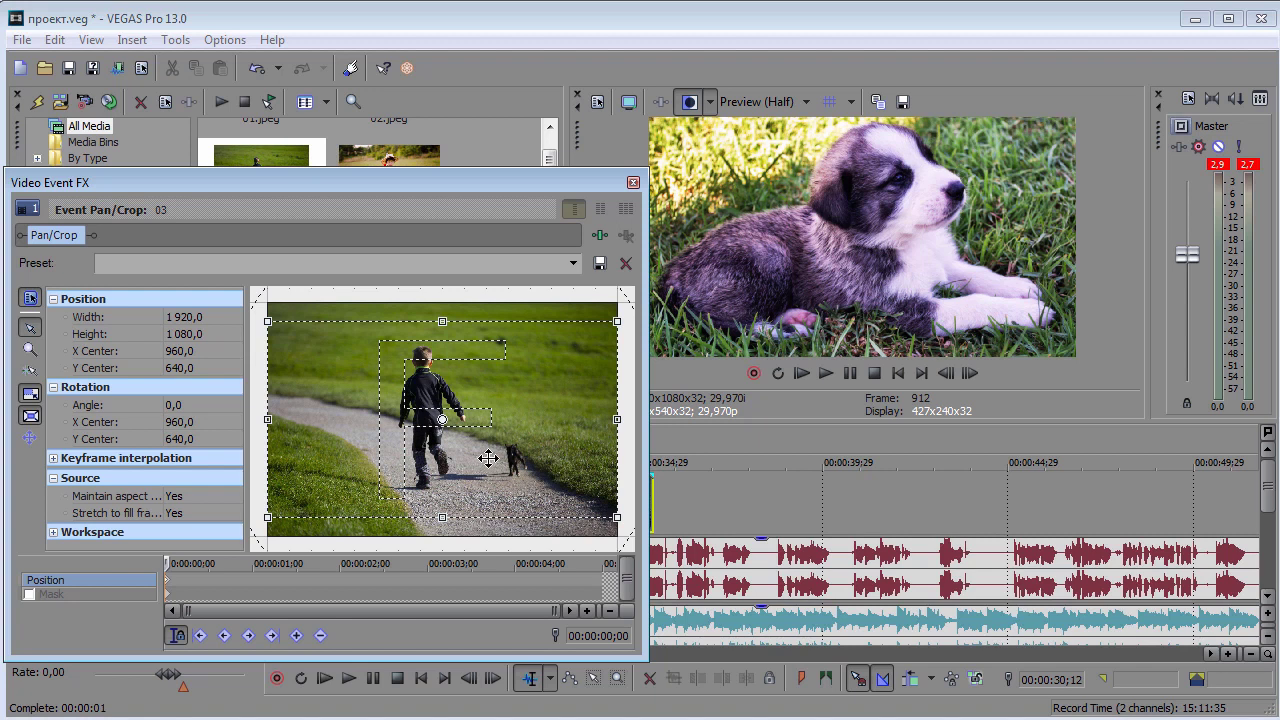
{"action": "left_click_drag", "start_coordinate": [617, 517], "coordinate": [598, 507]}
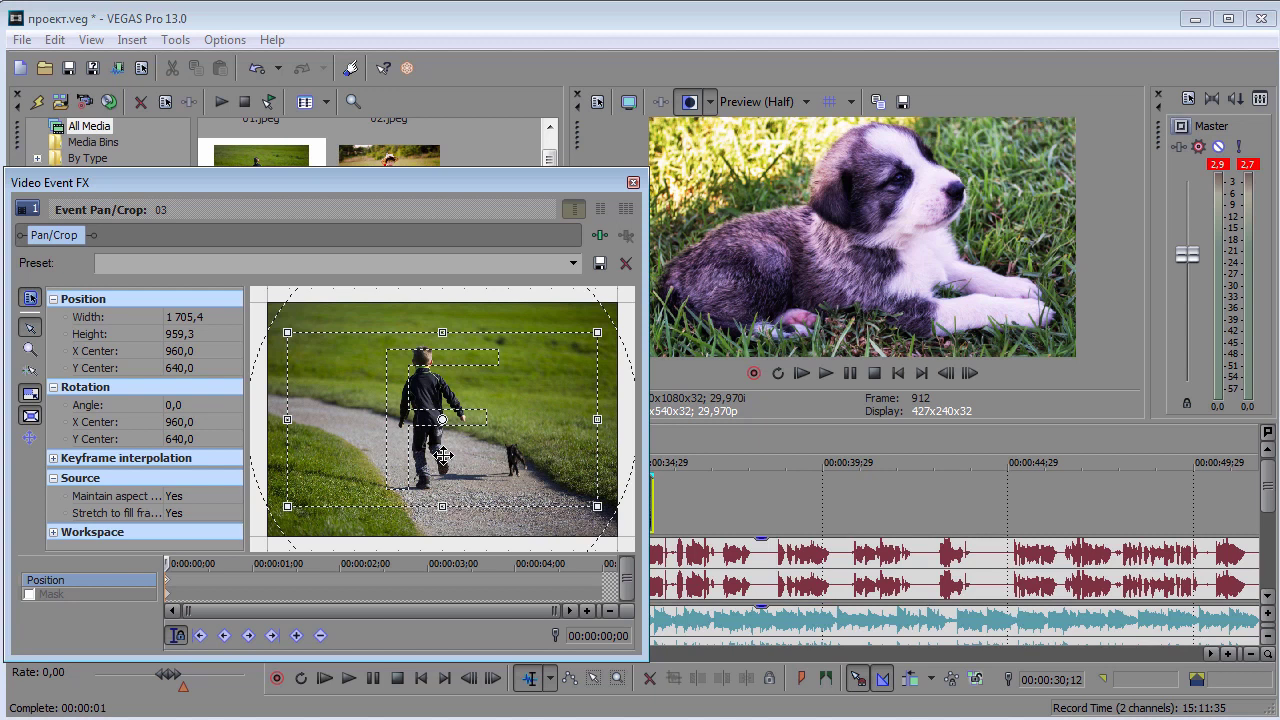
{"action": "left_click_drag", "start_coordinate": [443, 455], "coordinate": [442, 439]}
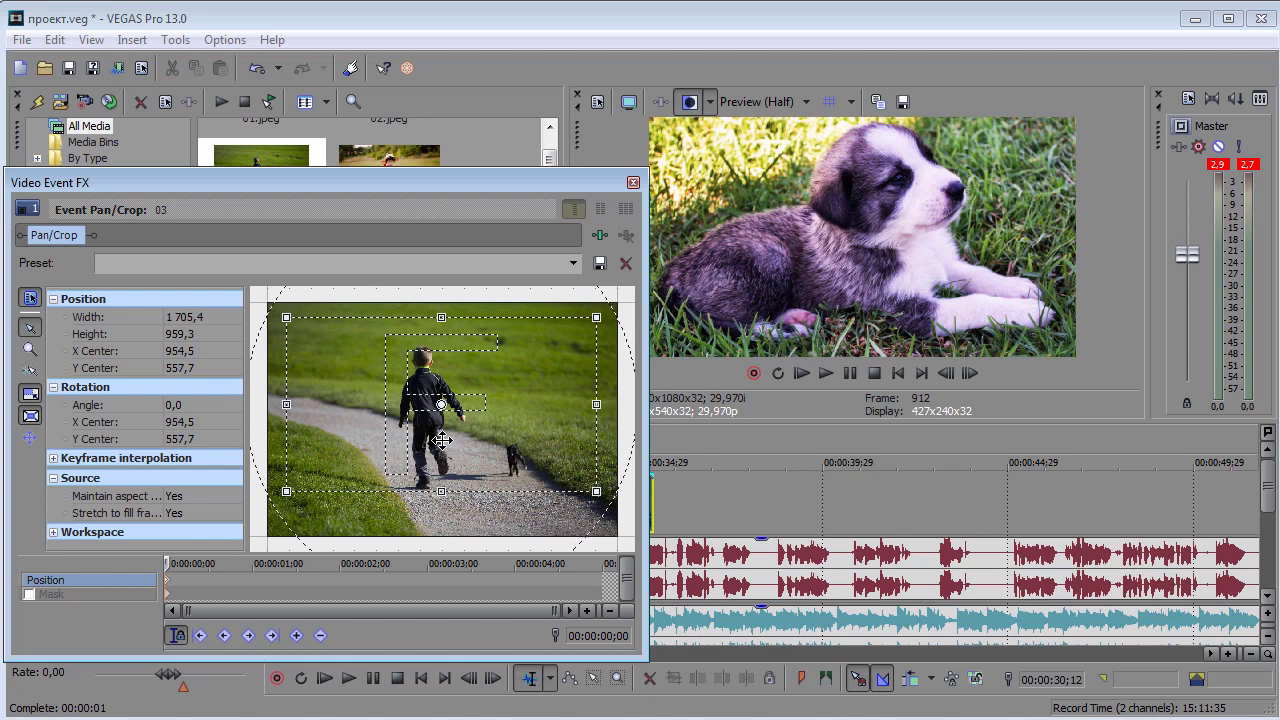
At 00:00:04;29 in the 03 clip's Pan/Crop, shift the crop to Y center about 645 and widen it to about 1804 by 1015.
{"action": "left_click", "coordinate": [604, 585]}
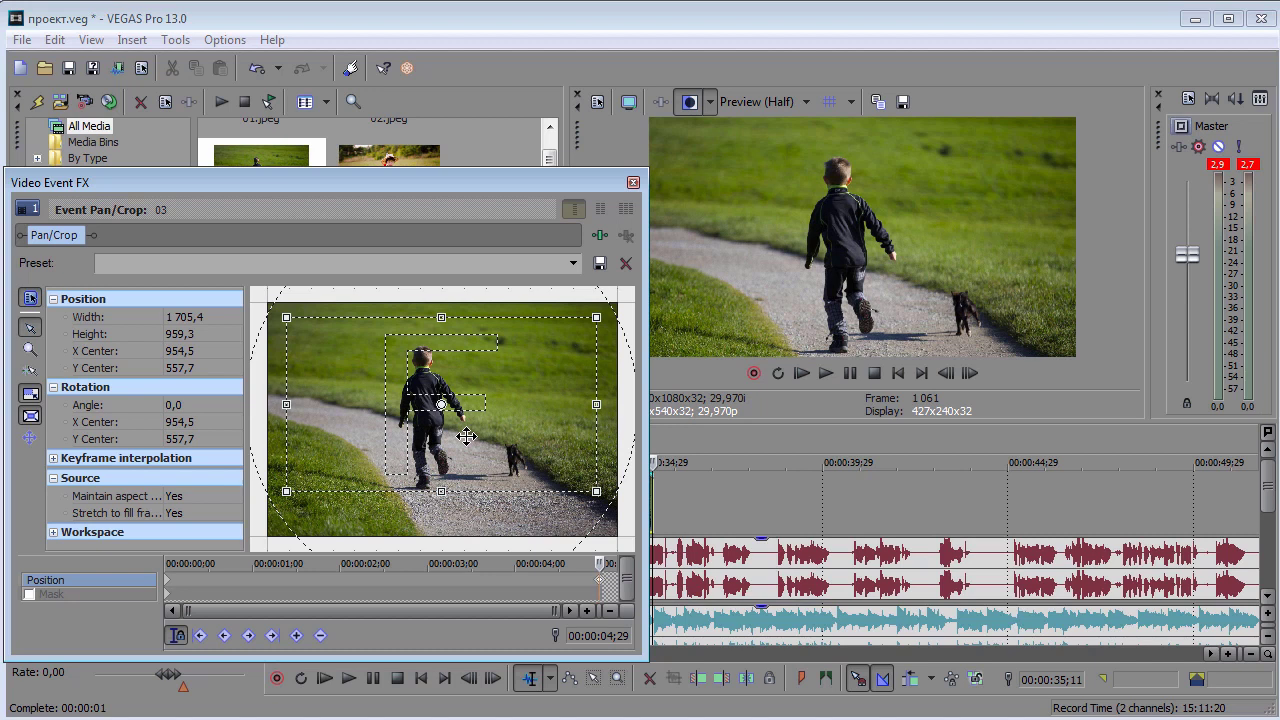
{"action": "left_click_drag", "start_coordinate": [466, 436], "coordinate": [466, 453]}
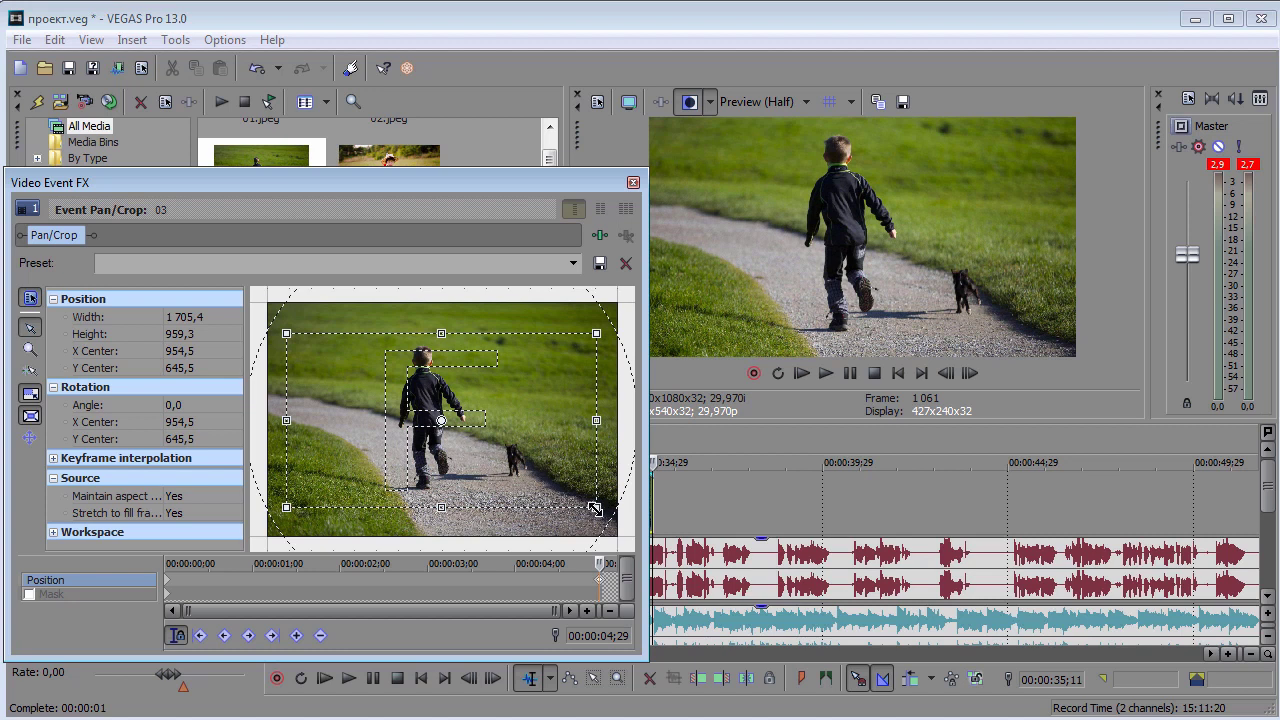
{"action": "left_click_drag", "start_coordinate": [595, 510], "coordinate": [604, 530]}
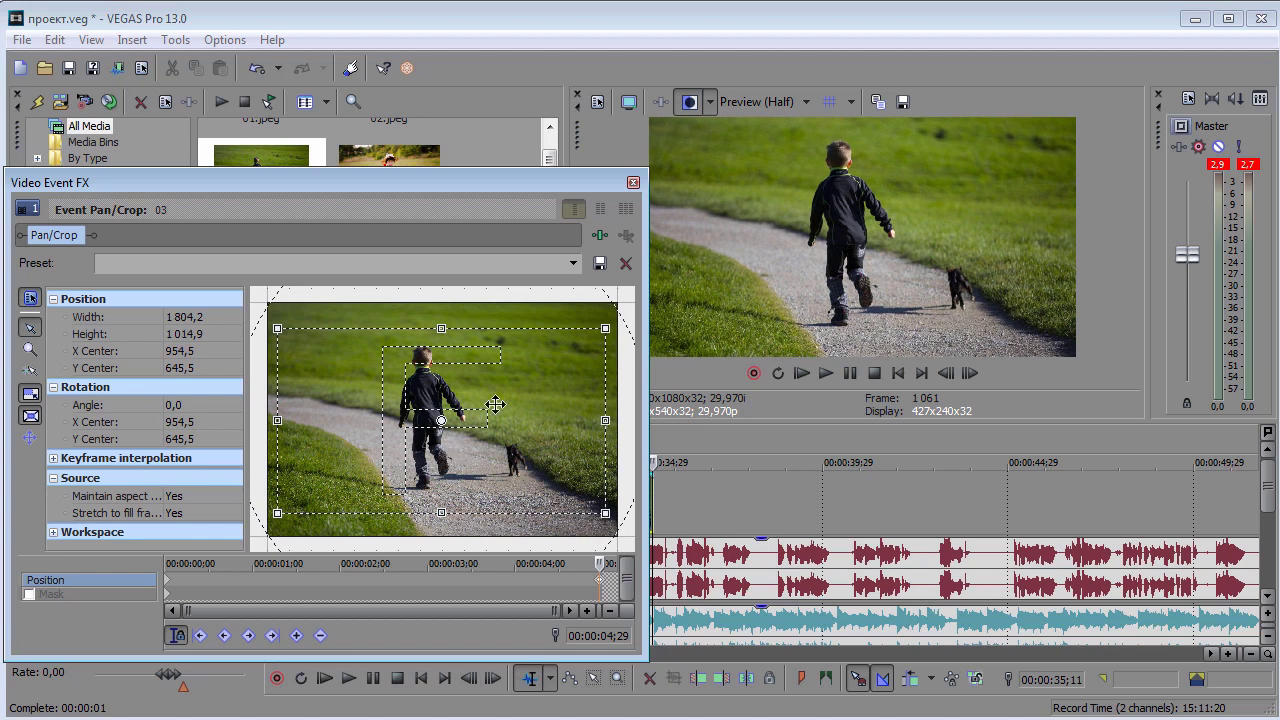
Add 04.jpg to the video track after the 03 clip and position its start at about 00:00:39;26 to match the narration.
{"action": "left_click", "coordinate": [633, 183]}
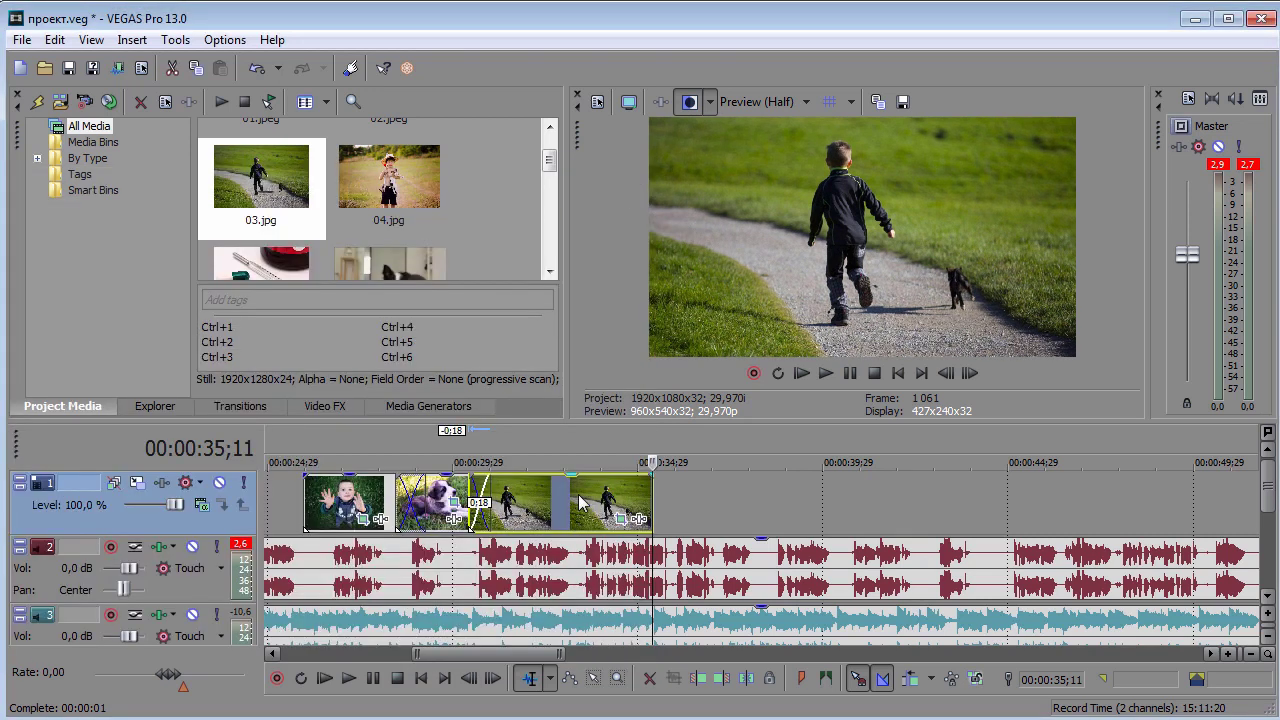
{"action": "left_click_drag", "start_coordinate": [390, 180], "coordinate": [673, 499]}
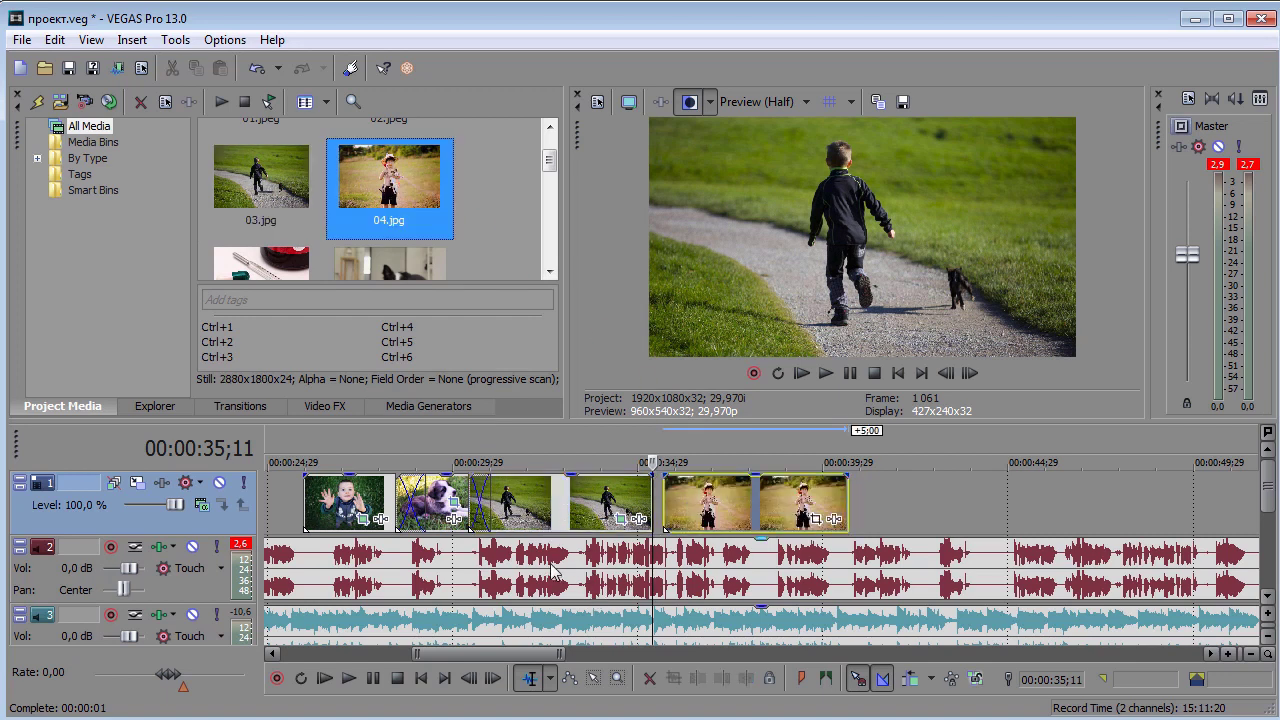
{"action": "left_click", "coordinate": [545, 571]}
{"action": "key", "text": "space"}
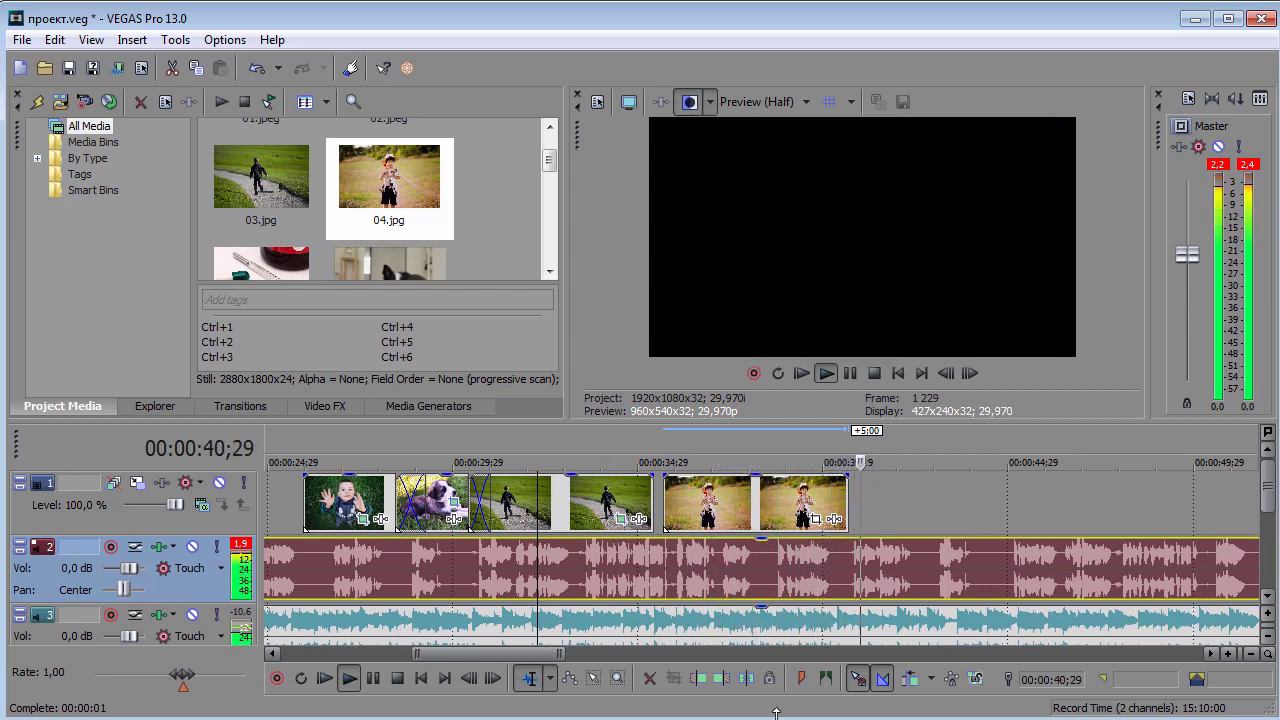
{"action": "key", "text": "space"}
{"action": "left_click", "coordinate": [840, 565]}
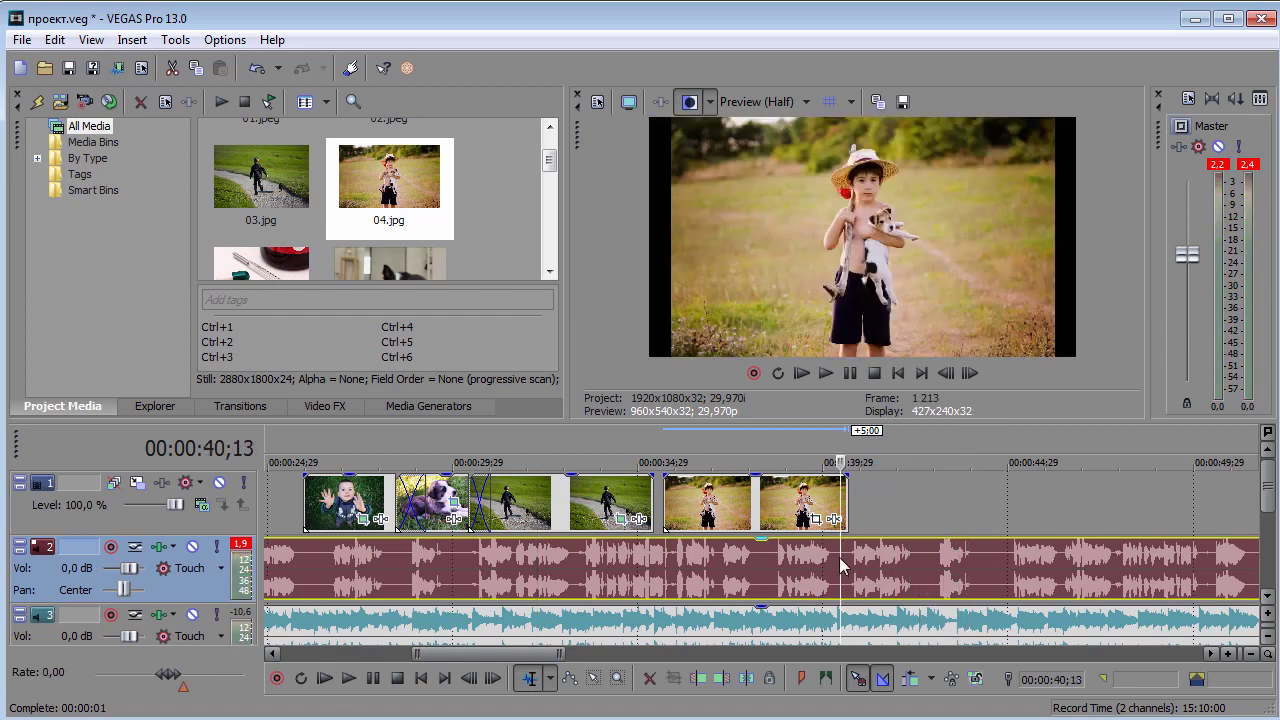
{"action": "left_click_drag", "start_coordinate": [733, 507], "coordinate": [855, 504]}
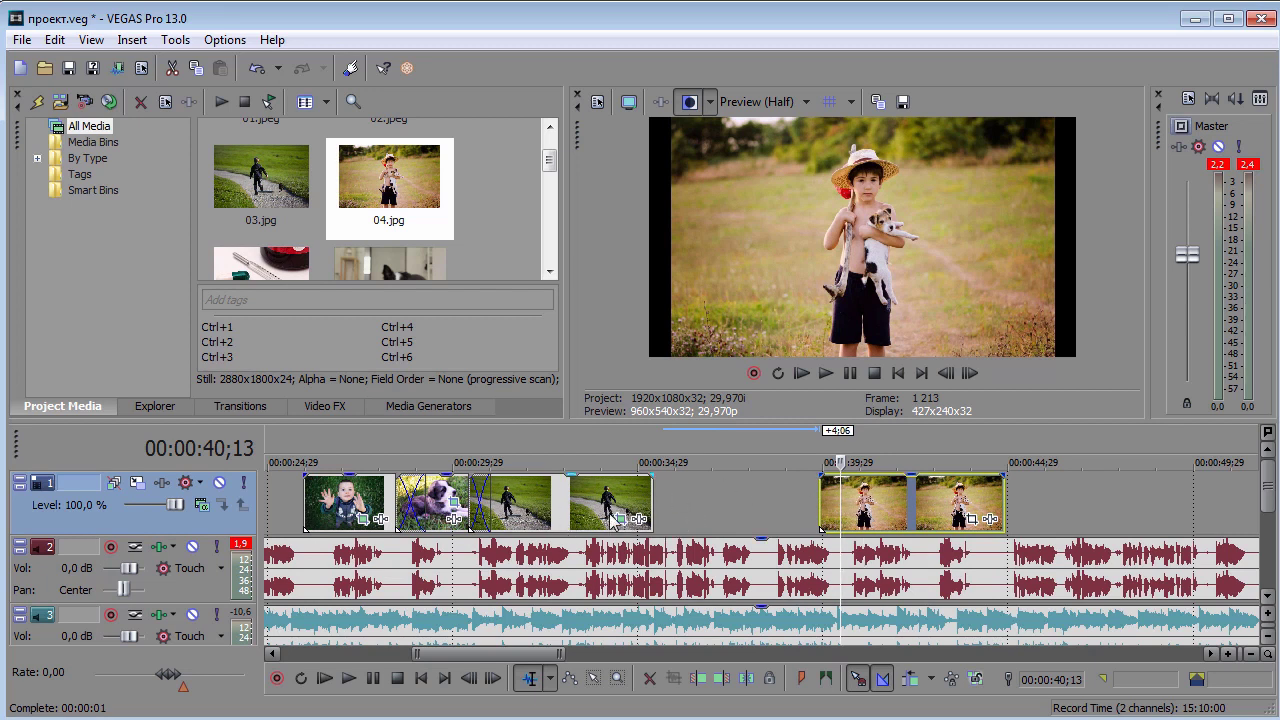
Extend the 03 clip over the start of 04 for a 1:00 crossfade and move its final Pan/Crop keyframe to the clip's new end.
{"action": "left_click_drag", "start_coordinate": [652, 492], "coordinate": [848, 512]}
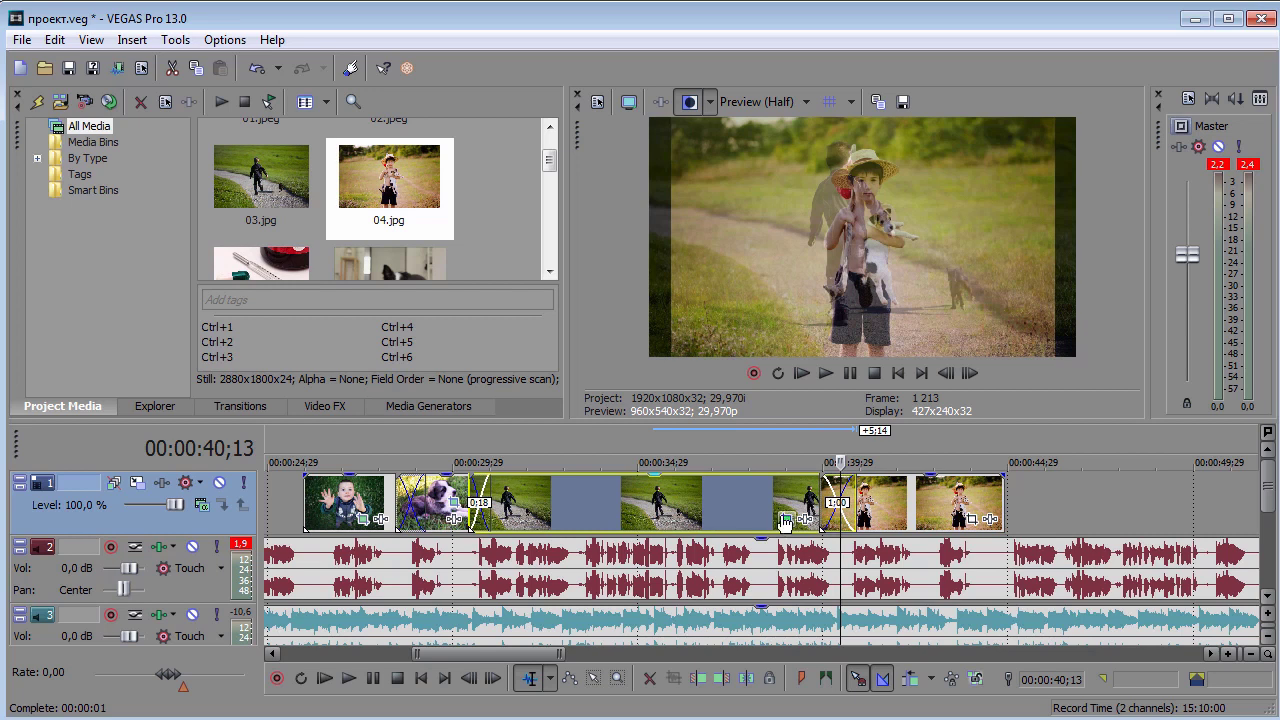
{"action": "left_click", "coordinate": [662, 512]}
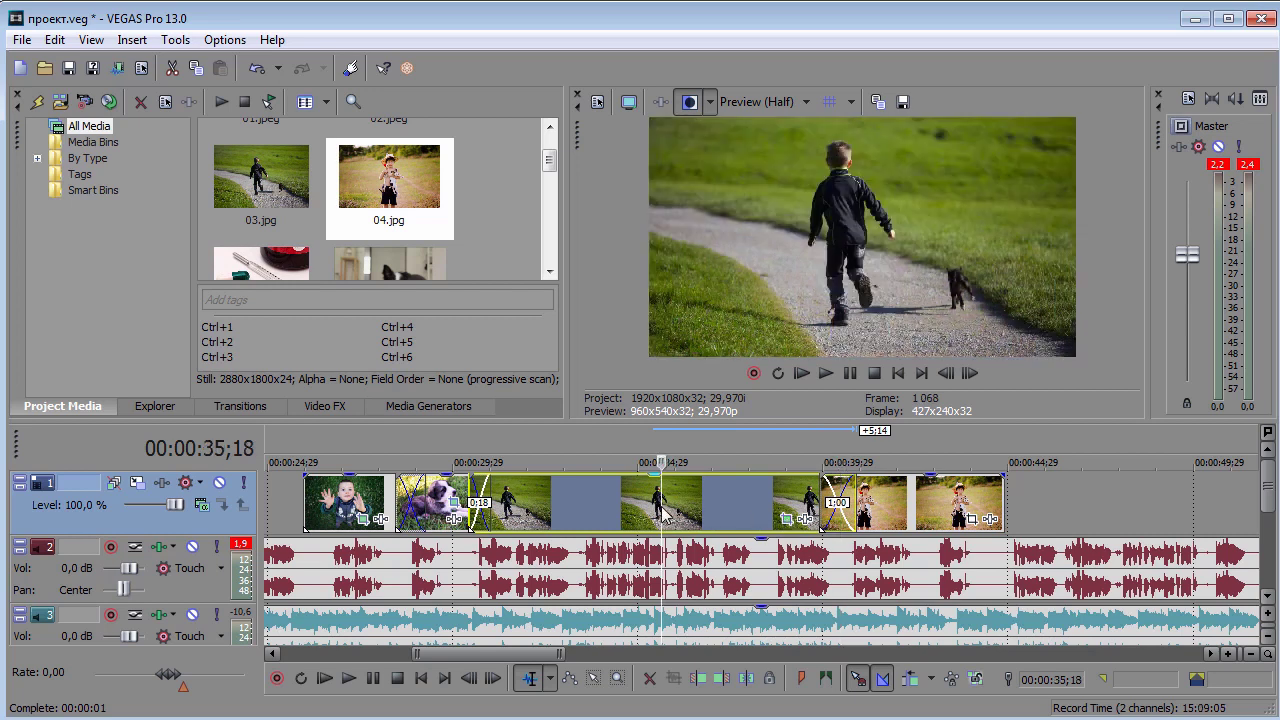
{"action": "left_click", "coordinate": [788, 520]}
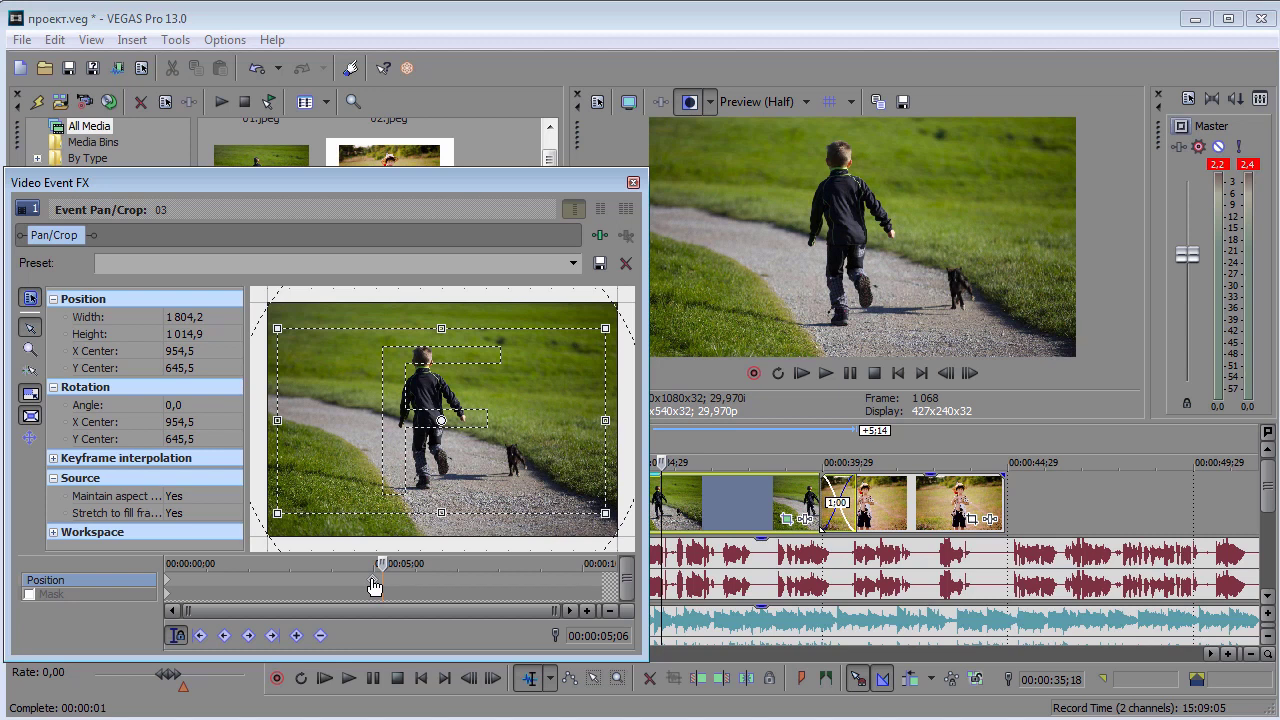
{"action": "left_click_drag", "start_coordinate": [372, 580], "coordinate": [599, 588]}
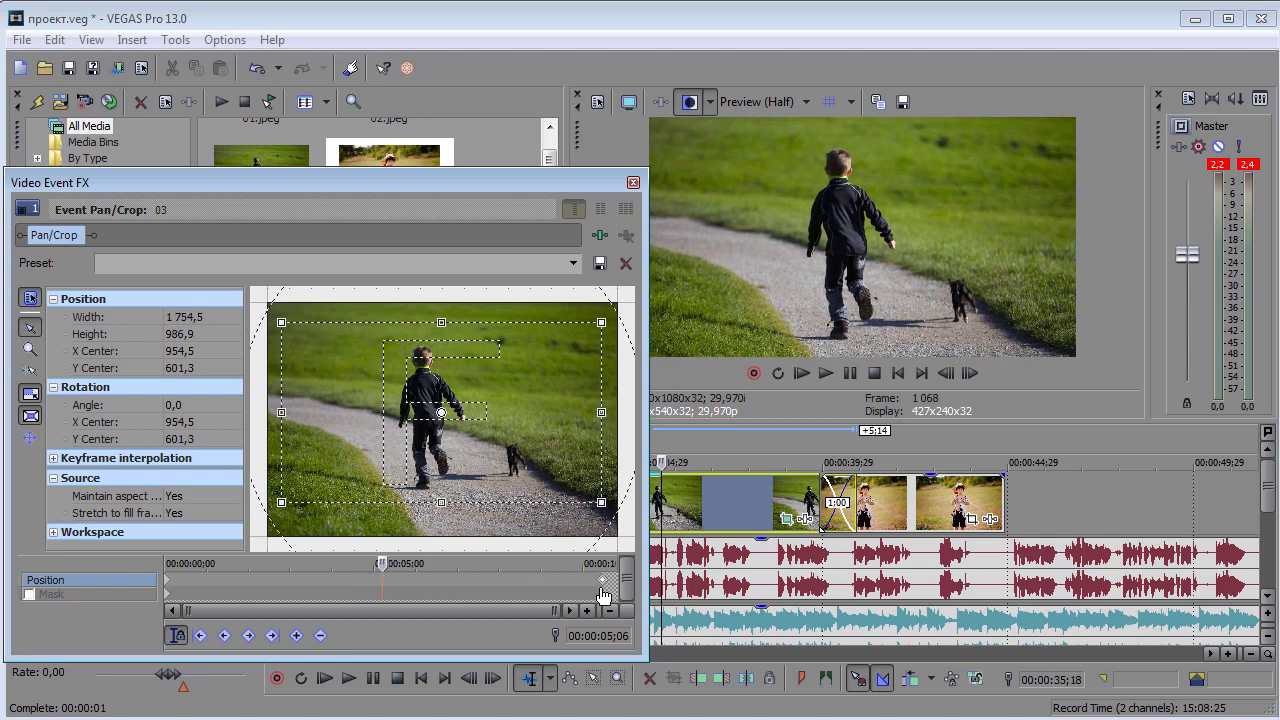
{"action": "left_click", "coordinate": [633, 183]}
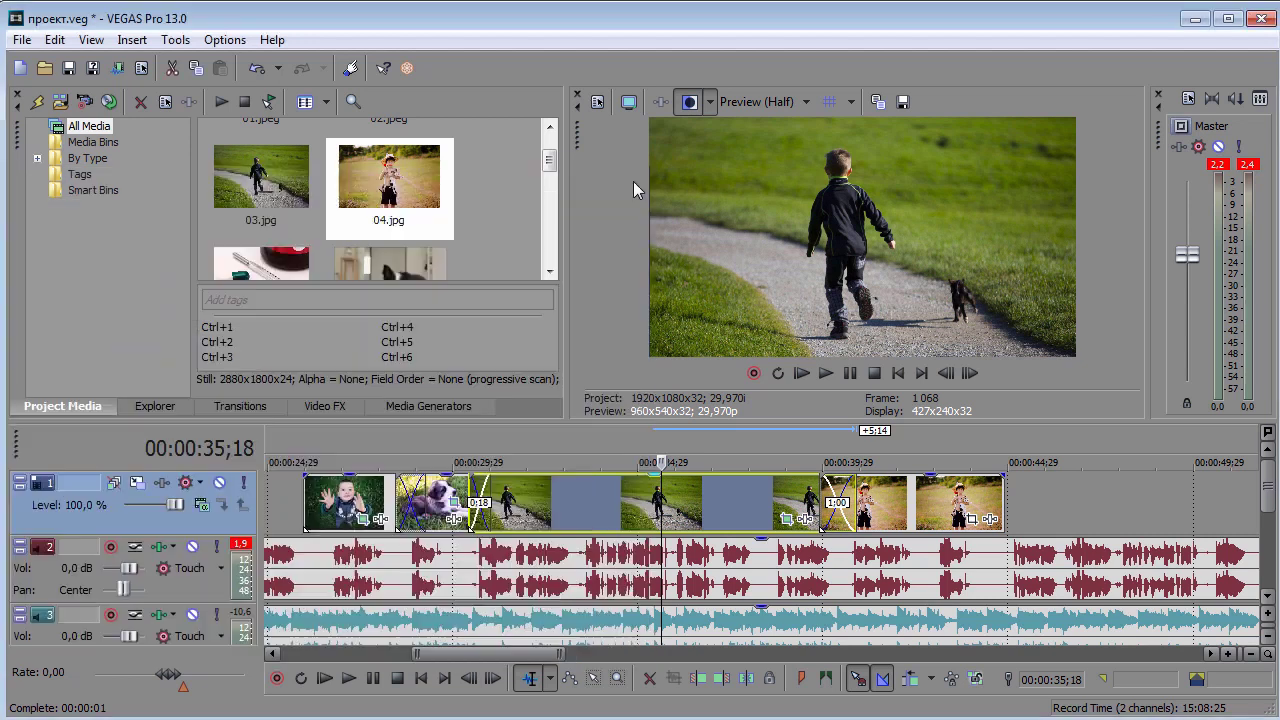
Match the output aspect at the start of the 04 clip's Pan/Crop.
{"action": "left_click", "coordinate": [858, 560]}
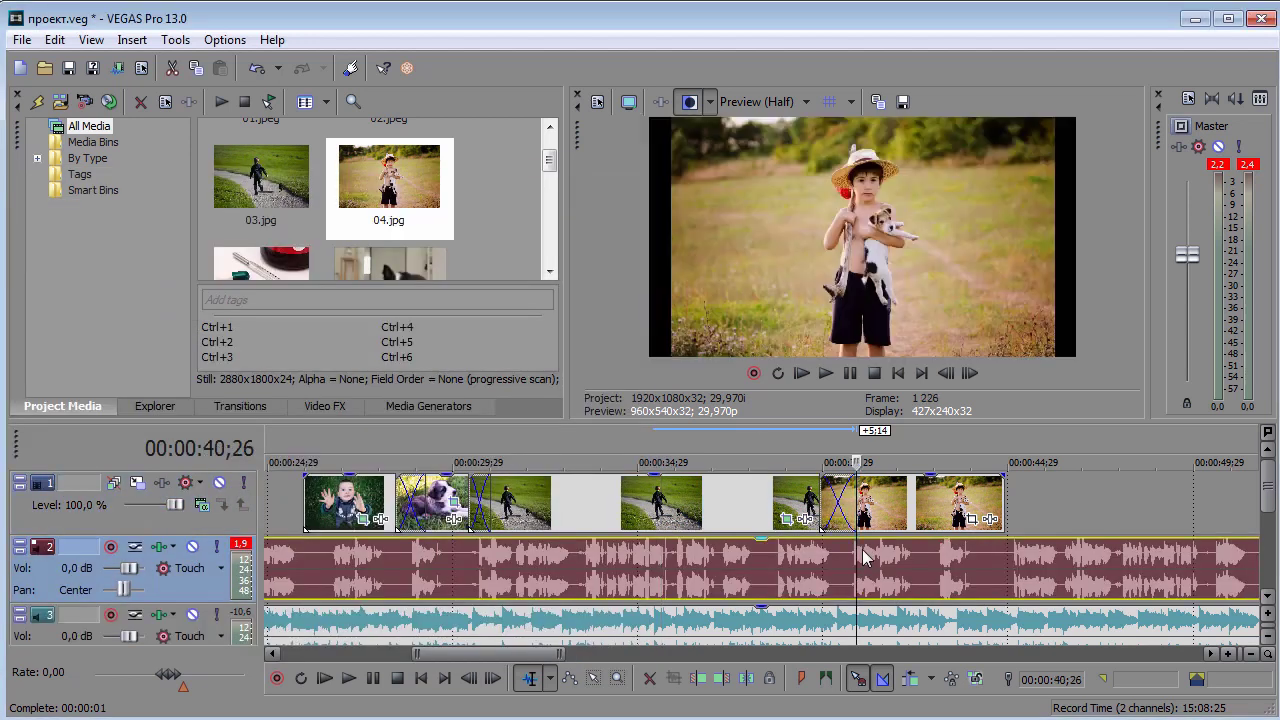
{"action": "left_click", "coordinate": [972, 519]}
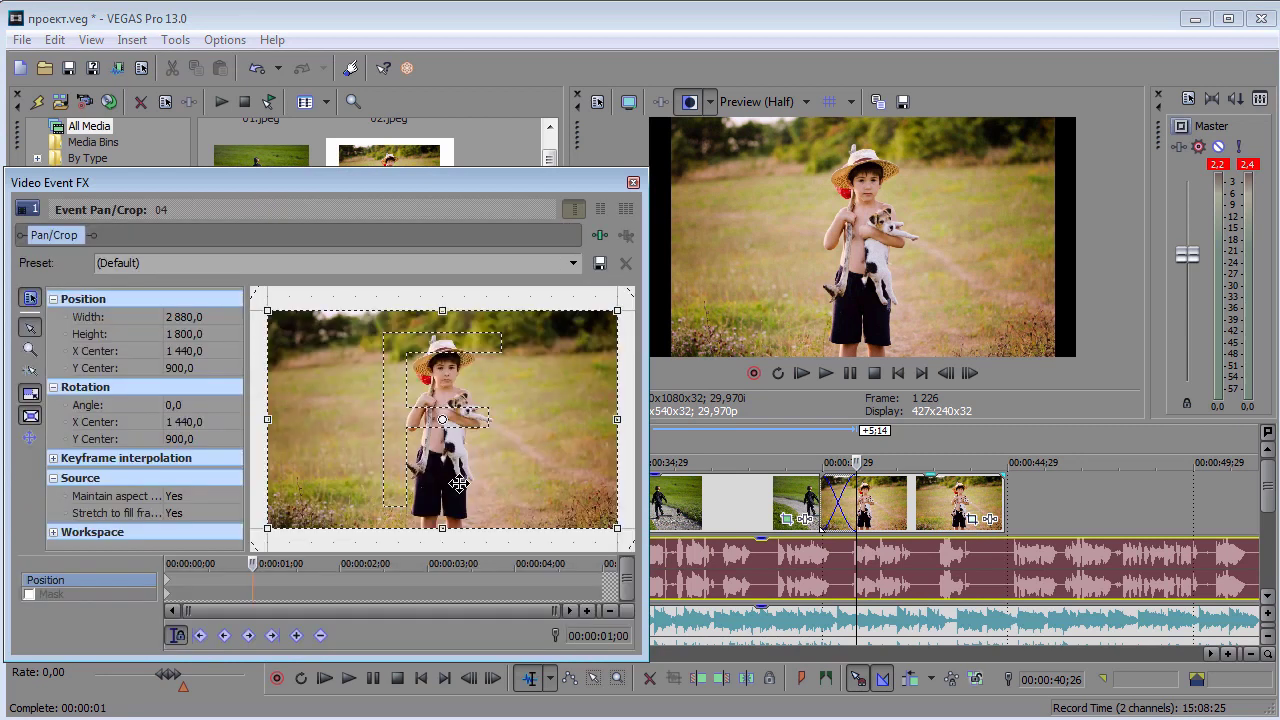
{"action": "right_click", "coordinate": [488, 476]}
{"action": "left_click", "coordinate": [168, 587]}
{"action": "right_click", "coordinate": [533, 476]}
{"action": "left_click", "coordinate": [609, 584]}
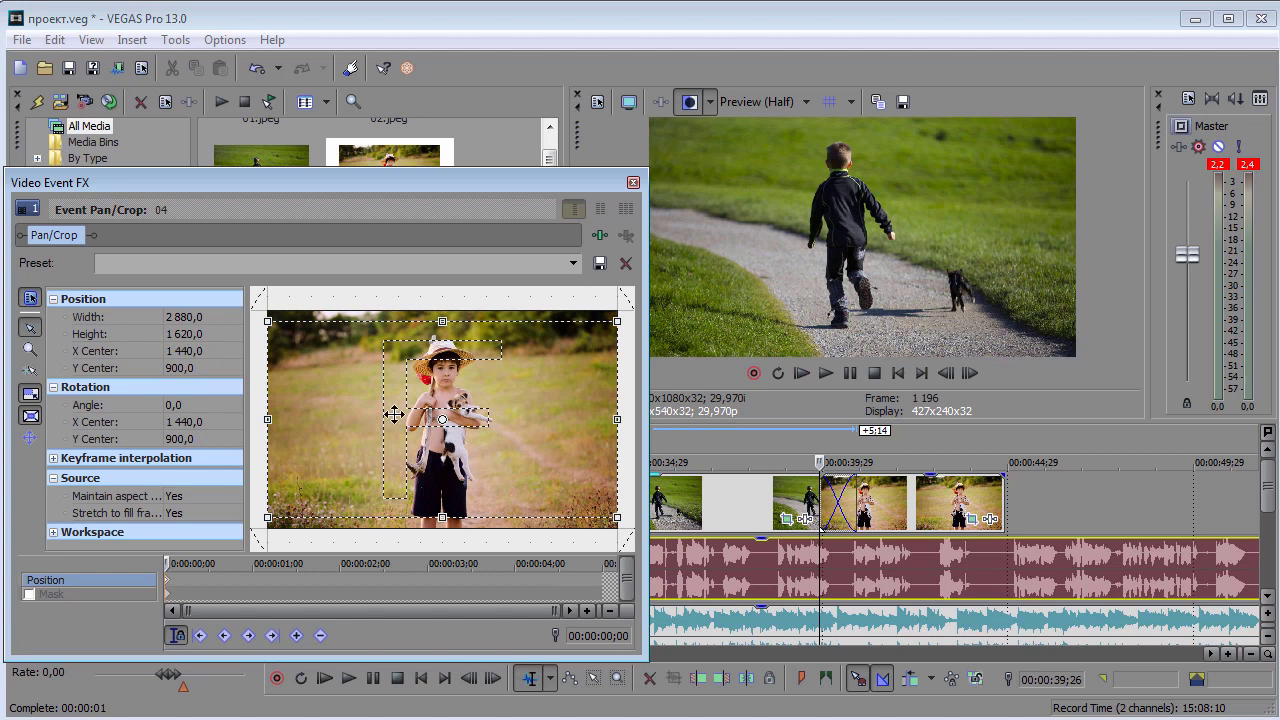
At 00:00:04;29 in the 04 clip's Pan/Crop, tighten the crop to about 2383 by 1340, centered near X 1432, Y 793.
{"action": "left_click", "coordinate": [603, 587]}
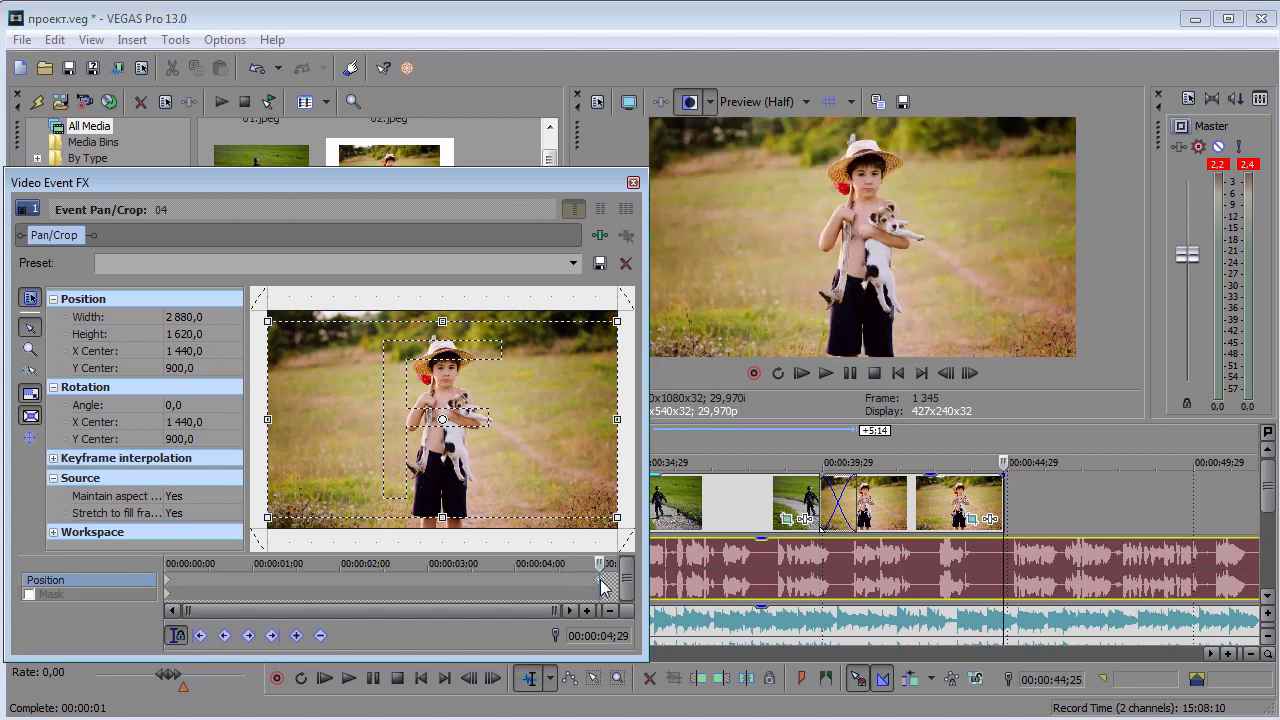
{"action": "mouse_move", "coordinate": [614, 517]}
{"action": "left_mouse_down"}
{"action": "mouse_move", "coordinate": [588, 497]}
{"action": "mouse_move", "coordinate": [604, 500]}
{"action": "left_mouse_up"}
{"action": "left_click_drag", "start_coordinate": [490, 437], "coordinate": [487, 424]}
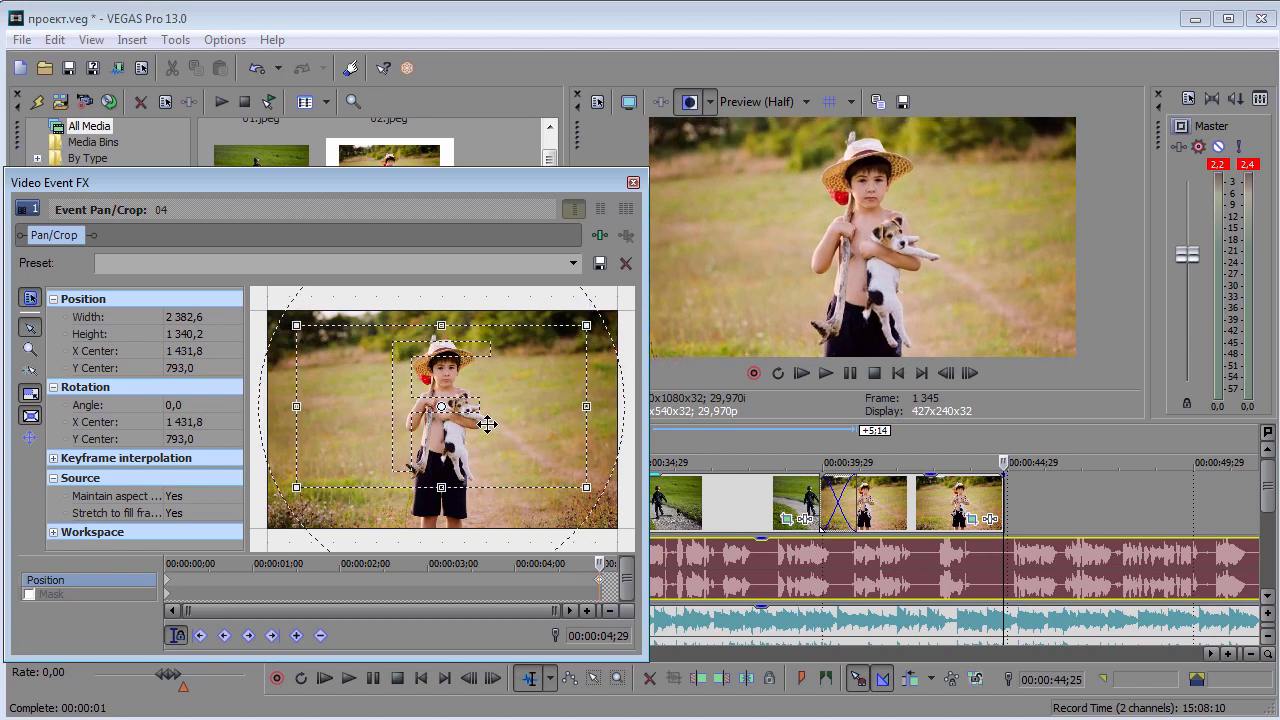
{"action": "left_click", "coordinate": [633, 182]}
Listen to the narration after the 04 clip, add 05.jpg there, and overlap the two clips for a 1:00 crossfade.
{"action": "left_click_drag", "start_coordinate": [534, 650], "coordinate": [609, 655]}
{"action": "key", "text": "space"}
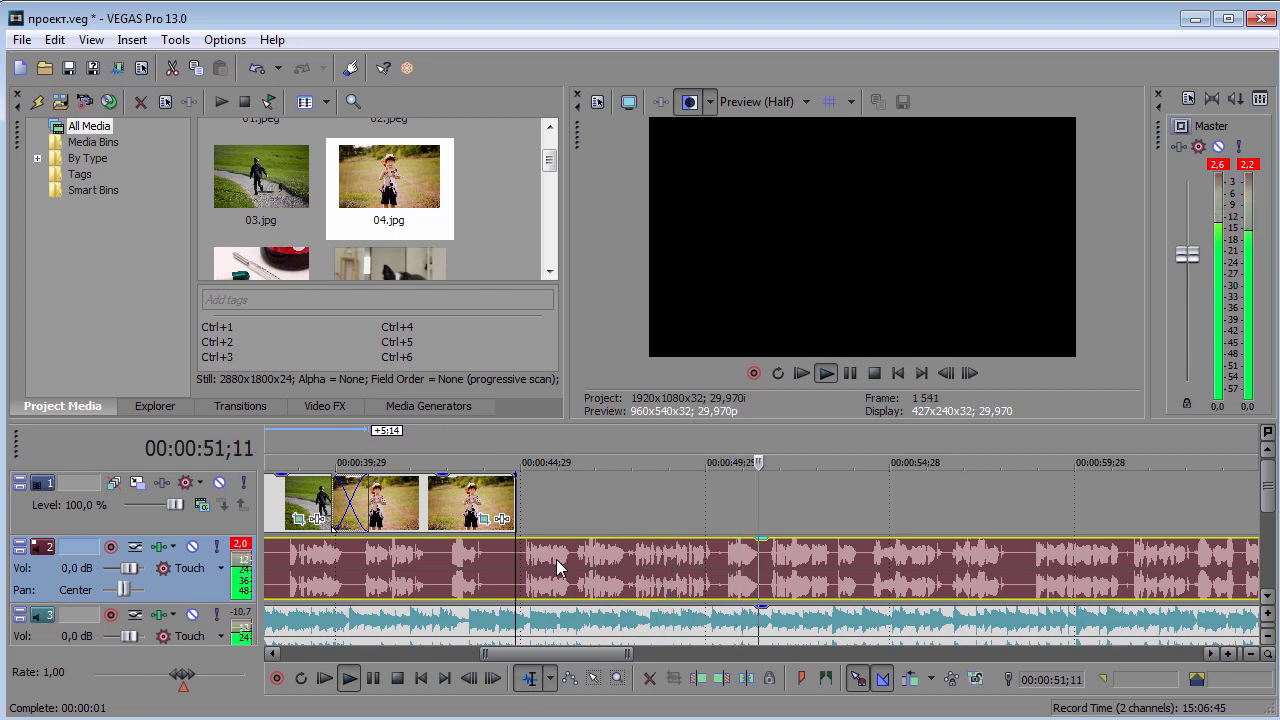
{"action": "key", "text": "space"}
{"action": "left_click", "coordinate": [719, 554]}
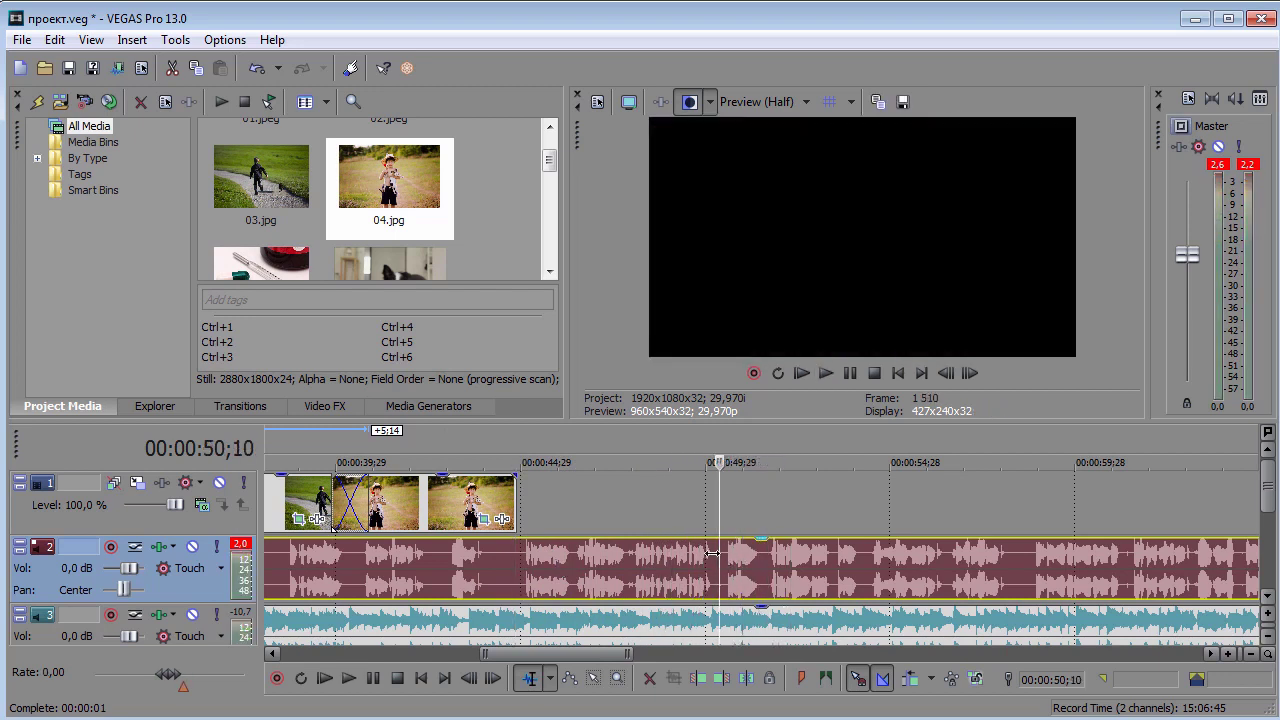
{"action": "left_click_drag", "start_coordinate": [552, 166], "coordinate": [552, 180]}
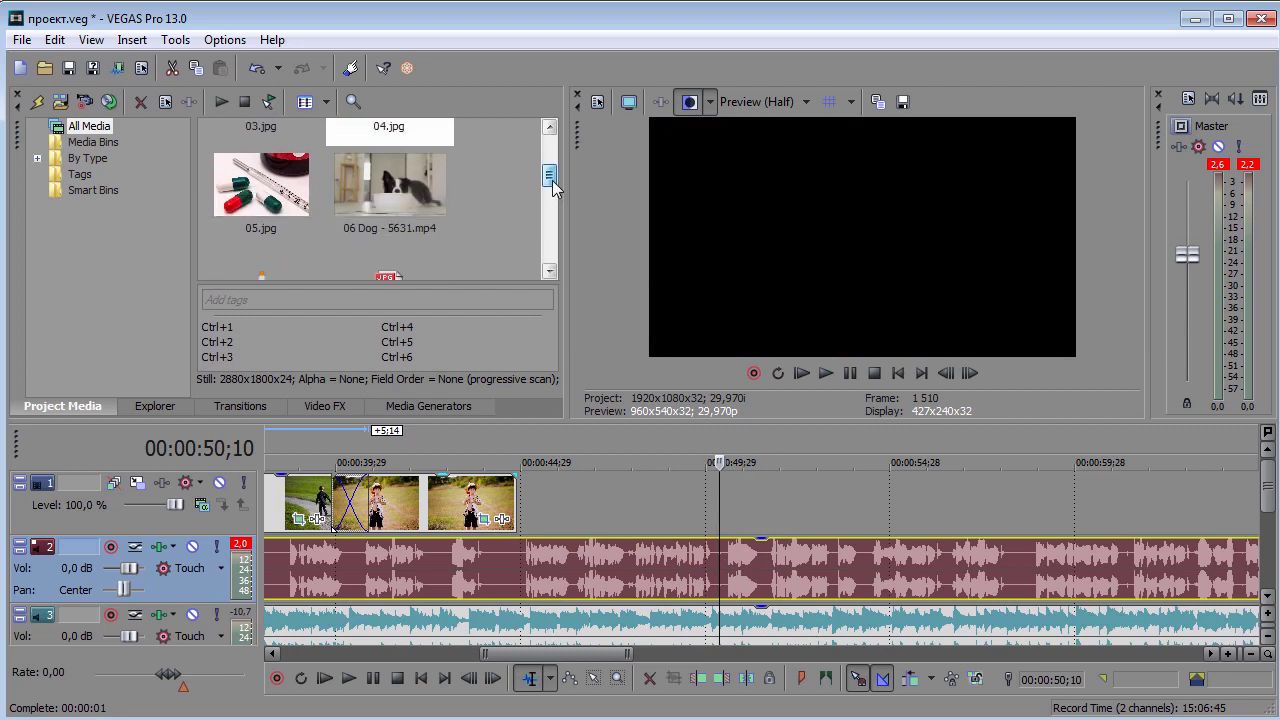
{"action": "left_click_drag", "start_coordinate": [280, 180], "coordinate": [588, 487]}
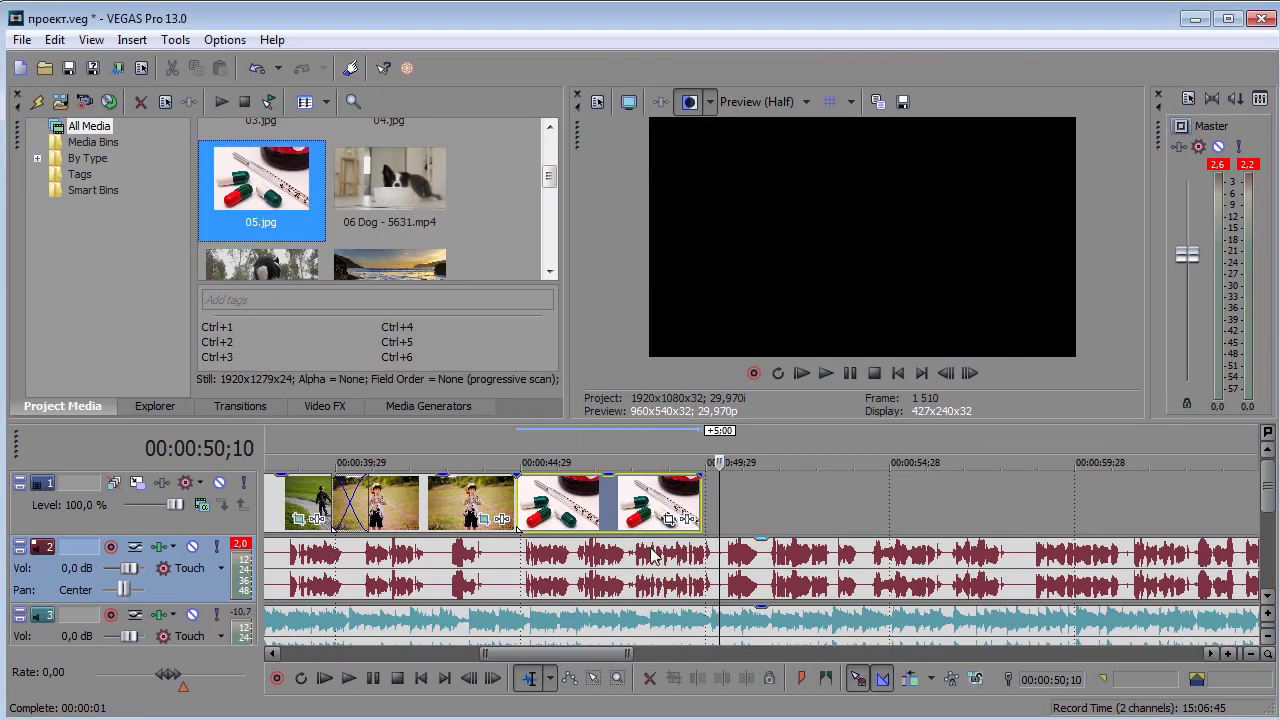
{"action": "left_click", "coordinate": [579, 505]}
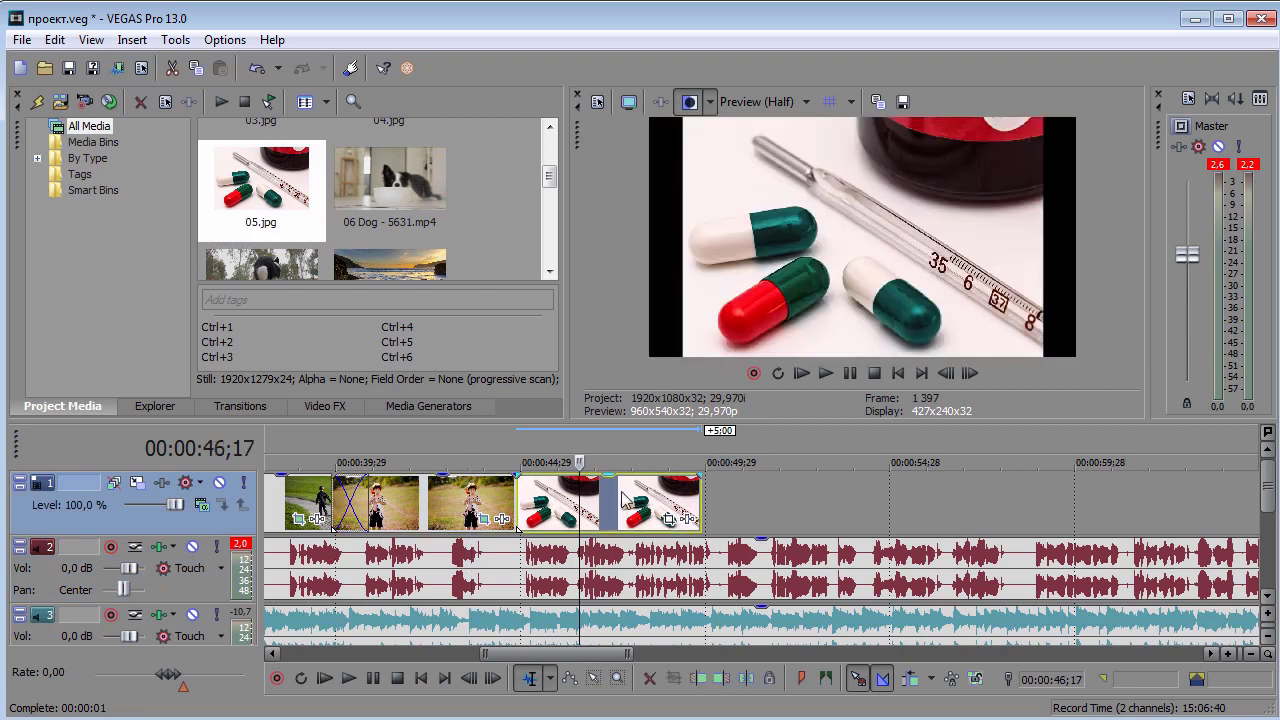
{"action": "mouse_move", "coordinate": [511, 499]}
{"action": "left_mouse_down"}
{"action": "mouse_move", "coordinate": [527, 500]}
{"action": "mouse_move", "coordinate": [505, 496]}
{"action": "left_mouse_up"}
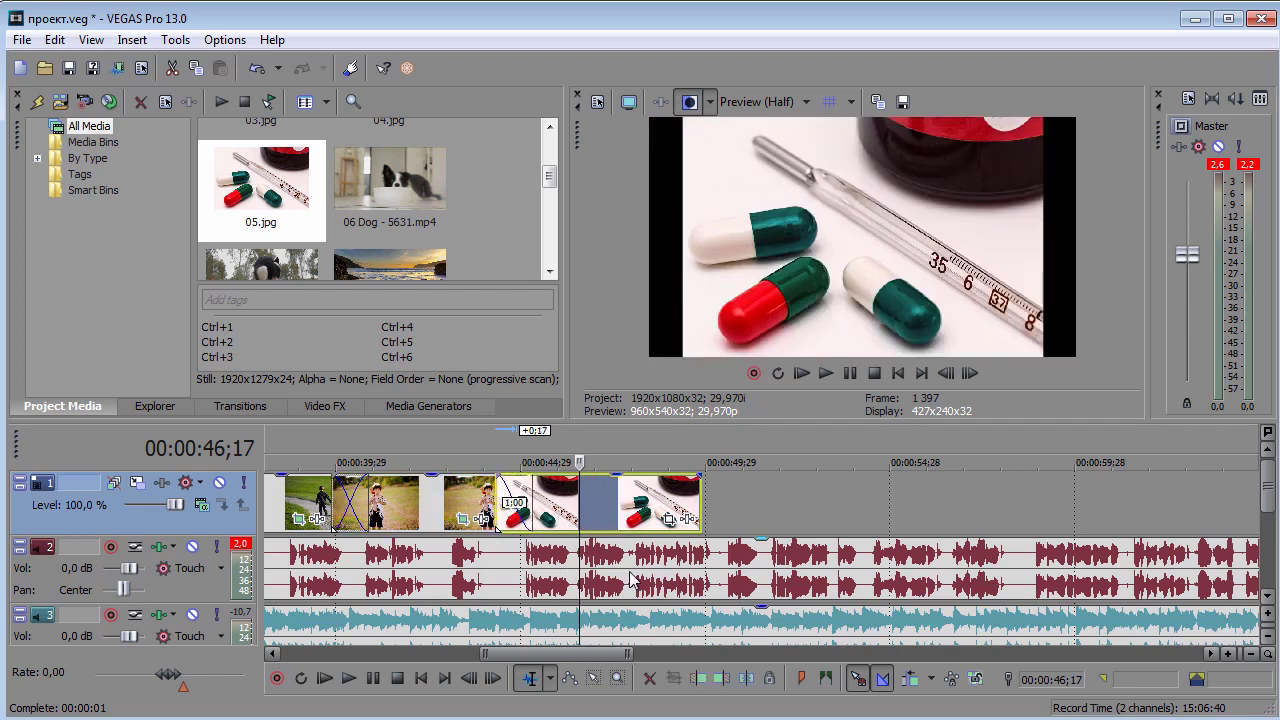
At the start of the 05 clip's Pan/Crop, match the output aspect and tighten the crop to about 1799 by 1012, centered near X 1009, Y 541.
{"action": "left_click_drag", "start_coordinate": [601, 656], "coordinate": [608, 657]}
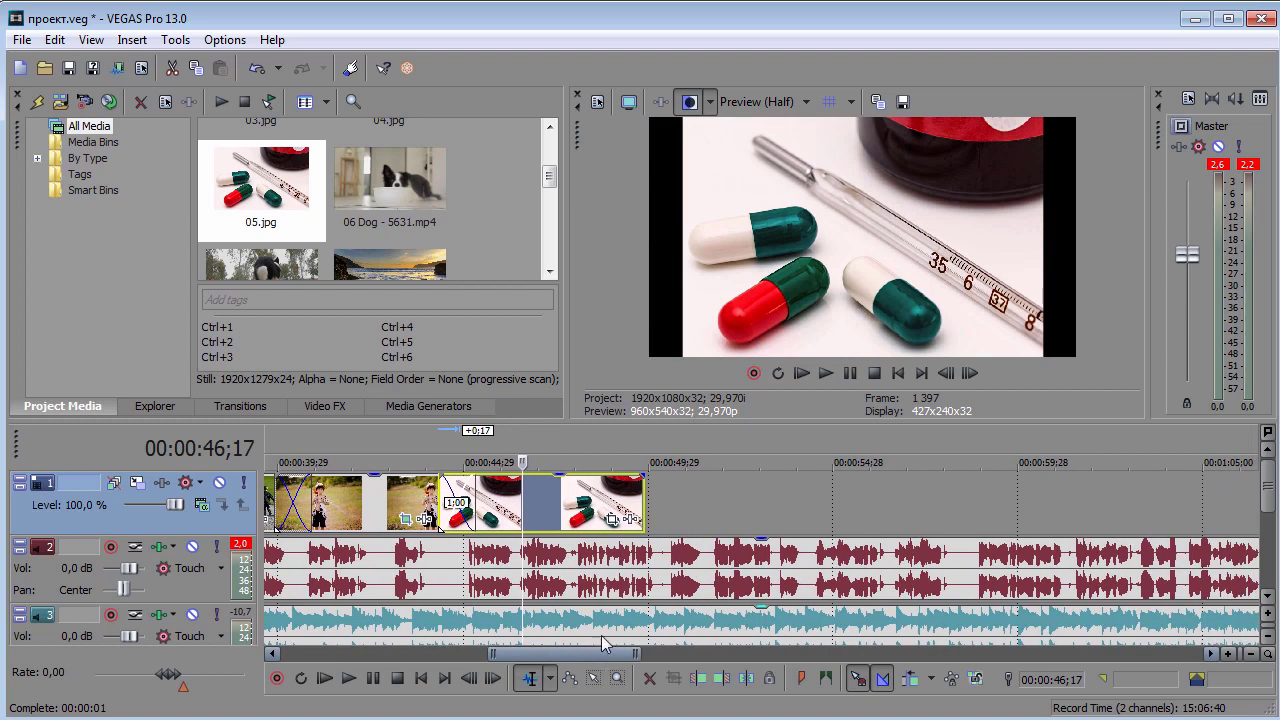
{"action": "left_click", "coordinate": [611, 519]}
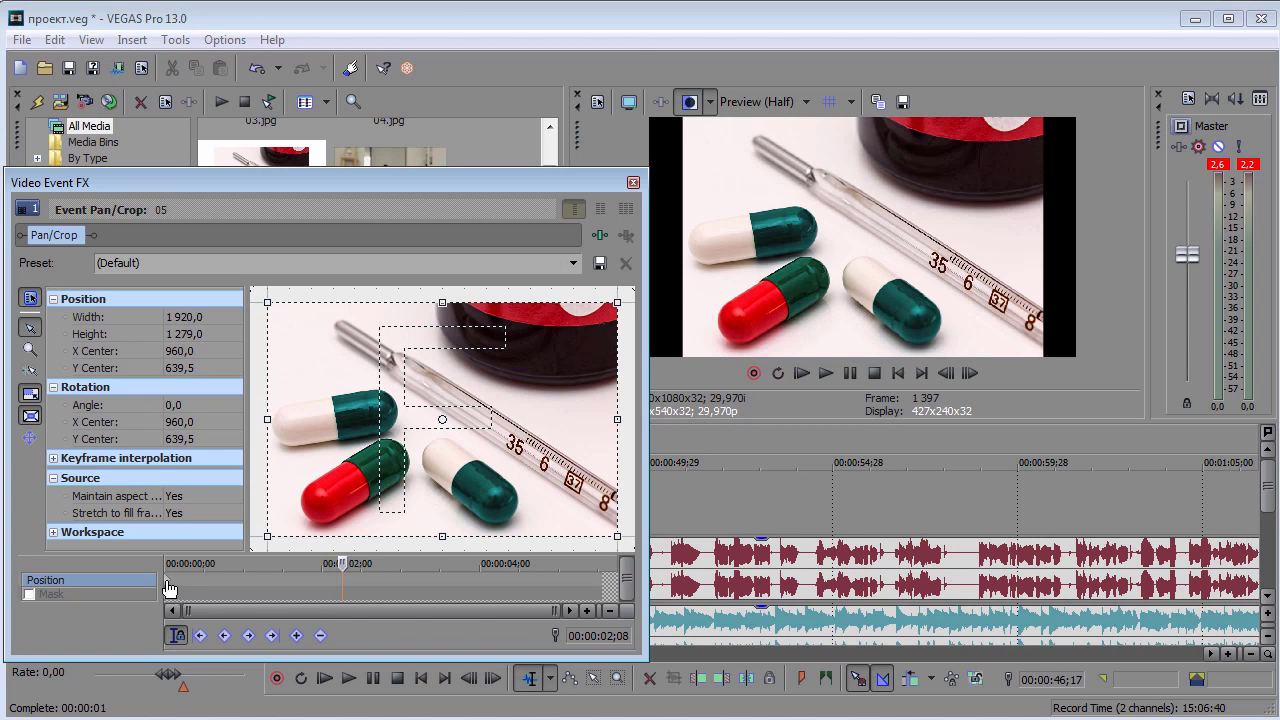
{"action": "left_click", "coordinate": [169, 588]}
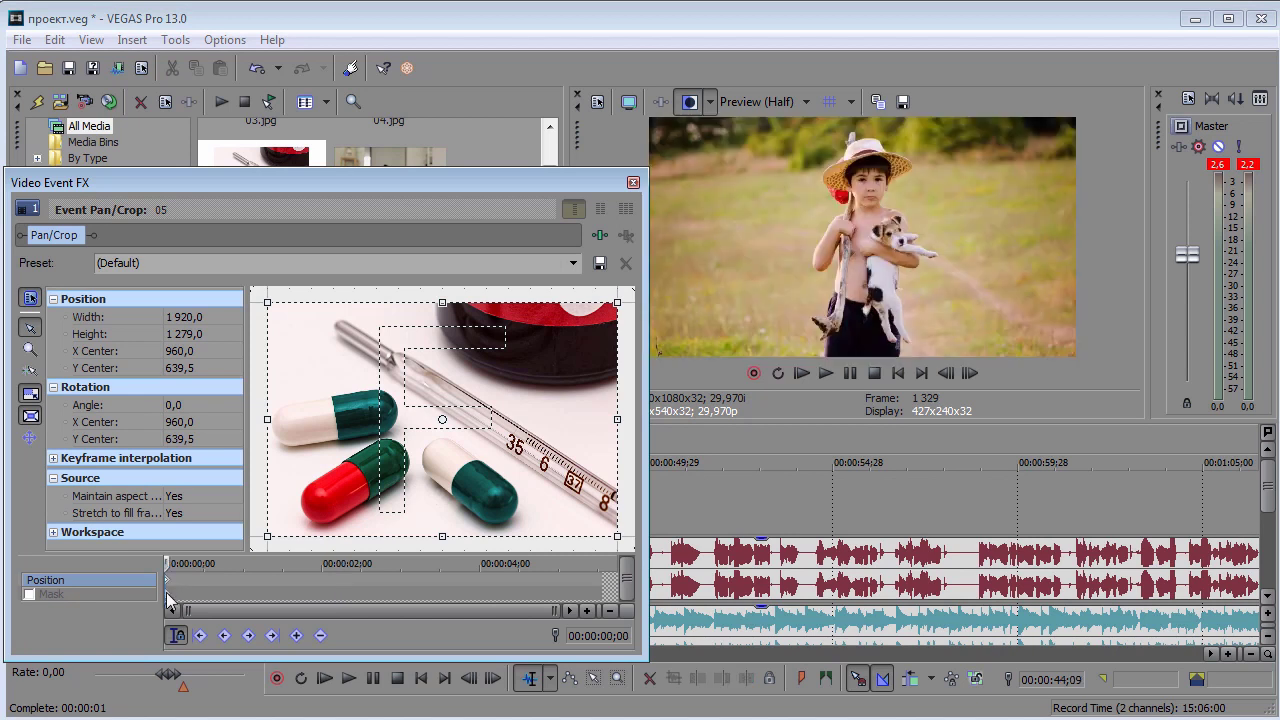
{"action": "right_click", "coordinate": [460, 462]}
{"action": "left_click", "coordinate": [537, 567]}
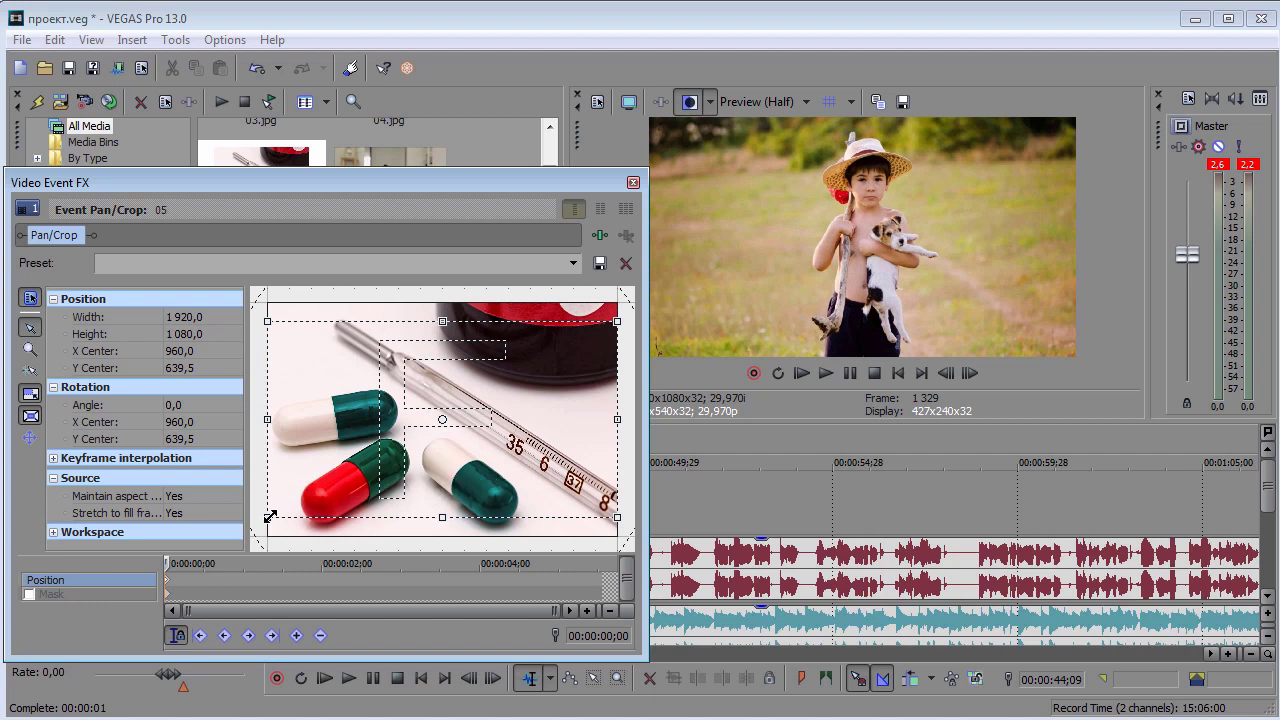
{"action": "left_click_drag", "start_coordinate": [269, 516], "coordinate": [280, 514]}
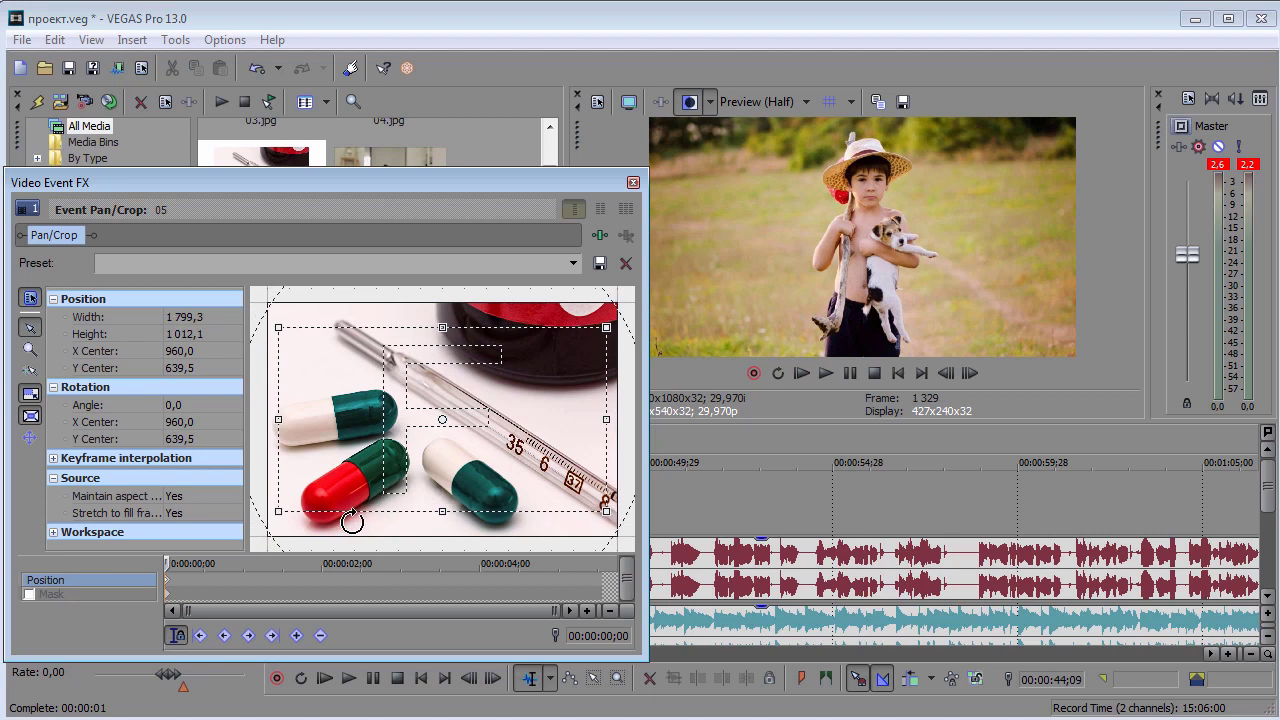
{"action": "left_click_drag", "start_coordinate": [356, 468], "coordinate": [366, 451]}
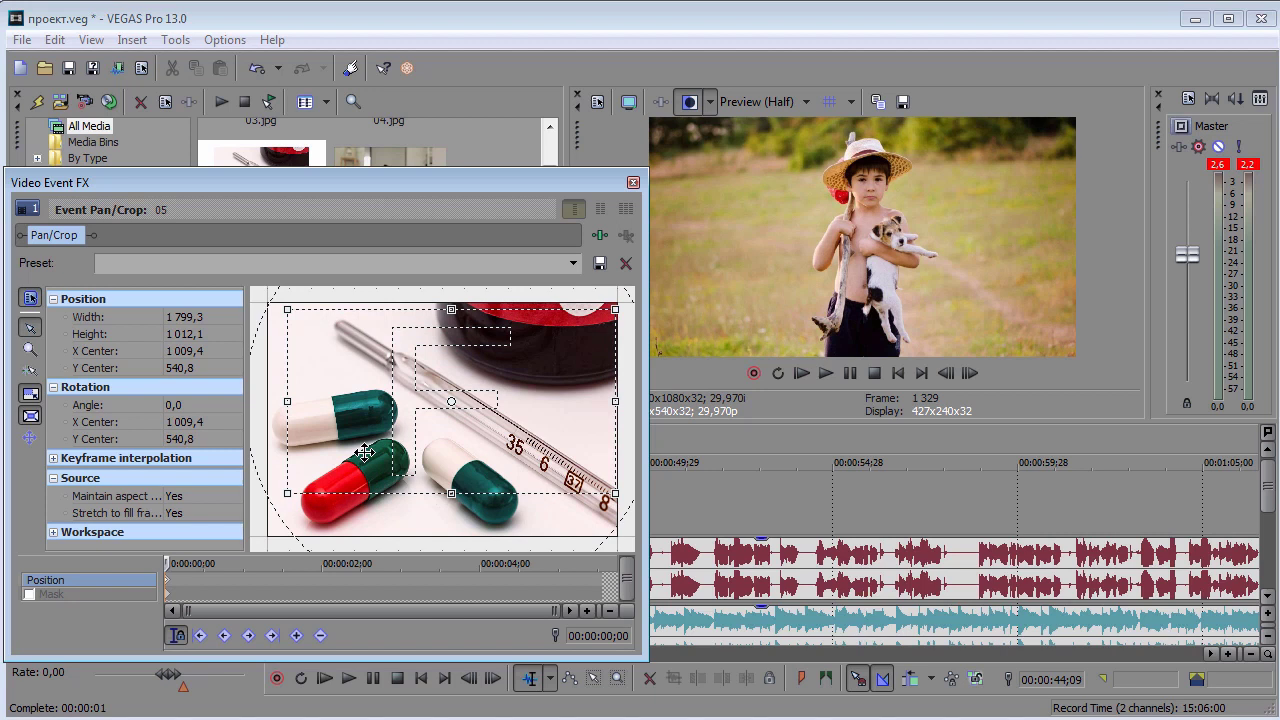
At 00:00:05;16 in the 05 clip's Pan/Crop, shift the crop center to about X 916, Y 738.
{"action": "left_click", "coordinate": [604, 587]}
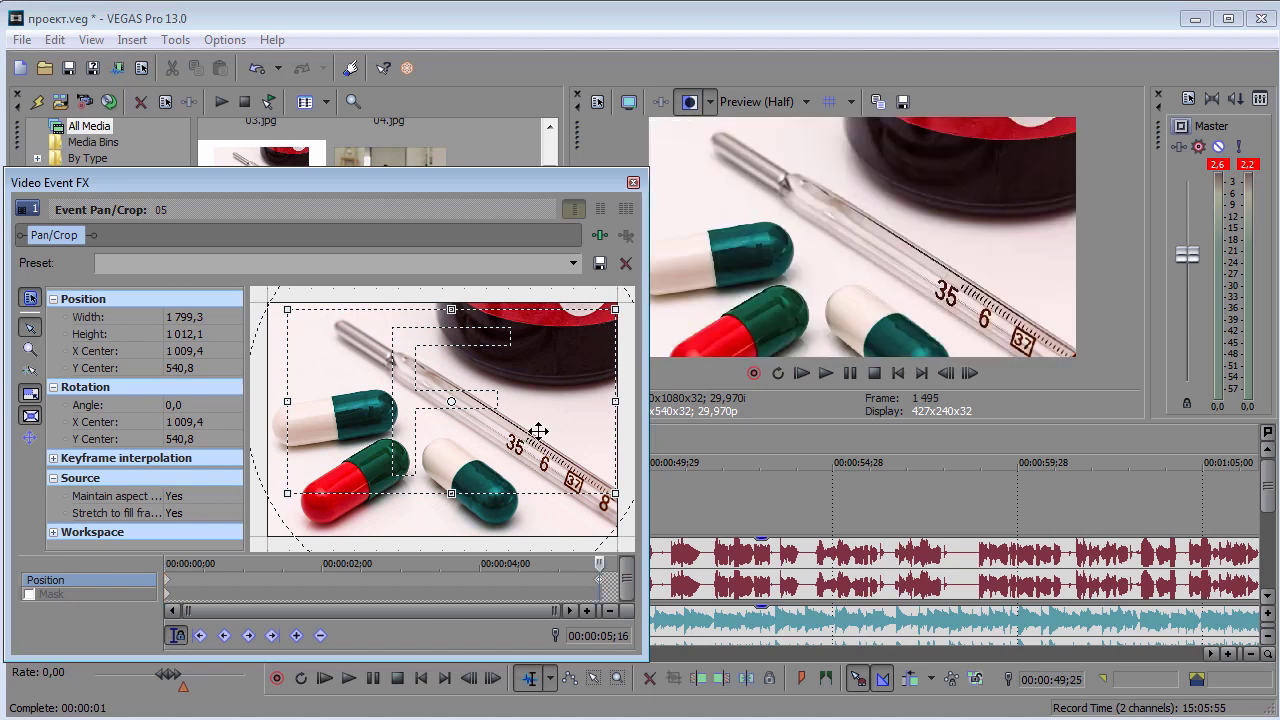
{"action": "left_click_drag", "start_coordinate": [539, 429], "coordinate": [518, 470]}
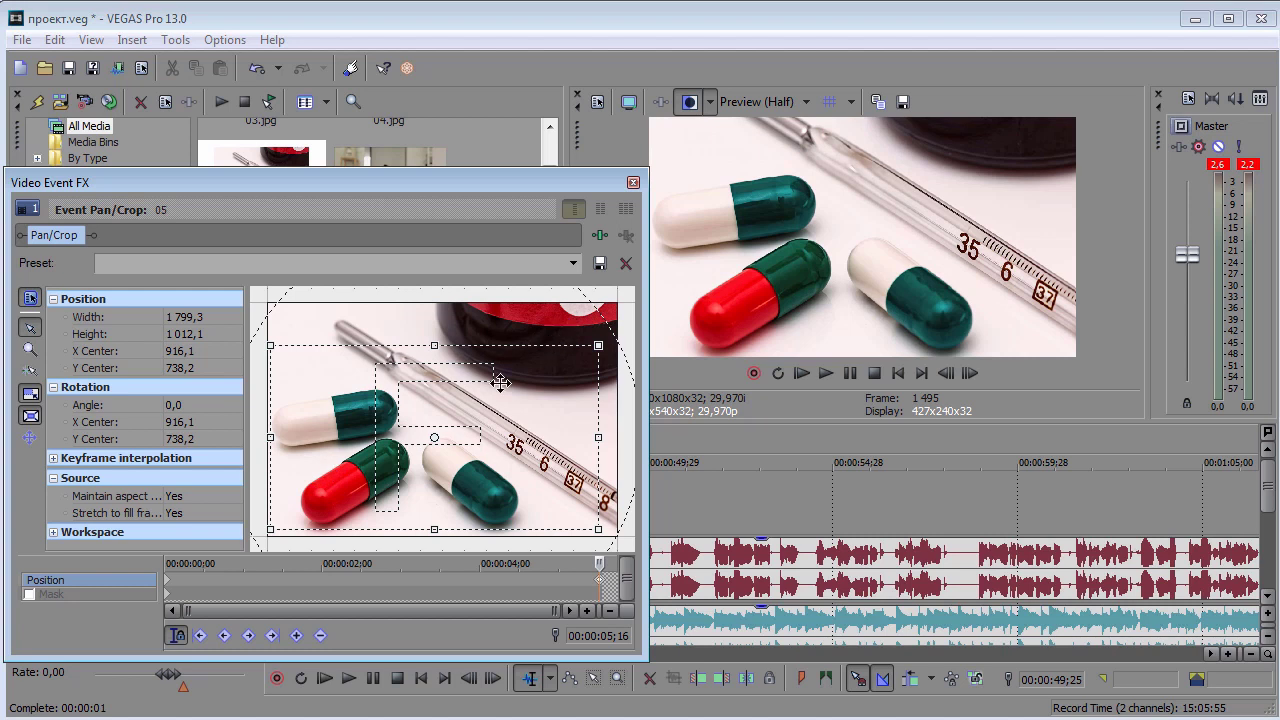
{"action": "left_click", "coordinate": [633, 183]}
Add 06 Dog - 5631.mp4 after the 05 clip, match the project video settings to it, and start the clip at about 00:00:52:01.
{"action": "left_click_drag", "start_coordinate": [554, 653], "coordinate": [573, 652]}
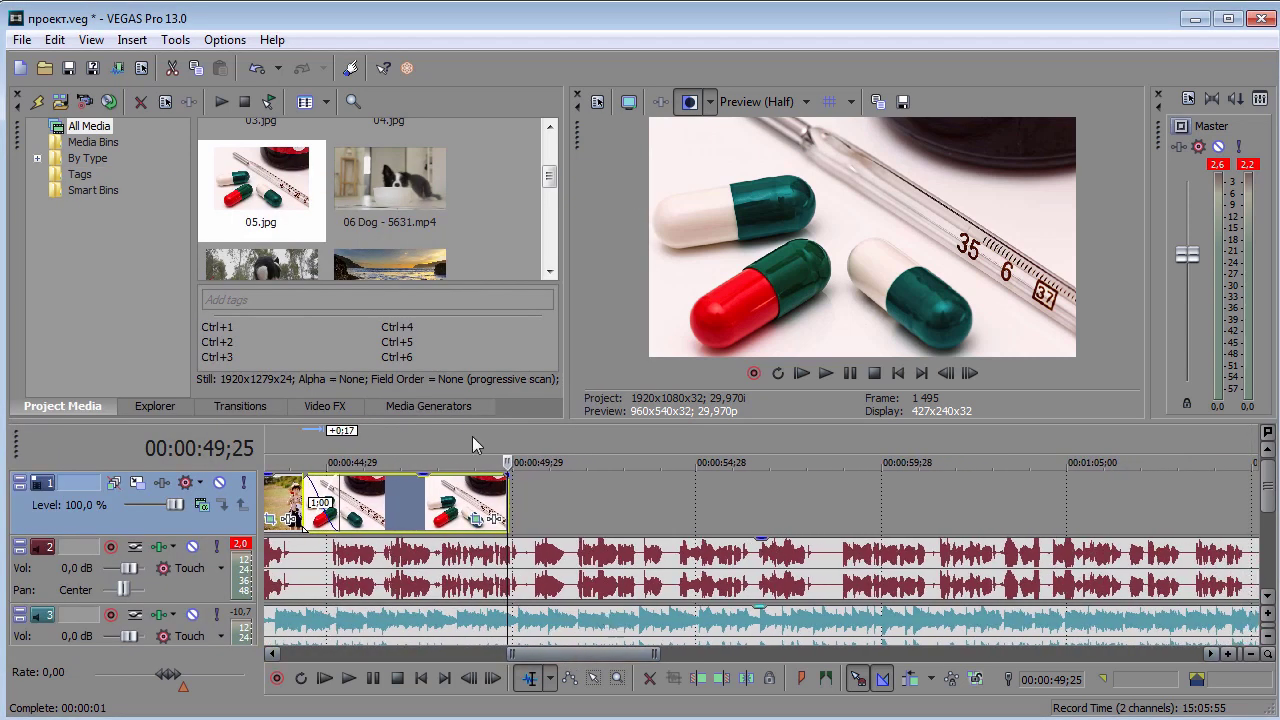
{"action": "left_click_drag", "start_coordinate": [382, 190], "coordinate": [571, 502]}
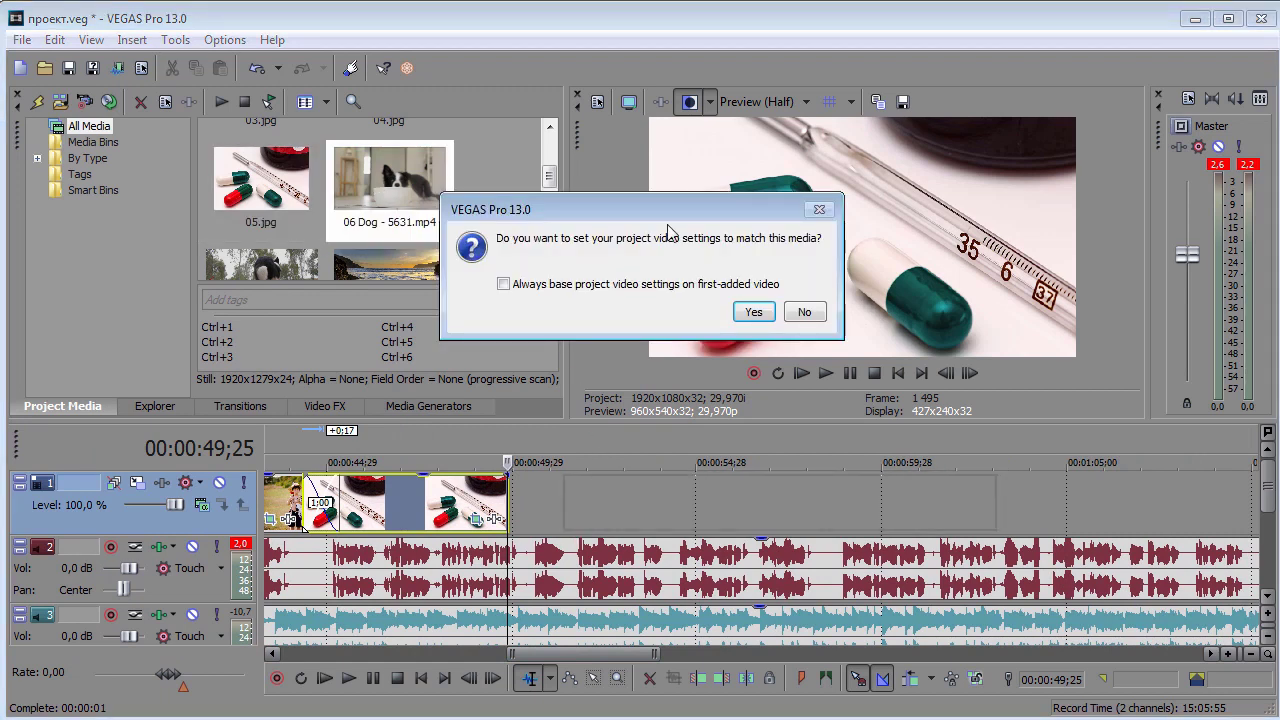
{"action": "left_click", "coordinate": [755, 312]}
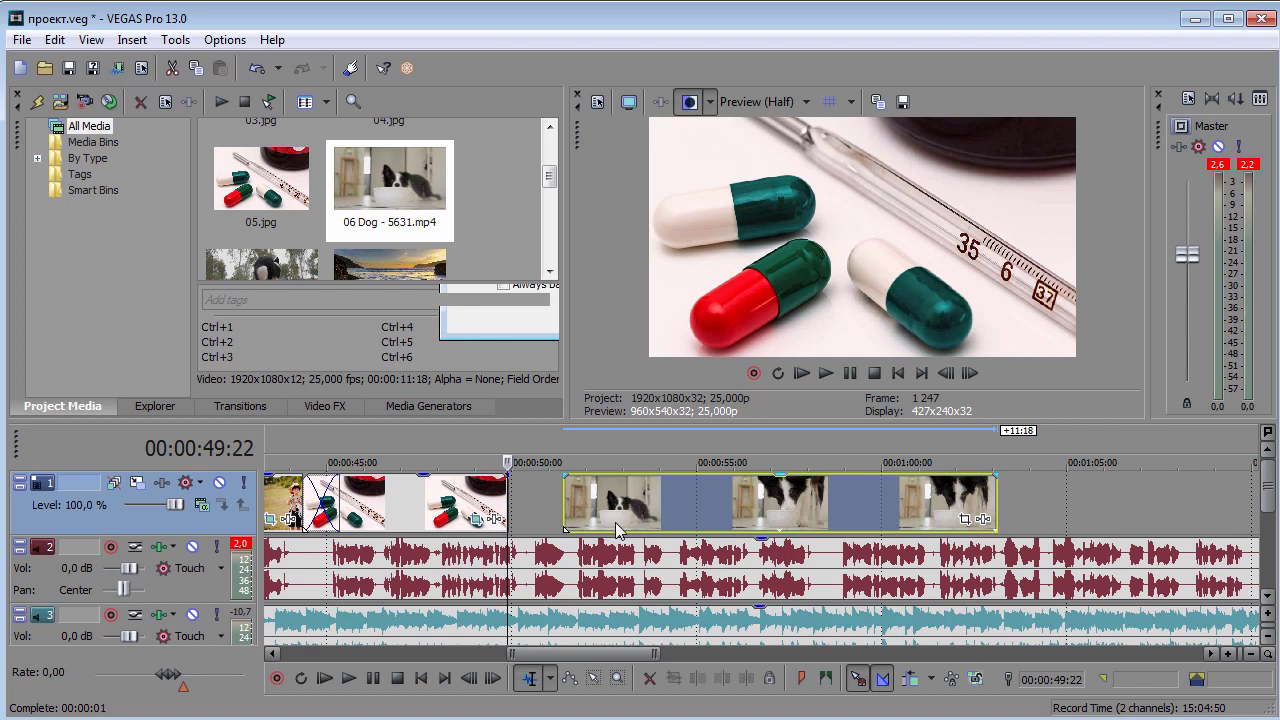
{"action": "left_click_drag", "start_coordinate": [618, 510], "coordinate": [640, 510]}
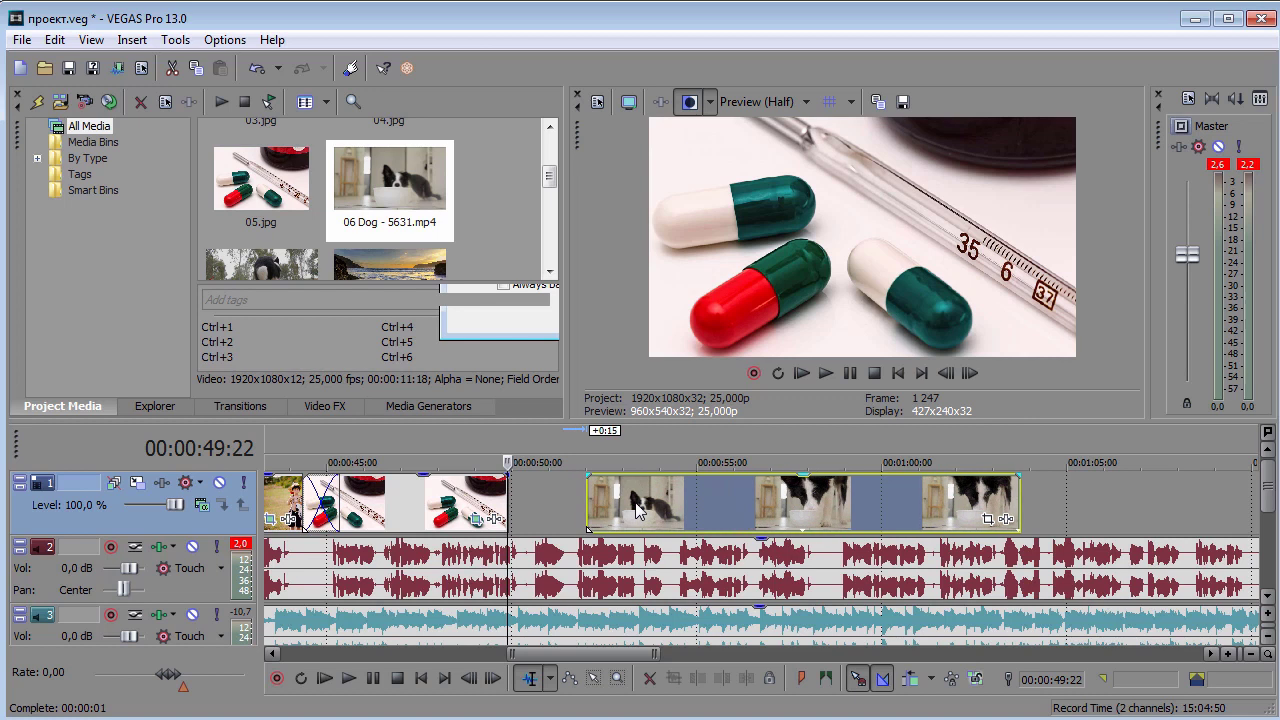
Play the project from the start of the dog video to check its placement against the narration.
{"action": "left_click", "coordinate": [588, 552]}
{"action": "key", "text": "space"}
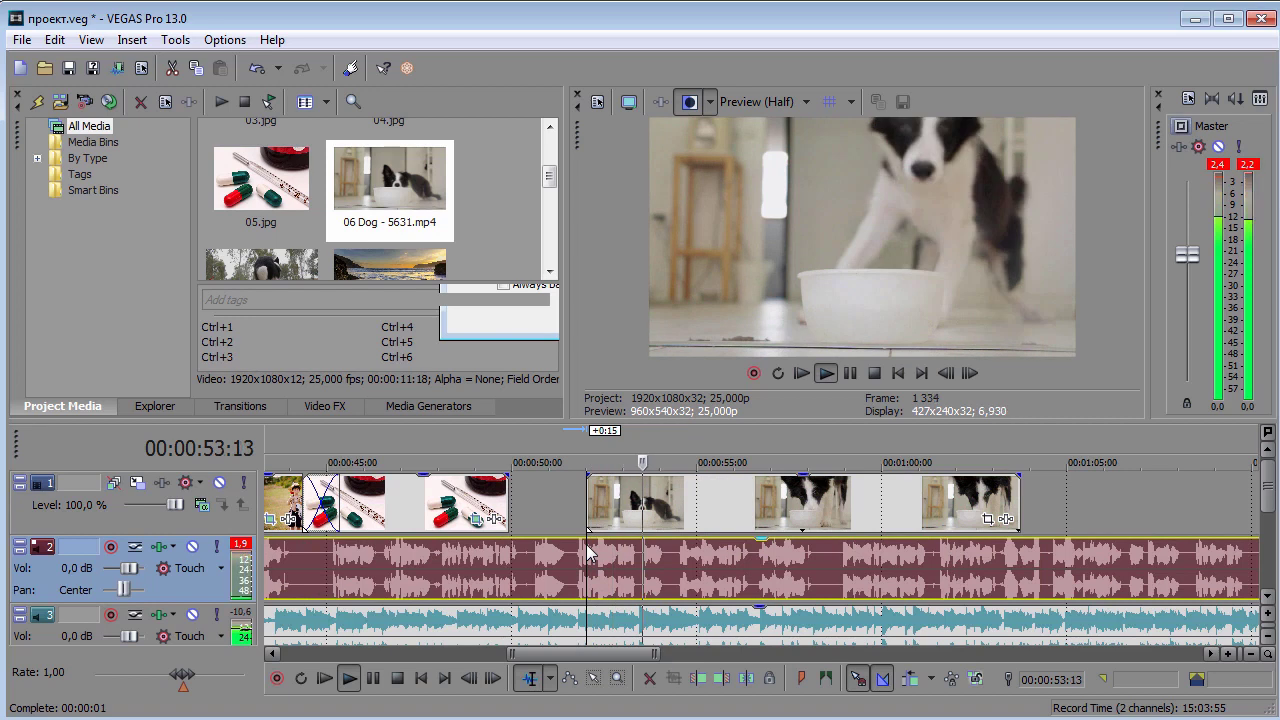
{"action": "key", "text": "space"}
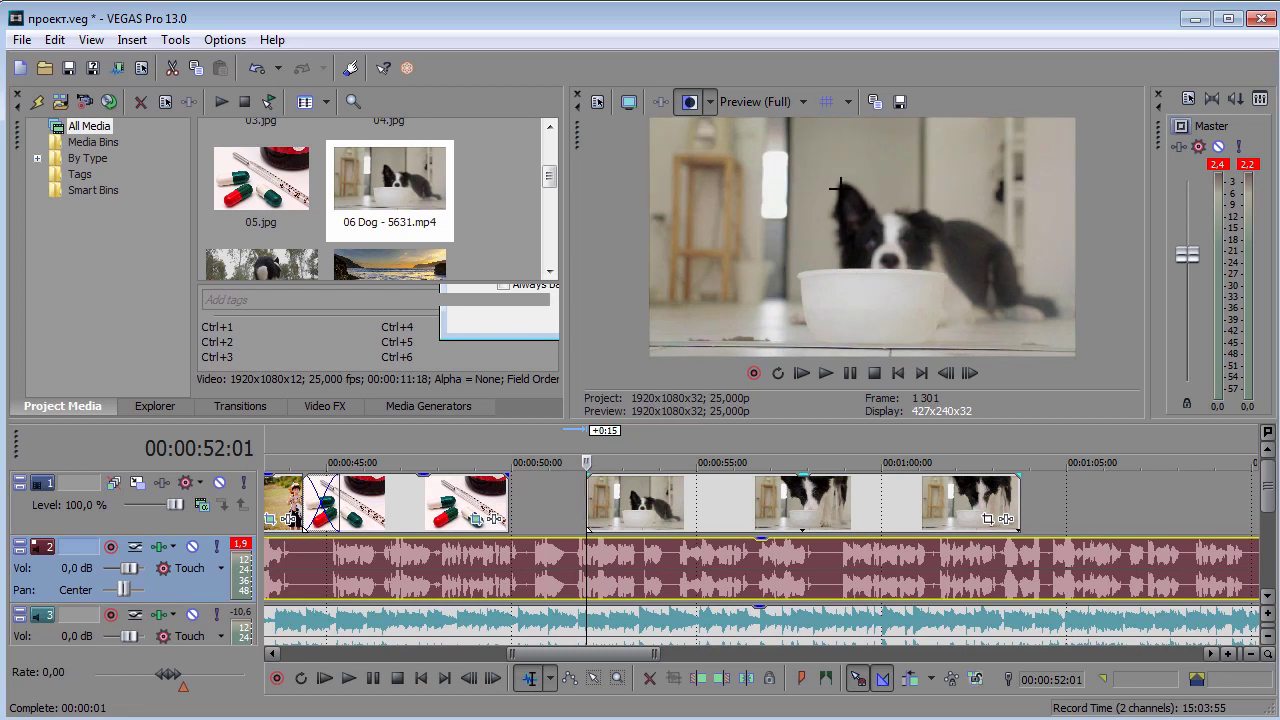
Set the video preview quality to Best (Full).
{"action": "left_click", "coordinate": [803, 103]}
{"action": "mouse_move", "coordinate": [780, 200]}
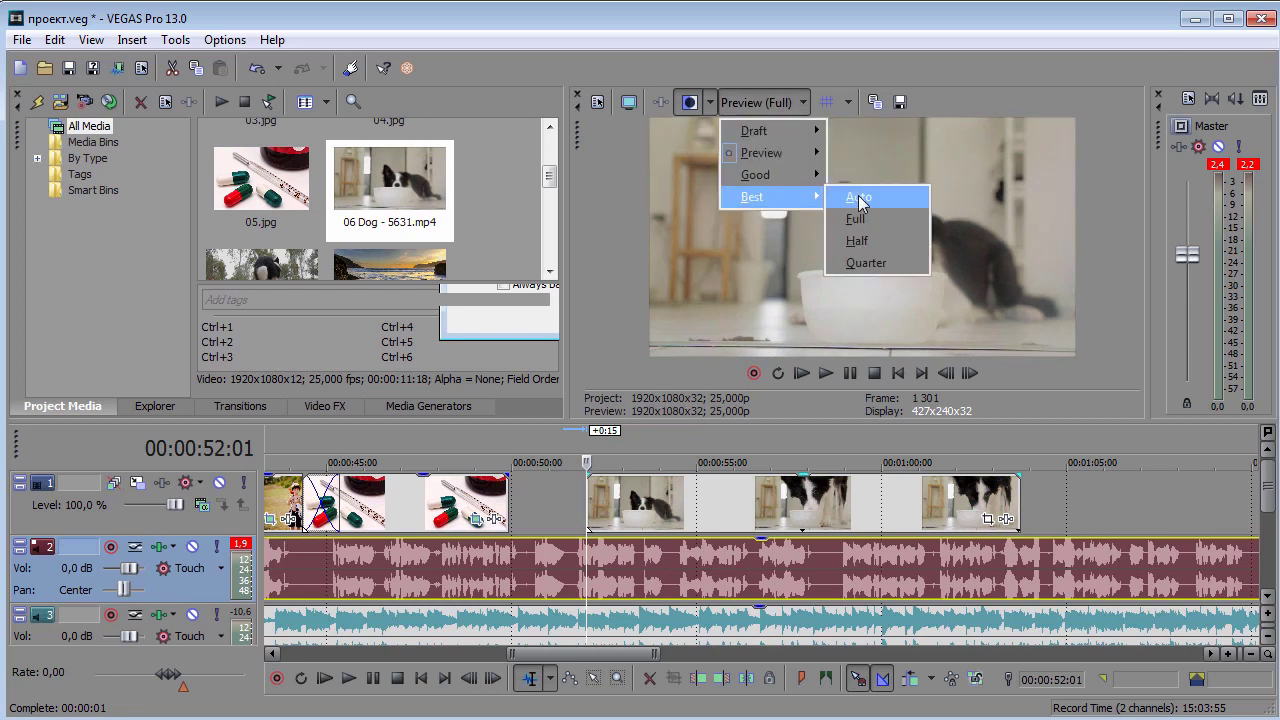
{"action": "left_click", "coordinate": [863, 217]}
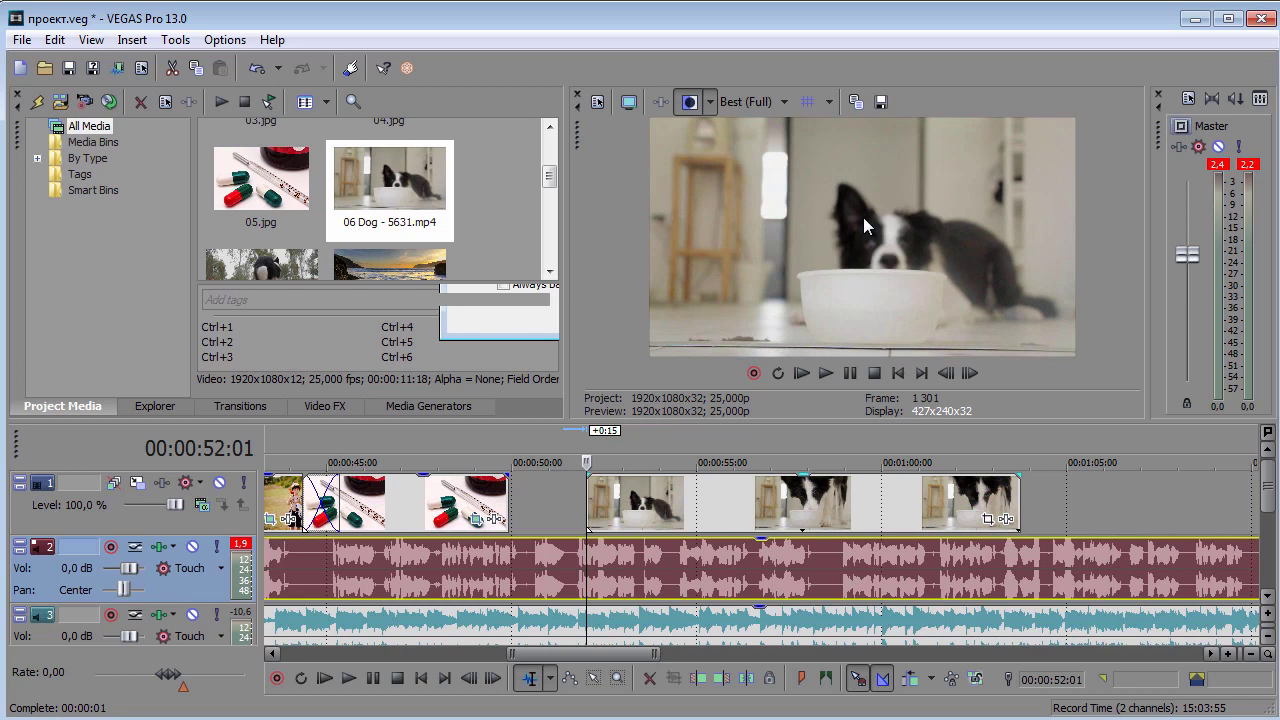
Save a snapshot of the dog video's opening frame as JPEG собака in the стихотворение folder on drive D.
{"action": "left_click", "coordinate": [881, 102]}
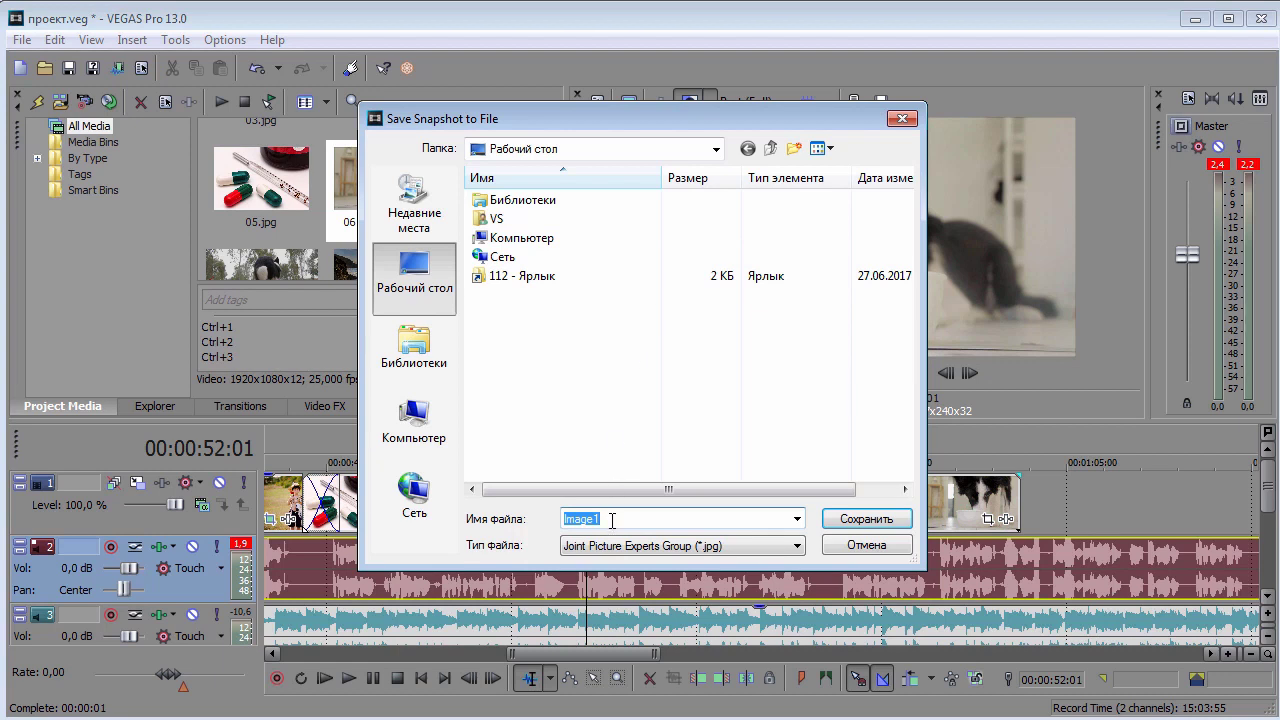
{"action": "type", "text": "co"}
{"action": "left_click", "coordinate": [420, 430]}
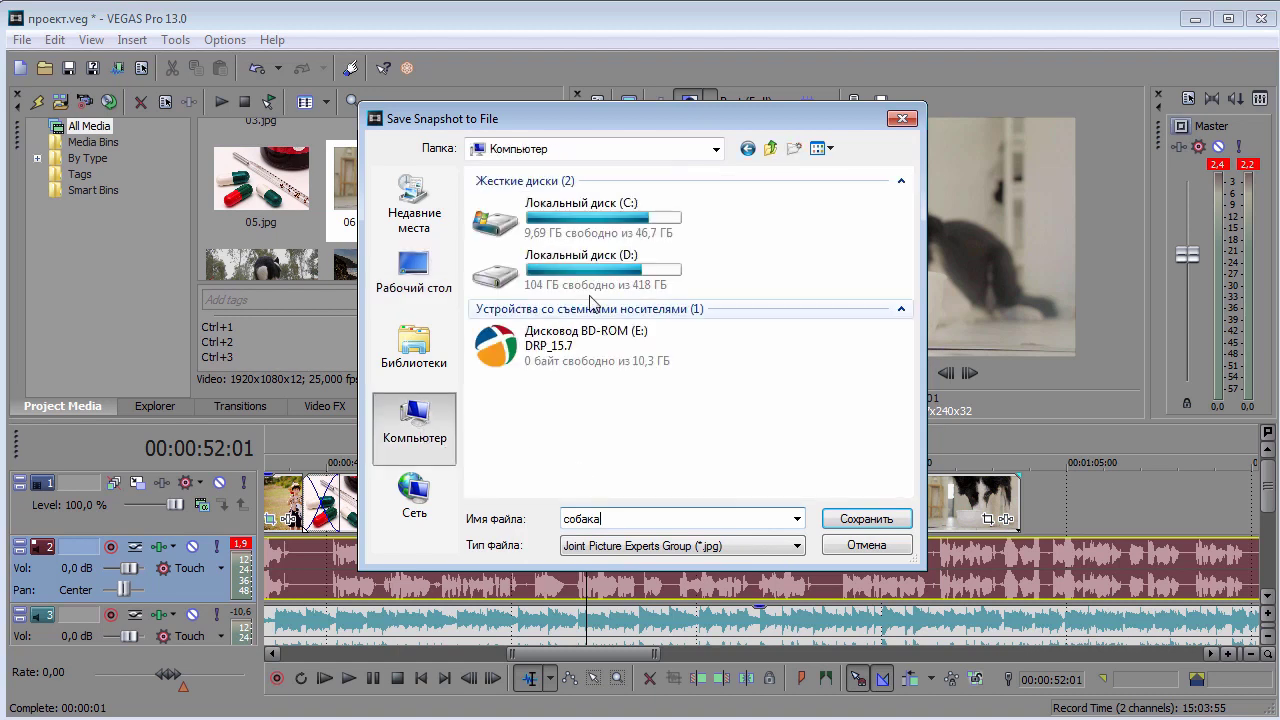
{"action": "double_click", "coordinate": [600, 283]}
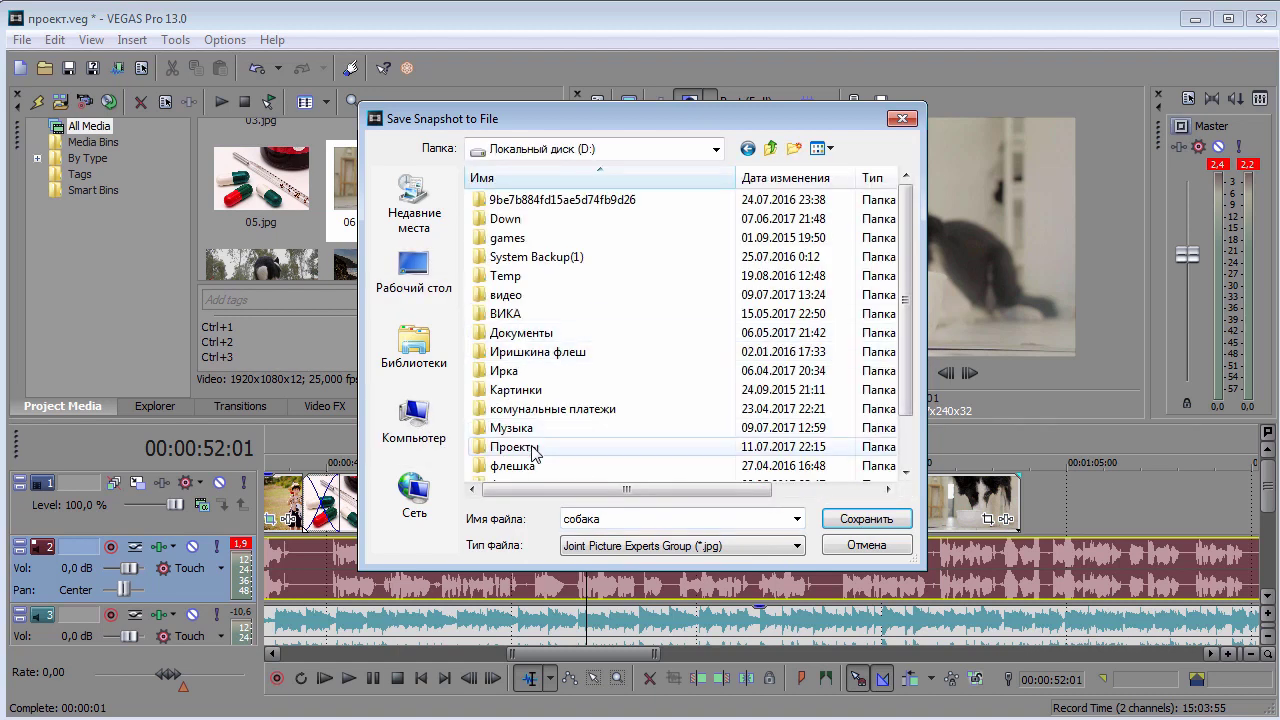
{"action": "double_click", "coordinate": [825, 225]}
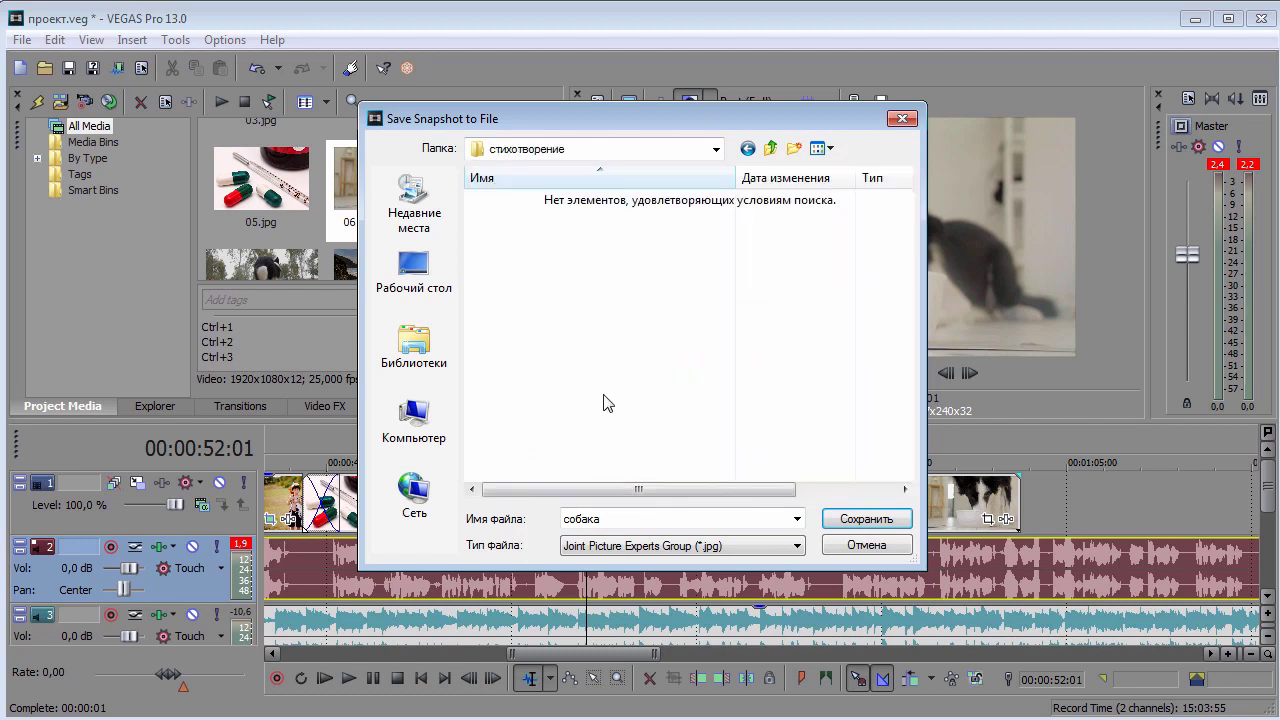
{"action": "left_click", "coordinate": [868, 520]}
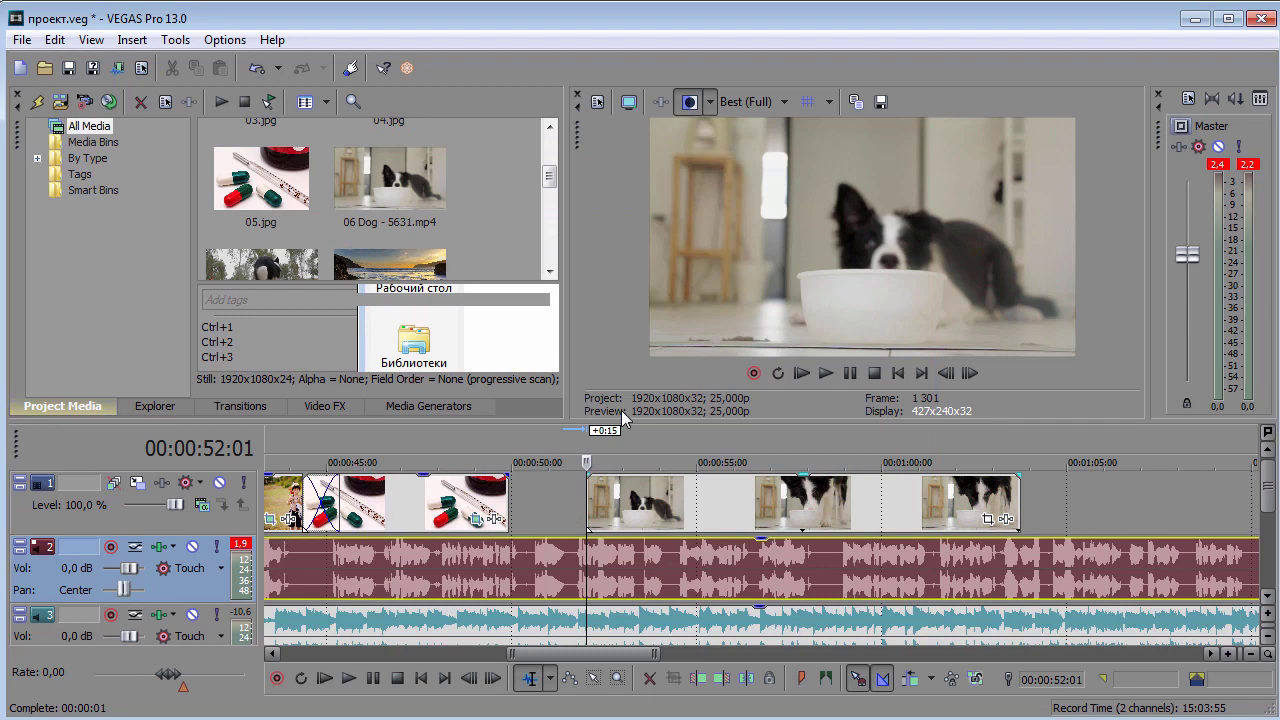
Play the narration around the dog video and move the video to start at 00:00:54:11.
{"action": "left_click_drag", "start_coordinate": [719, 513], "coordinate": [732, 510]}
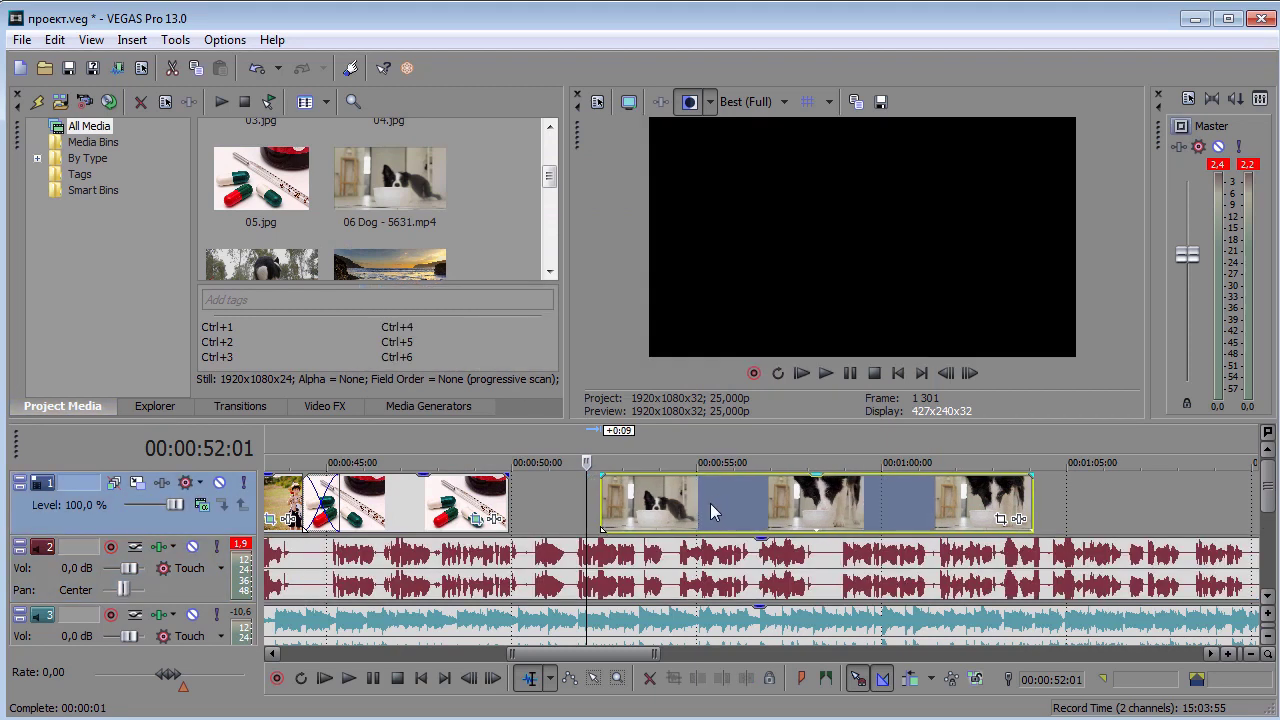
{"action": "left_click", "coordinate": [579, 562]}
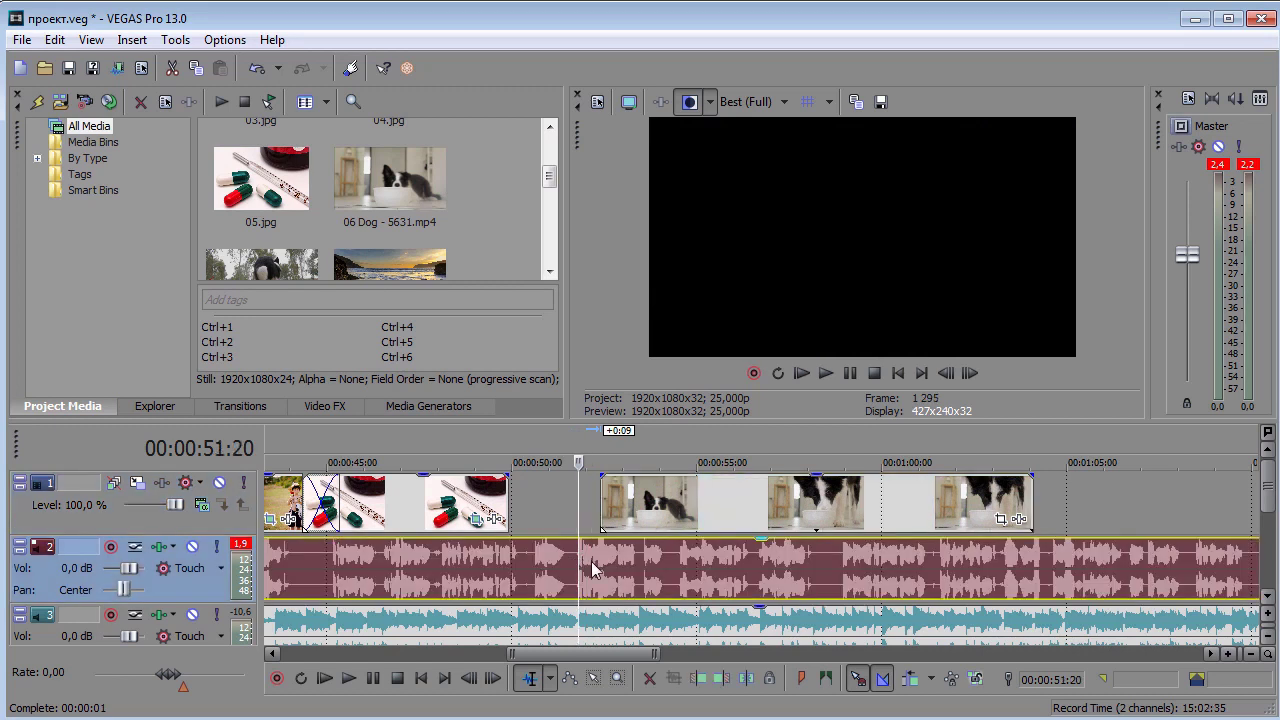
{"action": "key", "text": "space"}
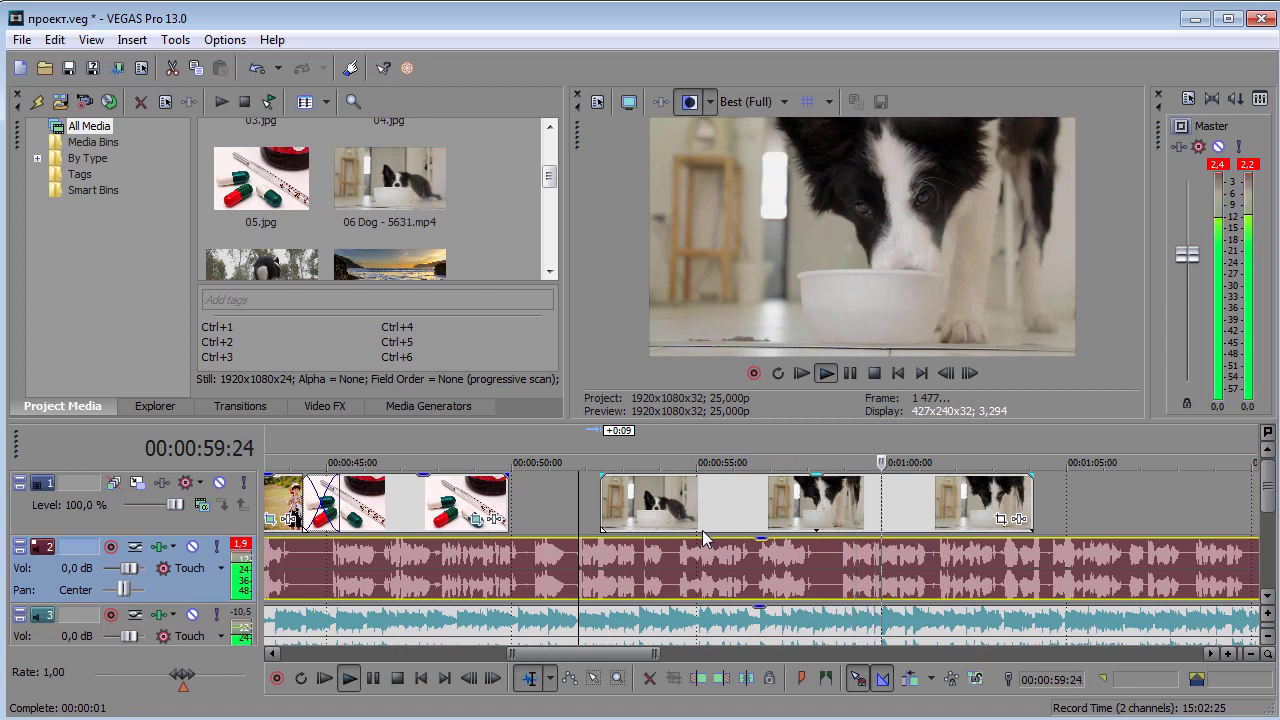
{"action": "key", "text": "space"}
{"action": "left_click", "coordinate": [687, 565]}
{"action": "left_click_drag", "start_coordinate": [645, 505], "coordinate": [721, 505]}
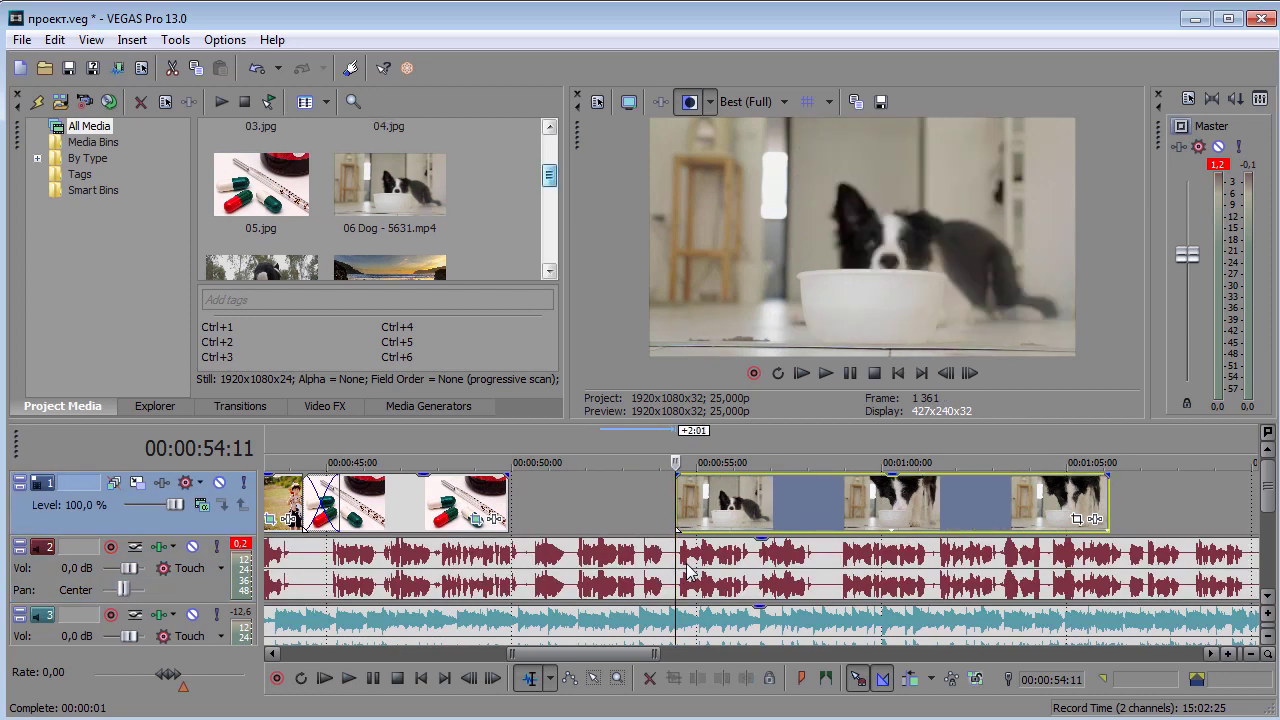
Place собака.jpg between the 05 clip and the dog video, starting at 00:00:49:11, with a 1:00 crossfade from the 05 clip.
{"action": "scroll", "coordinate": [687, 563], "scroll_direction": "down", "scroll_amount": 6}
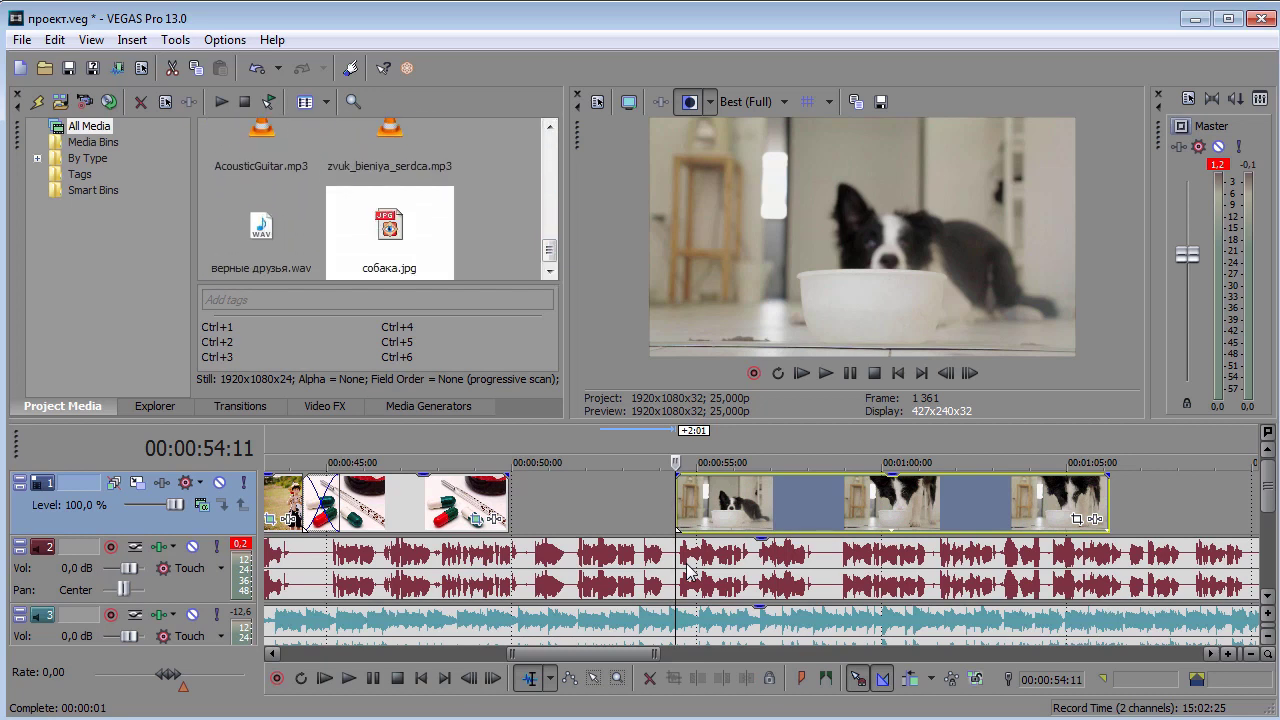
{"action": "left_click_drag", "start_coordinate": [530, 502], "coordinate": [491, 502]}
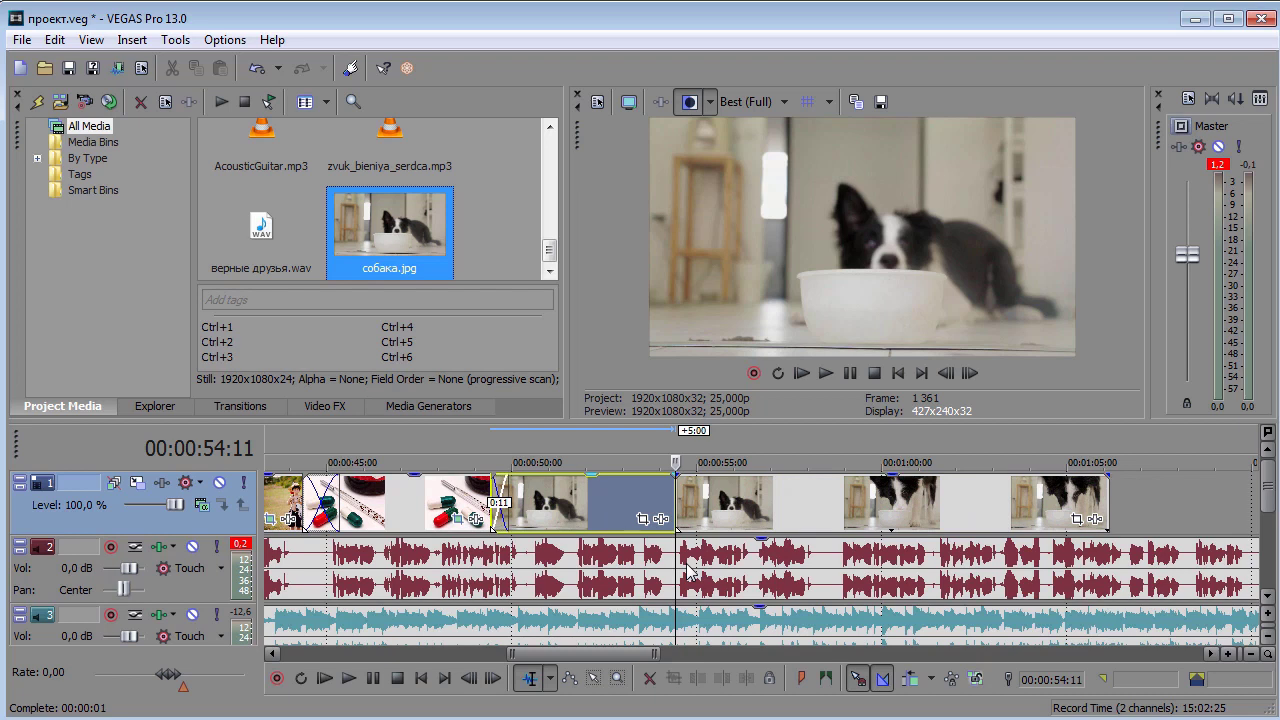
{"action": "left_click_drag", "start_coordinate": [506, 503], "coordinate": [527, 503]}
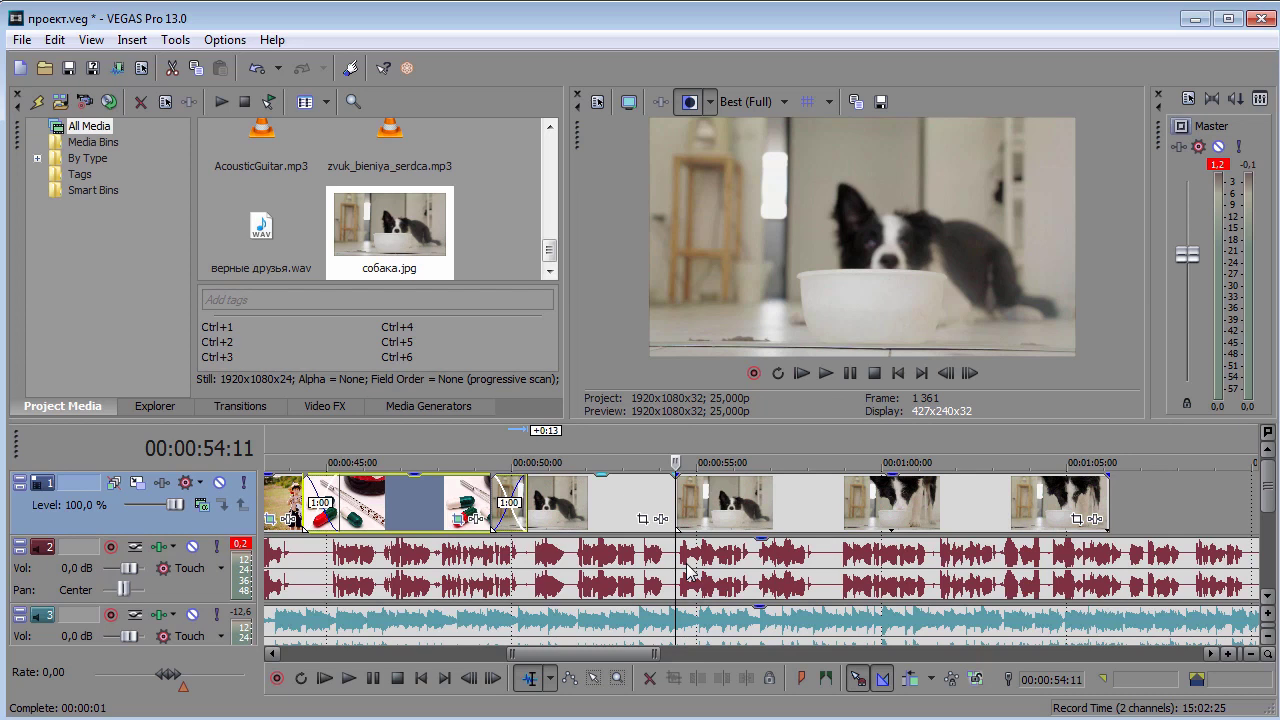
Apply the Flash transition's Soft Flash preset to the crossfade between the 05 clip and собака.jpg.
{"action": "key", "text": "alt+7"}
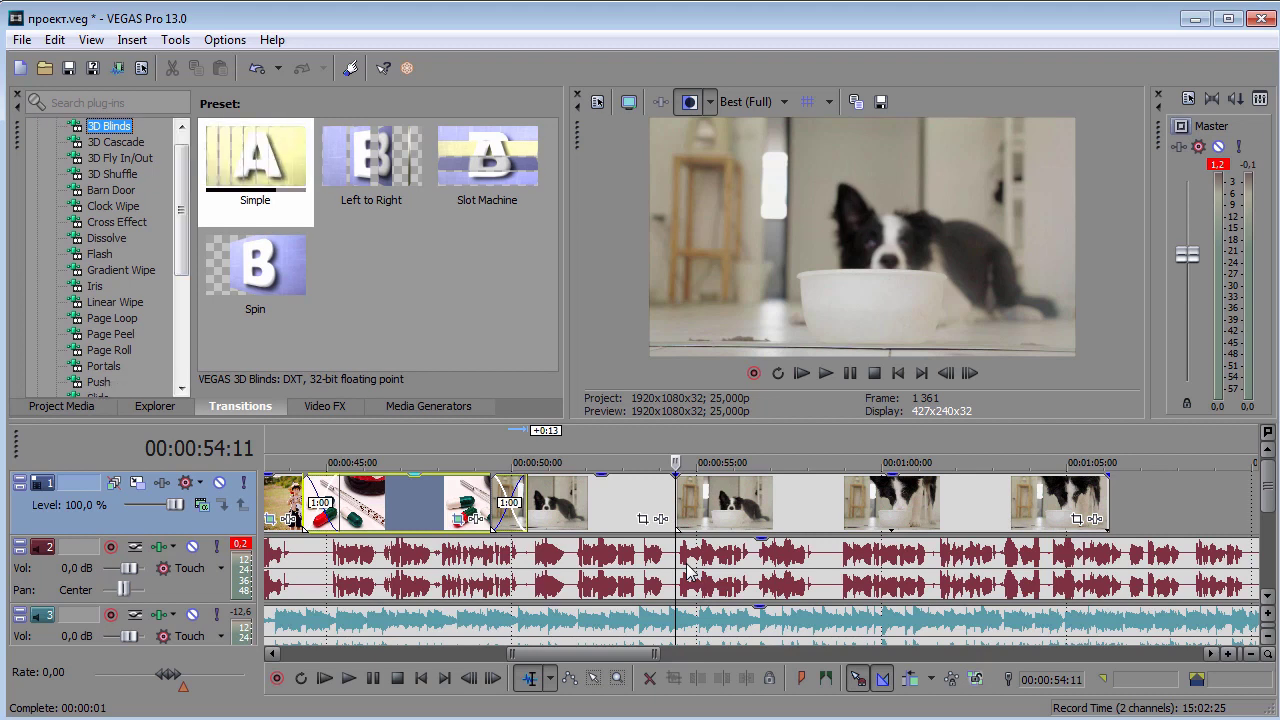
{"action": "key", "text": "f"}
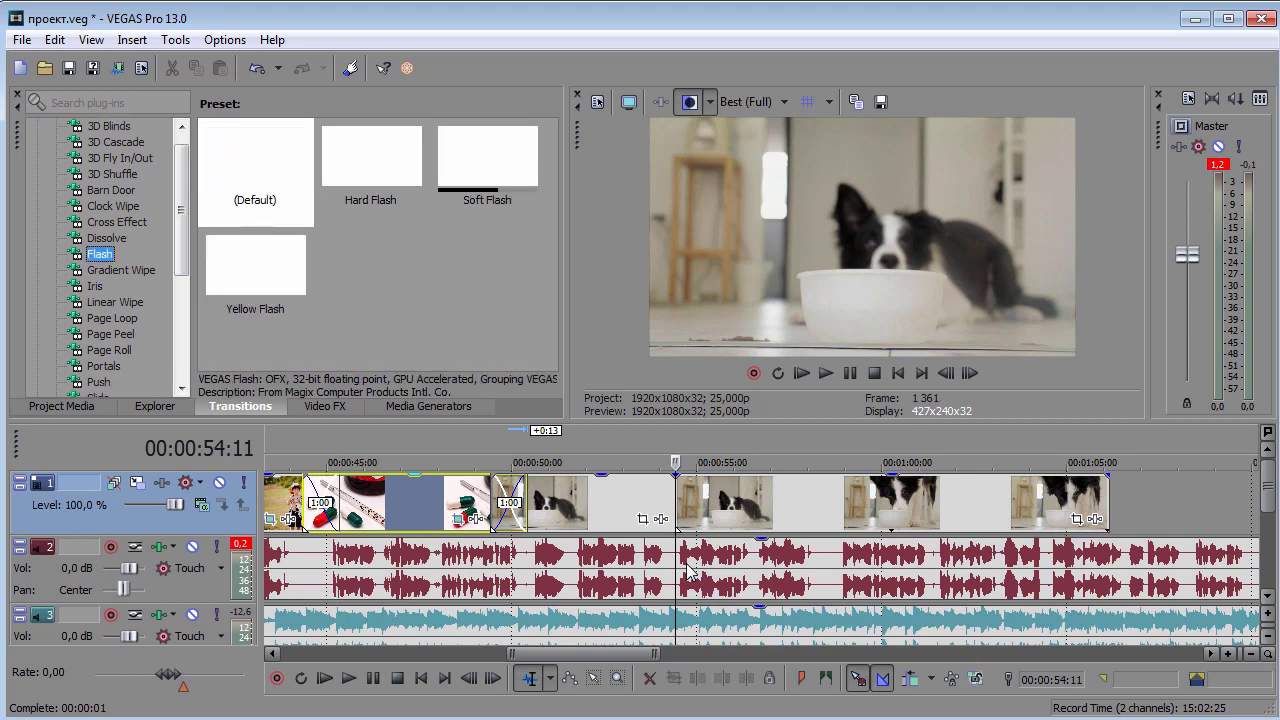
{"action": "left_click", "coordinate": [487, 171]}
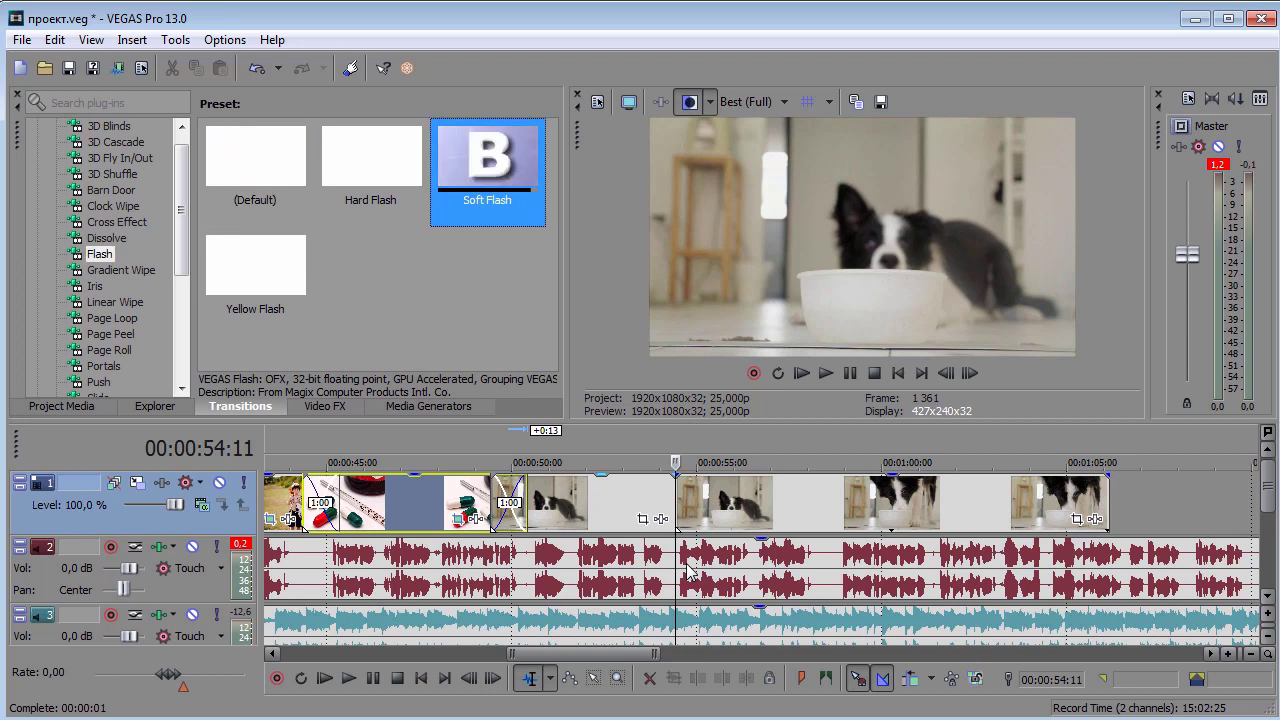
{"action": "key", "text": "Return"}
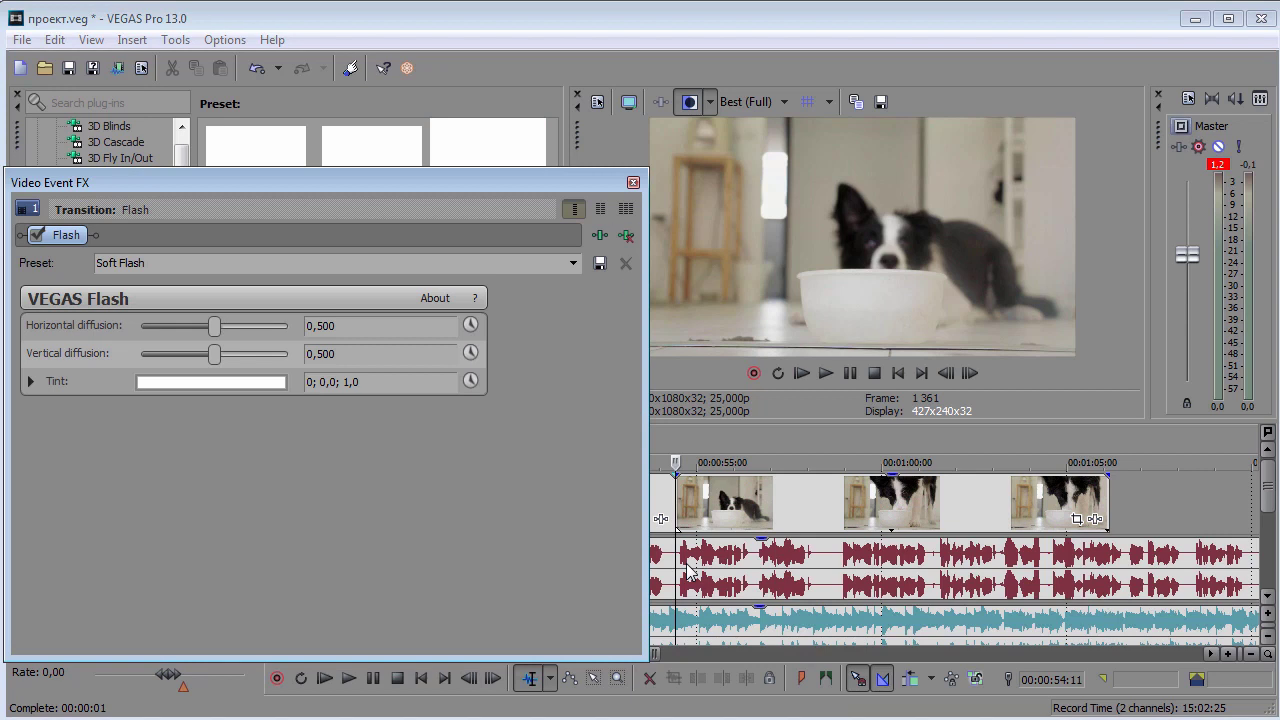
{"action": "key", "text": "Escape"}
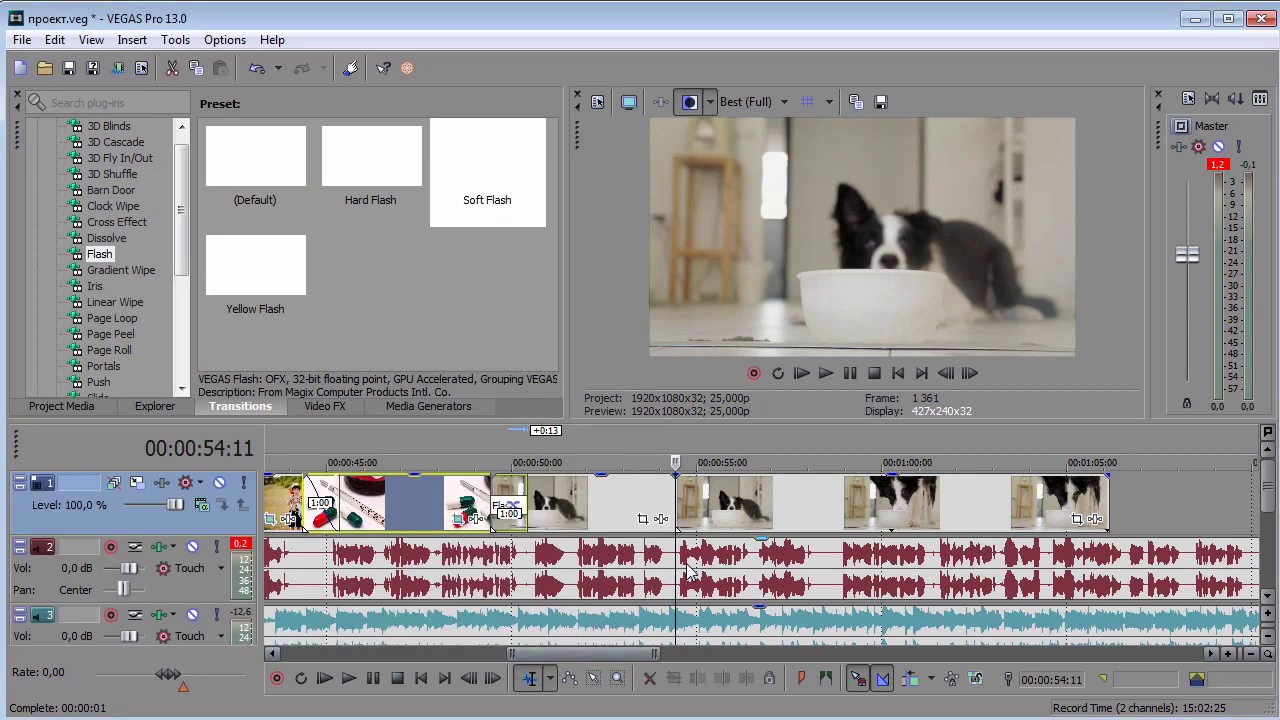
Lengthen the Flash transition between the 05 clip and собака.jpg to 2:10.
{"action": "left_click", "coordinate": [688, 570]}
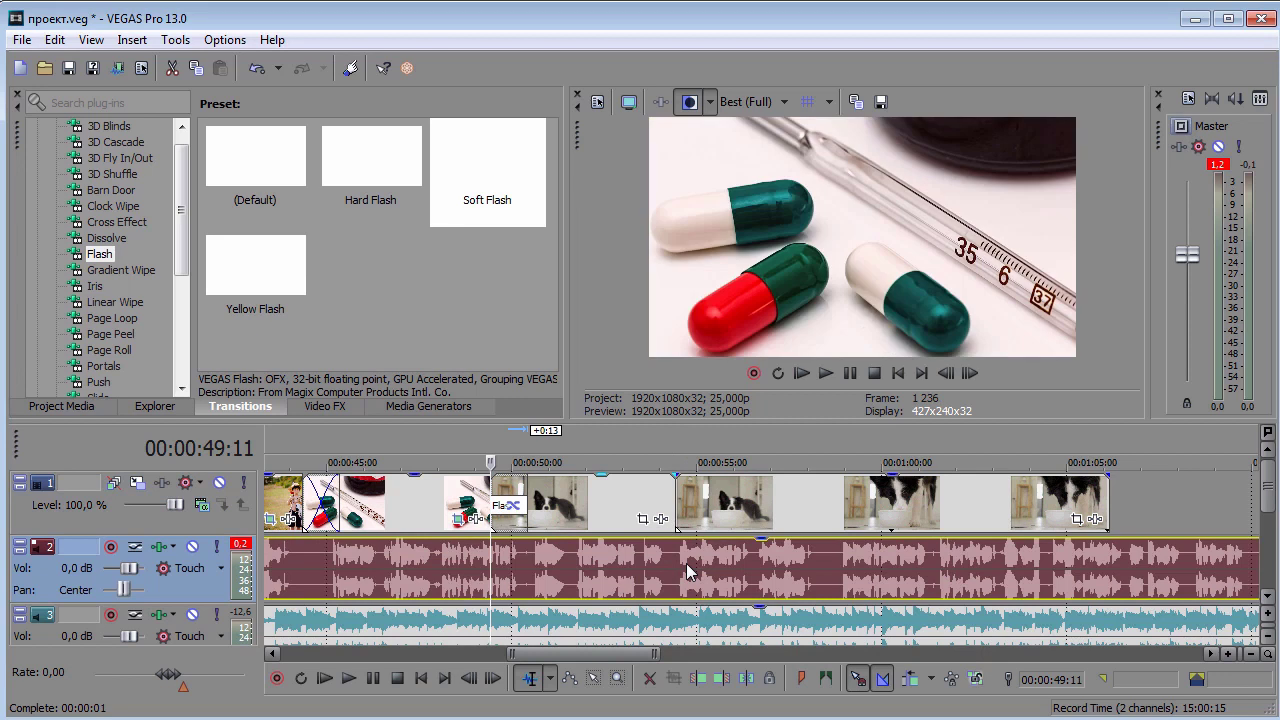
{"action": "left_click_drag", "start_coordinate": [527, 490], "coordinate": [553, 490]}
{"action": "key", "text": "ctrl+z"}
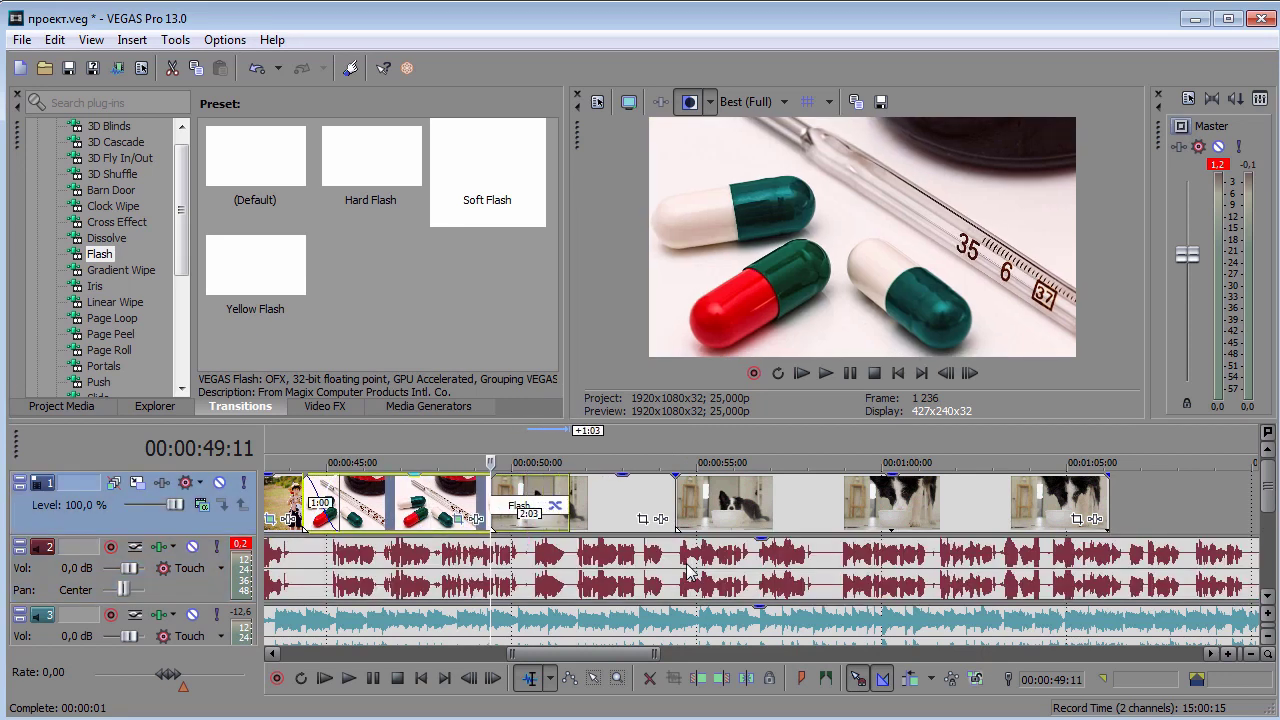
{"action": "key", "text": "ctrl+z"}
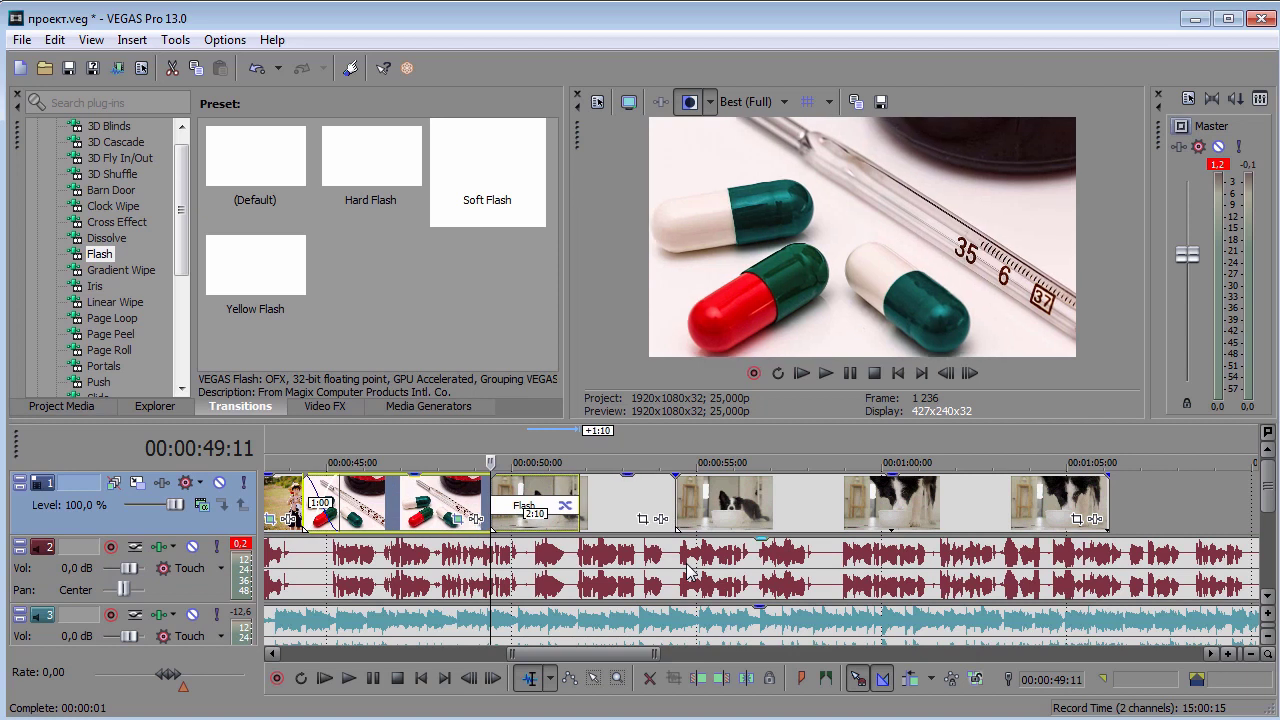
Lower the video preview quality to Preview (Half).
{"action": "scroll", "coordinate": [688, 570], "scroll_direction": "down", "scroll_amount": 2}
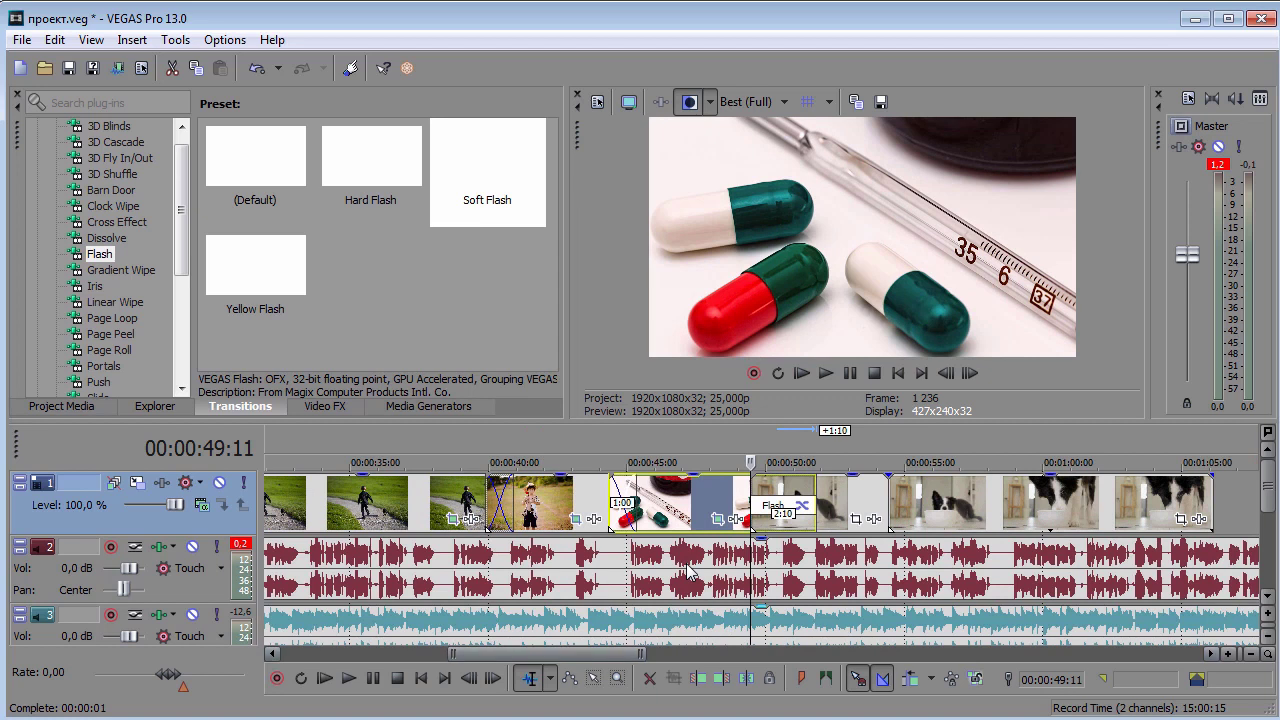
{"action": "scroll", "coordinate": [688, 570], "scroll_direction": "right", "scroll_amount": 5}
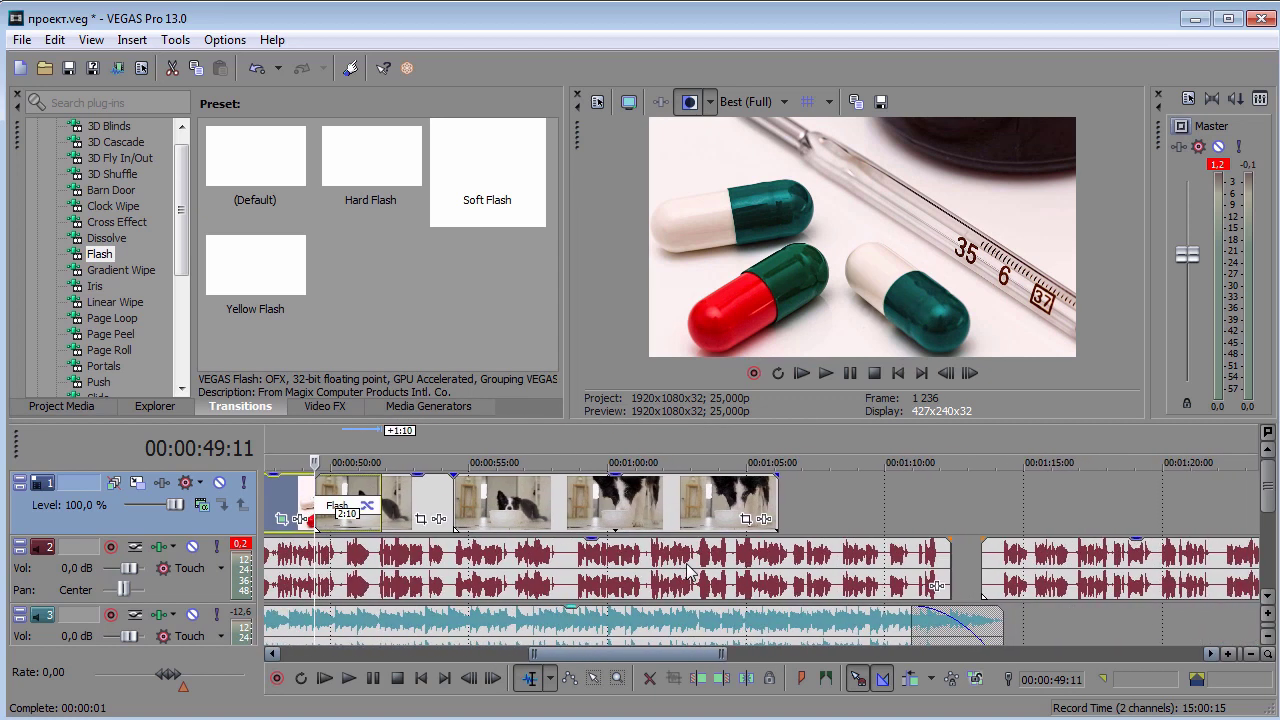
{"action": "left_click", "coordinate": [760, 102]}
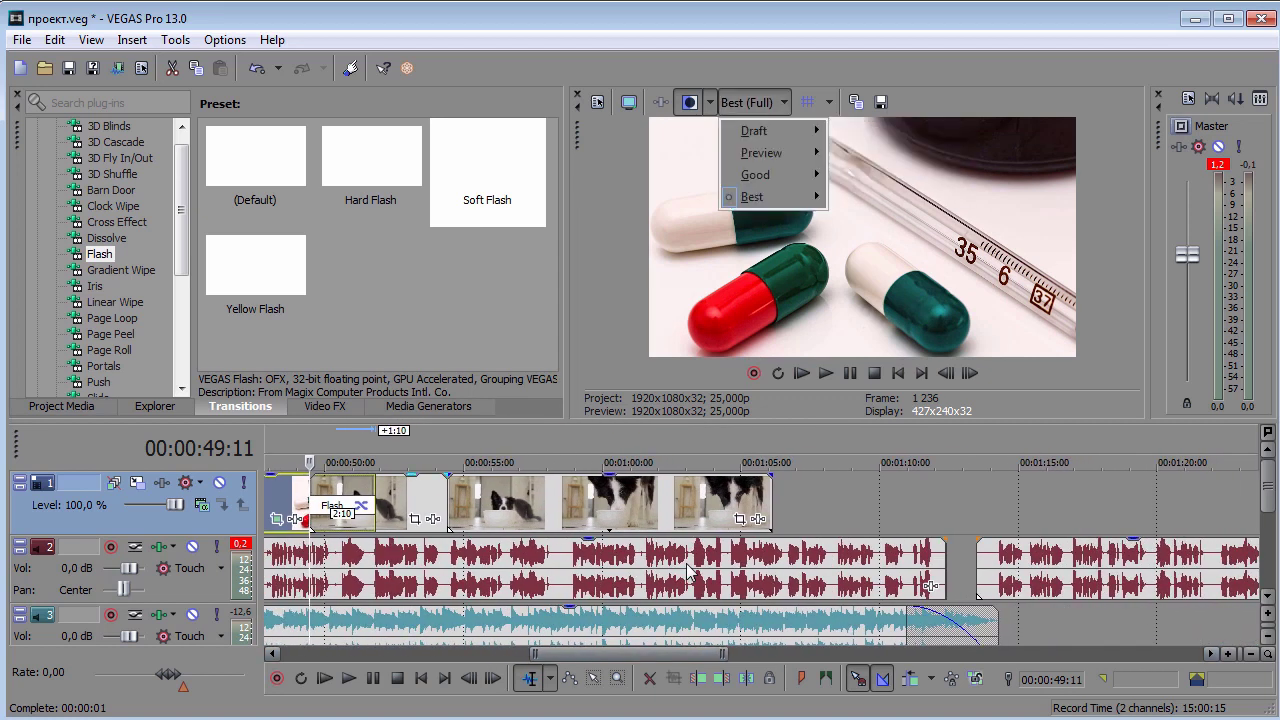
{"action": "mouse_move", "coordinate": [770, 152]}
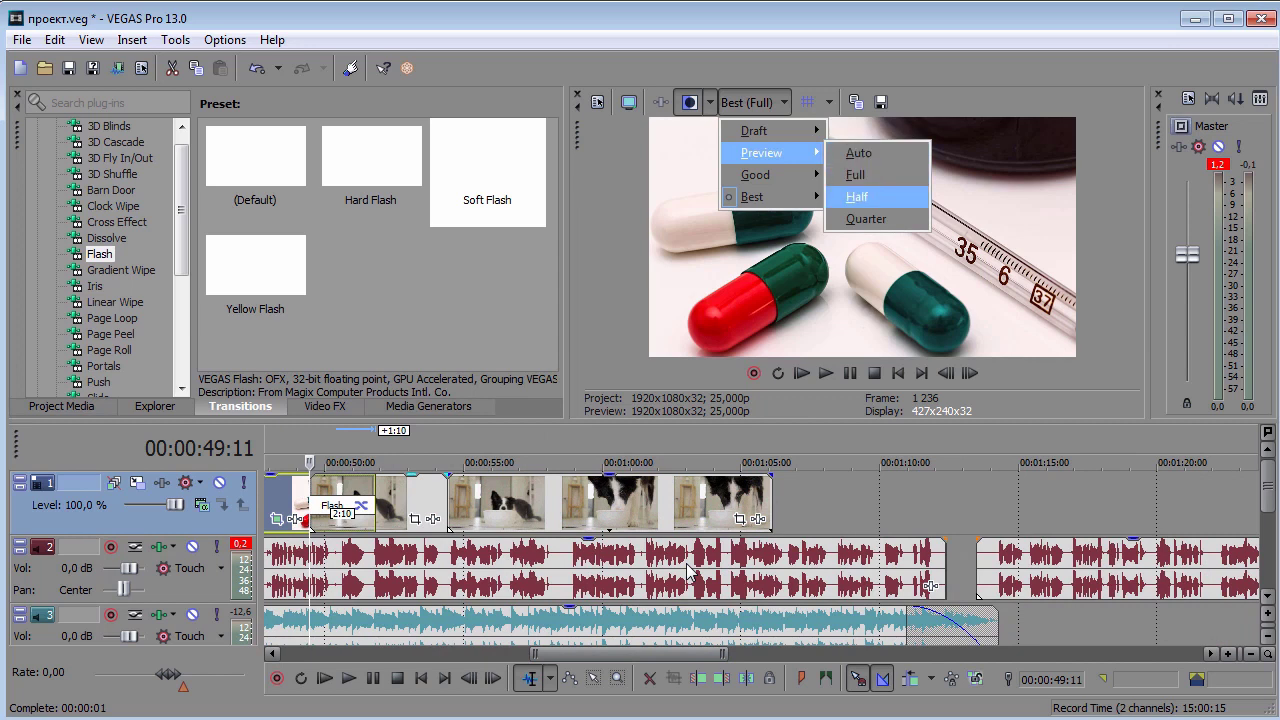
{"action": "left_click", "coordinate": [856, 196]}
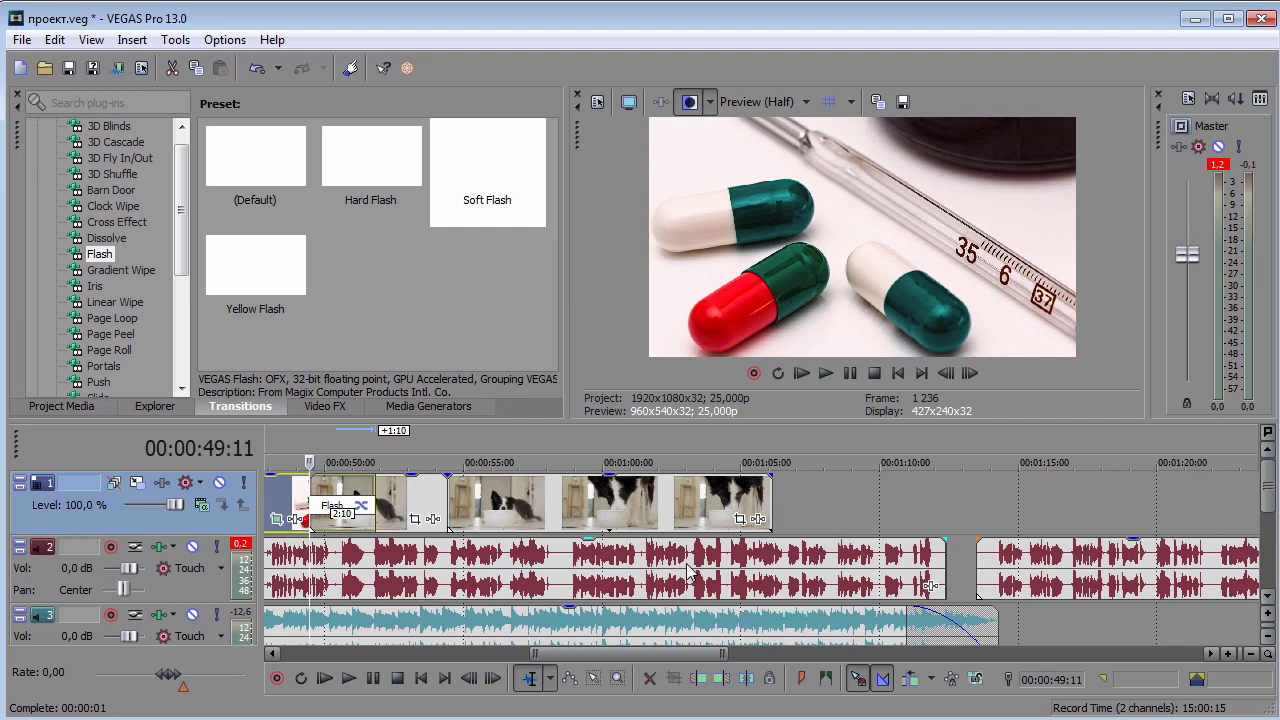
Play the narration over the dog video and stop with the playhead at 00:00:58:13.
{"action": "left_click", "coordinate": [688, 571]}
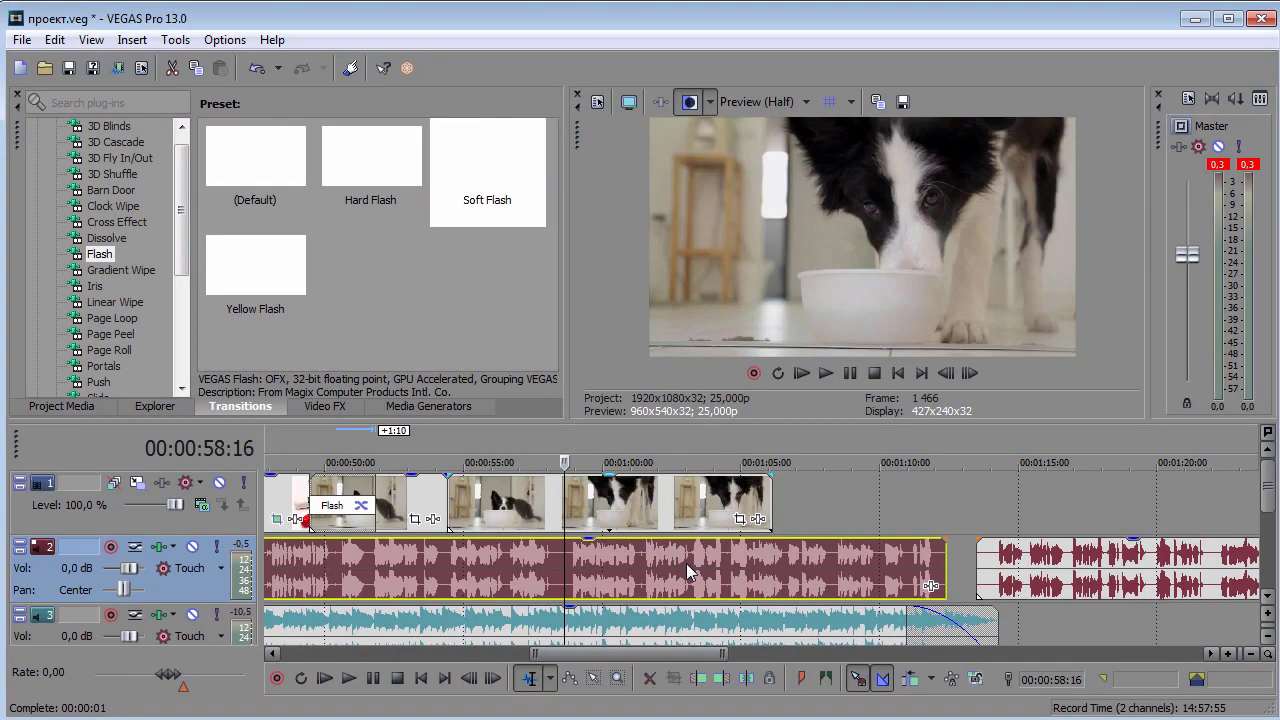
{"action": "key", "text": "space"}
{"action": "key", "text": "Return"}
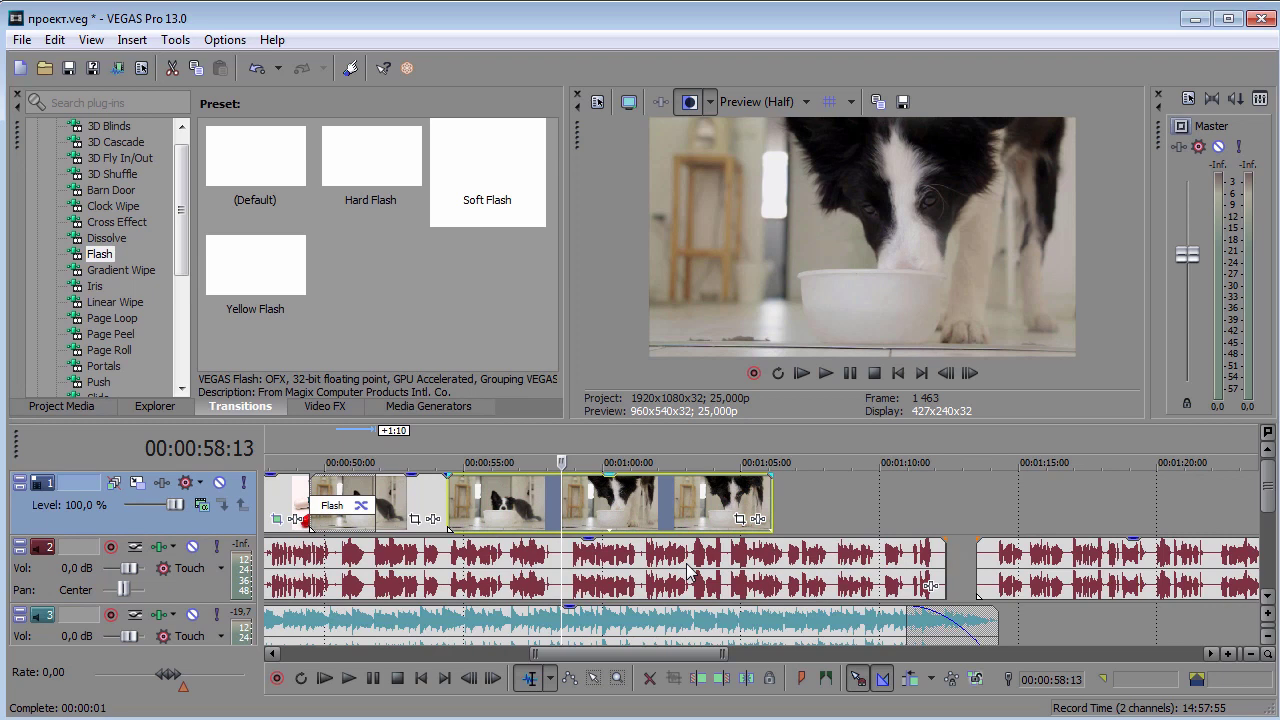
Trim the end of the собака.jpg clip back by 1:02.
{"action": "left_click_drag", "start_coordinate": [447, 500], "coordinate": [426, 500]}
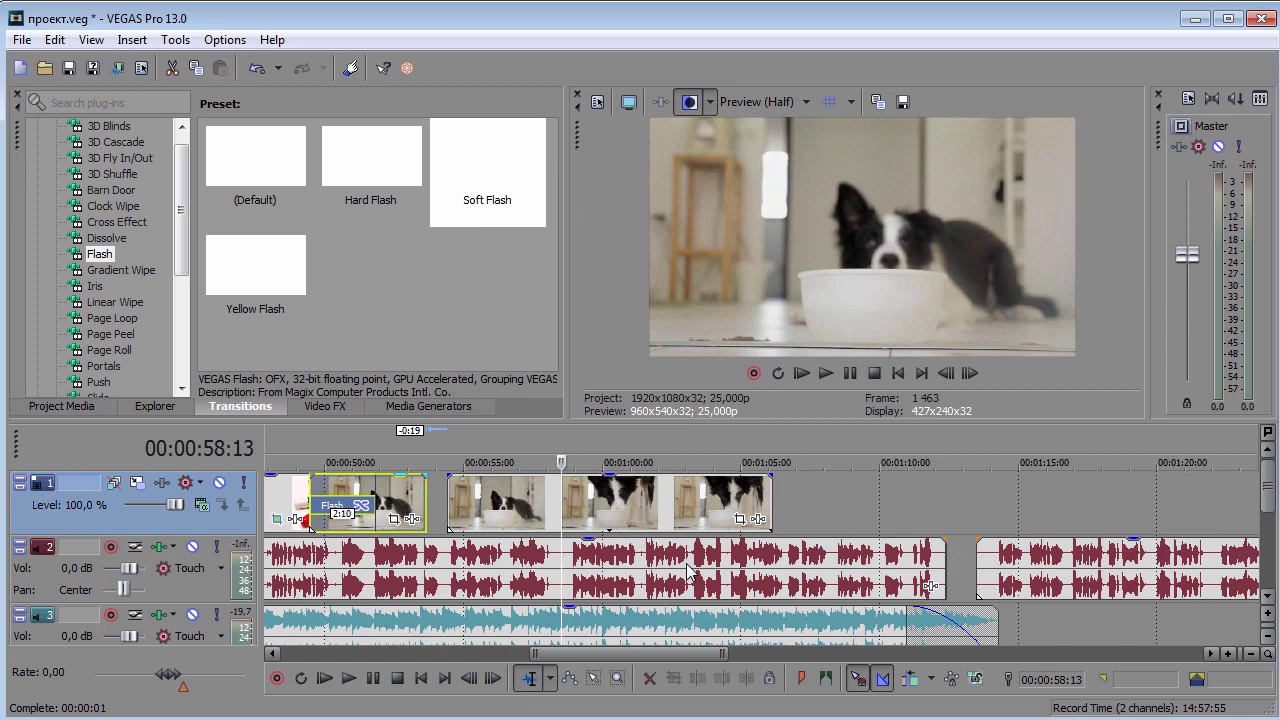
{"action": "key", "text": "KP_4"}
{"action": "key", "text": "KP_4"}
{"action": "key", "text": "KP_4"}
{"action": "key", "text": "KP_4"}
{"action": "key", "text": "KP_4"}
{"action": "key", "text": "KP_4"}
{"action": "key", "text": "KP_4"}
{"action": "key", "text": "KP_4"}
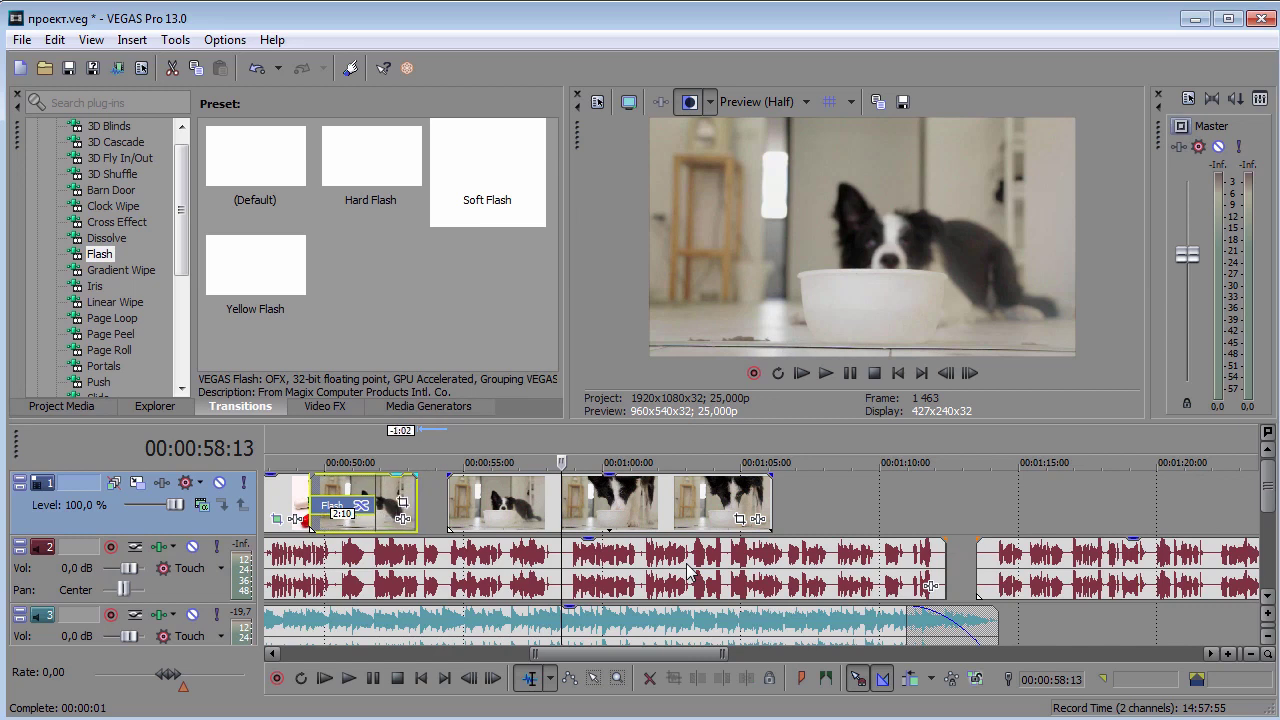
Move the dog video earlier so it starts right where the shortened собака.jpg clip ends.
{"action": "key", "text": "KP_9"}
{"action": "key", "text": "KP_4"}
{"action": "key", "text": "KP_4"}
{"action": "key", "text": "KP_4"}
{"action": "key", "text": "KP_4"}
{"action": "key", "text": "KP_4"}
{"action": "key", "text": "KP_4"}
{"action": "key", "text": "KP_4"}
{"action": "key", "text": "KP_4"}
{"action": "key", "text": "KP_4"}
{"action": "key", "text": "KP_4"}
{"action": "key", "text": "KP_4"}
{"action": "key", "text": "KP_6"}
{"action": "key", "text": "KP_6"}
{"action": "key", "text": "KP_6"}
{"action": "key", "text": "KP_6"}
{"action": "key", "text": "KP_6"}
{"action": "key", "text": "KP_6"}
{"action": "key", "text": "KP_4"}
{"action": "key", "text": "KP_4"}
{"action": "key", "text": "KP_4"}
{"action": "key", "text": "KP_4"}
{"action": "key", "text": "KP_4"}
{"action": "key", "text": "KP_4"}
{"action": "key", "text": "KP_4"}
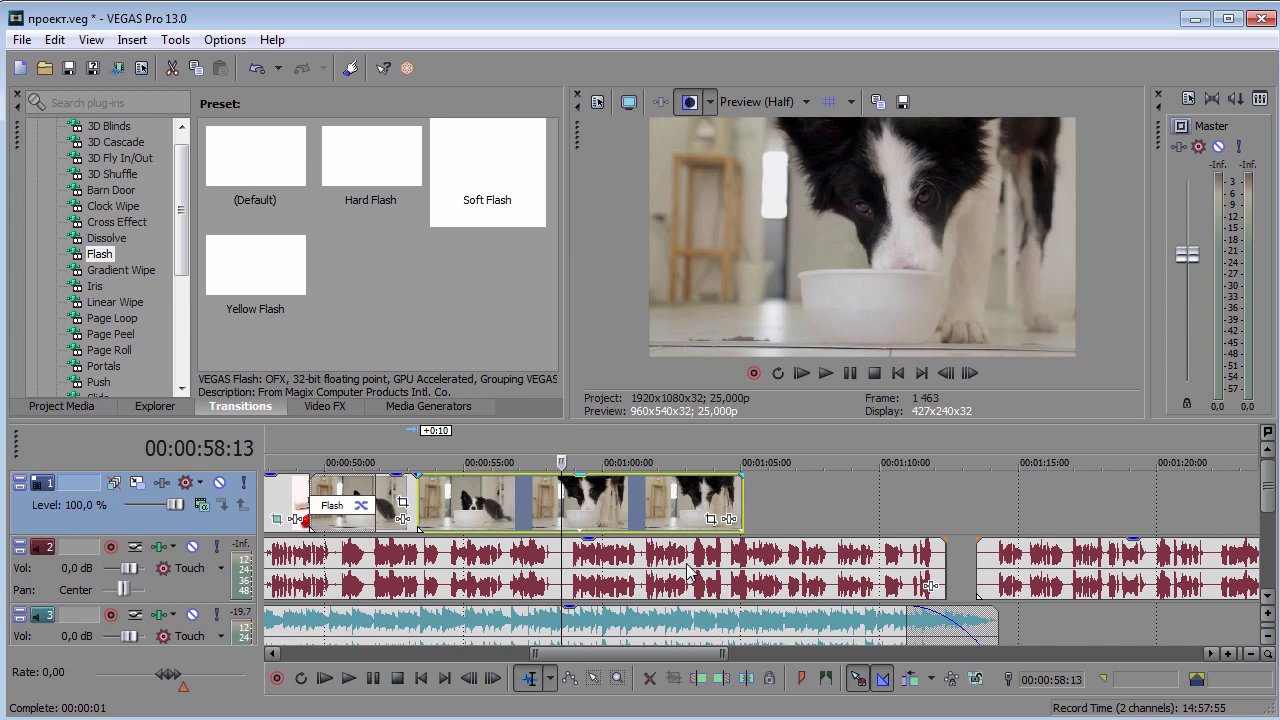
Split the dog video at 00:00:58:13, delete the part after it, and add a fade-out of about one second to the remaining clip.
{"action": "key", "text": "s"}
{"action": "key", "text": "Right"}
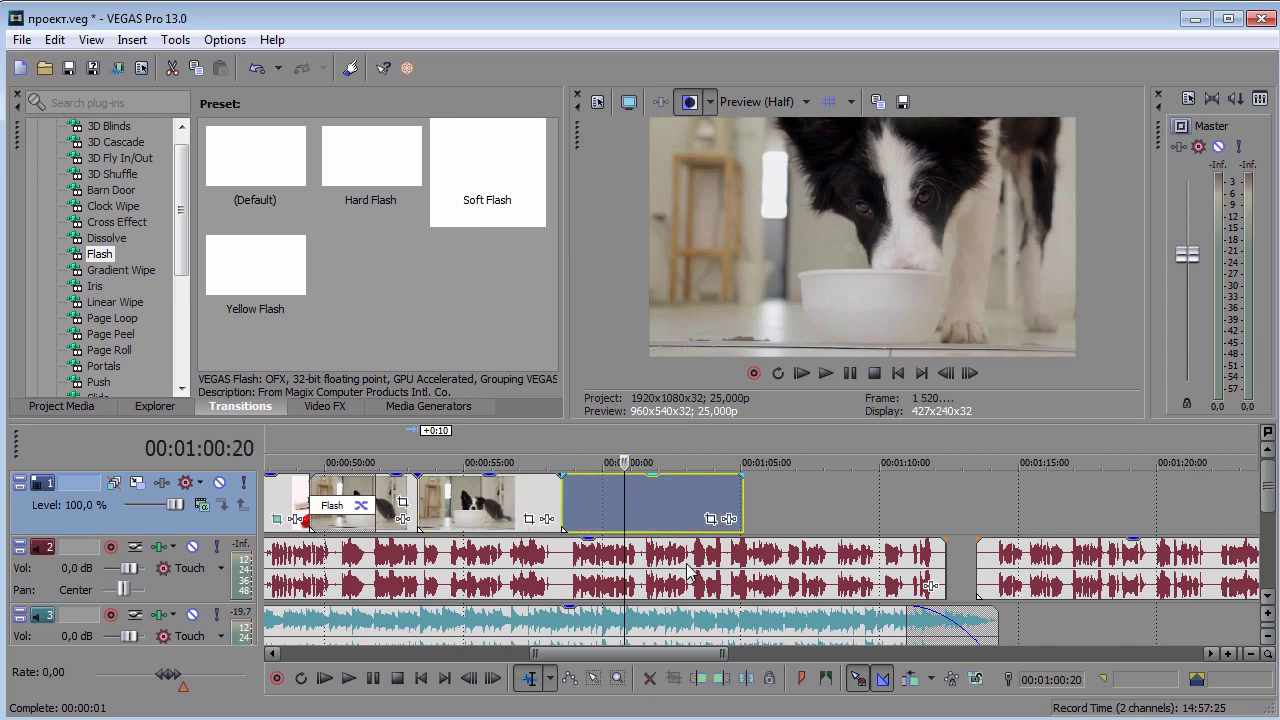
{"action": "key", "text": "Delete"}
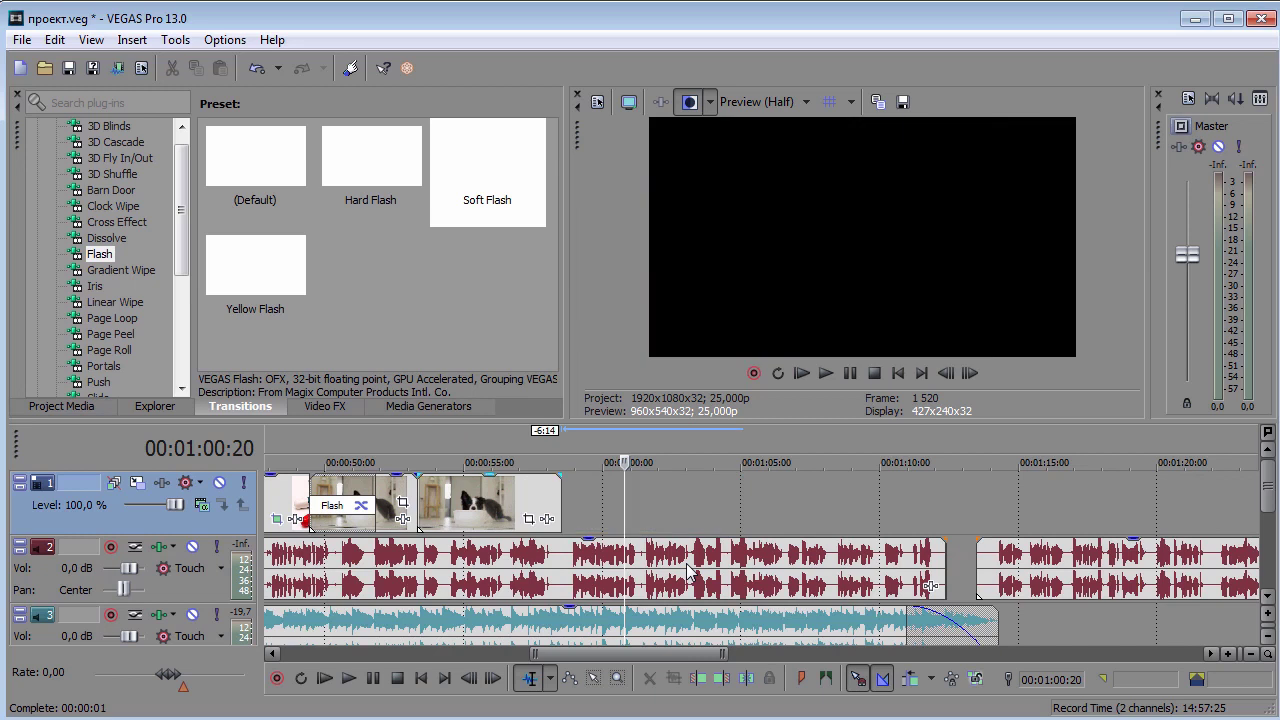
{"action": "left_click_drag", "start_coordinate": [560, 477], "coordinate": [532, 474]}
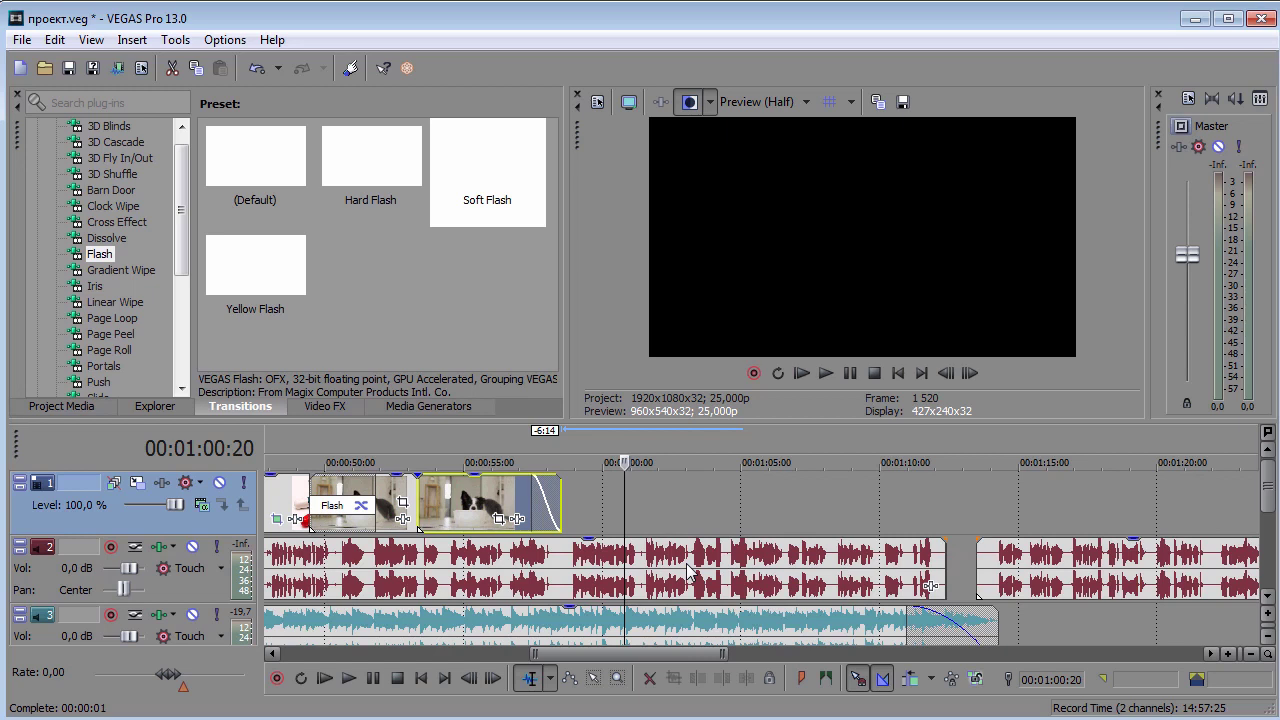
Place the 07 Dog - 8251.mp4 video on the video track directly after the fading 06 Dog clip.
{"action": "key", "text": "alt+5"}
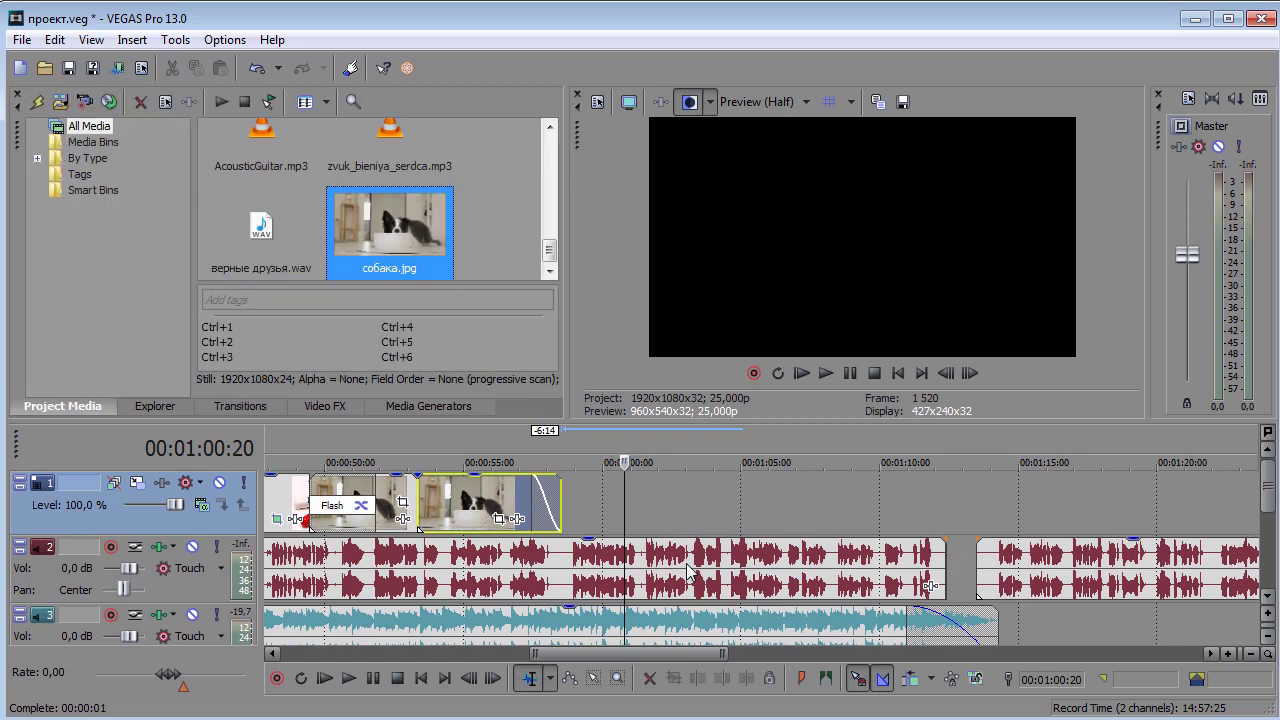
{"action": "scroll", "coordinate": [688, 572], "scroll_direction": "up", "scroll_amount": 3}
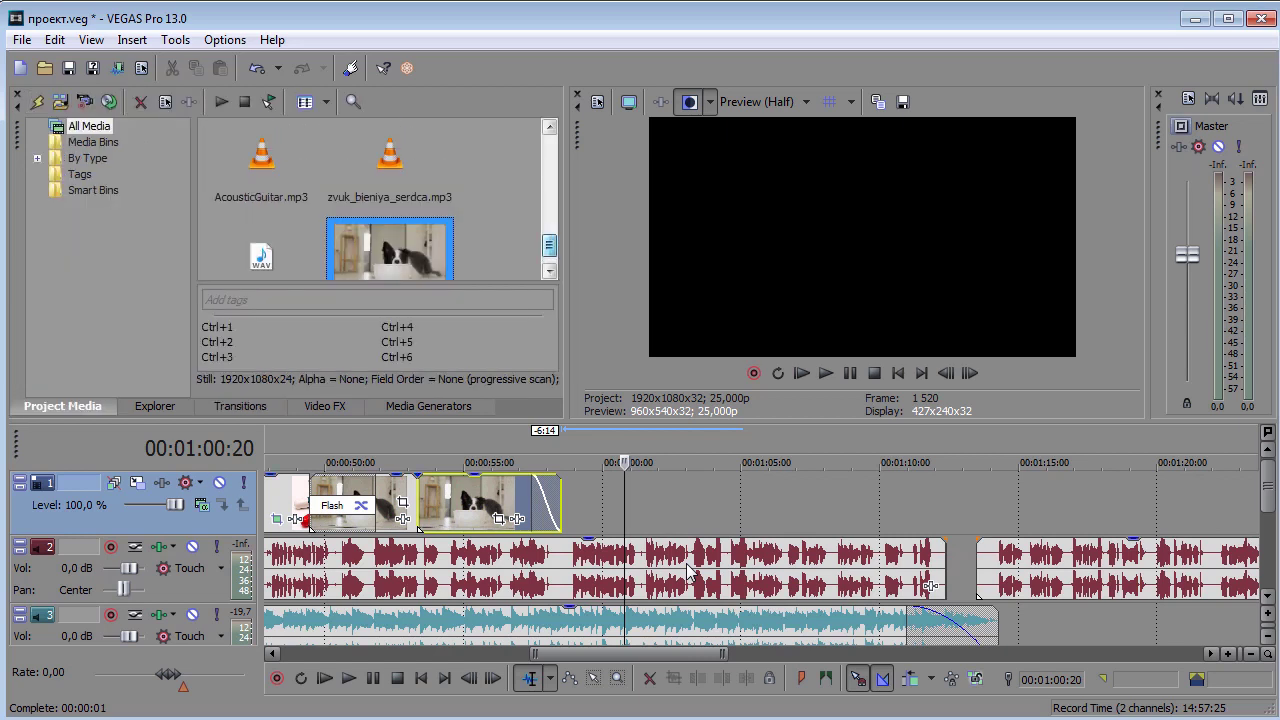
{"action": "scroll", "coordinate": [688, 572], "scroll_direction": "up", "scroll_amount": 3}
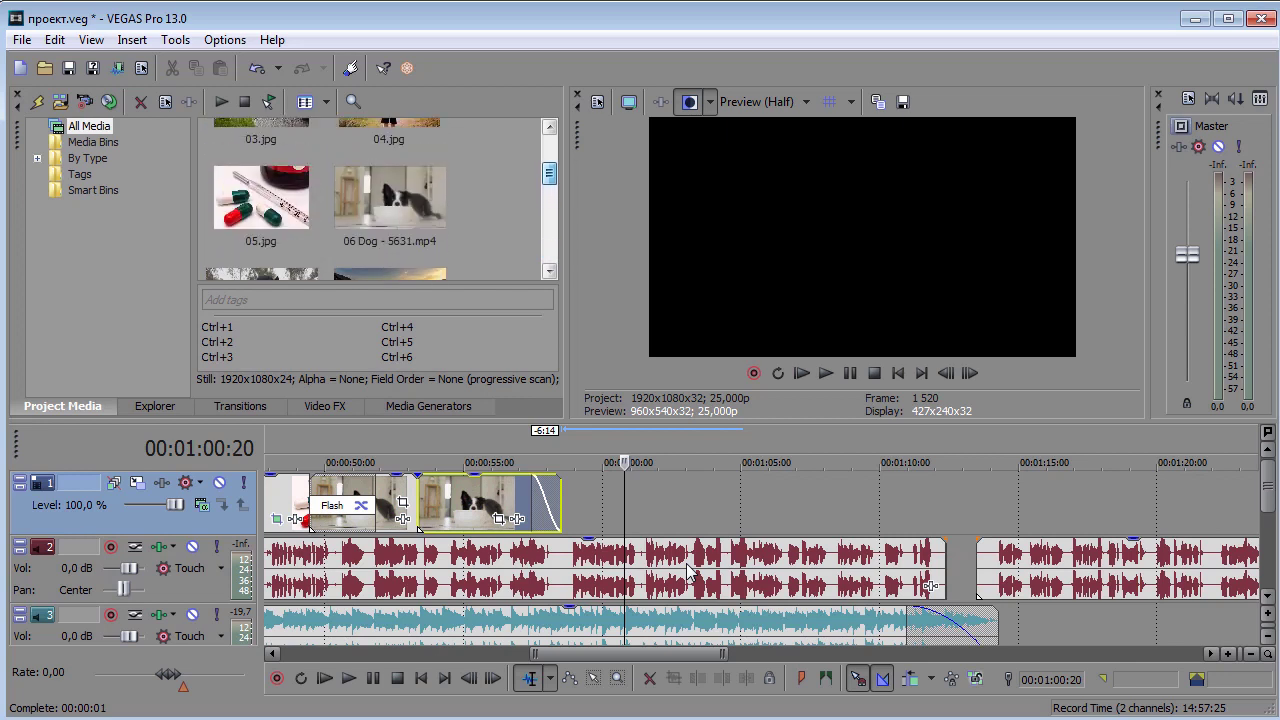
{"action": "scroll", "coordinate": [688, 572], "scroll_direction": "down", "scroll_amount": 1}
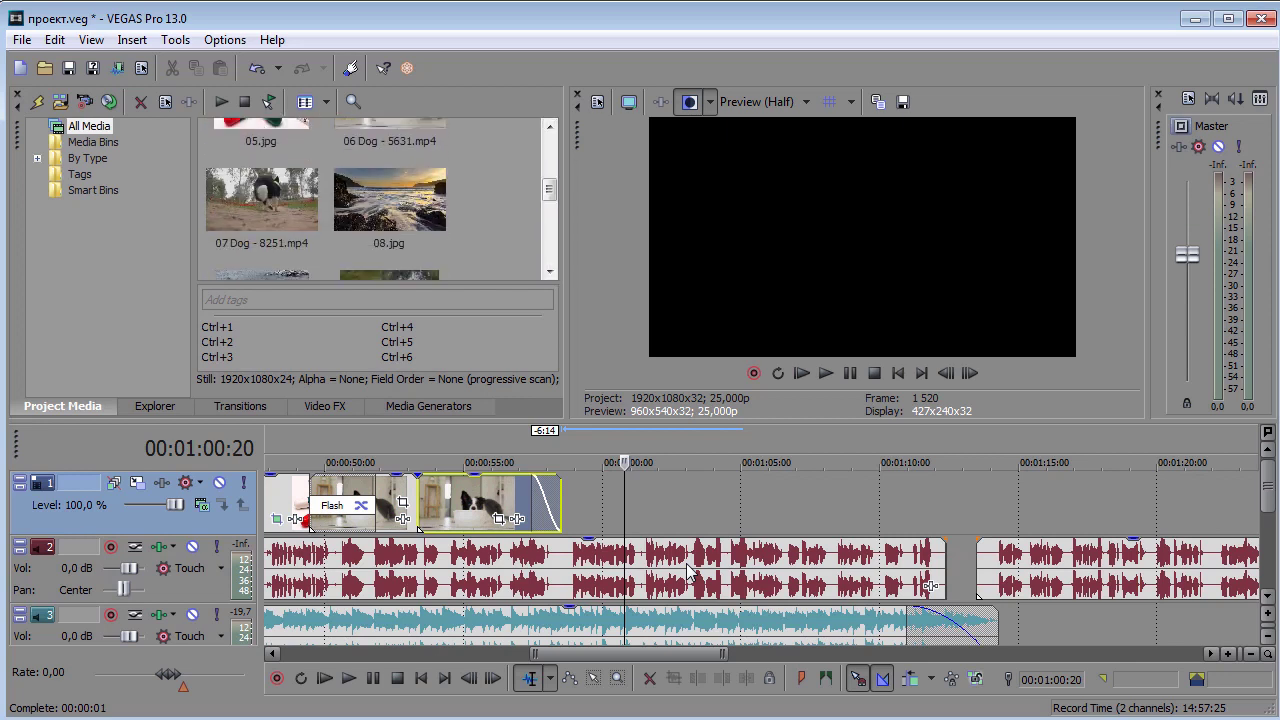
{"action": "key", "text": "Up"}
{"action": "left_click_drag", "start_coordinate": [262, 200], "coordinate": [568, 500]}
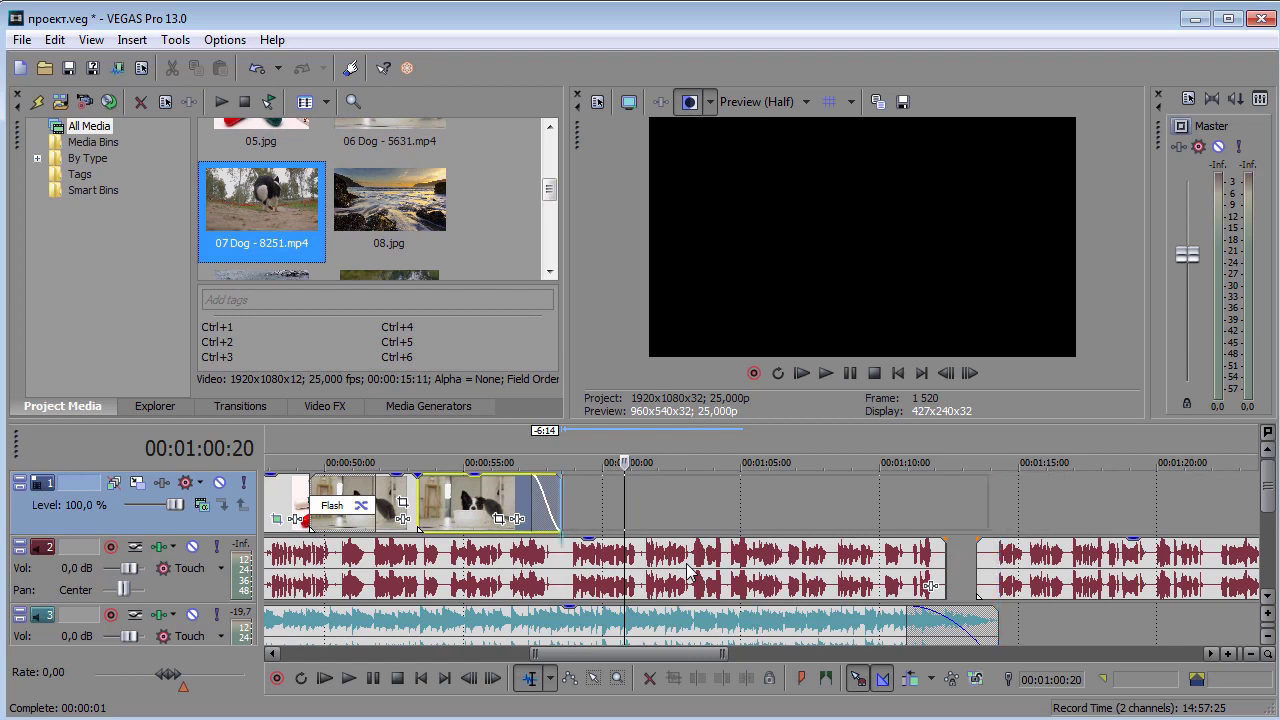
{"action": "key", "text": "Return"}
Give the 07 Dog clip a fade-in of 5:11 and lengthen the preceding dog clip's fade-out to about two seconds.
{"action": "left_click_drag", "start_coordinate": [563, 478], "coordinate": [712, 475]}
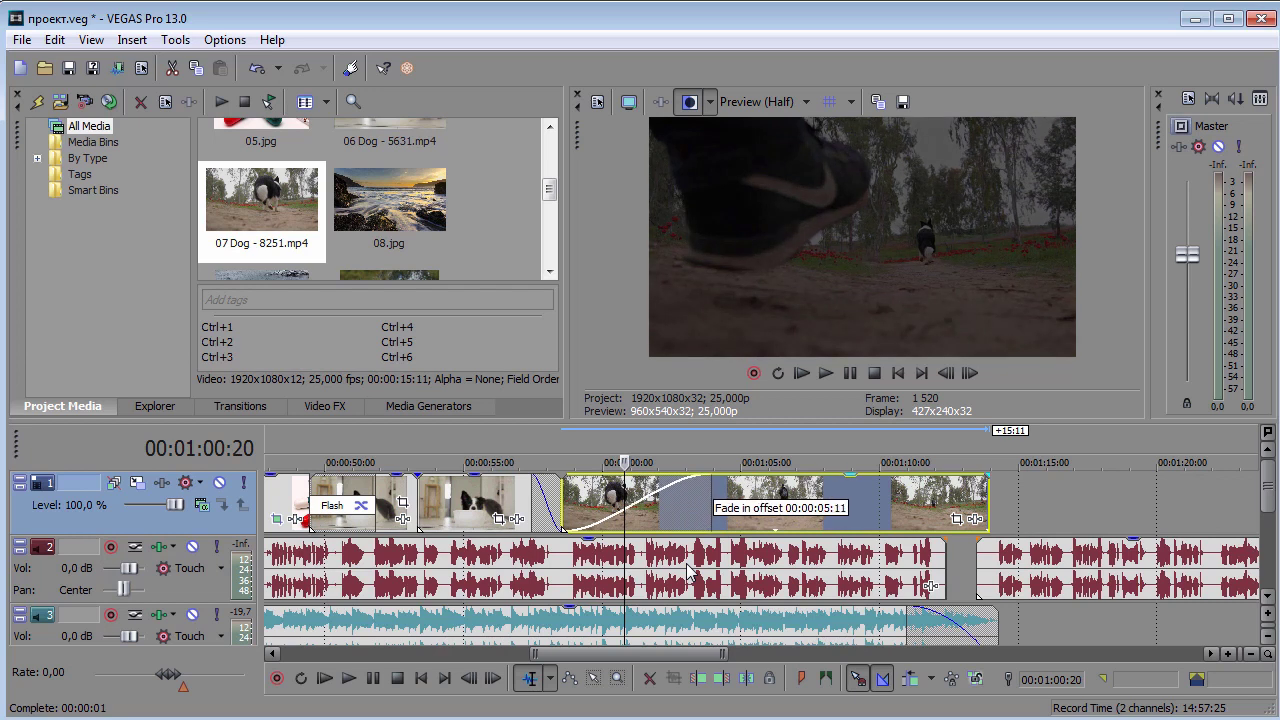
{"action": "left_click_drag", "start_coordinate": [532, 475], "coordinate": [496, 475]}
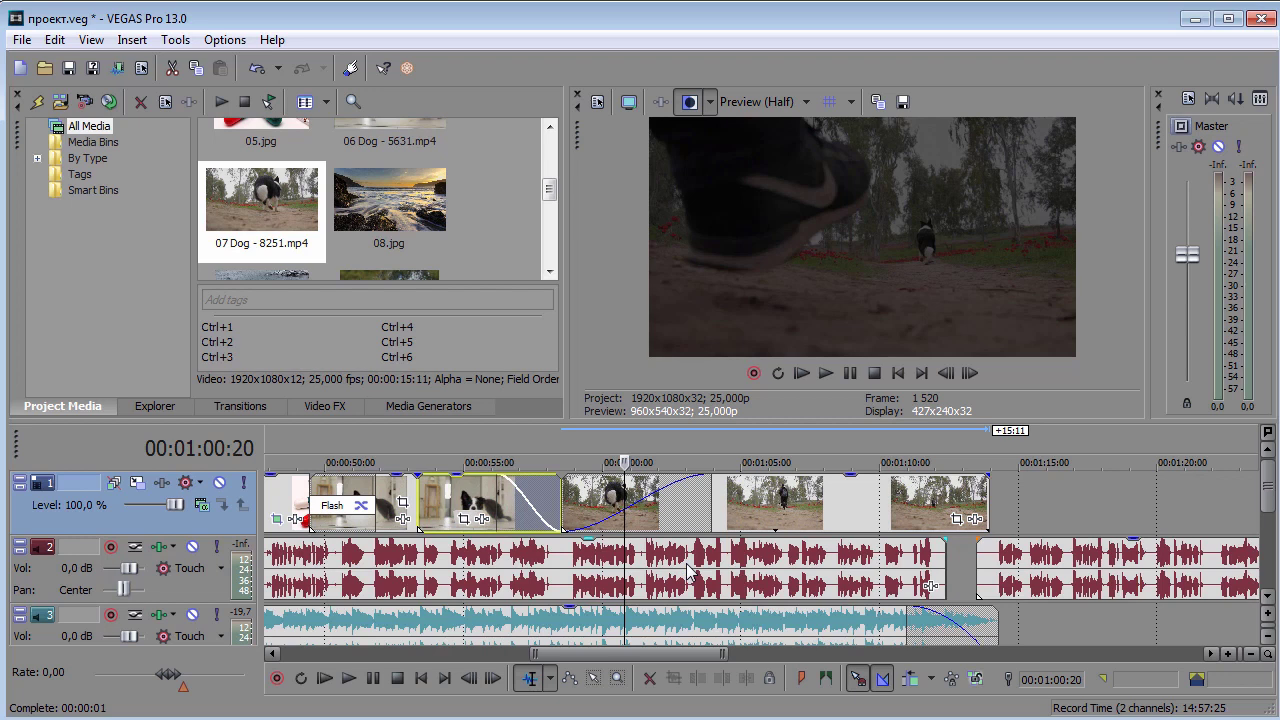
Add a fade-out of about five seconds to the end of the 07 Dog clip with a fast logarithmic curve.
{"action": "scroll", "coordinate": [688, 572], "scroll_direction": "right", "scroll_amount": 4}
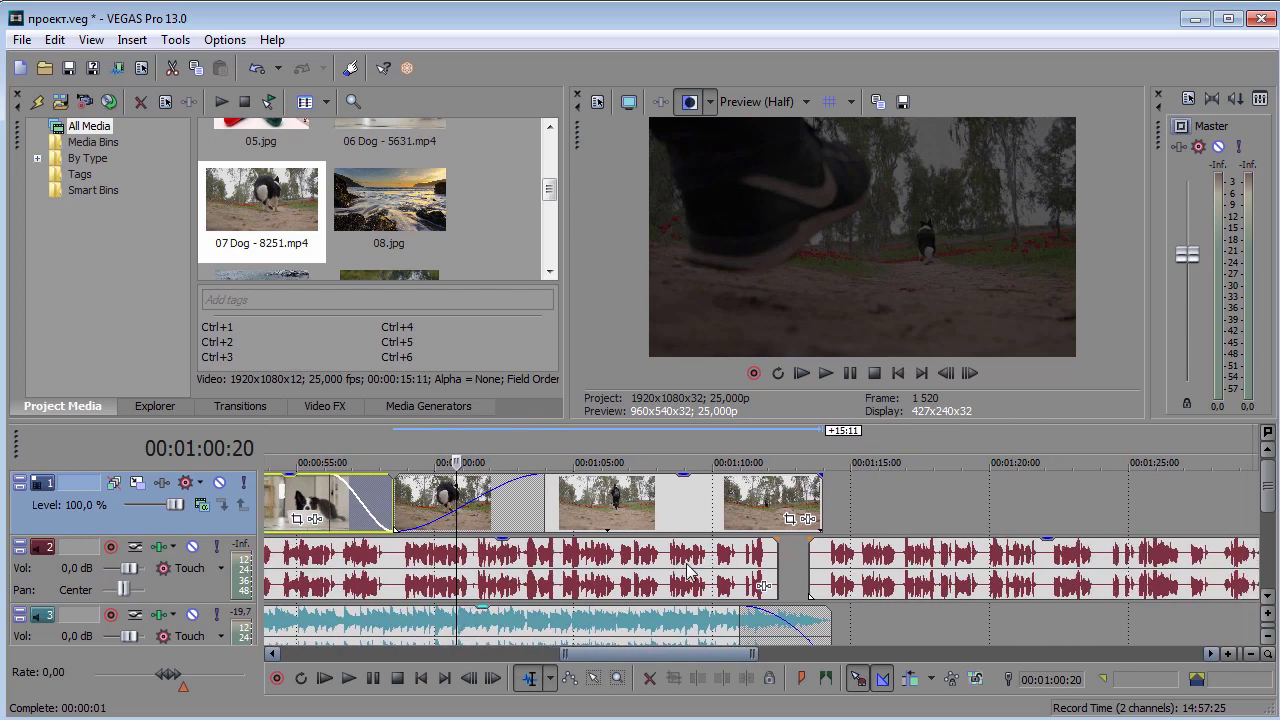
{"action": "scroll", "coordinate": [688, 572], "scroll_direction": "right", "scroll_amount": 1}
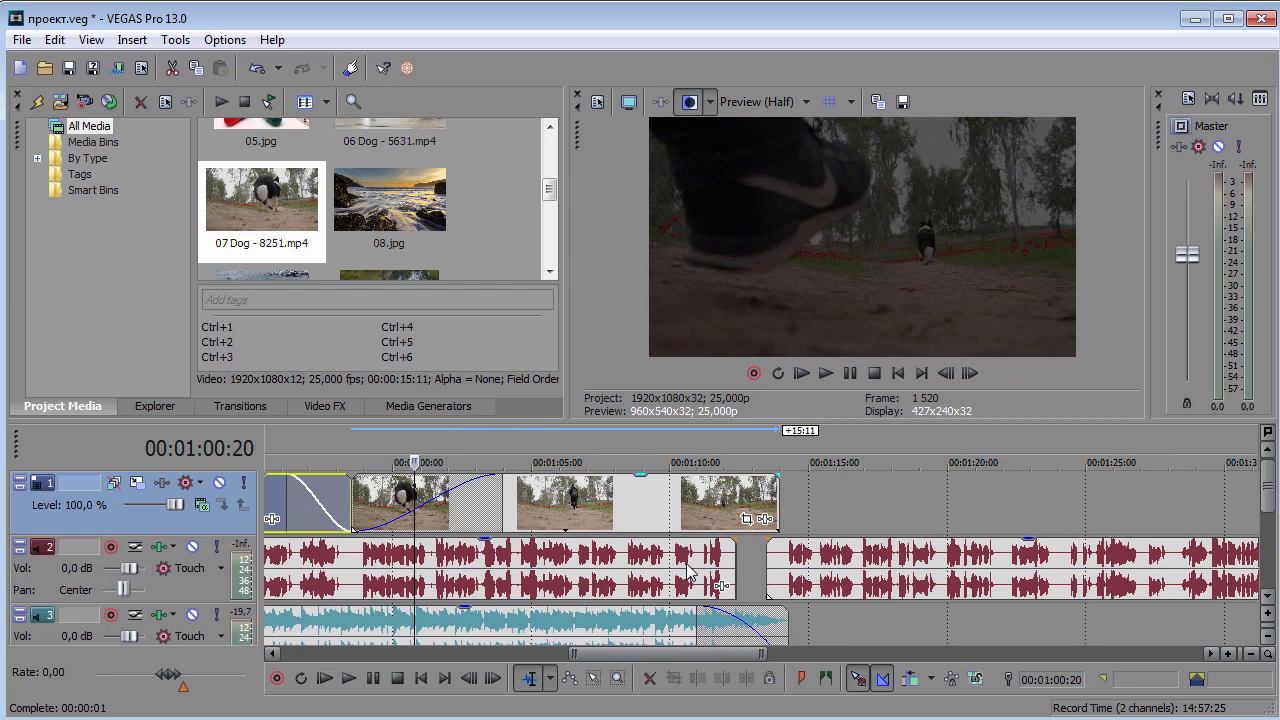
{"action": "left_click", "coordinate": [687, 570]}
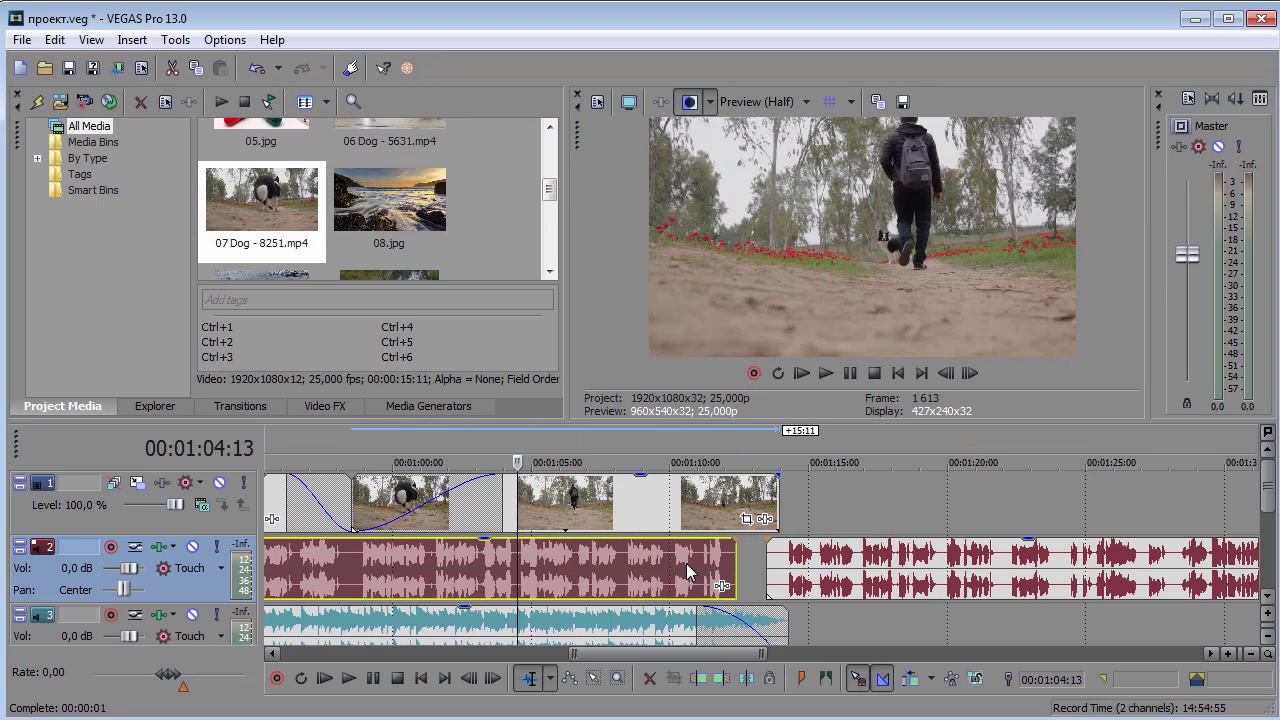
{"action": "left_click_drag", "start_coordinate": [778, 476], "coordinate": [668, 476]}
{"action": "left_click_drag", "start_coordinate": [647, 518], "coordinate": [627, 518]}
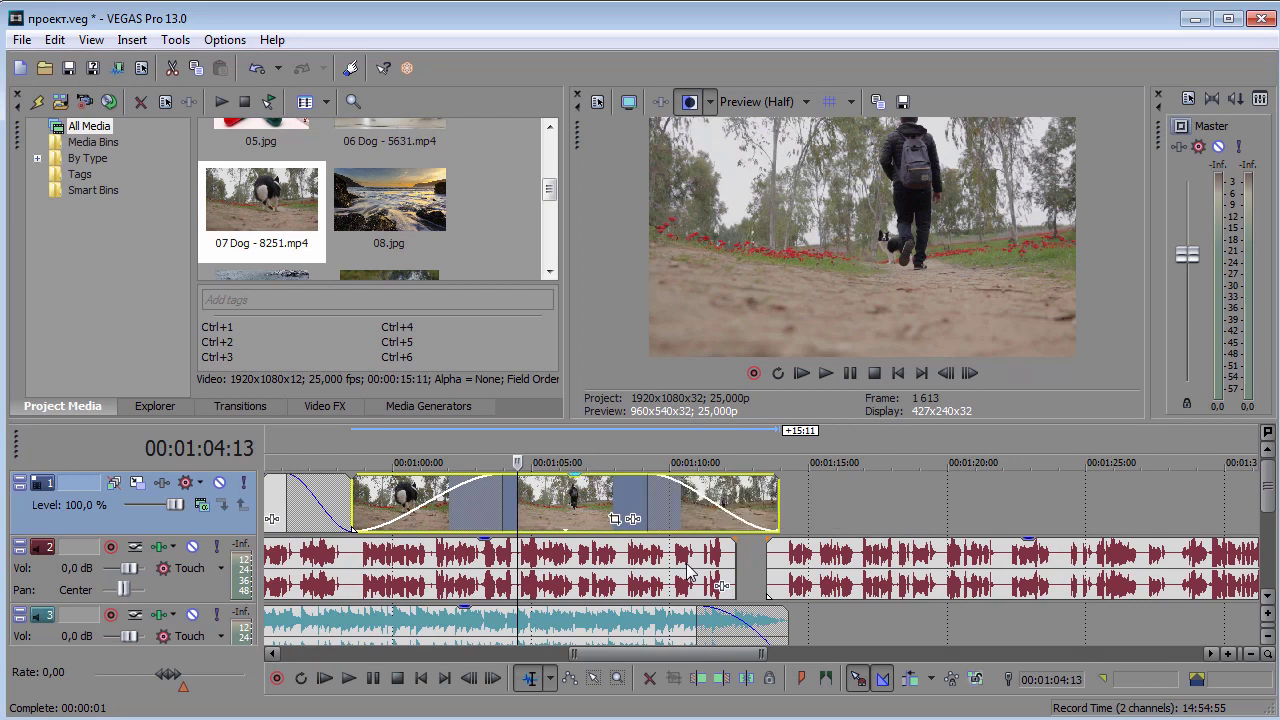
{"action": "right_click", "coordinate": [688, 572]}
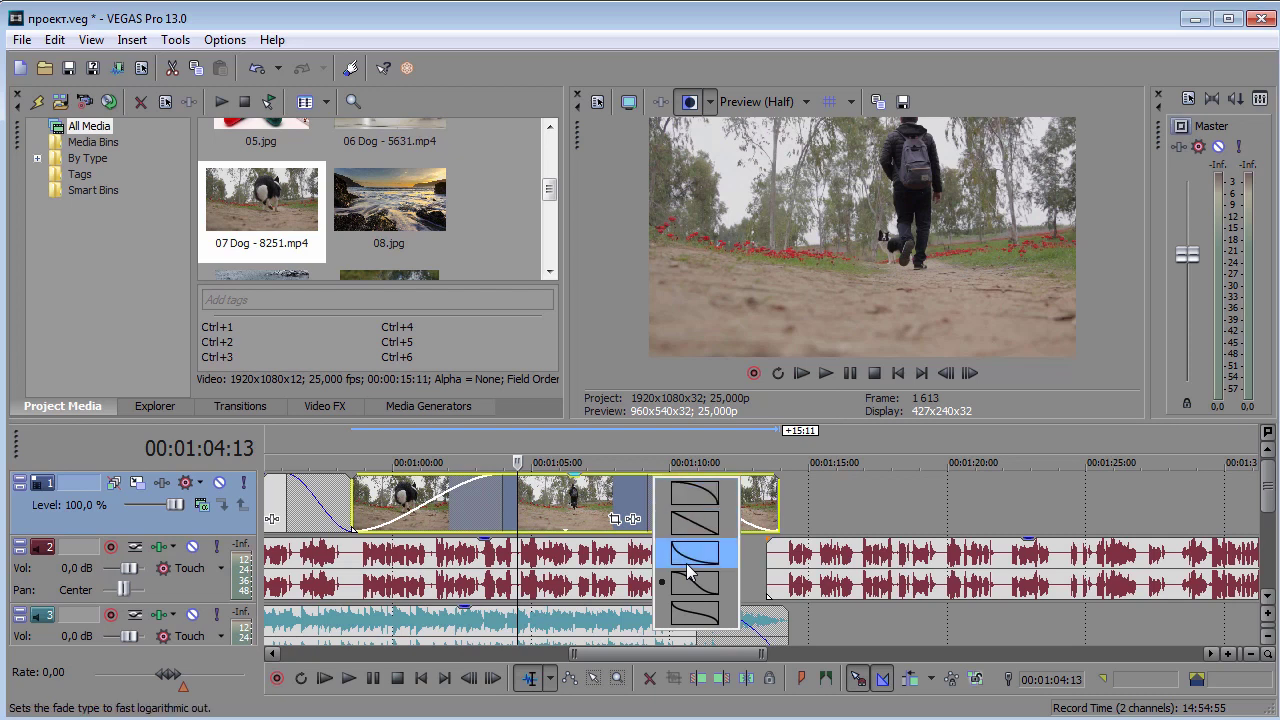
{"action": "left_click", "coordinate": [687, 563]}
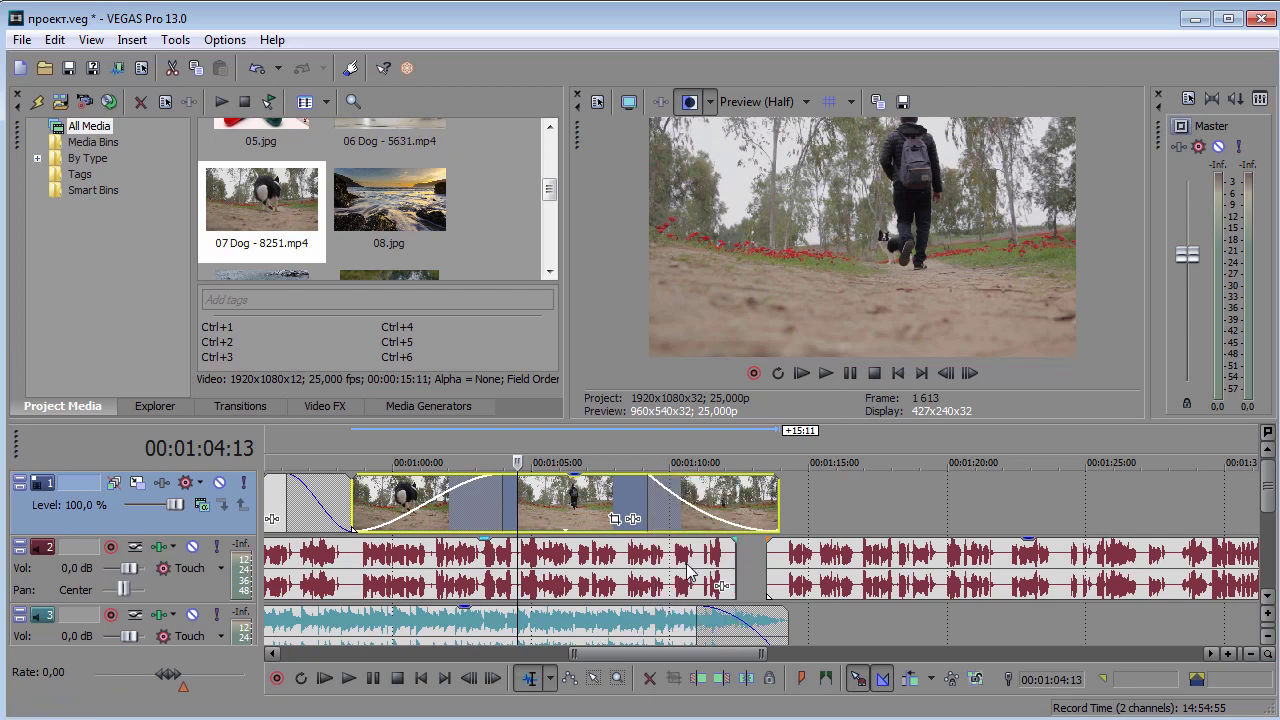
Check the poem script in Word for the next picture, and place 08.jpg on the VEGAS video track at about 00:01:14:07.
{"action": "key", "text": "alt+Tab"}
{"action": "scroll", "coordinate": [688, 572], "scroll_direction": "down", "scroll_amount": 5}
{"action": "scroll", "coordinate": [687, 571], "scroll_direction": "down", "scroll_amount": 1}
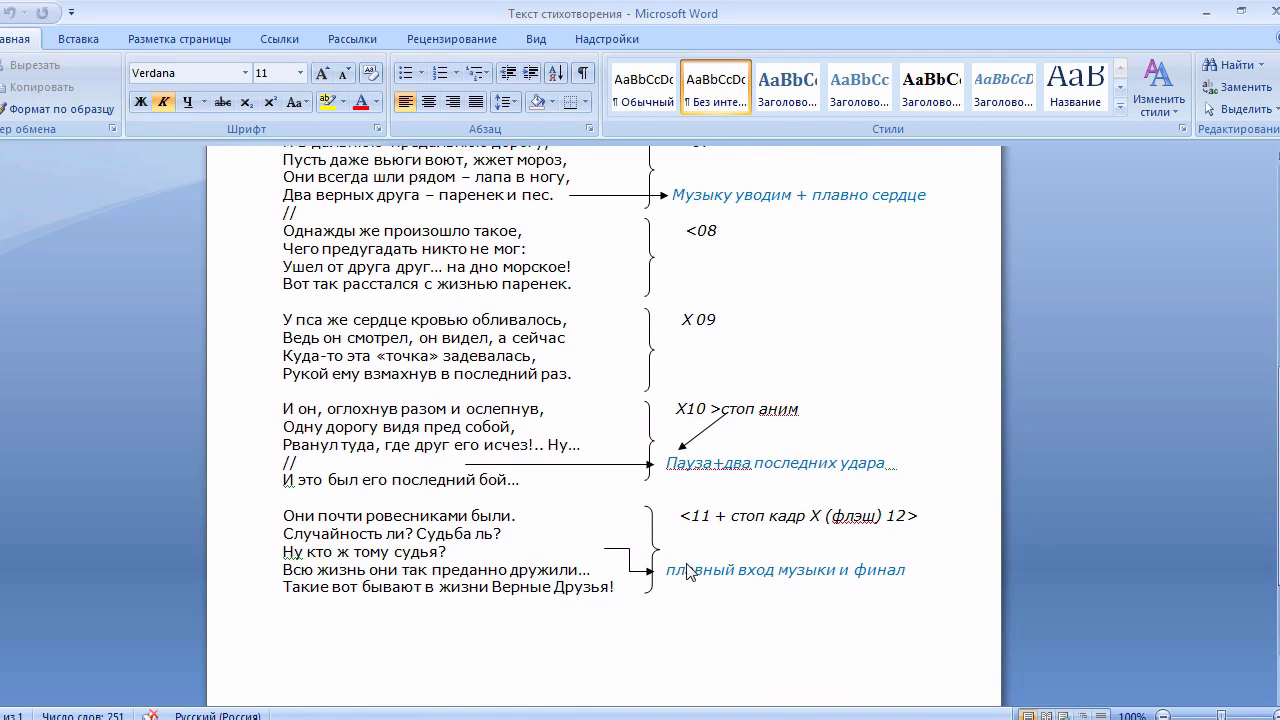
{"action": "double_click", "coordinate": [703, 230]}
{"action": "key", "text": "Home"}
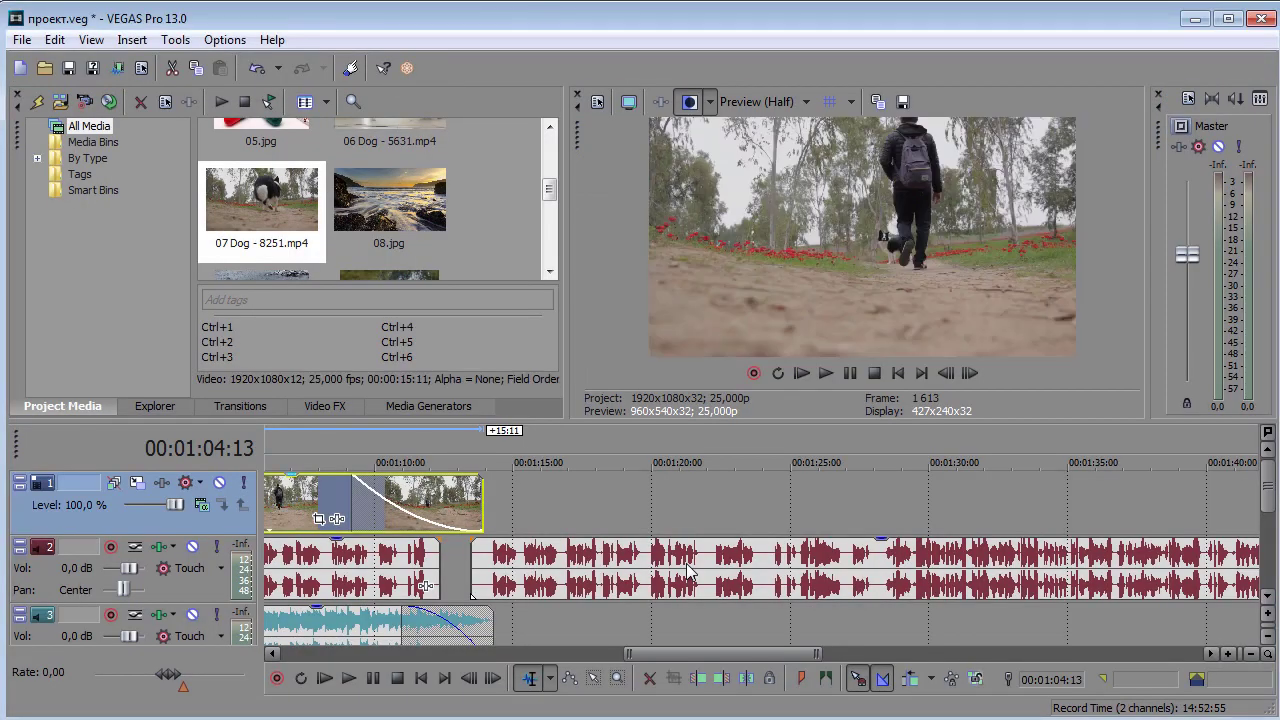
{"action": "key", "text": "Right"}
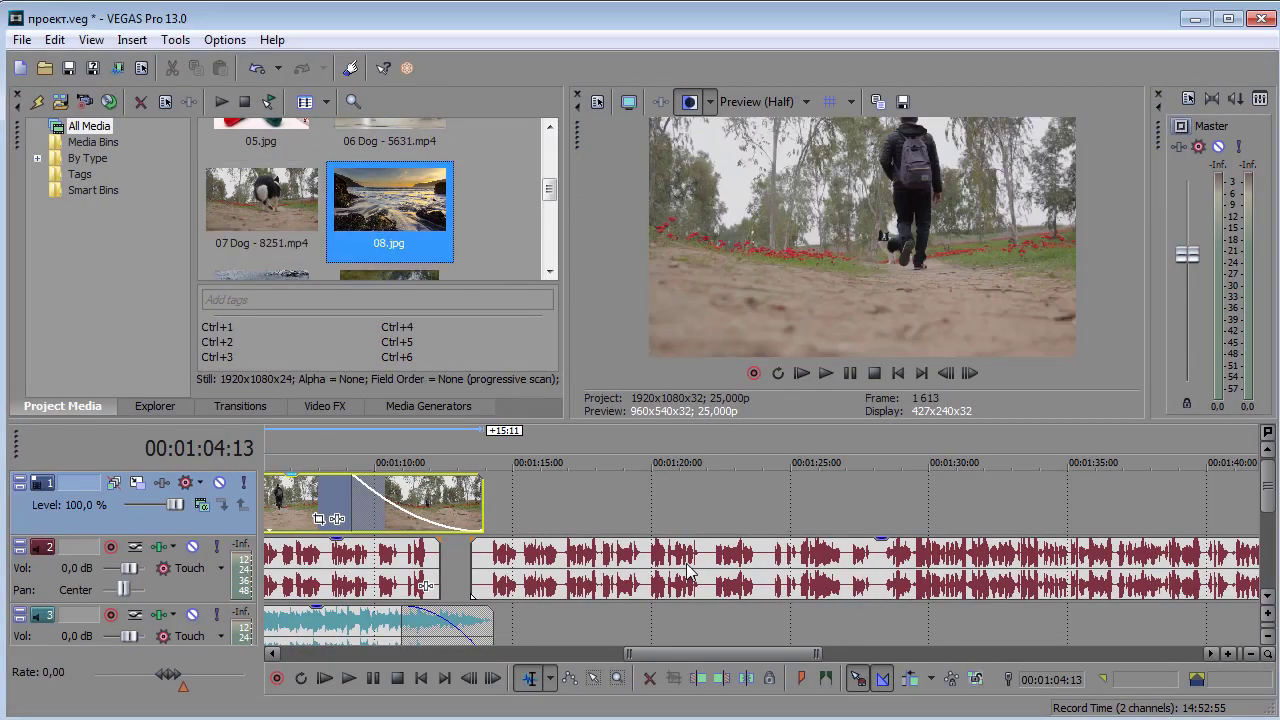
{"action": "left_click_drag", "start_coordinate": [500, 502], "coordinate": [492, 502]}
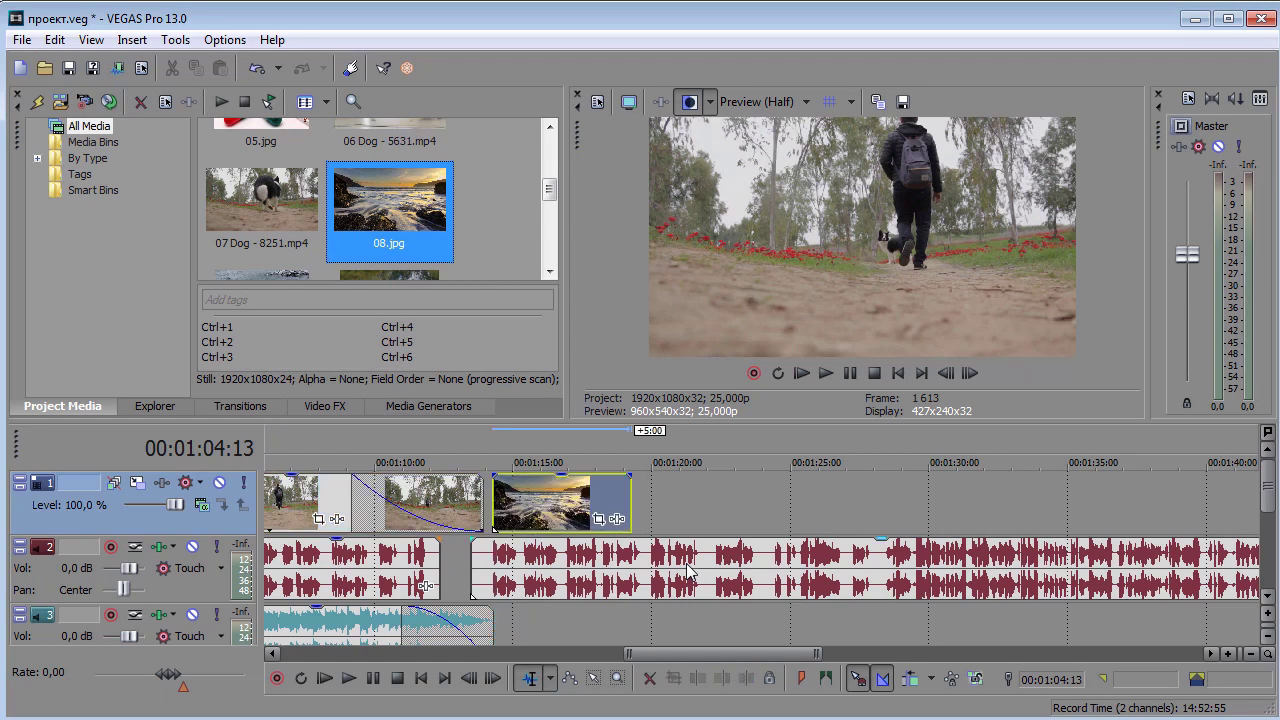
Extend the 08.jpg clip to about 00:01:24:23 to match the narration, and add a fade-in of about three seconds.
{"action": "left_click", "coordinate": [686, 570]}
{"action": "key", "text": "space"}
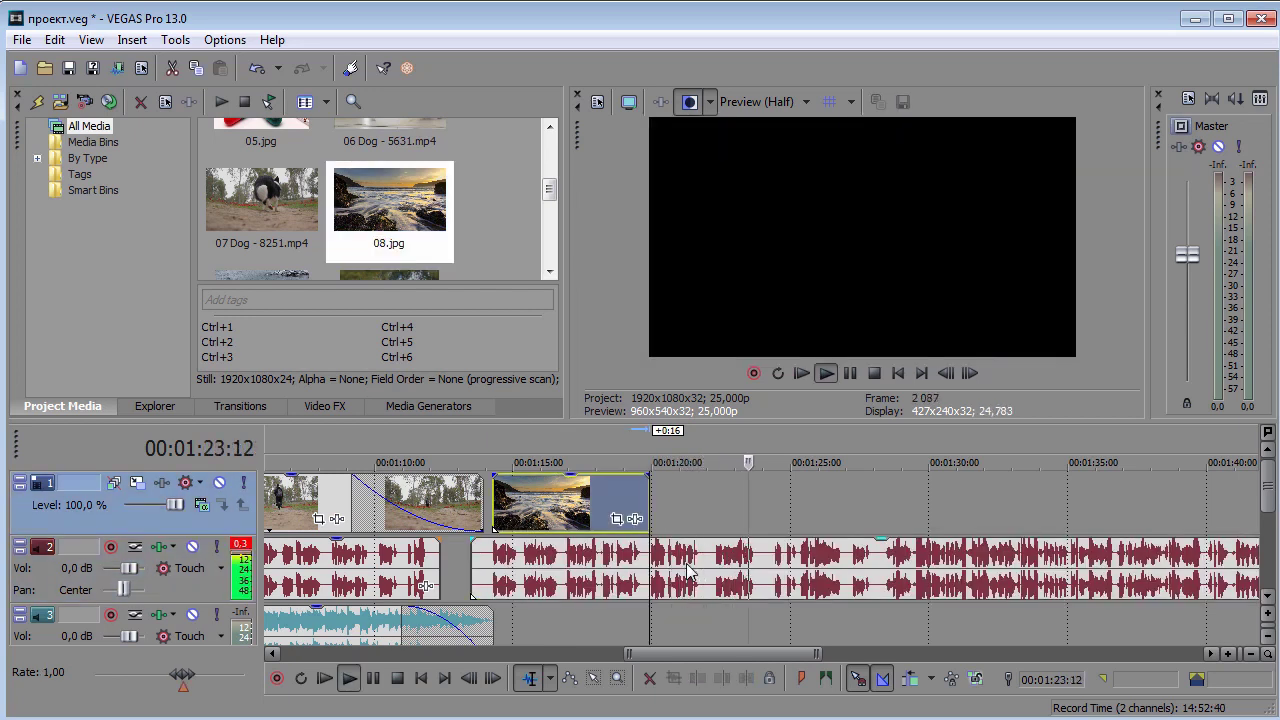
{"action": "key", "text": "space"}
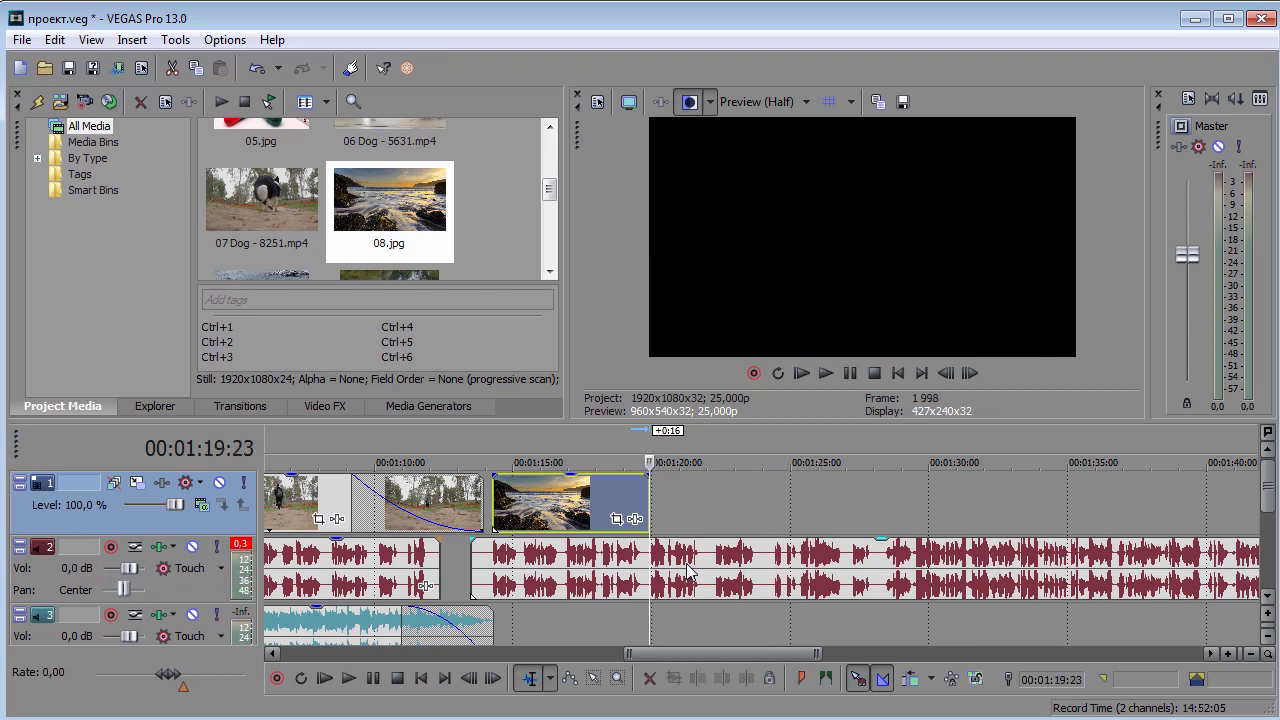
{"action": "left_click", "coordinate": [687, 570]}
{"action": "left_click_drag", "start_coordinate": [648, 500], "coordinate": [789, 500]}
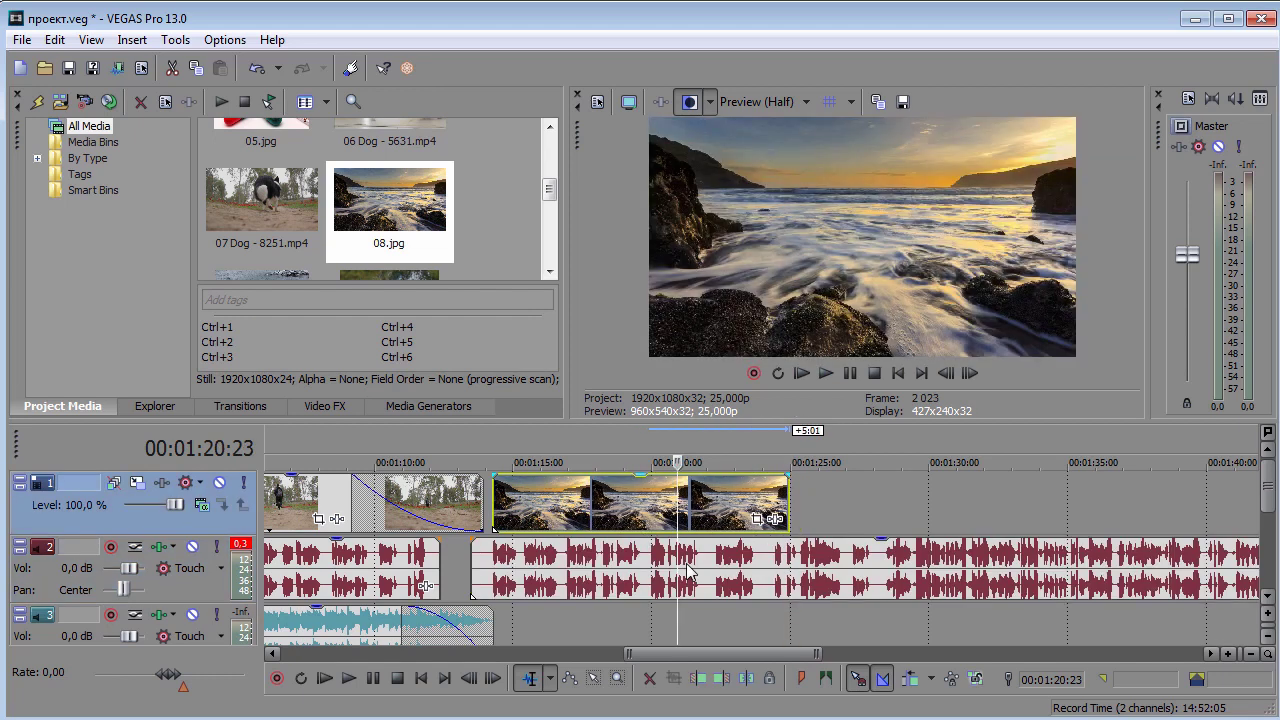
{"action": "left_click_drag", "start_coordinate": [494, 477], "coordinate": [594, 478]}
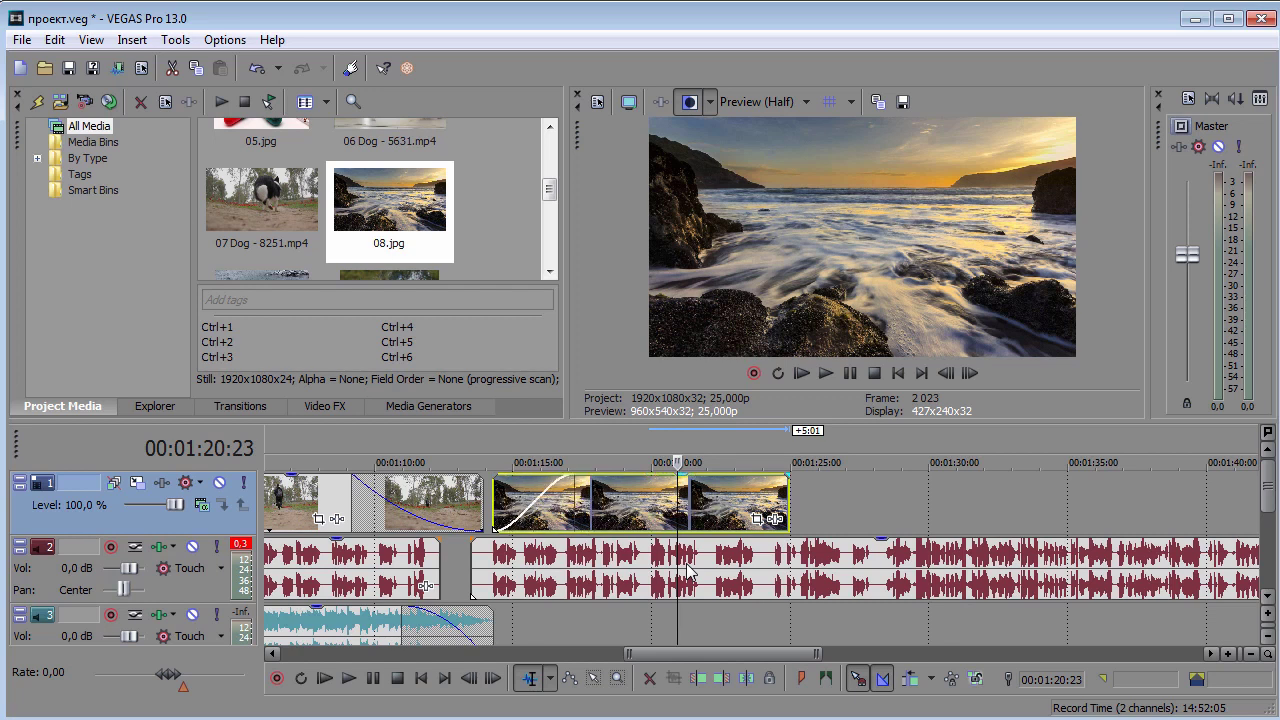
Animate the 08.jpg clip with Pan/Crop, using a tighter crop at its start and the full frame at its end.
{"action": "left_click", "coordinate": [757, 519]}
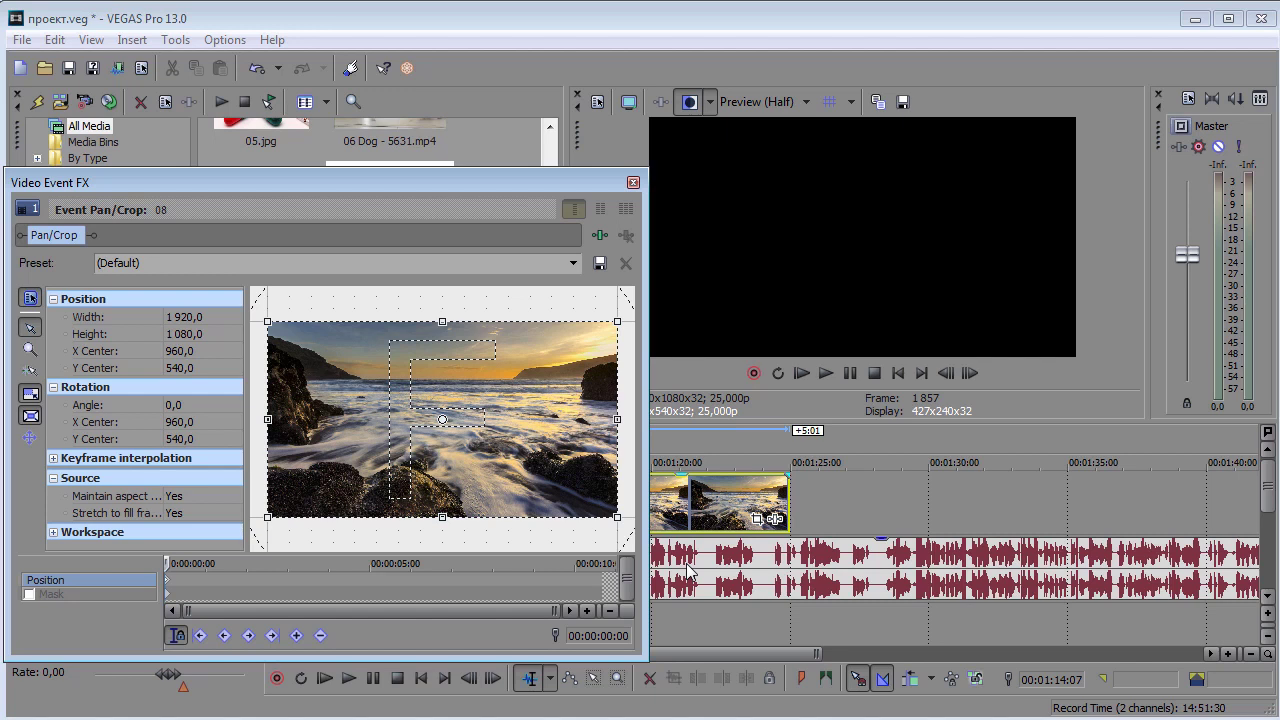
{"action": "key", "text": "End"}
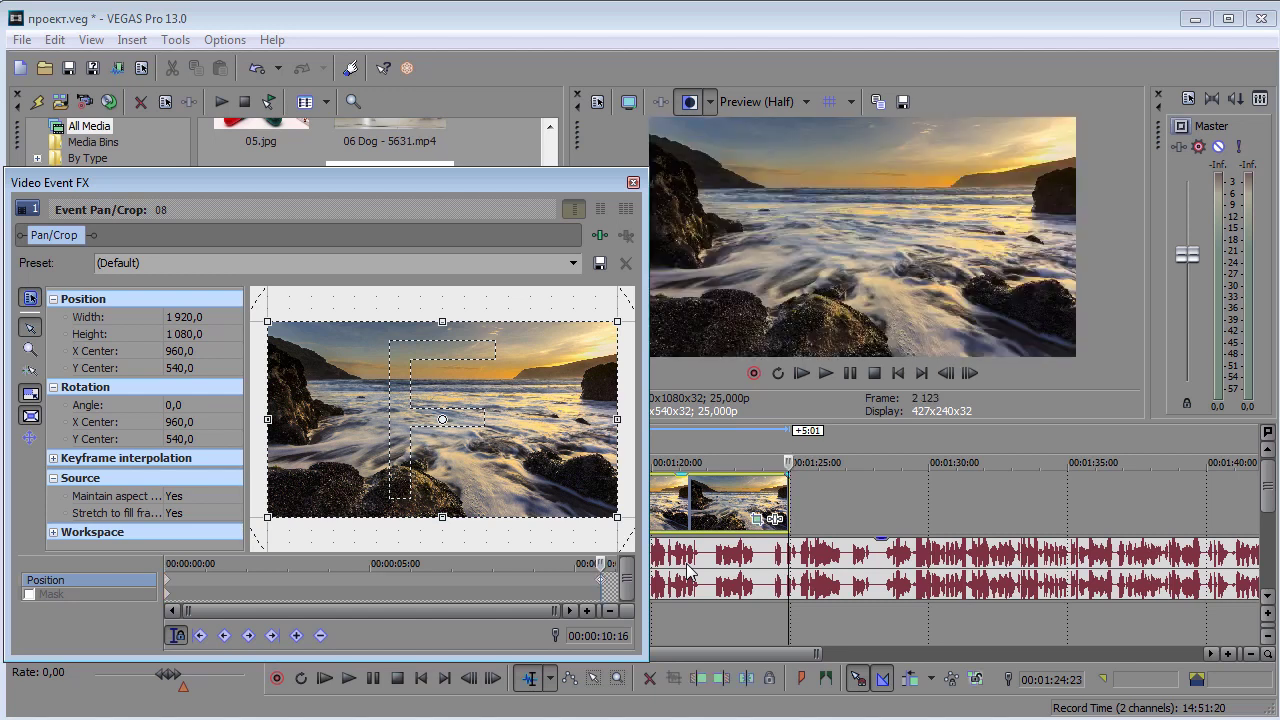
{"action": "key", "text": "Home"}
{"action": "left_click_drag", "start_coordinate": [617, 517], "coordinate": [555, 483]}
{"action": "left_click_drag", "start_coordinate": [555, 355], "coordinate": [542, 363]}
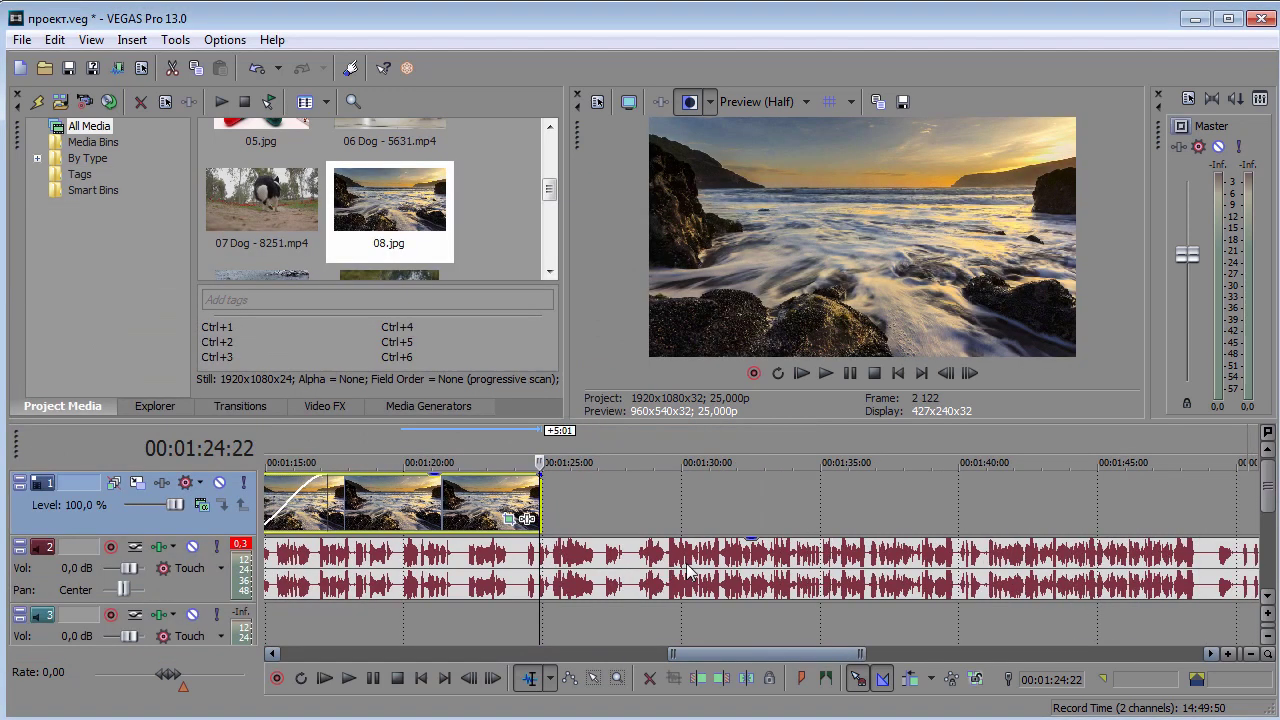
Place the 09.jpeg photo on the video track directly after the 08.jpg clip.
{"action": "left_click_drag", "start_coordinate": [549, 189], "coordinate": [549, 211]}
{"action": "mouse_move", "coordinate": [262, 176]}
{"action": "left_mouse_down"}
{"action": "mouse_move", "coordinate": [420, 260]}
{"action": "mouse_move", "coordinate": [580, 500]}
{"action": "mouse_move", "coordinate": [541, 500]}
{"action": "mouse_move", "coordinate": [592, 502]}
{"action": "left_mouse_up"}
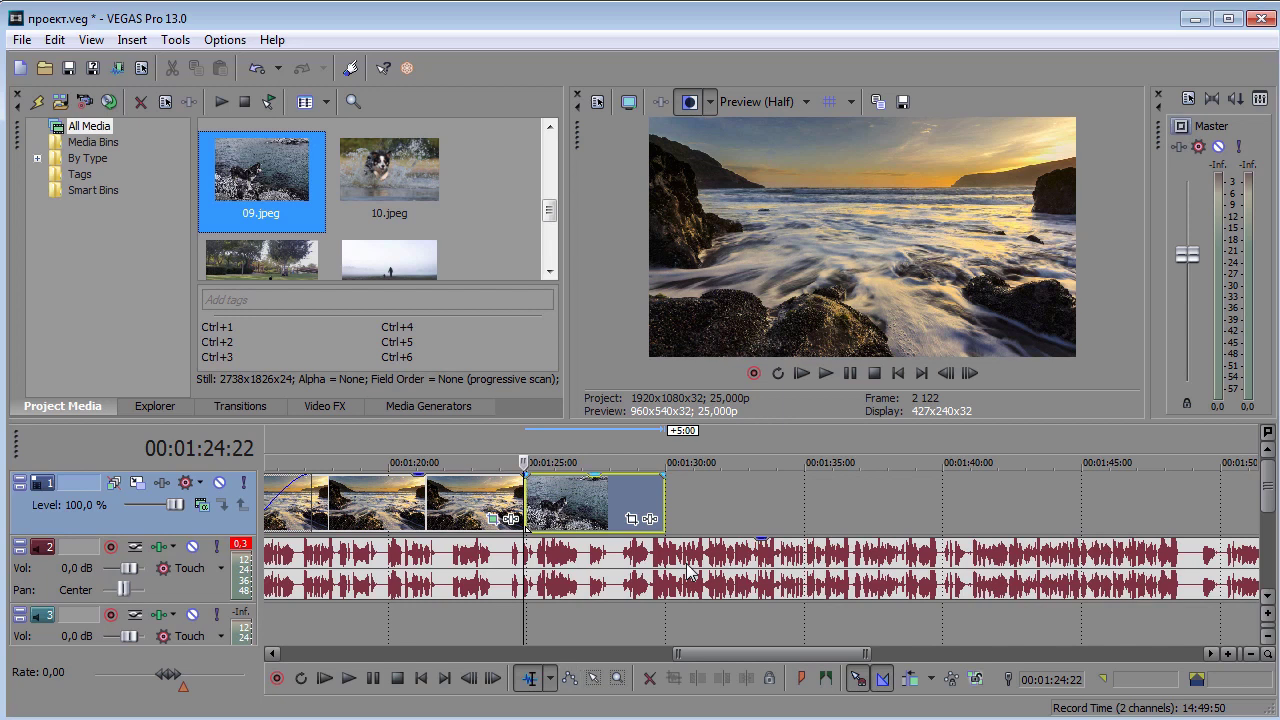
Check the poem script in Word, and overlap the 09.jpeg and 08.jpg clips in VEGAS into a crossfade of 1:16.
{"action": "key", "text": "alt+Tab"}
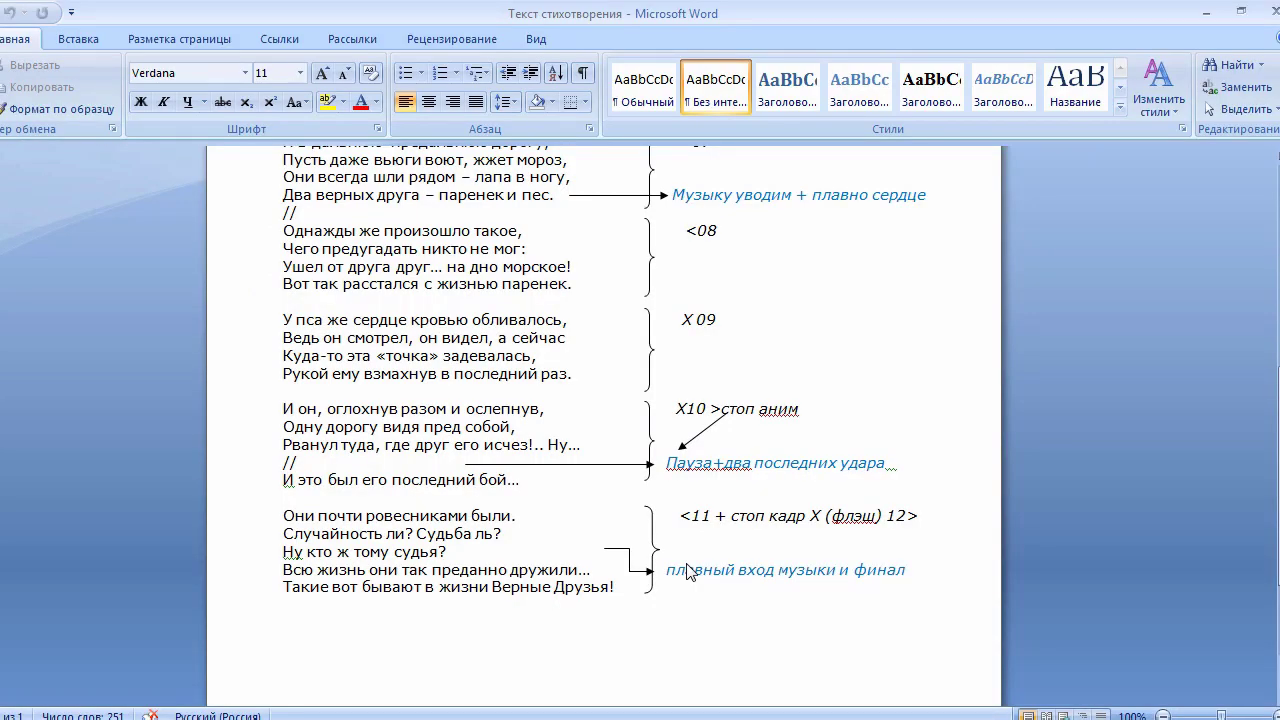
{"action": "key", "text": "alt+Tab"}
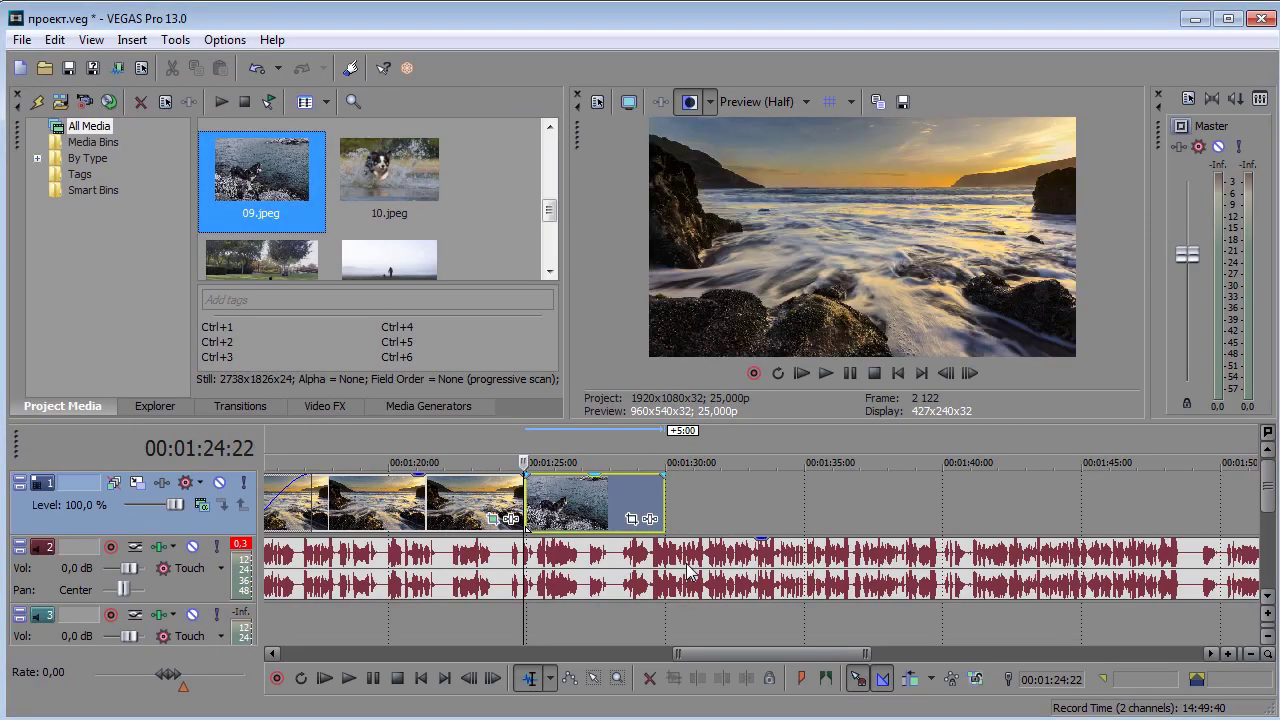
{"action": "key", "text": "alt+0"}
{"action": "key", "text": "KP_4"}
{"action": "key", "text": "KP_4"}
{"action": "key", "text": "KP_4"}
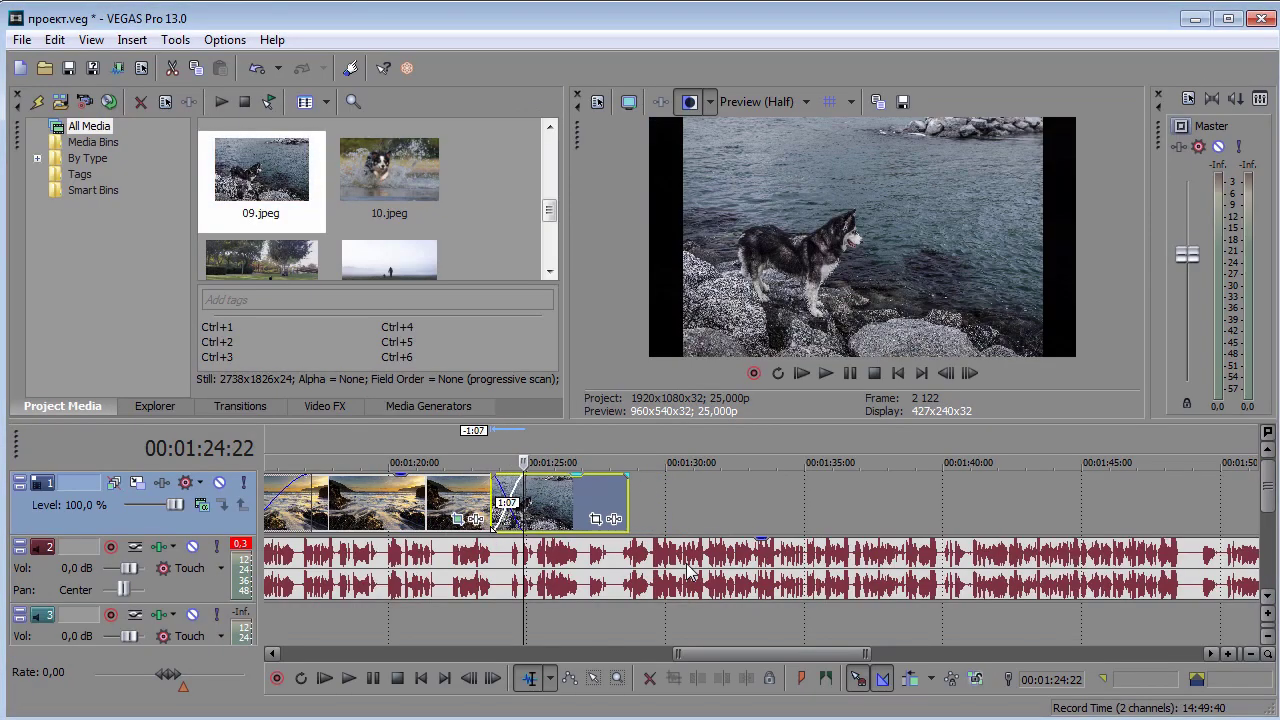
{"action": "key", "text": "KP_4"}
{"action": "key", "text": "KP_4"}
{"action": "key", "text": "KP_4"}
{"action": "key", "text": "KP_4"}
{"action": "key", "text": "KP_4"}
{"action": "key", "text": "KP_4"}
{"action": "key", "text": "KP_4"}
{"action": "key", "text": "KP_4"}
{"action": "key", "text": "KP_4"}
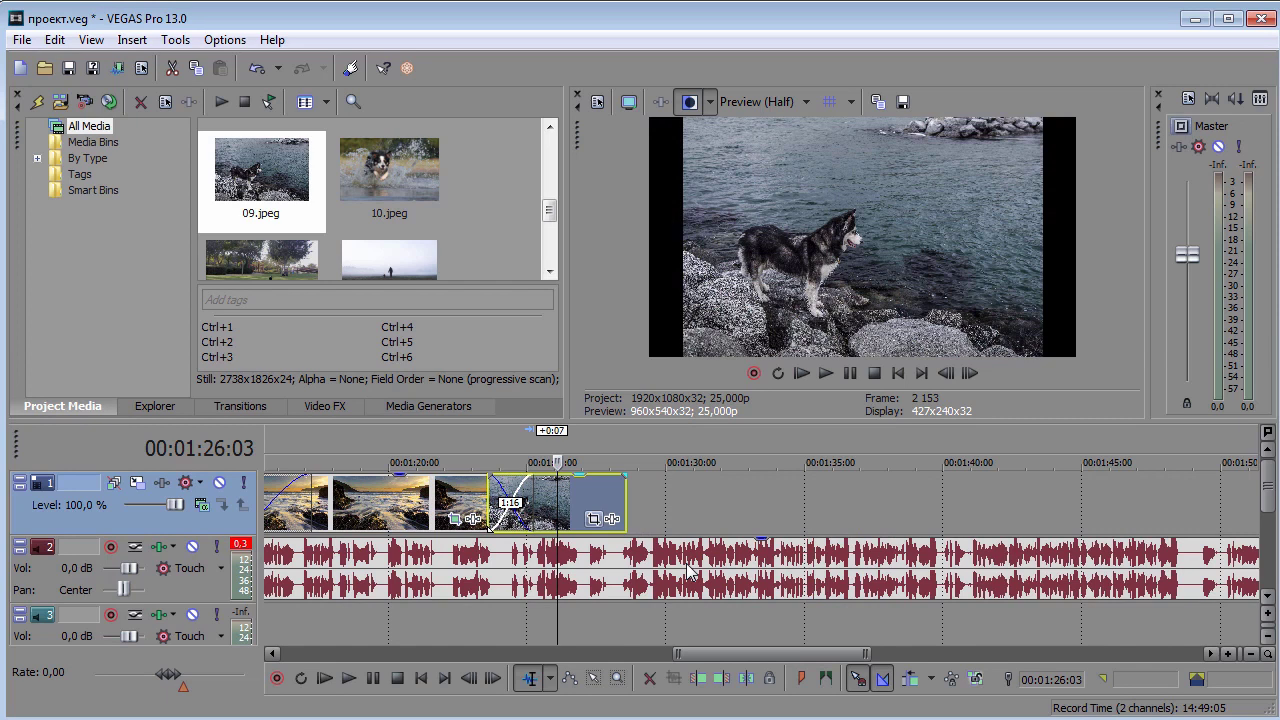
Open Pan/Crop for the 09.jpeg clip and match its starting crop frame to the output aspect.
{"action": "left_click", "coordinate": [593, 518]}
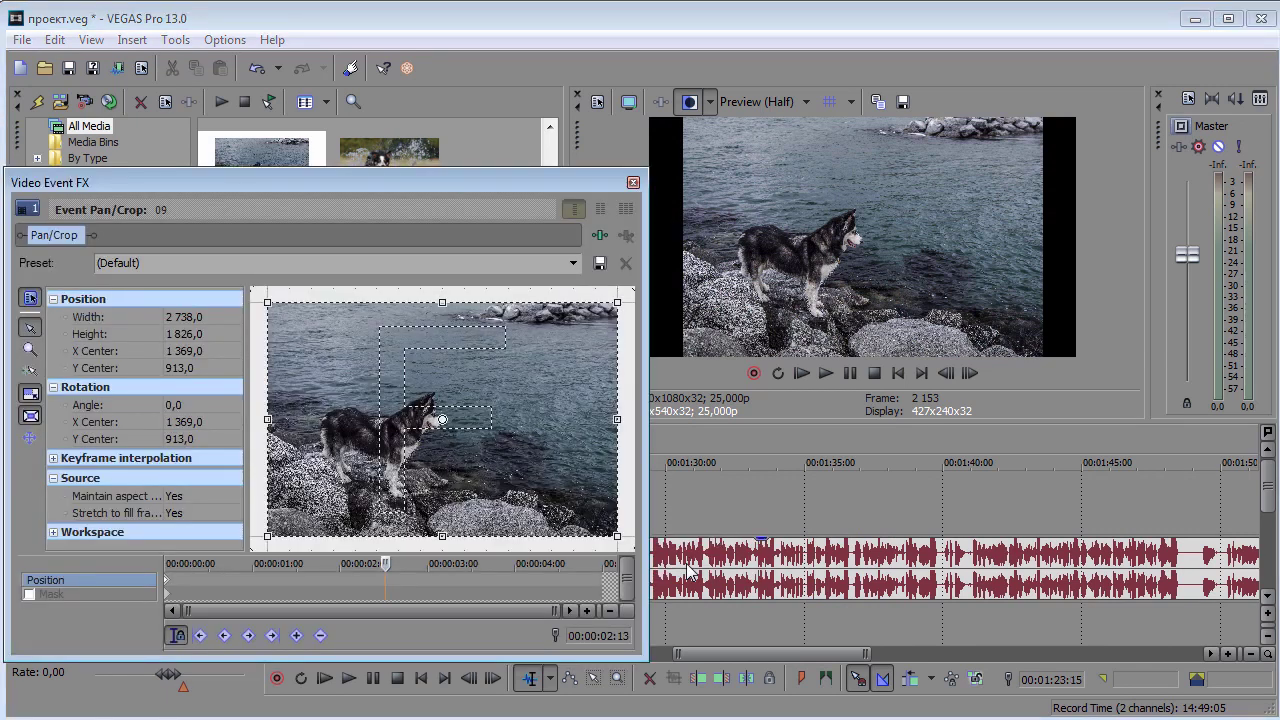
{"action": "key", "text": "Home"}
{"action": "right_click", "coordinate": [498, 481]}
{"action": "left_click", "coordinate": [583, 582]}
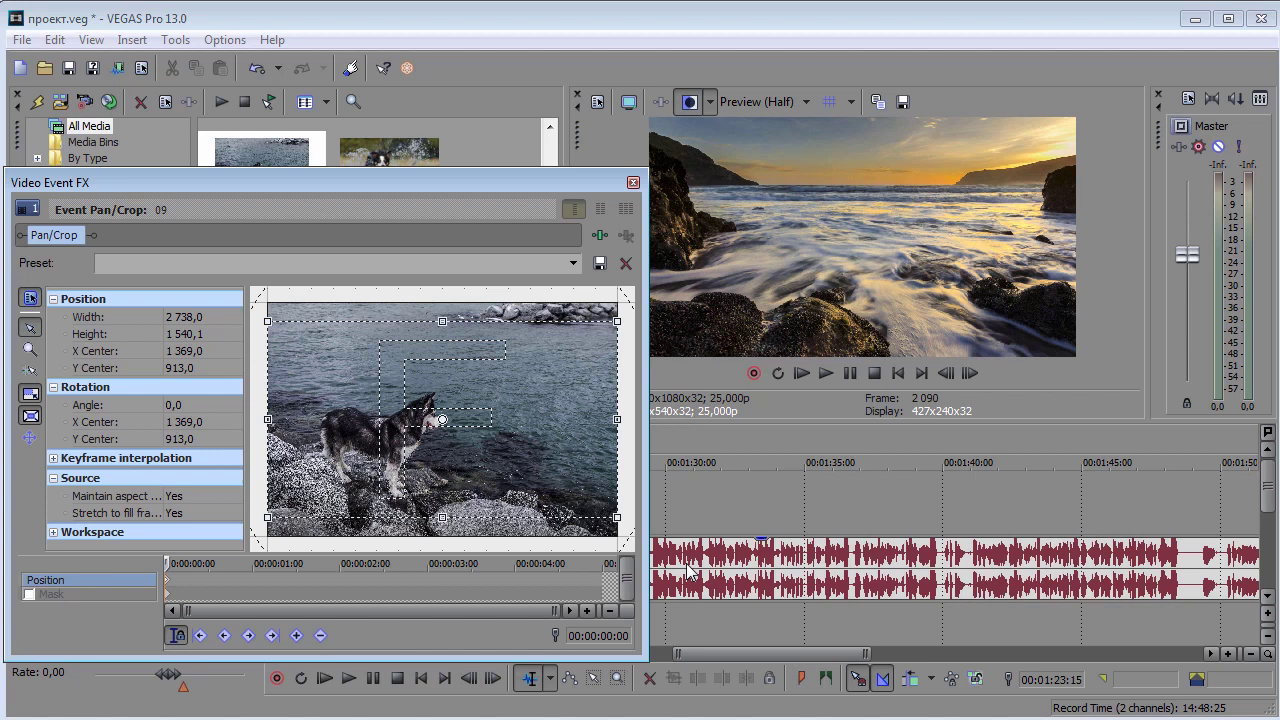
Tighten the starting crop of 09.jpeg around the dog to about 2293 × 1290, centred at about 1181, 1101, and go to the clip's end.
{"action": "left_click_drag", "start_coordinate": [617, 321], "coordinate": [603, 329]}
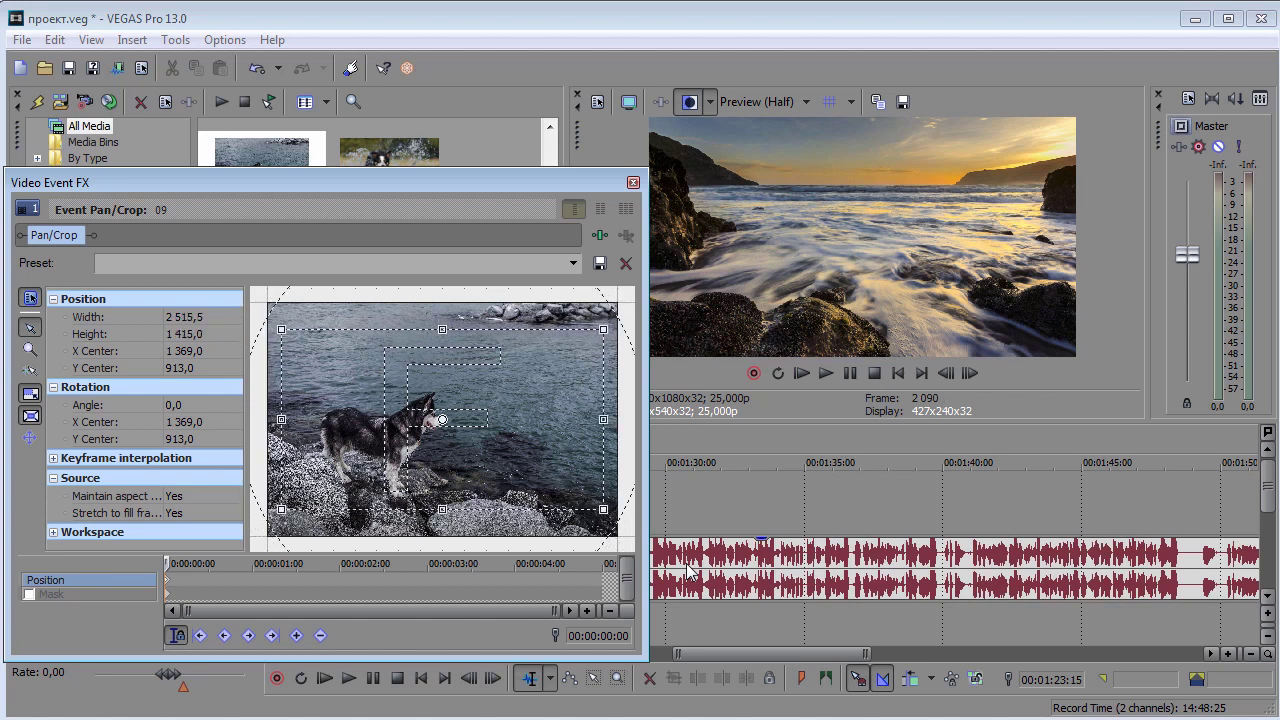
{"action": "left_click_drag", "start_coordinate": [442, 419], "coordinate": [430, 431]}
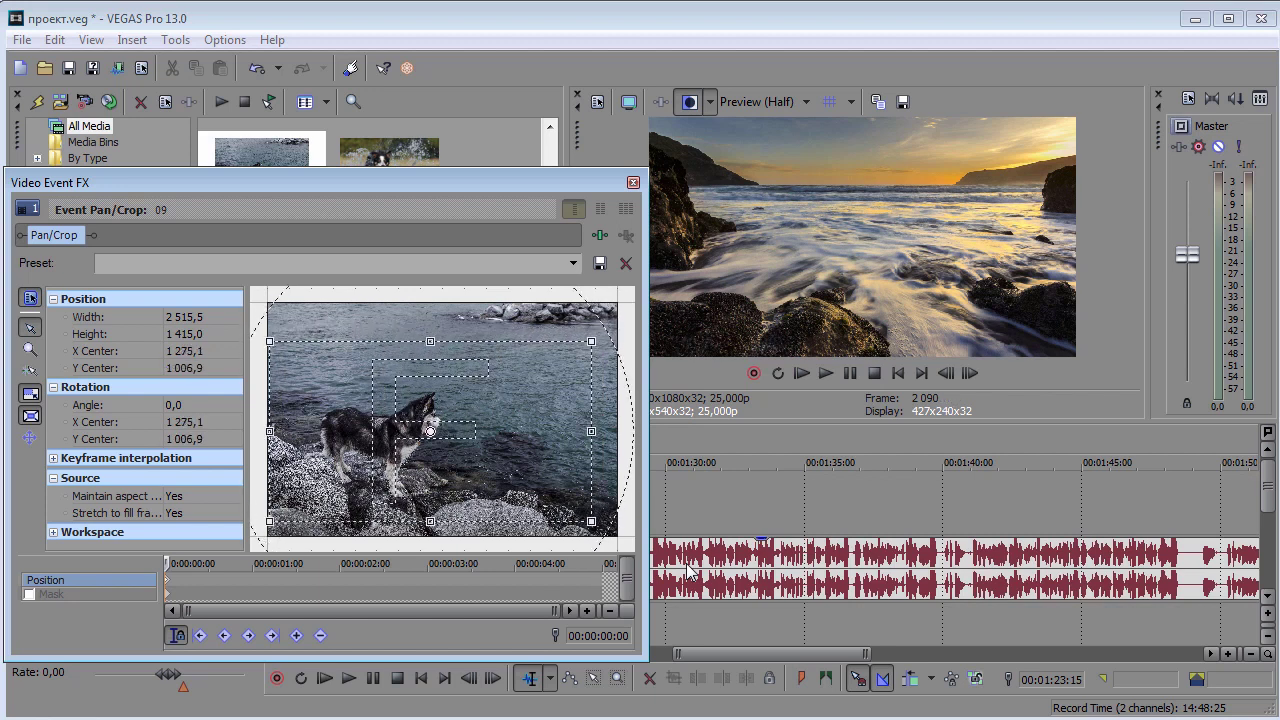
{"action": "left_click_drag", "start_coordinate": [591, 341], "coordinate": [577, 349]}
{"action": "left_click_drag", "start_coordinate": [430, 431], "coordinate": [418, 443]}
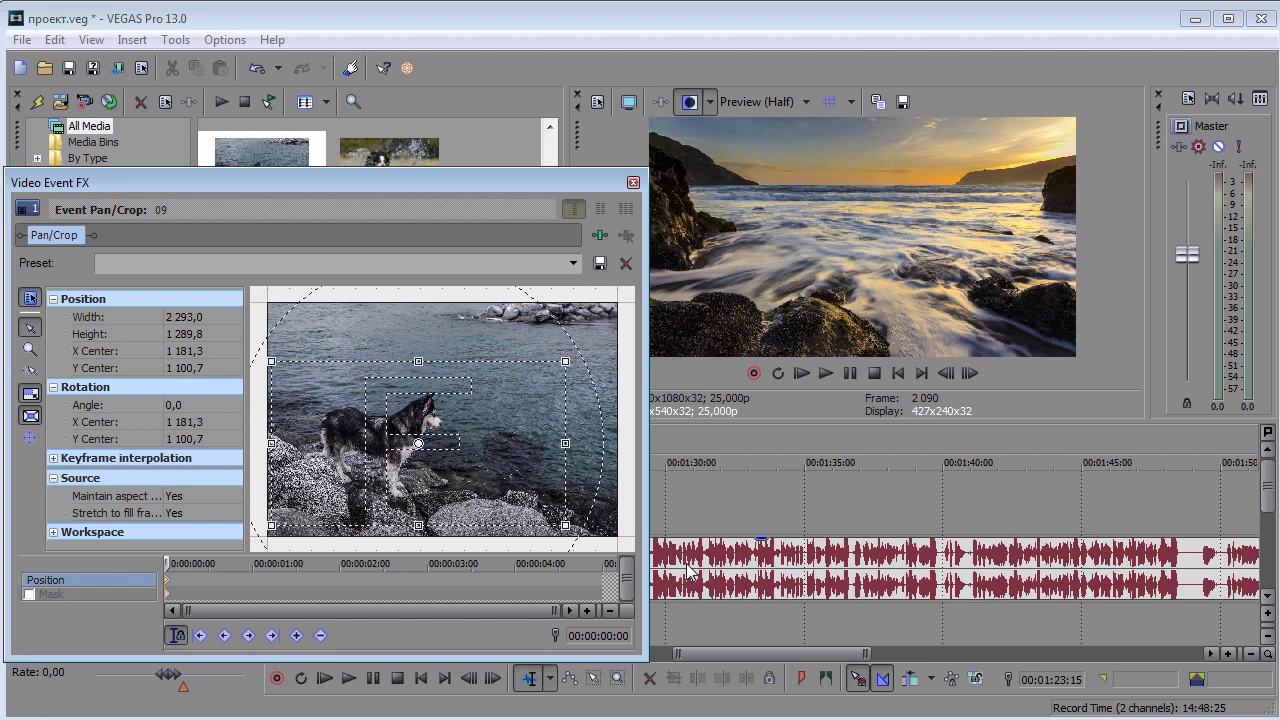
{"action": "key", "text": "End"}
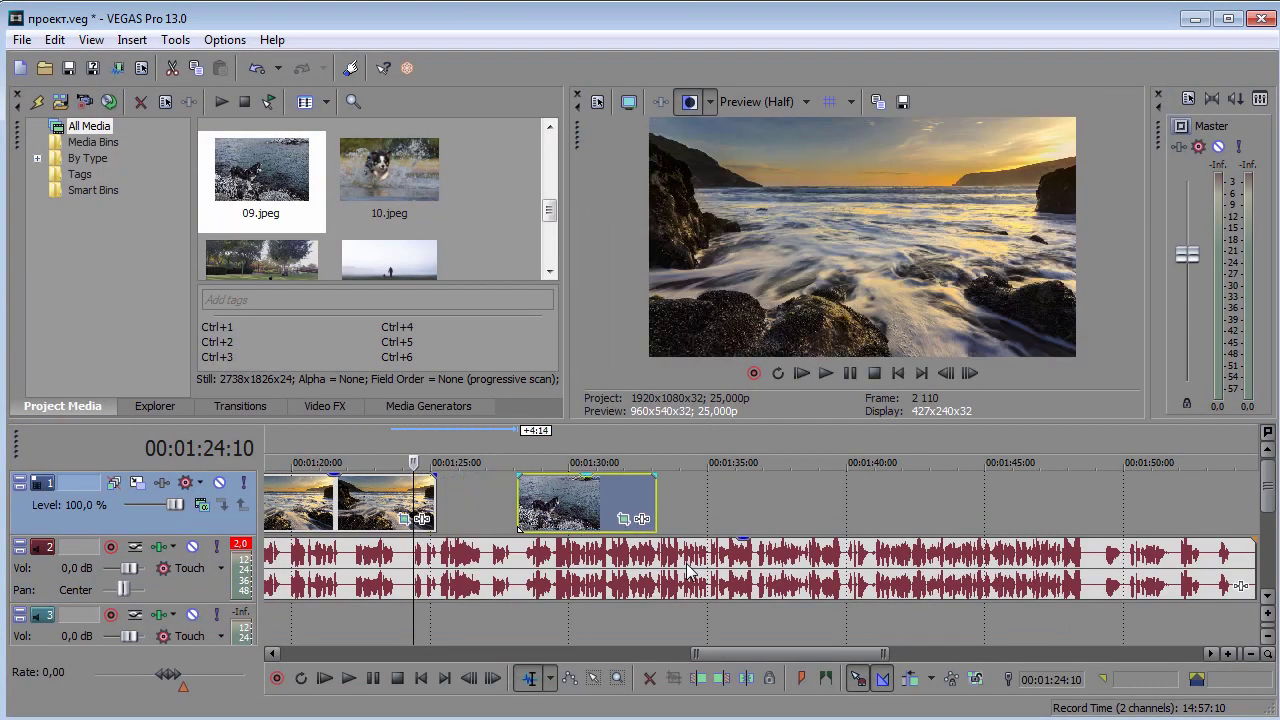
Listen to the narration and extend the end of the 08.jpg clip over 09.jpeg into a 1:09 crossfade.
{"action": "left_click", "coordinate": [690, 572]}
{"action": "key", "text": "space"}
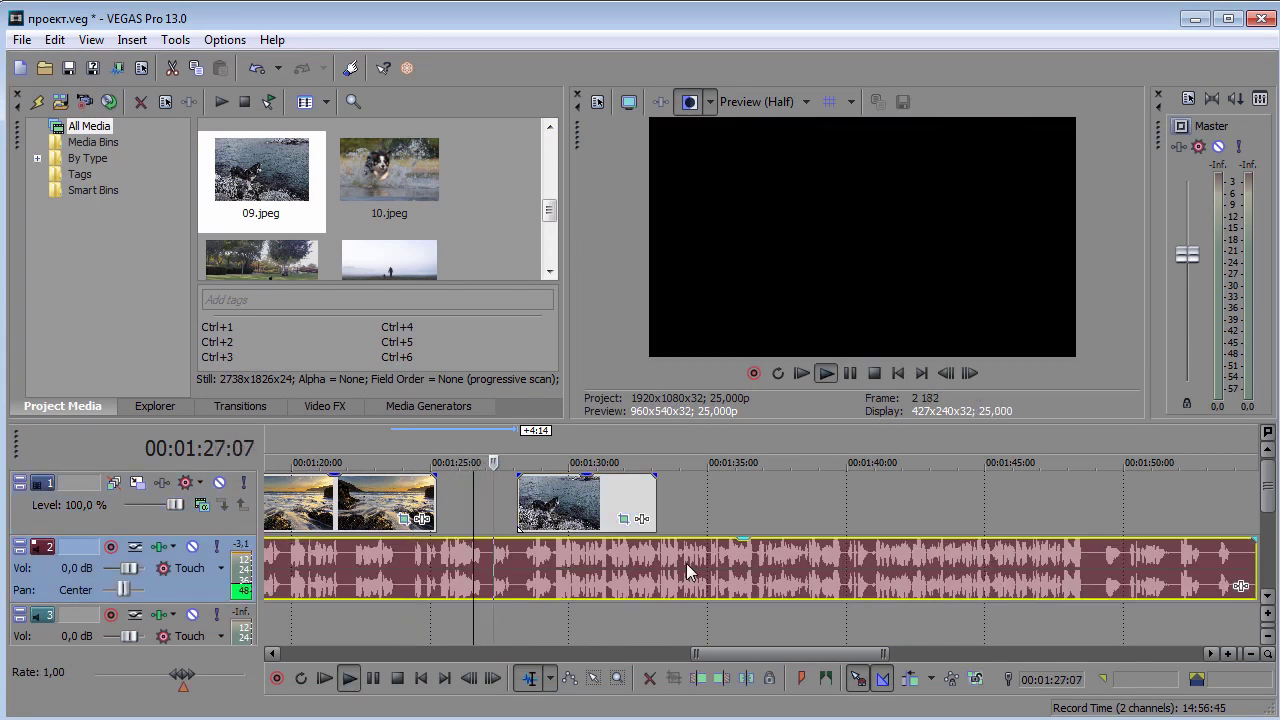
{"action": "key", "text": "space"}
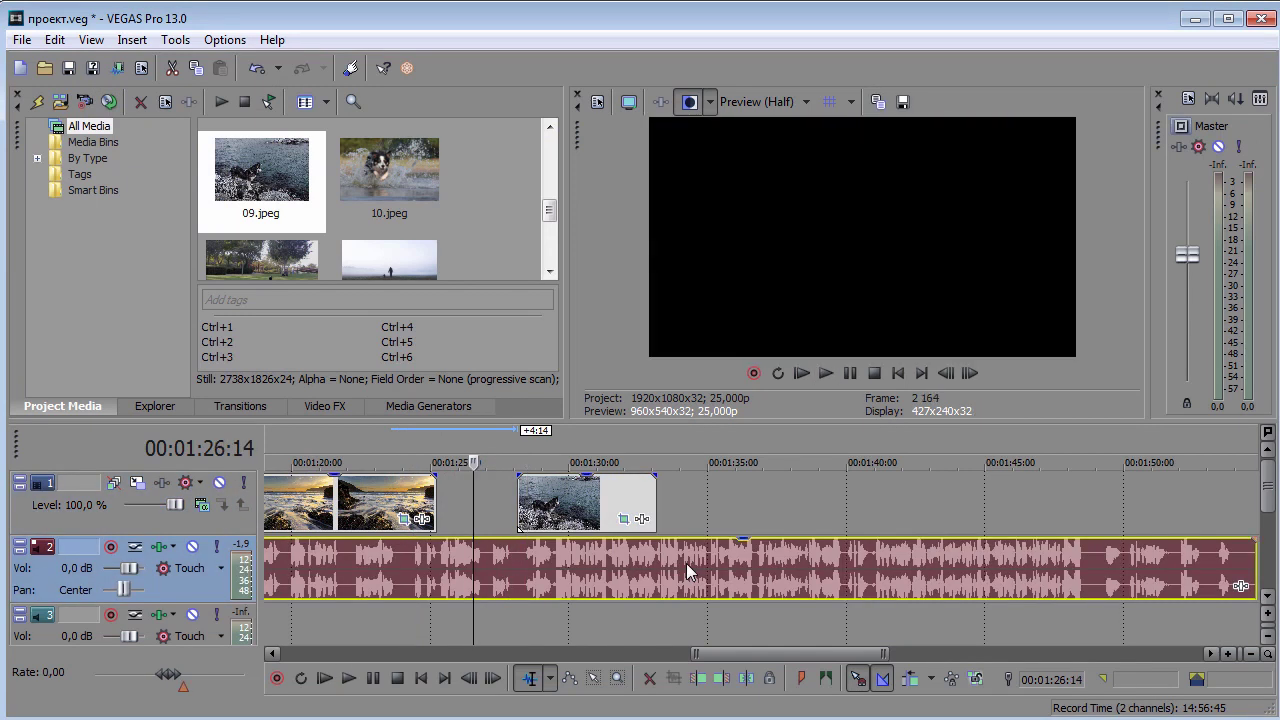
{"action": "left_click_drag", "start_coordinate": [436, 500], "coordinate": [555, 500]}
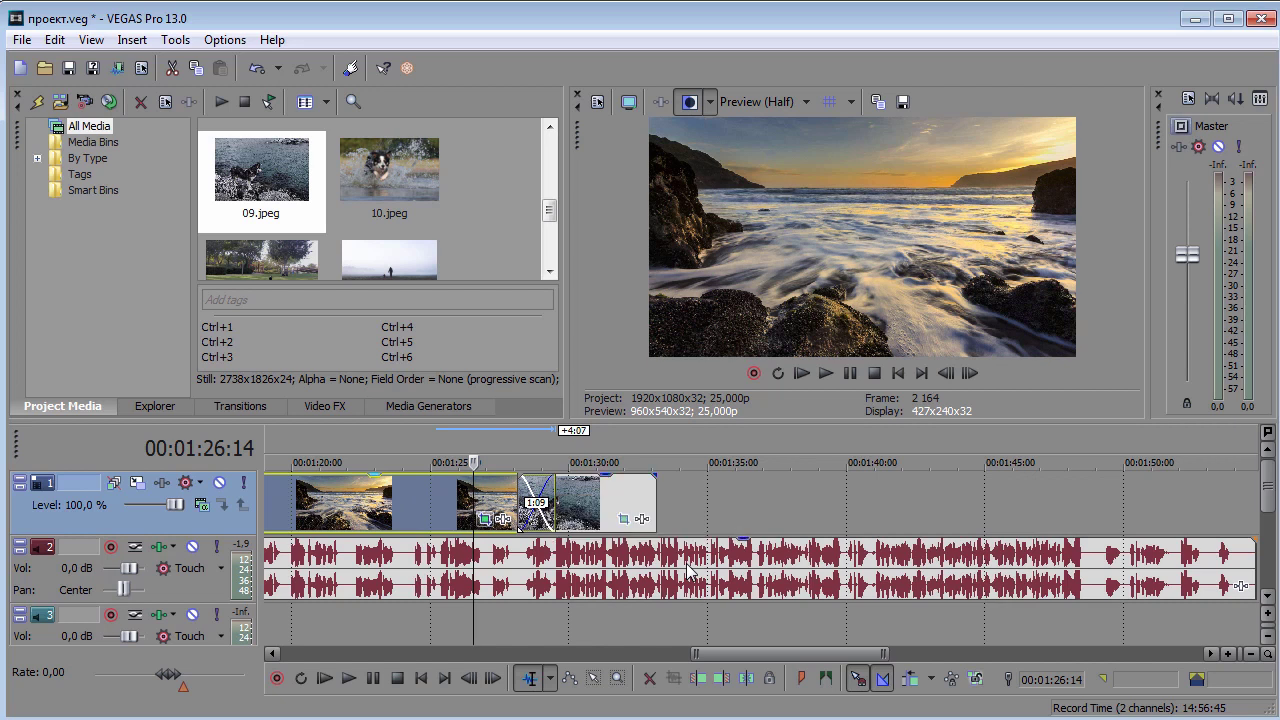
Move the last Pan/Crop keyframe of the 08.jpg clip to the end of the extended clip.
{"action": "left_click", "coordinate": [484, 519]}
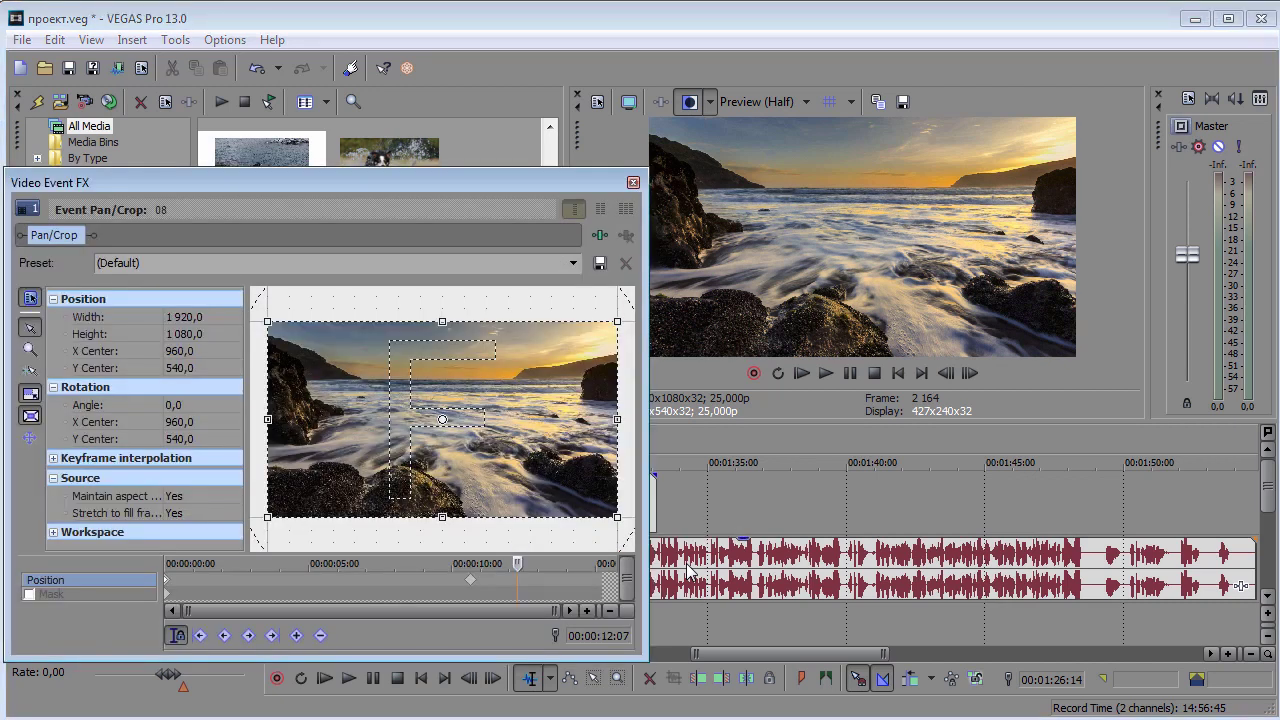
{"action": "left_click_drag", "start_coordinate": [482, 579], "coordinate": [597, 579]}
{"action": "key", "text": "Escape"}
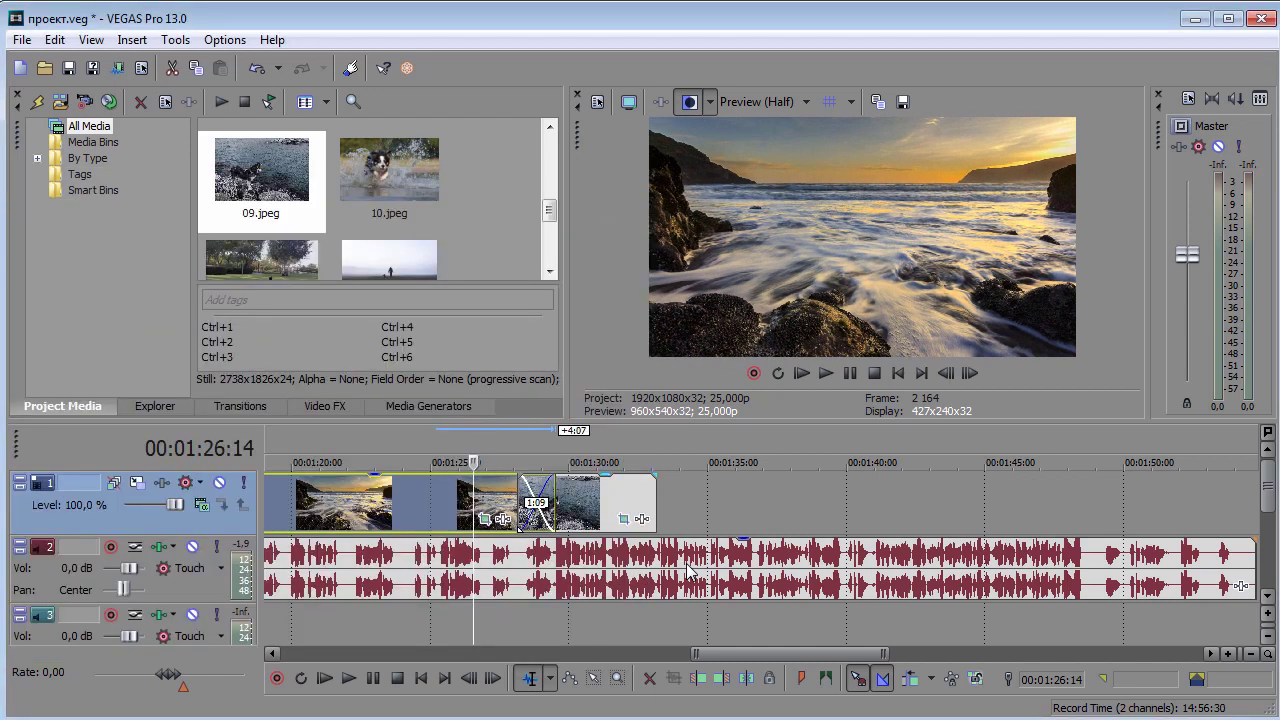
Extend the start of the 09.jpeg clip earlier and fine-tune it to a 1:18 crossfade with 08.jpg.
{"action": "left_click", "coordinate": [519, 491]}
{"action": "left_click_drag", "start_coordinate": [519, 491], "coordinate": [502, 491]}
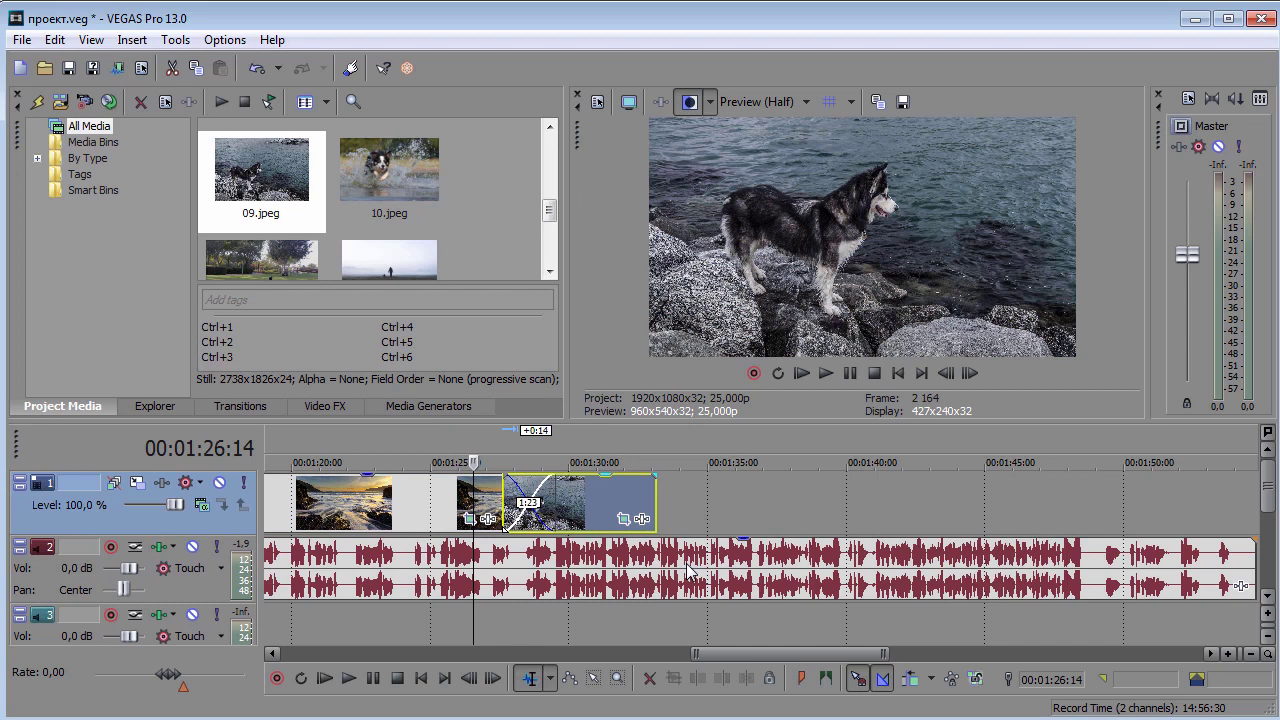
{"action": "key", "text": "KP_6"}
{"action": "key", "text": "KP_6"}
{"action": "key", "text": "KP_6"}
{"action": "key", "text": "KP_6"}
{"action": "key", "text": "KP_6"}
{"action": "key", "text": "KP_6"}
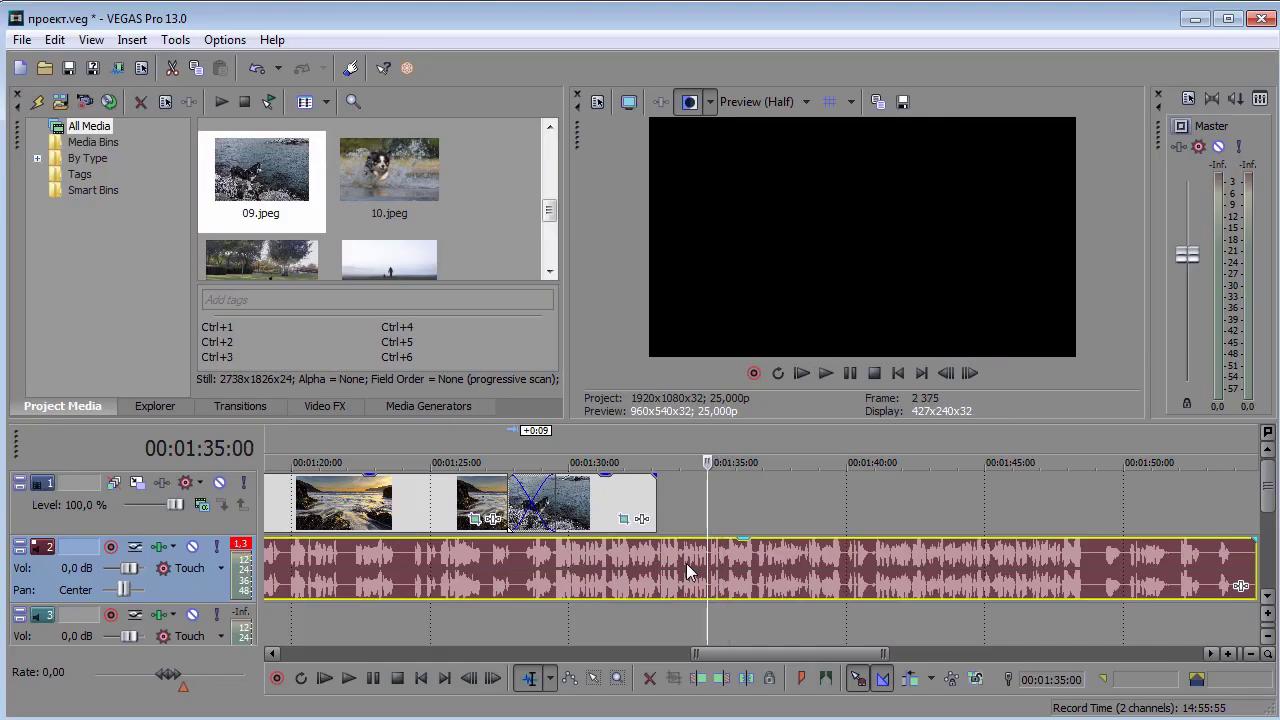
Extend the 09.jpeg clip to 00:01:40:23 to suit the narration, and put its final Pan/Crop keyframe at 00:00:13:03.
{"action": "key", "text": "space"}
{"action": "key", "text": "space"}
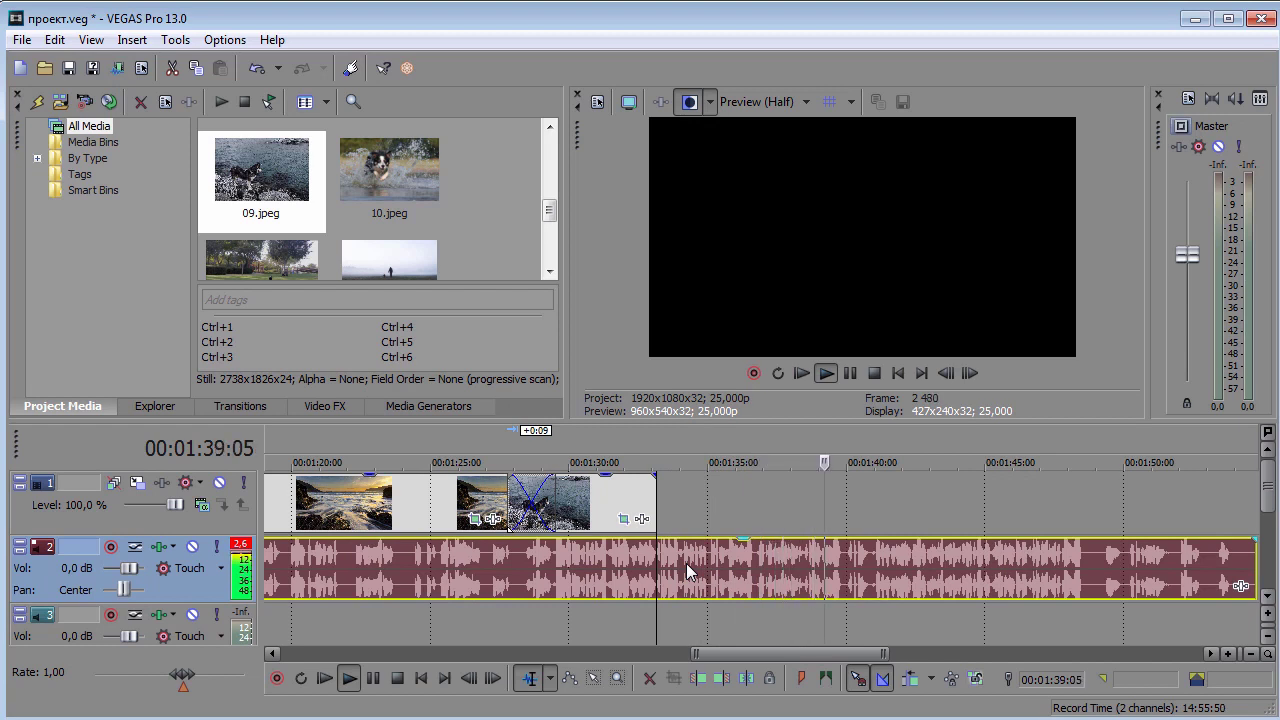
{"action": "key", "text": "space"}
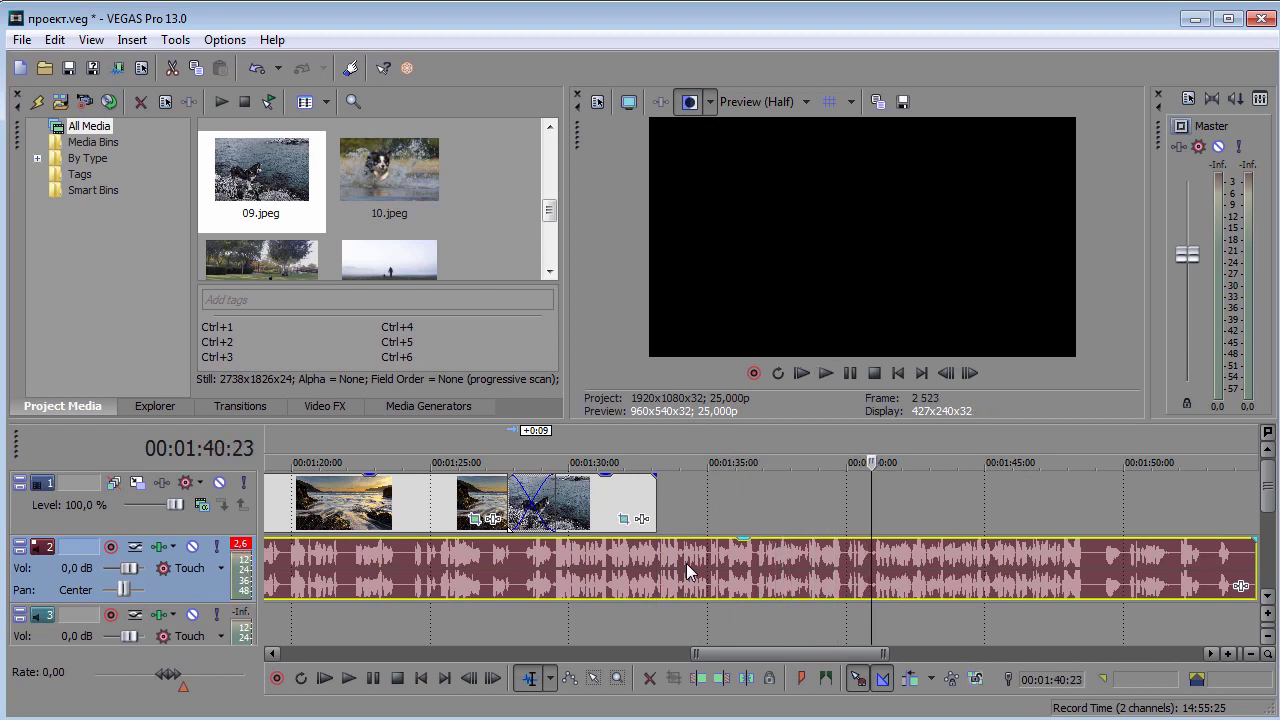
{"action": "left_click_drag", "start_coordinate": [655, 502], "coordinate": [871, 502]}
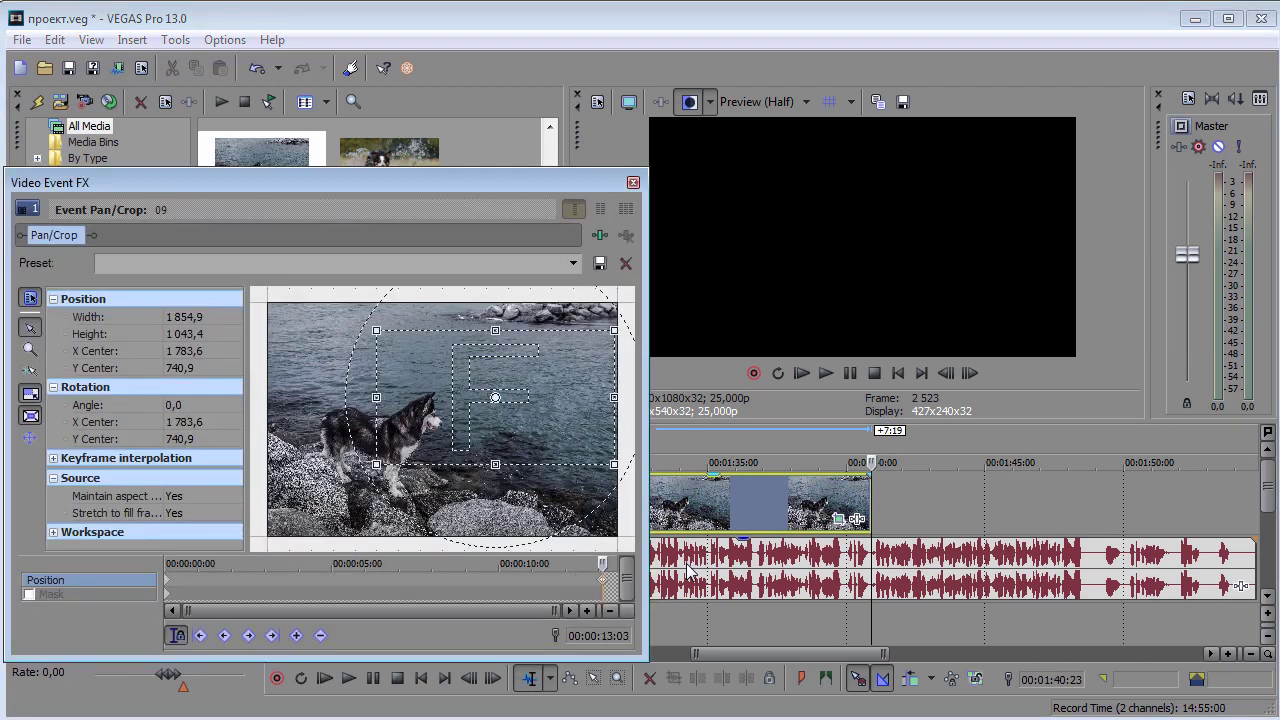
{"action": "key", "text": "alt+F4"}
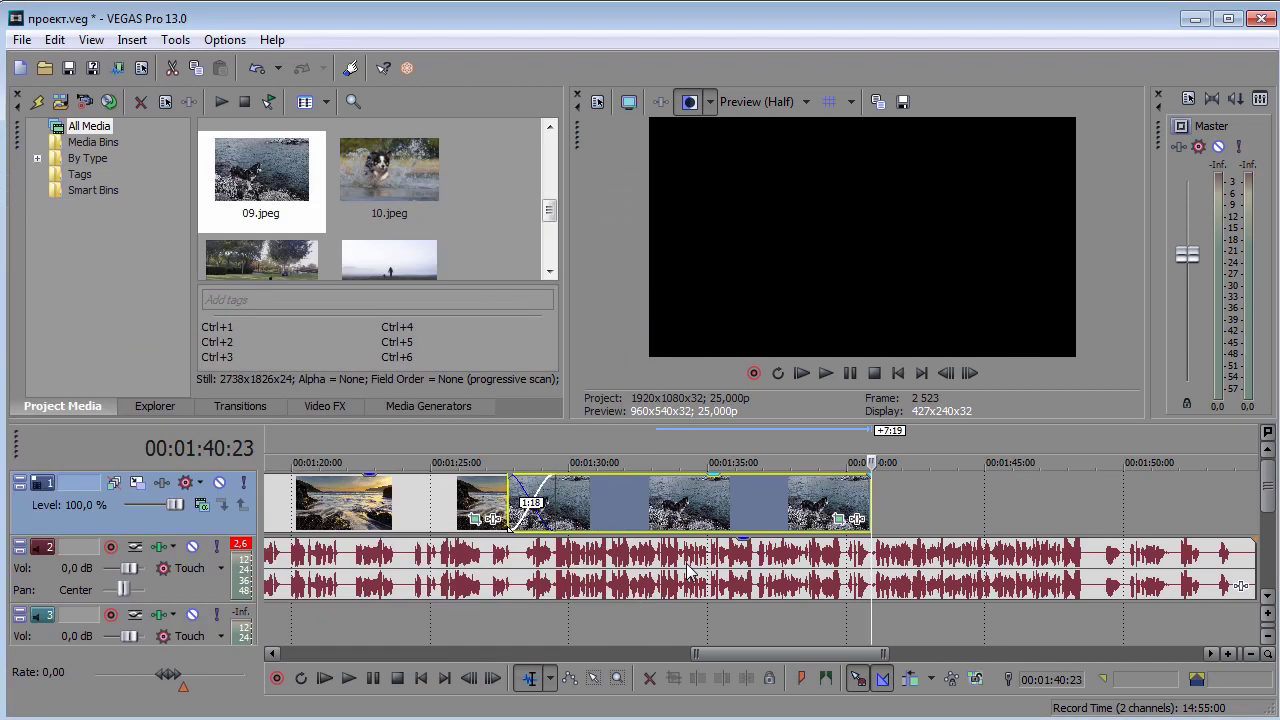
Place the 10.jpeg photo on the video track directly after the 09.jpeg clip.
{"action": "scroll", "coordinate": [688, 570], "scroll_direction": "right", "scroll_amount": 5}
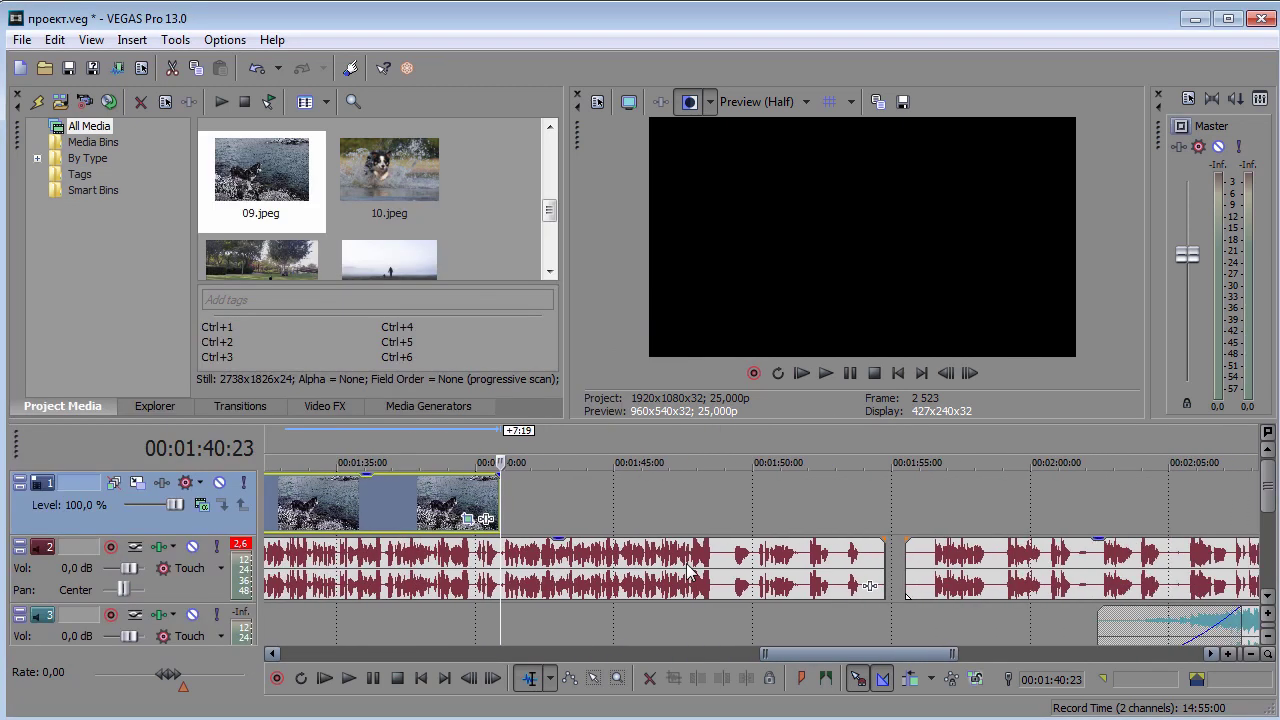
{"action": "key", "text": "Right"}
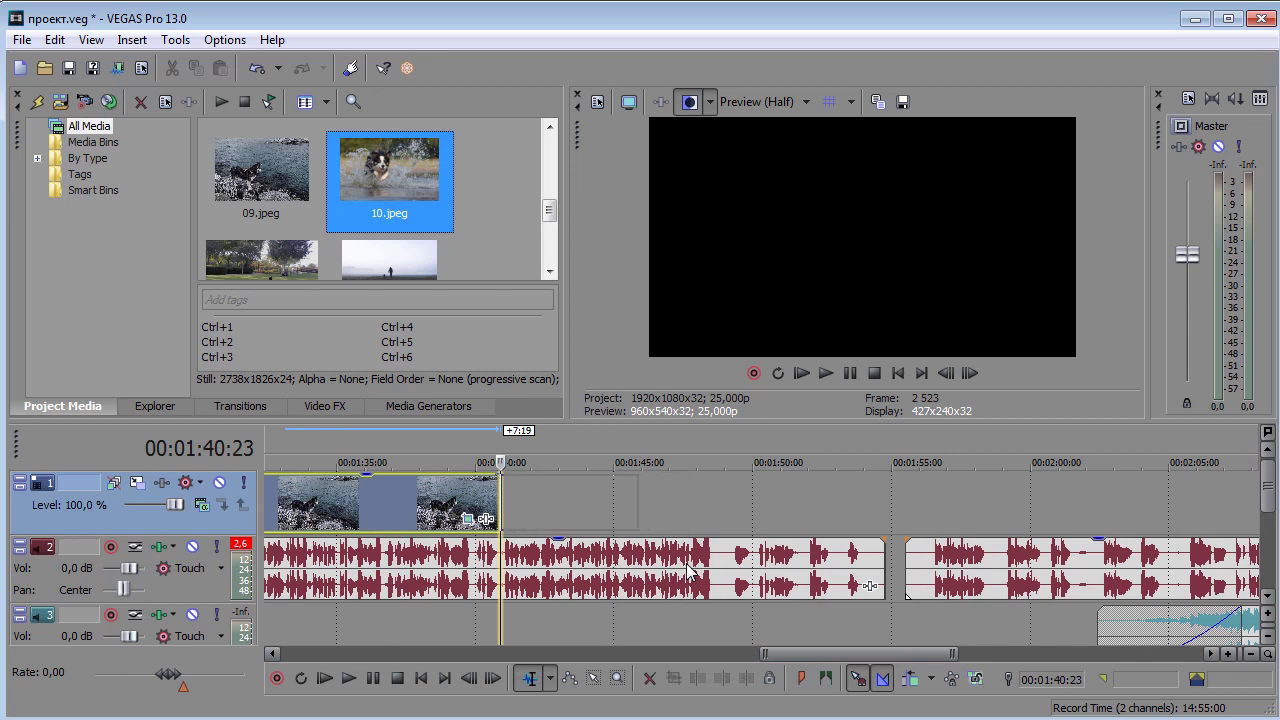
{"action": "key", "text": "Return"}
Listen to the narration, start the 10.jpeg clip at 00:01:40:00 and crossfade it with 09.jpeg over 1:15.
{"action": "left_click", "coordinate": [688, 570]}
{"action": "key", "text": "space"}
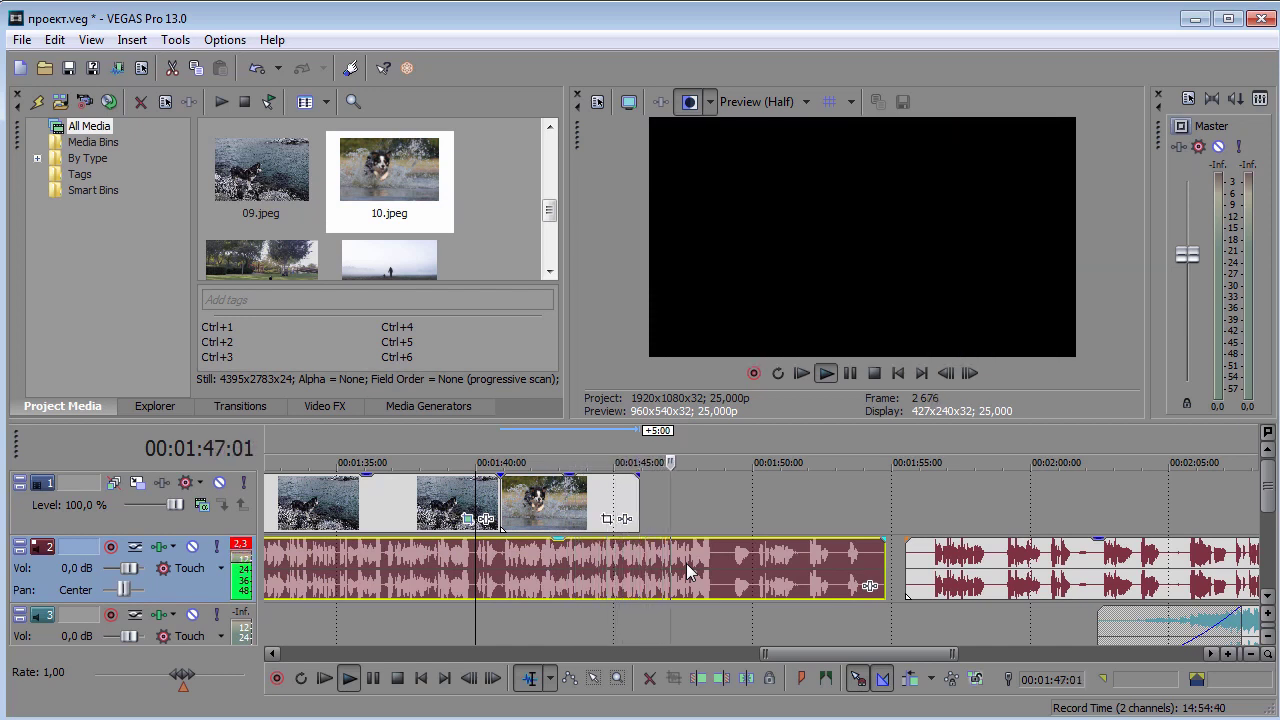
{"action": "key", "text": "space"}
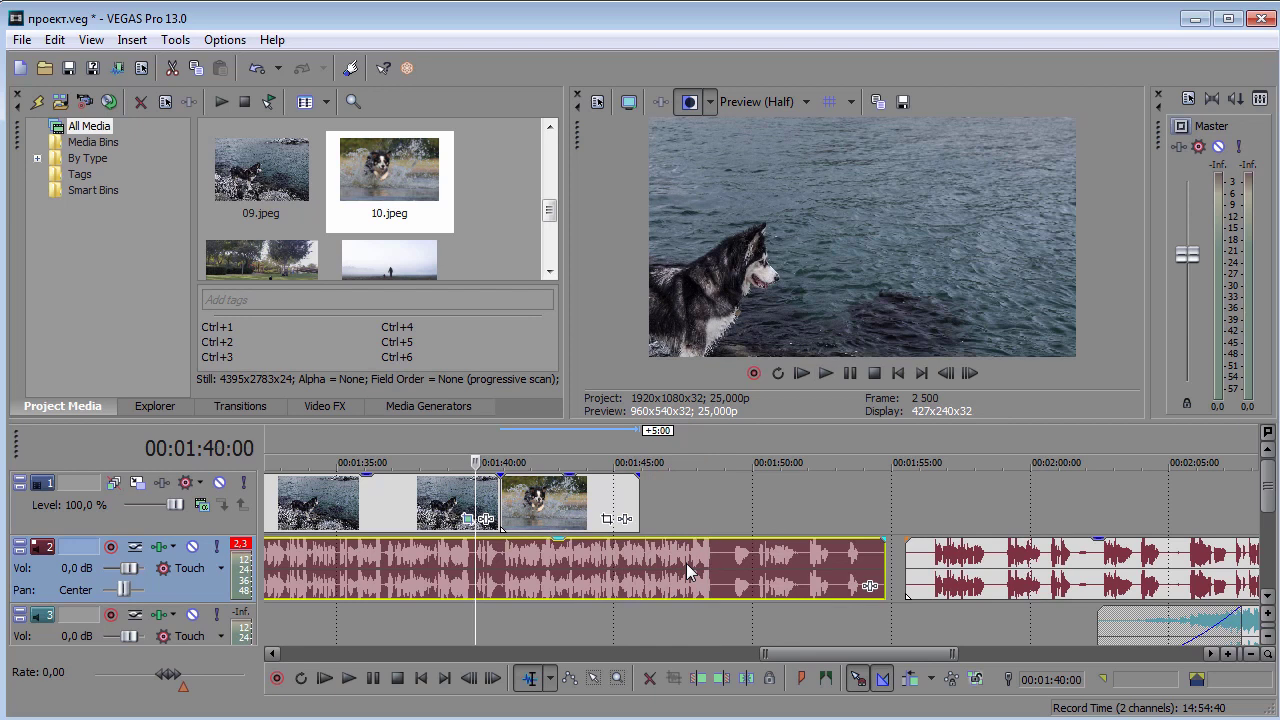
{"action": "left_click_drag", "start_coordinate": [560, 503], "coordinate": [517, 503]}
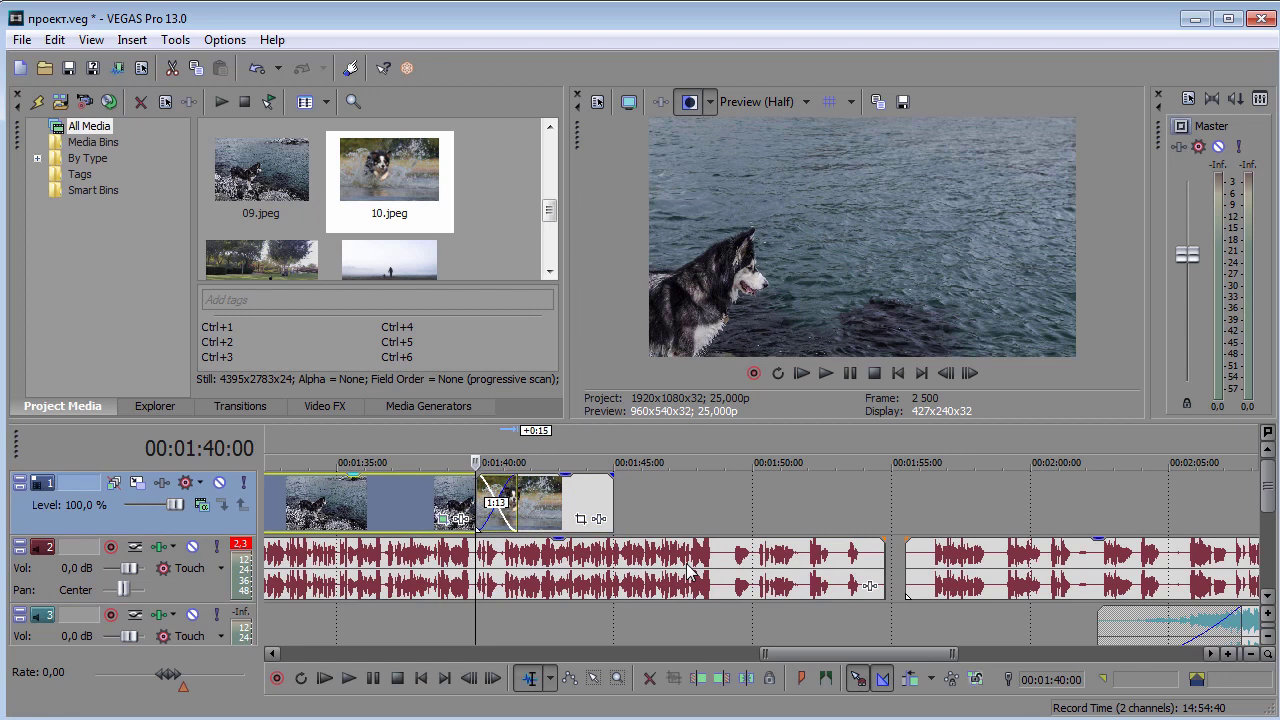
{"action": "key", "text": "KP_6"}
{"action": "key", "text": "KP_6"}
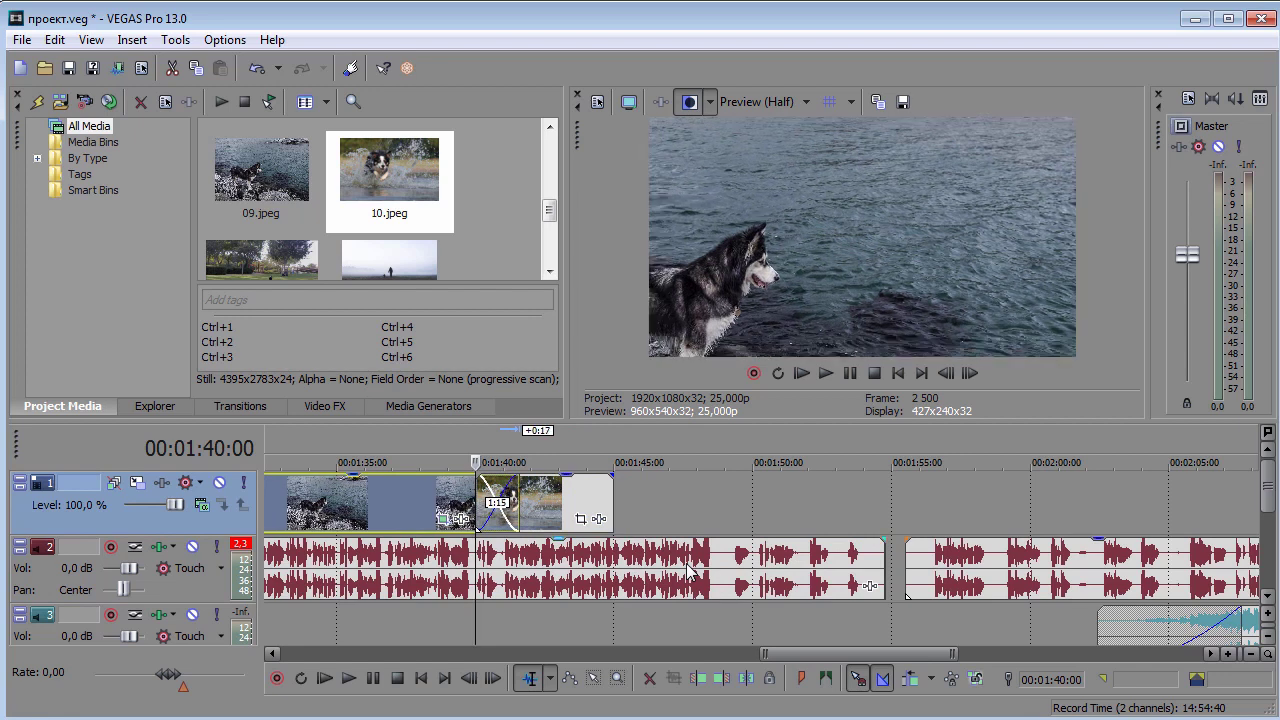
Check the poem script in Word, listen to the narration in VEGAS, and extend 10.jpeg to the end of the current narration clip.
{"action": "key", "text": "alt+Tab"}
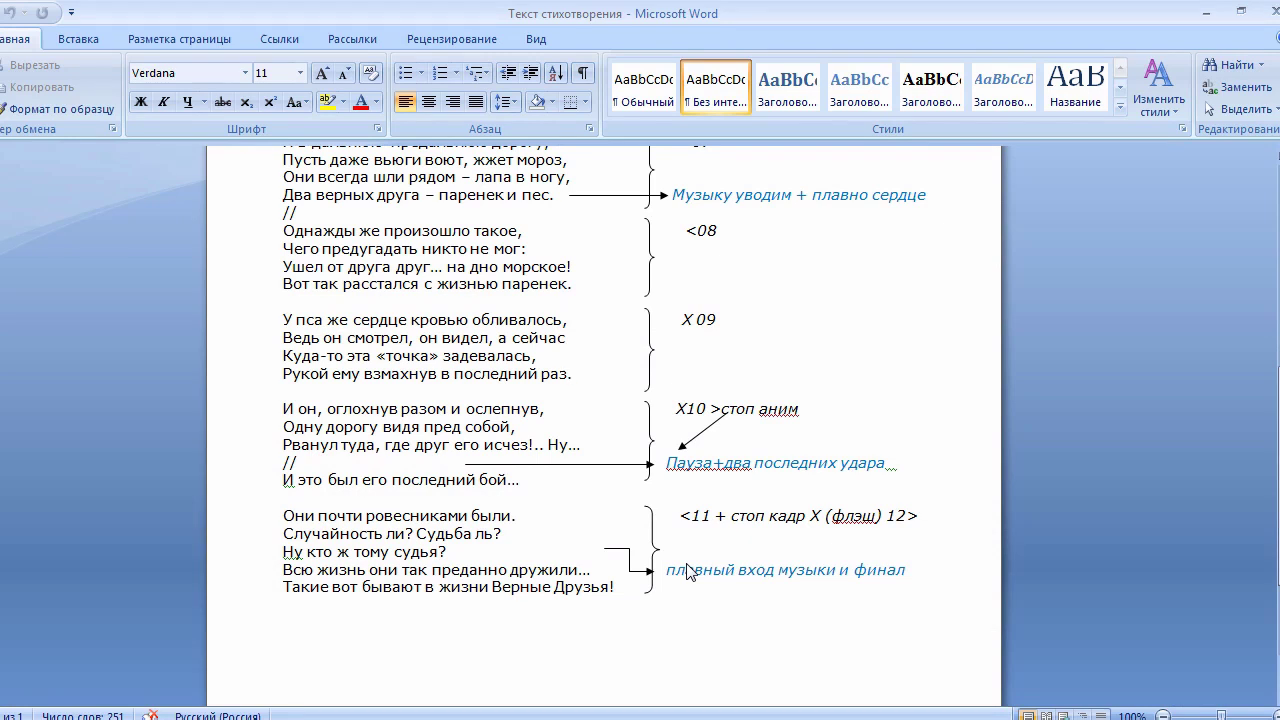
{"action": "key", "text": "alt+Tab"}
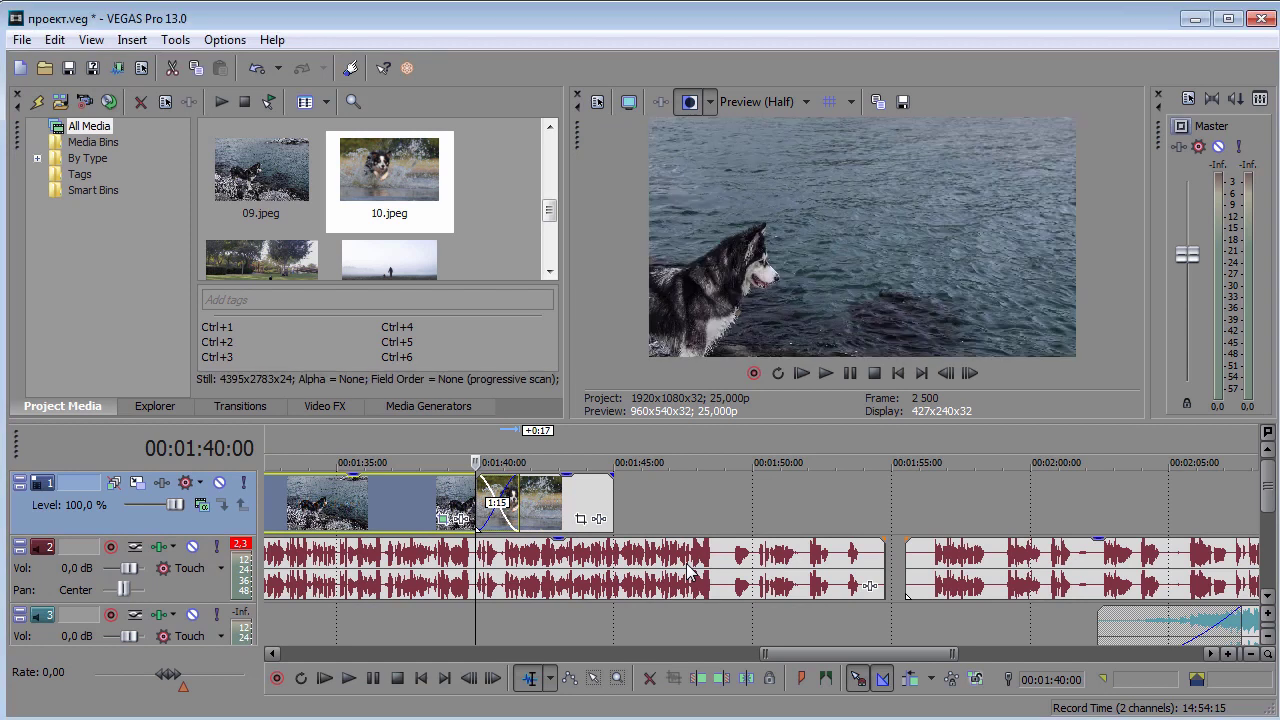
{"action": "left_click", "coordinate": [688, 570]}
{"action": "key", "text": "space"}
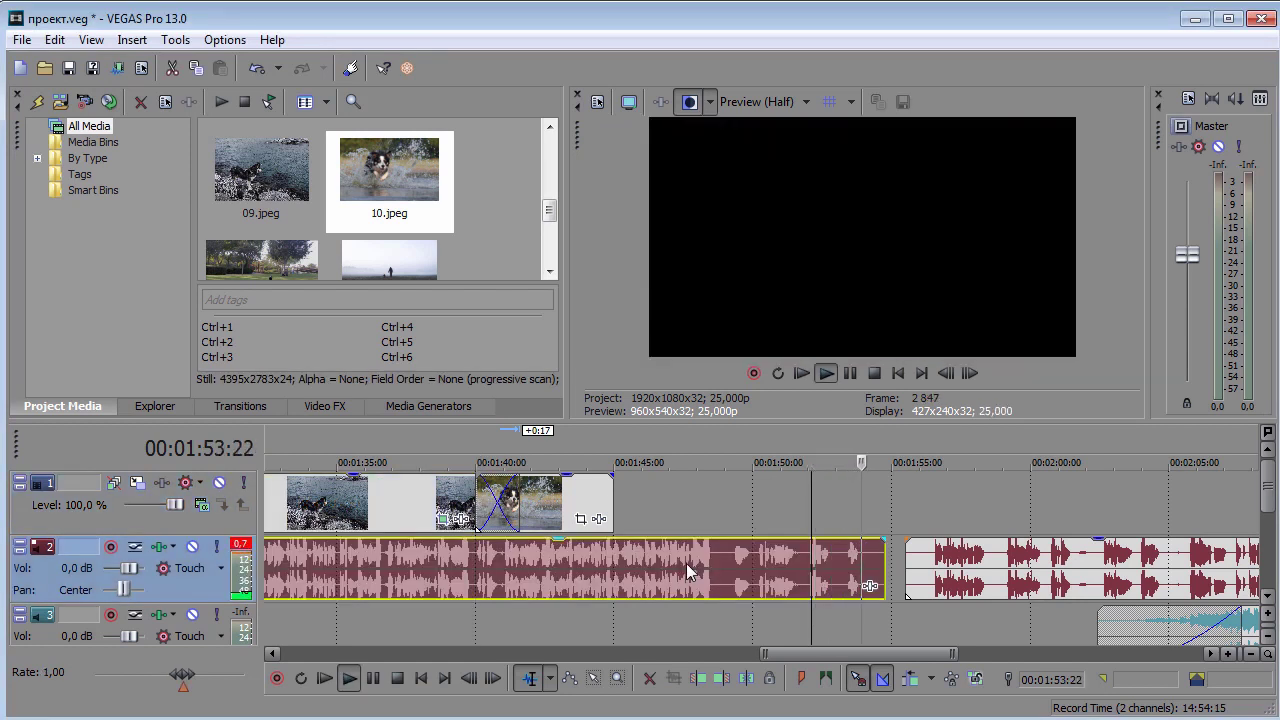
{"action": "key", "text": "space"}
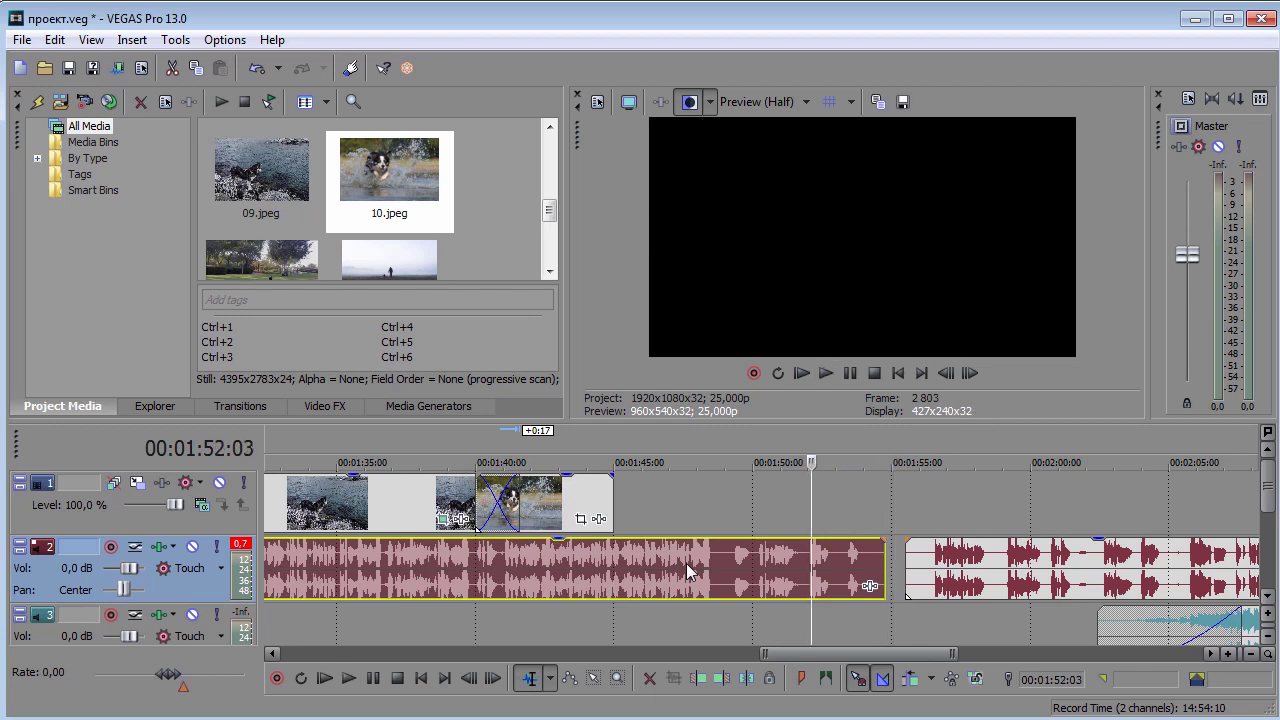
{"action": "left_click_drag", "start_coordinate": [611, 503], "coordinate": [885, 503]}
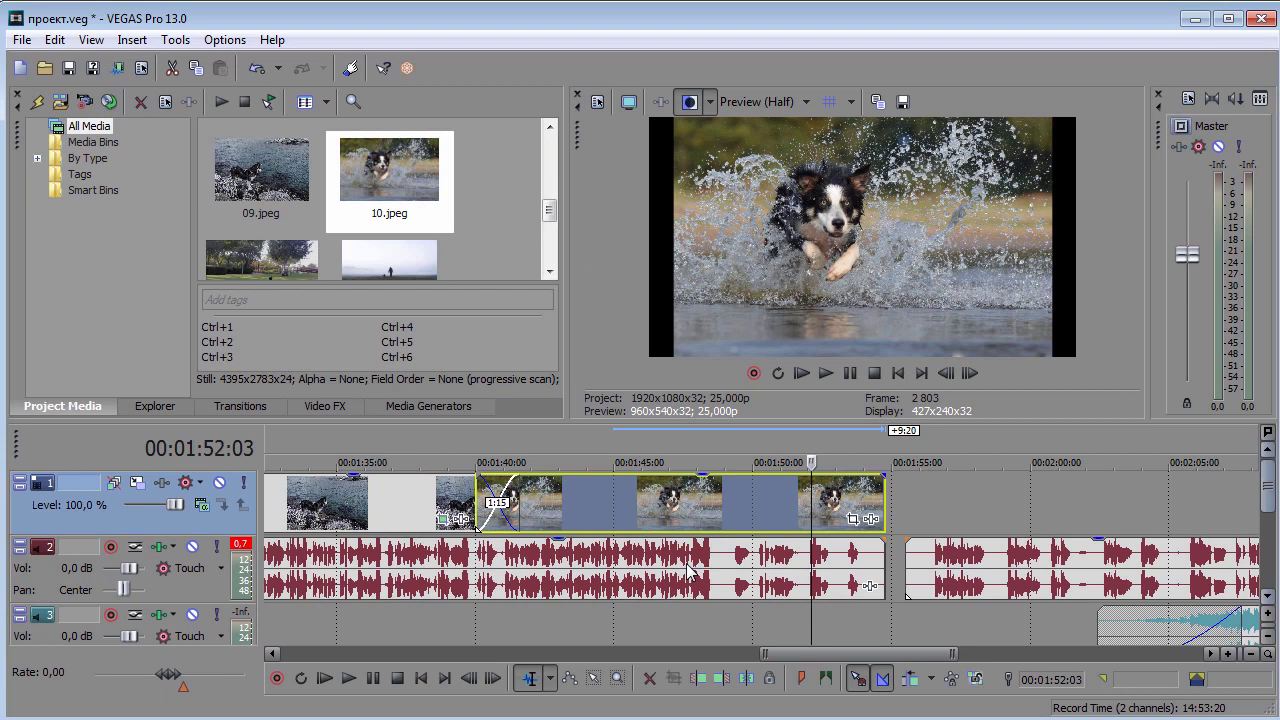
Play the passage around 00:01:50 against the heartbeat track, and match the Pan/Crop frame of 10.jpeg to the output aspect.
{"action": "scroll", "coordinate": [686, 565], "scroll_direction": "down", "scroll_amount": 1}
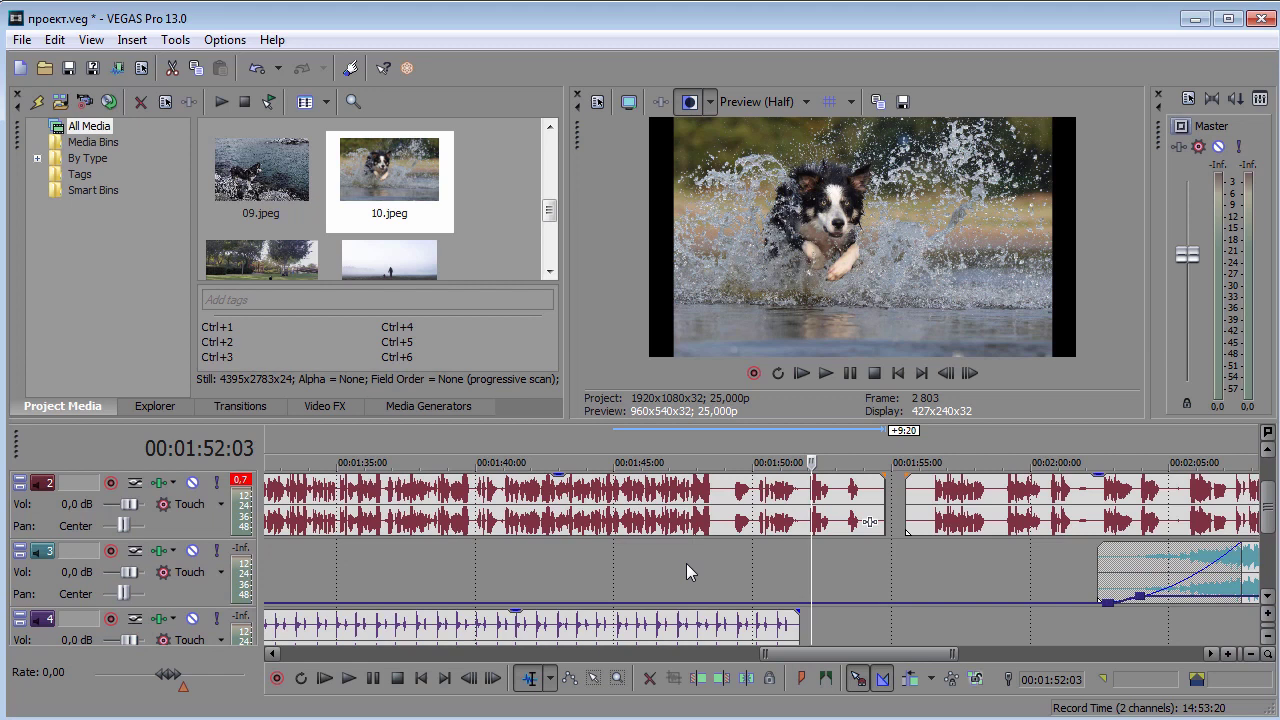
{"action": "left_click", "coordinate": [686, 563]}
{"action": "key", "text": "space"}
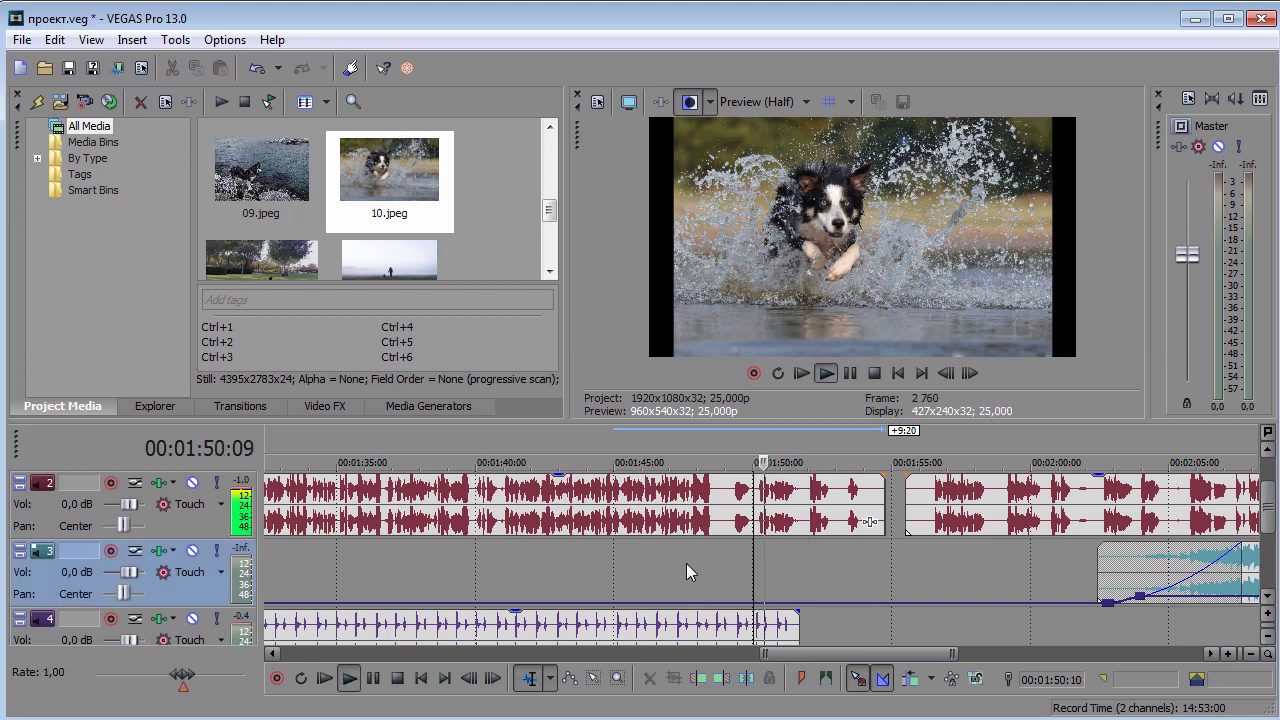
{"action": "key", "text": "space"}
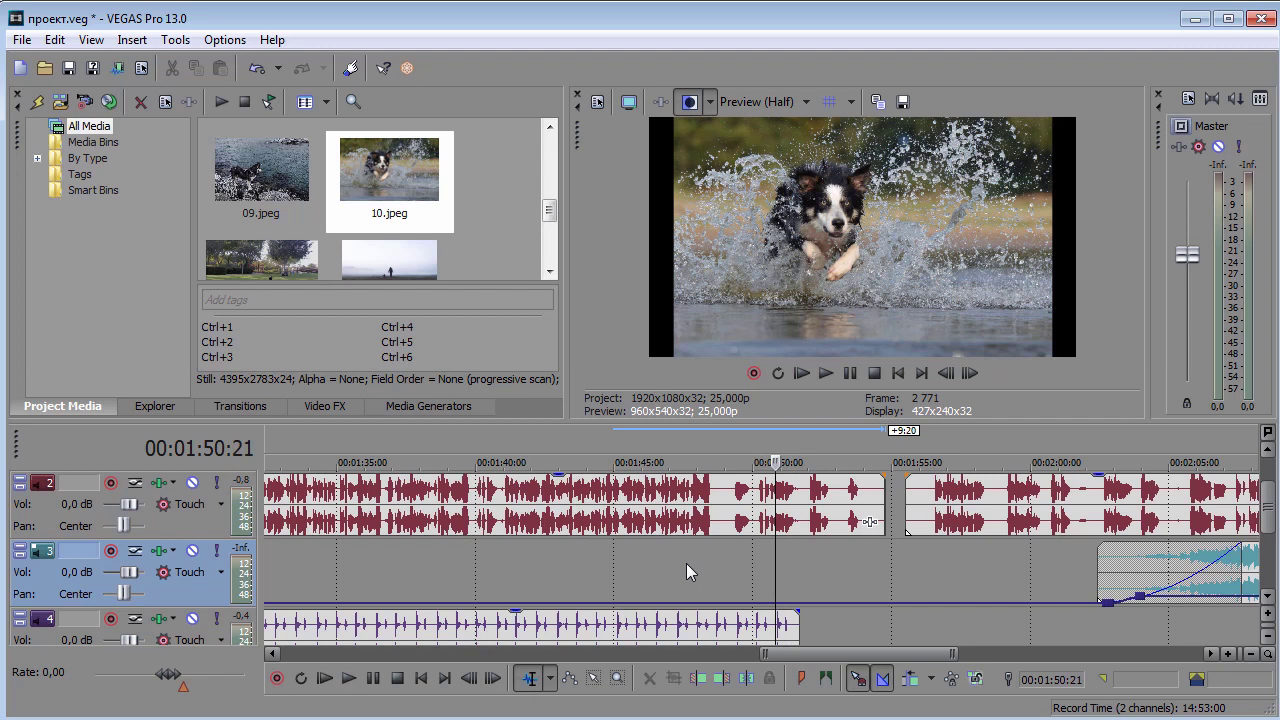
{"action": "scroll", "coordinate": [686, 563], "scroll_direction": "up", "scroll_amount": 2}
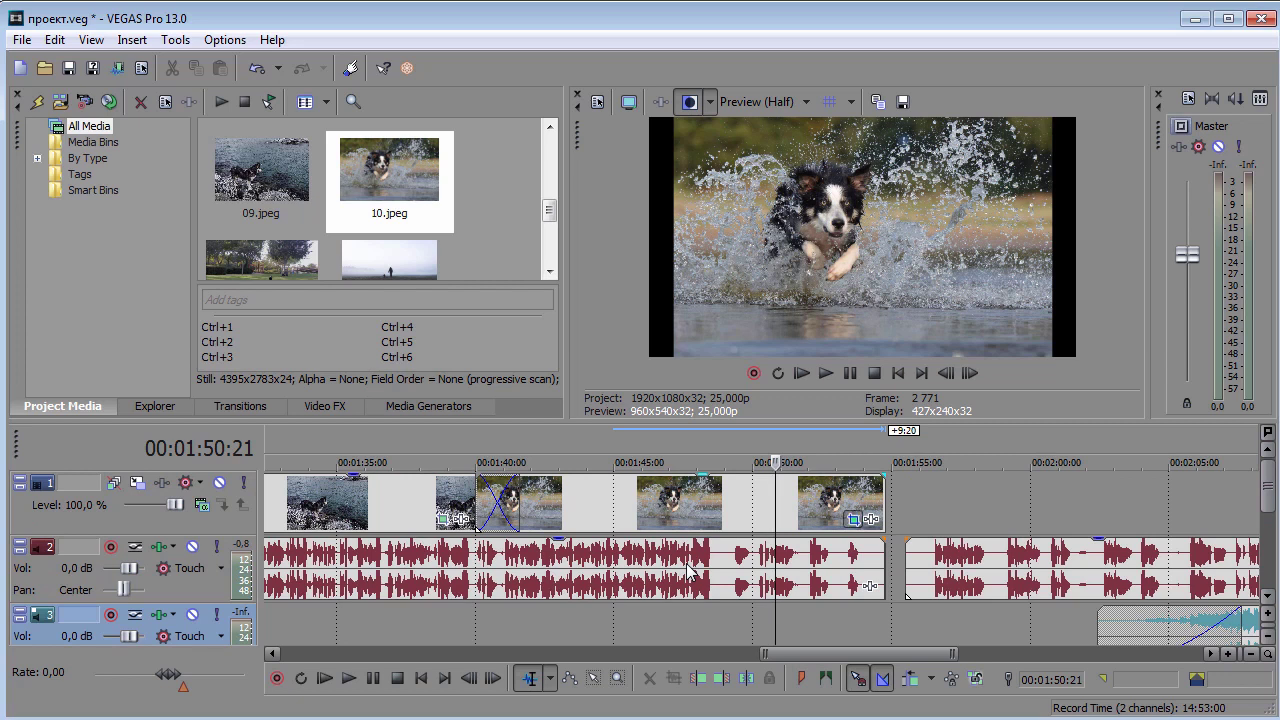
{"action": "left_click", "coordinate": [853, 519]}
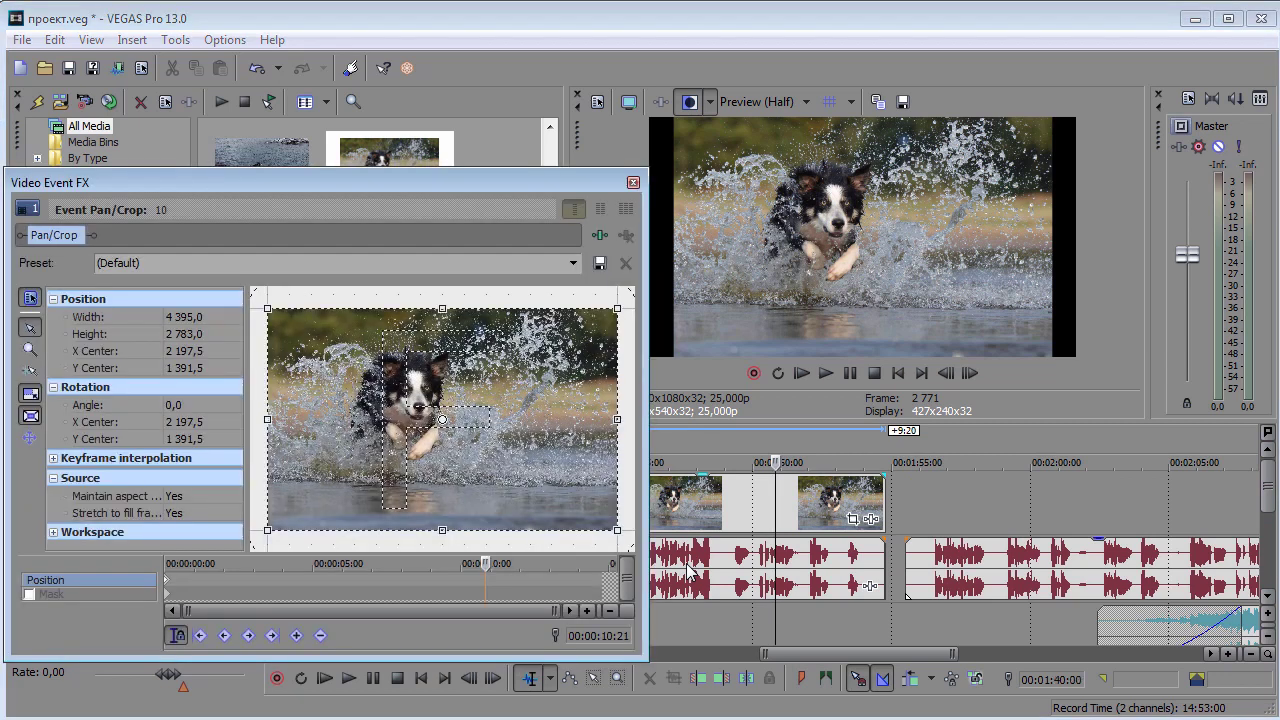
{"action": "key", "text": "Home"}
{"action": "right_click", "coordinate": [491, 449]}
{"action": "key", "text": "Up"}
{"action": "key", "text": "Return"}
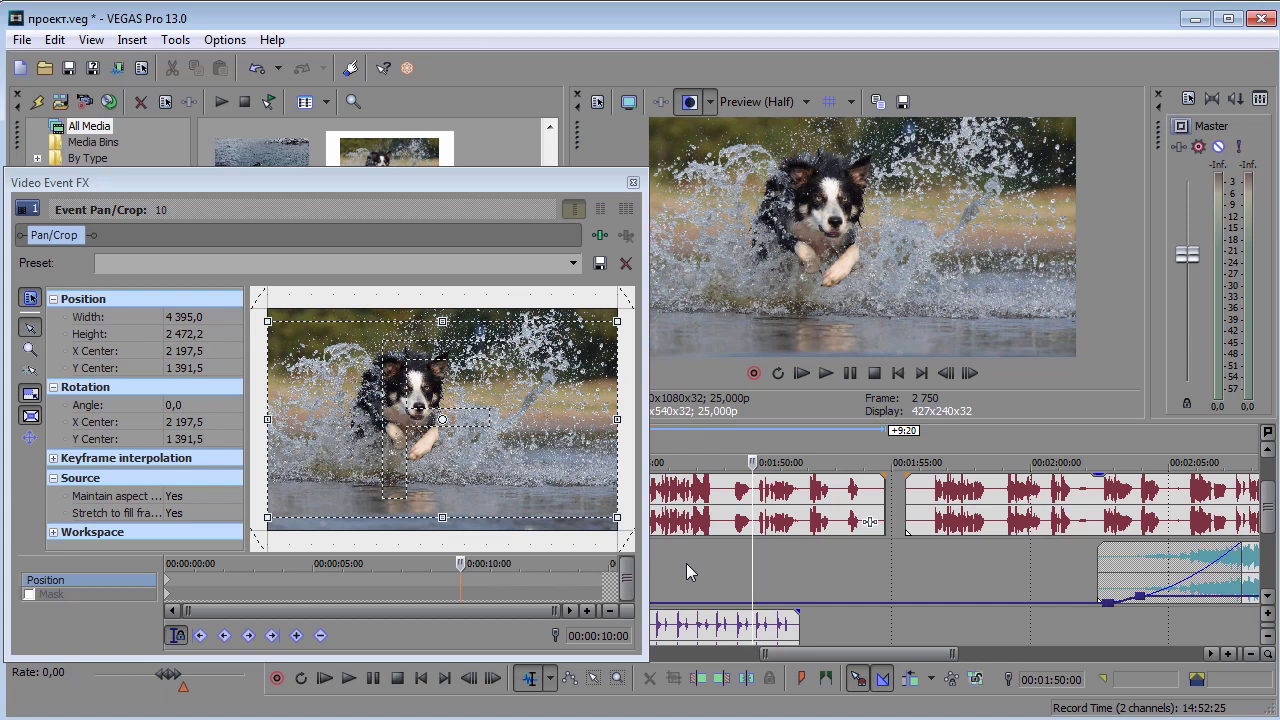
Add a Pan/Crop keyframe to 10.jpeg at 00:00:10:23 with a crop around the dog of about 2788 × 1568, centred at about 1859, 1115.
{"action": "key", "text": "space"}
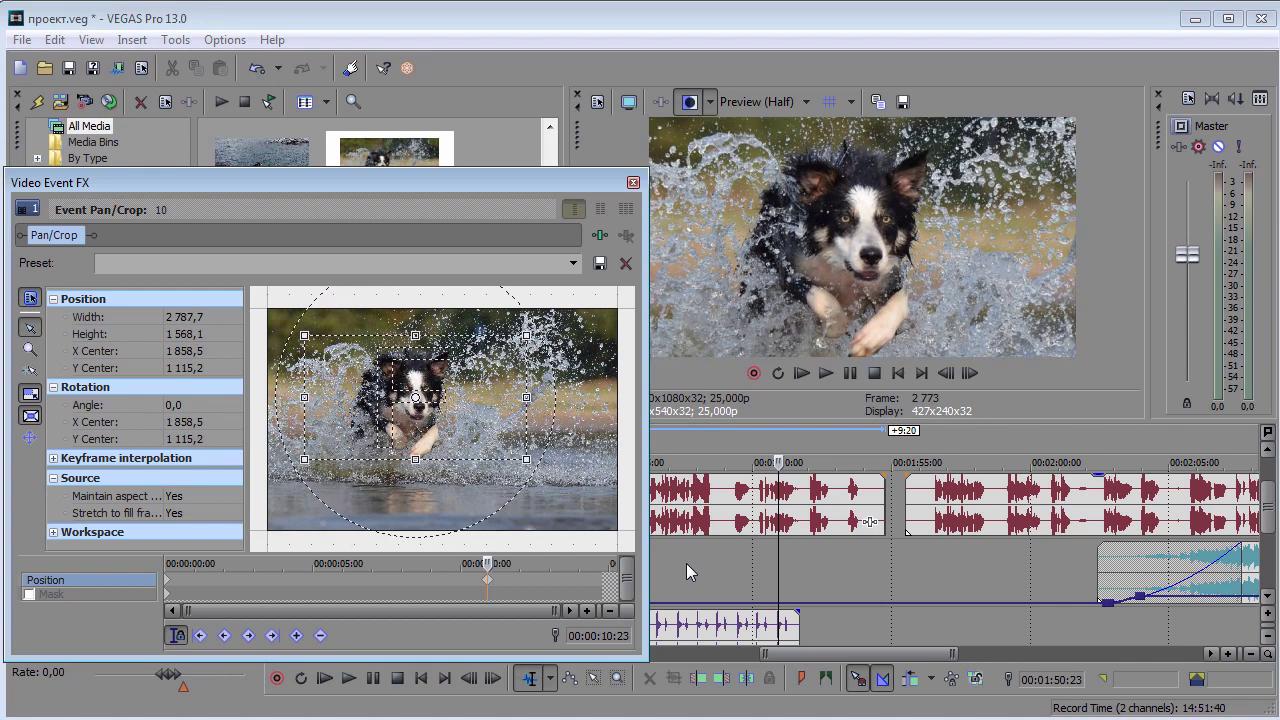
{"action": "key", "text": "End"}
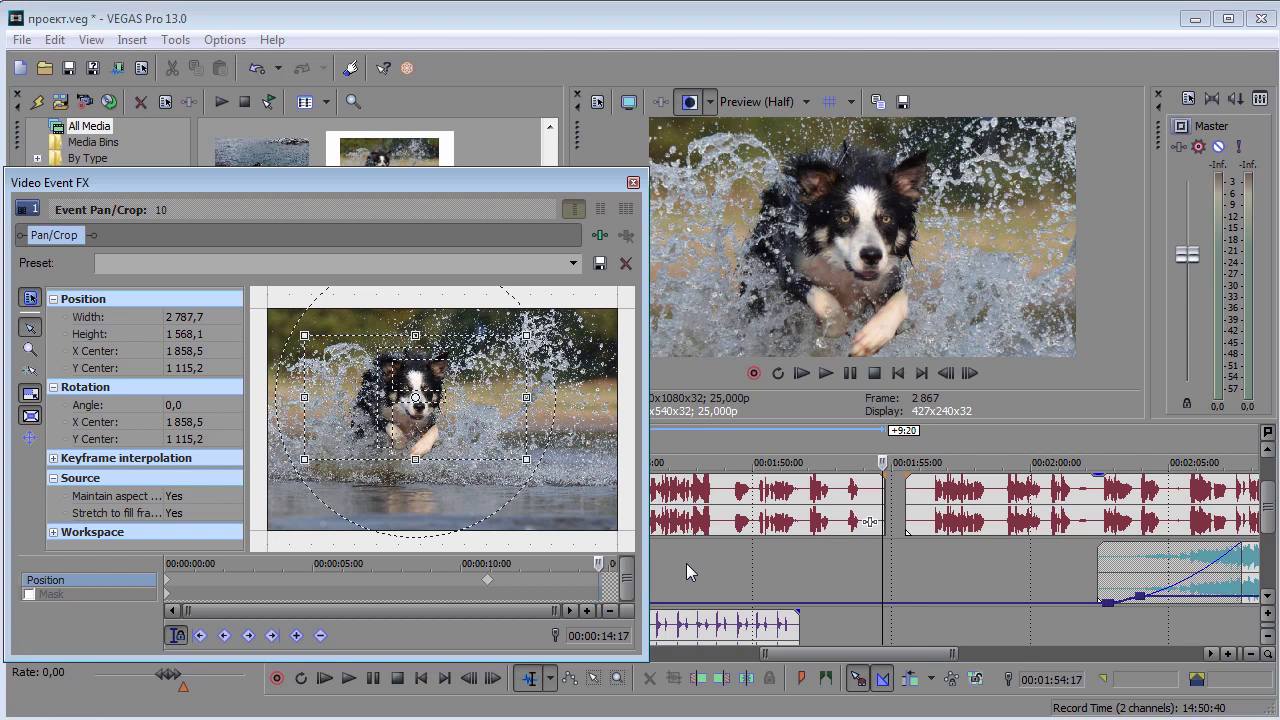
{"action": "key", "text": "alt+F4"}
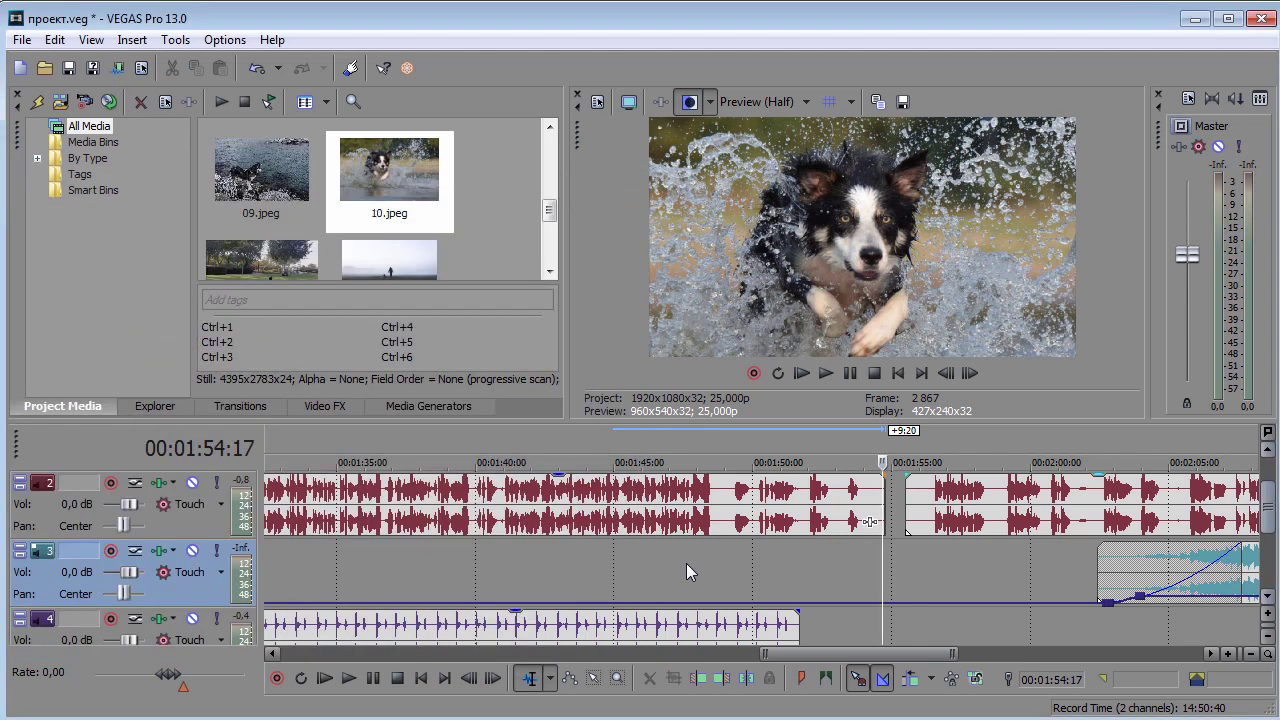
Extend the 10.jpeg clip to the start of the next narration clip and give it a 3:21 fade-out.
{"action": "scroll", "coordinate": [686, 563], "scroll_direction": "up", "scroll_amount": 2}
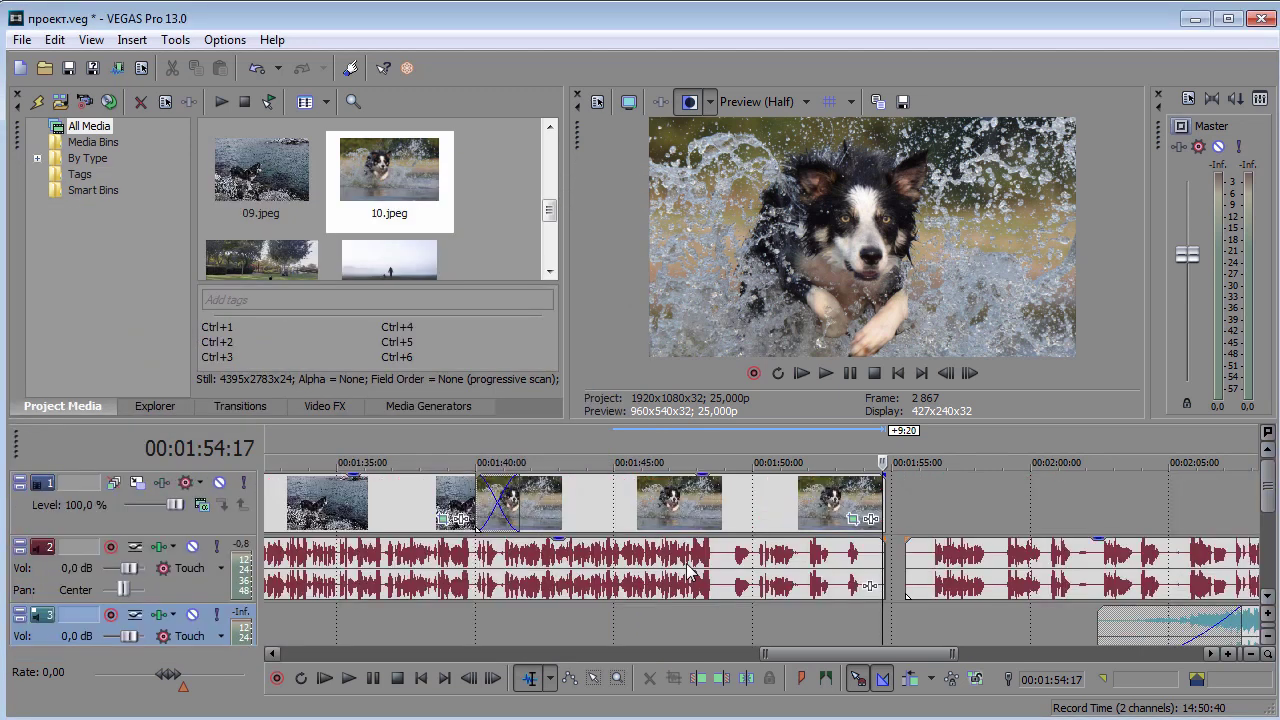
{"action": "left_click", "coordinate": [686, 570]}
{"action": "key", "text": "6"}
{"action": "key", "text": "6"}
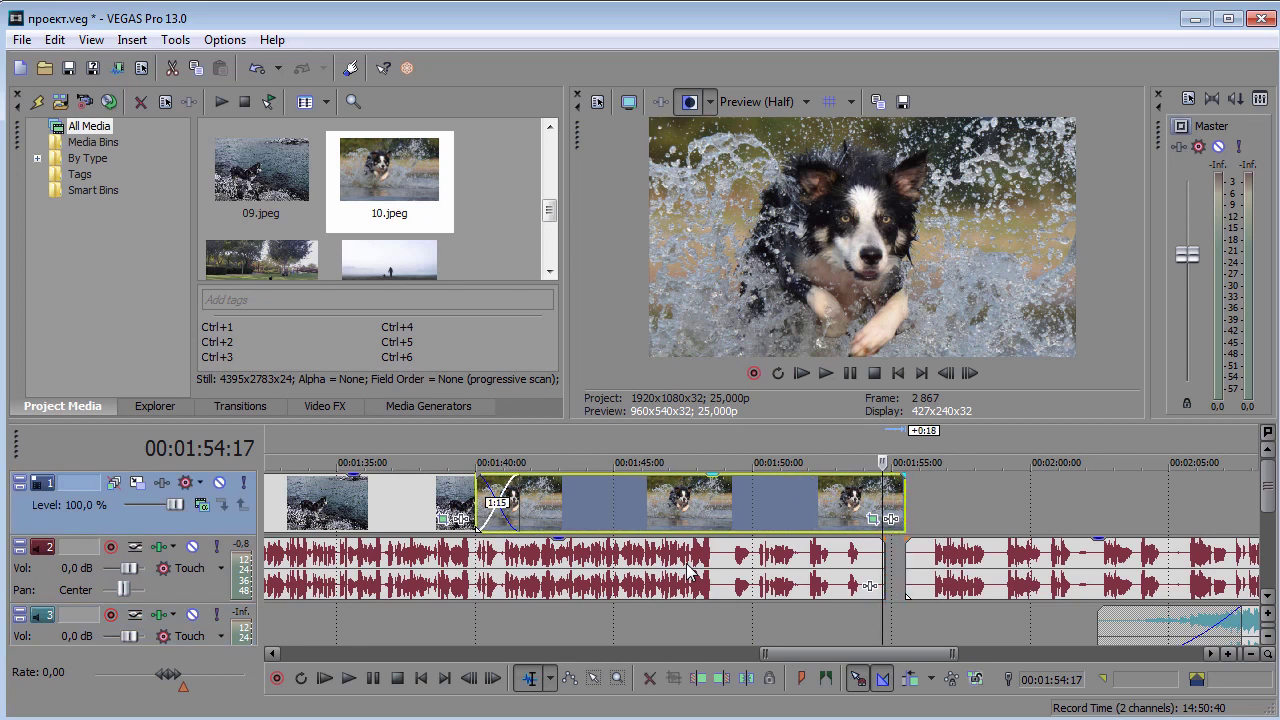
{"action": "left_click_drag", "start_coordinate": [903, 478], "coordinate": [799, 483]}
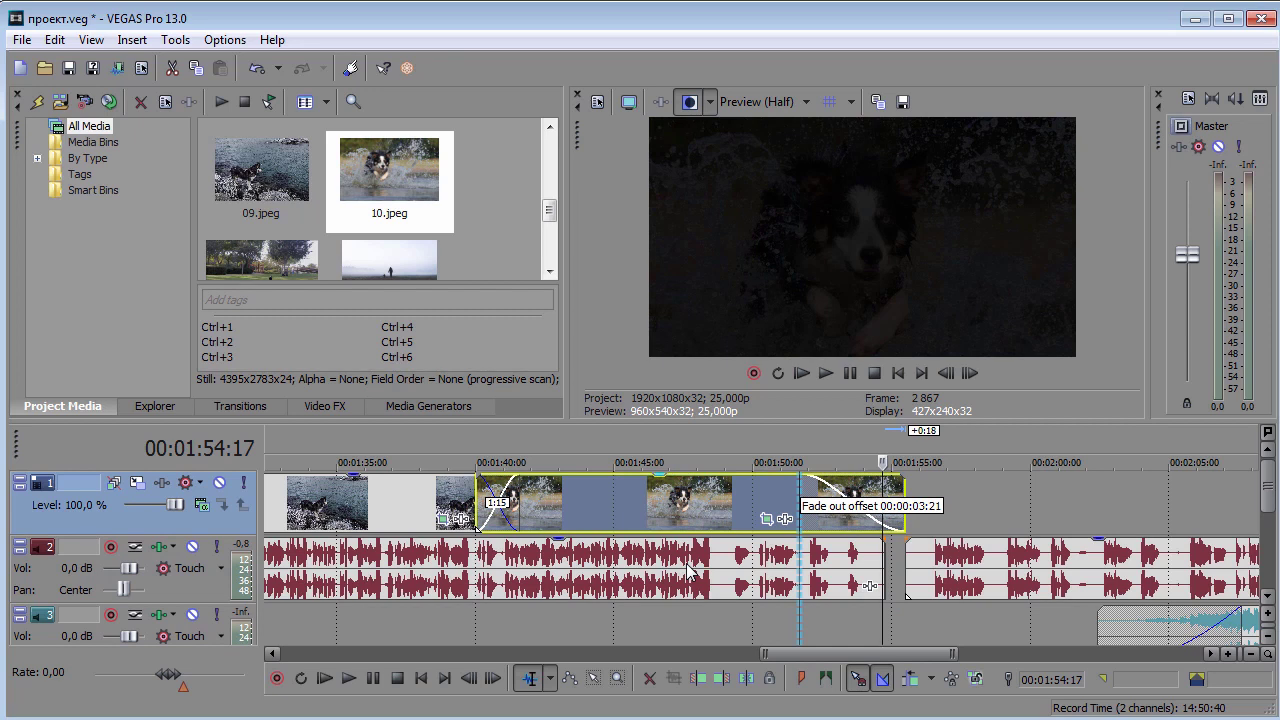
{"action": "scroll", "coordinate": [687, 563], "scroll_direction": "right", "scroll_amount": 3}
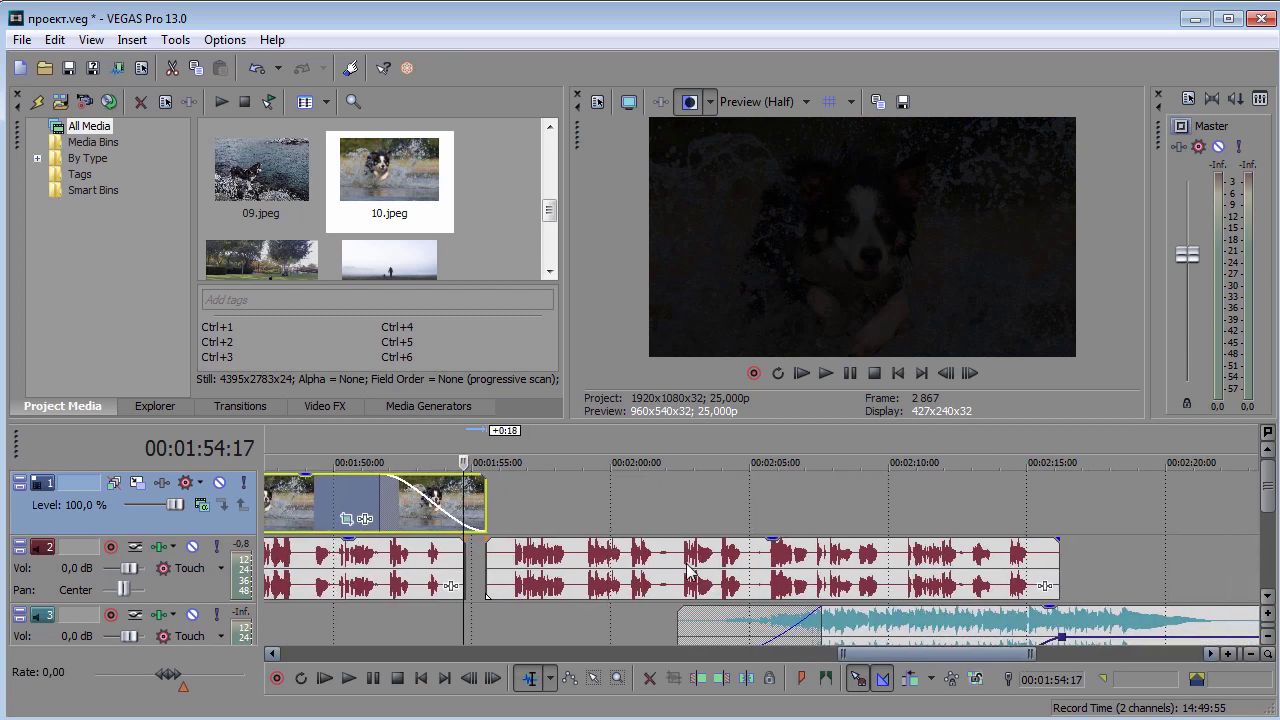
Place 11 Dog - 4727.mp4 on the video track just after 10.jpeg and give it a fade-in of about 3.4 seconds.
{"action": "left_click_drag", "start_coordinate": [549, 210], "coordinate": [549, 228]}
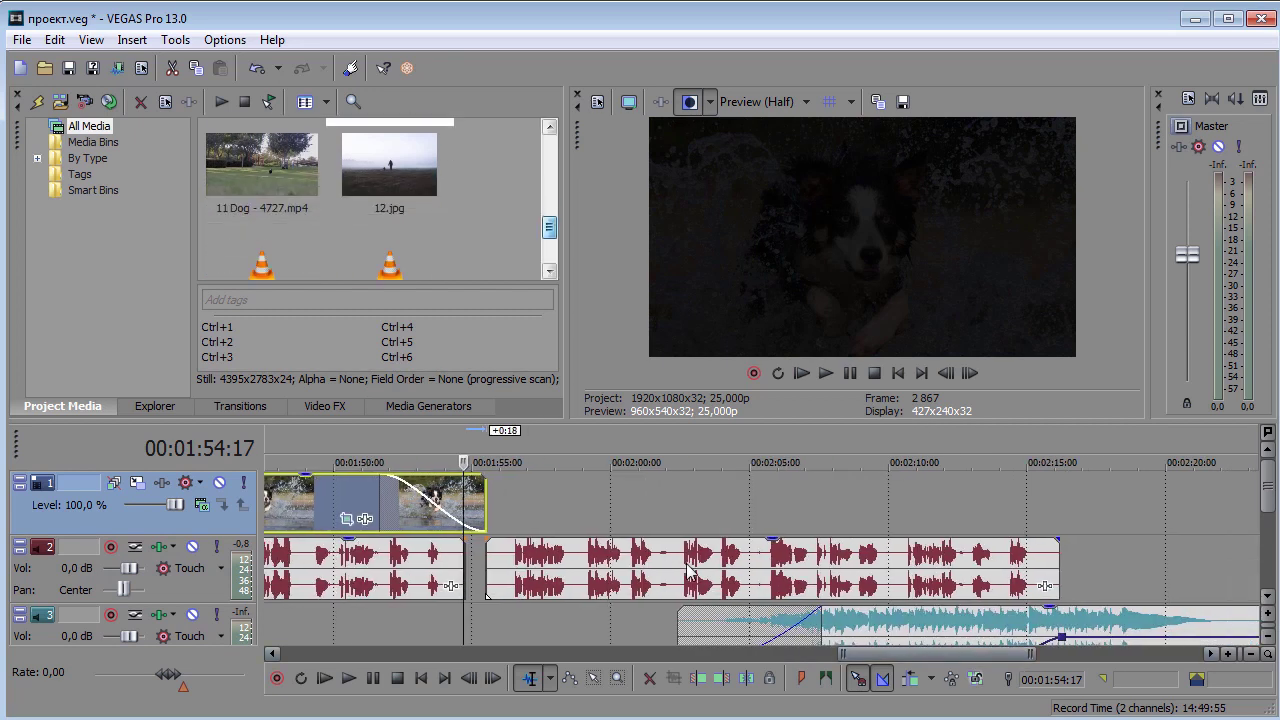
{"action": "left_click_drag", "start_coordinate": [262, 165], "coordinate": [589, 478]}
{"action": "left_click", "coordinate": [550, 502]}
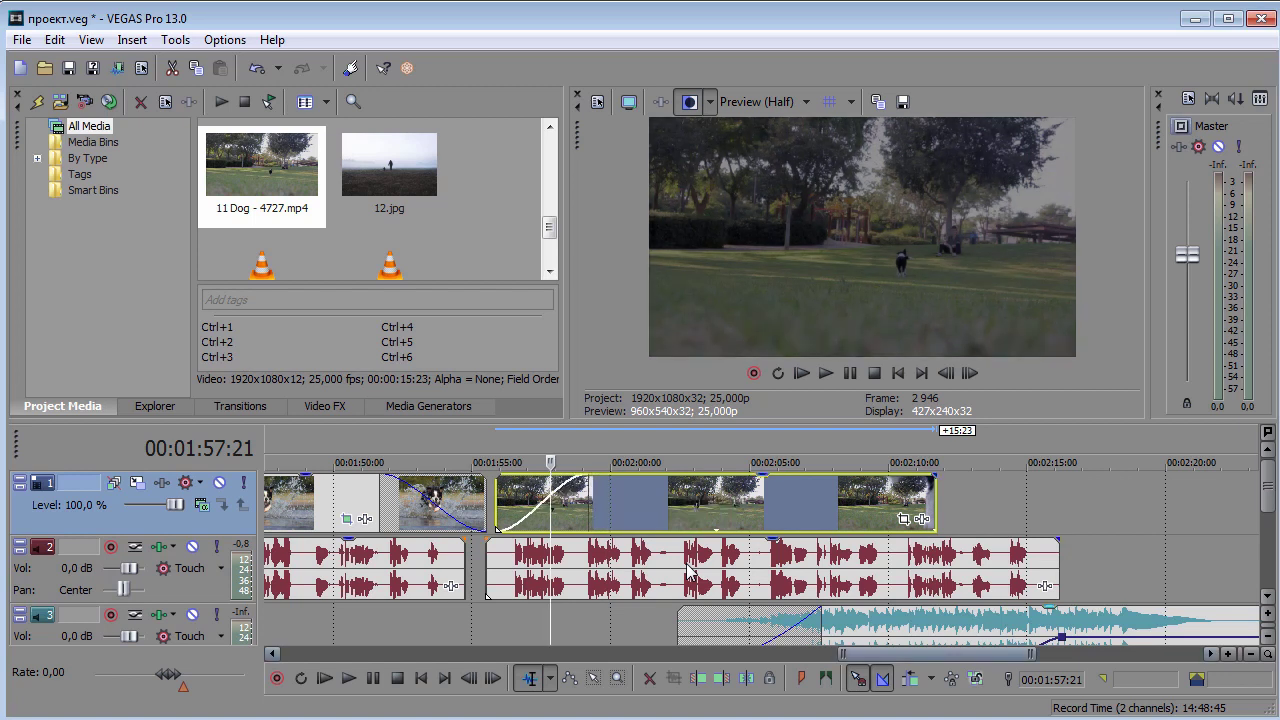
Find the frame at 00:02:05:08 where the dog stands facing the camera, and split the 11 Dog - 4727.mp4 clip there.
{"action": "scroll", "coordinate": [688, 570], "scroll_direction": "right", "scroll_amount": 3}
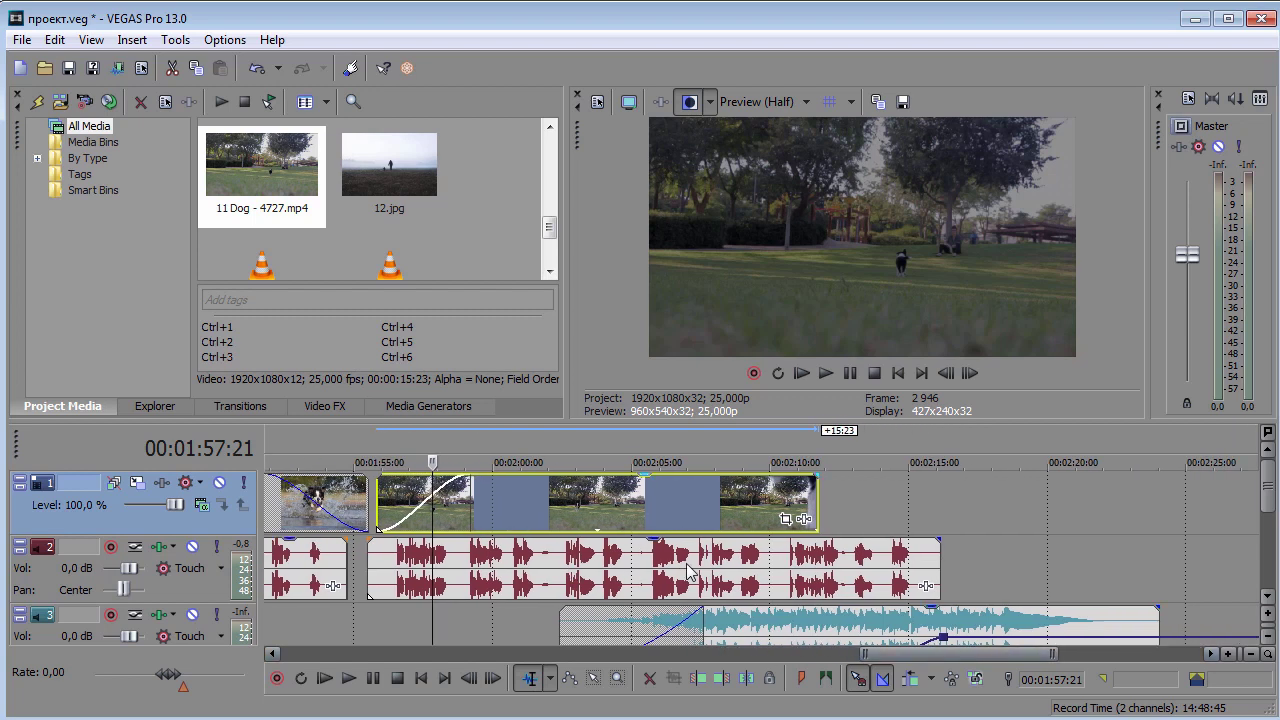
{"action": "key", "text": "Right"}
{"action": "key", "text": "Right"}
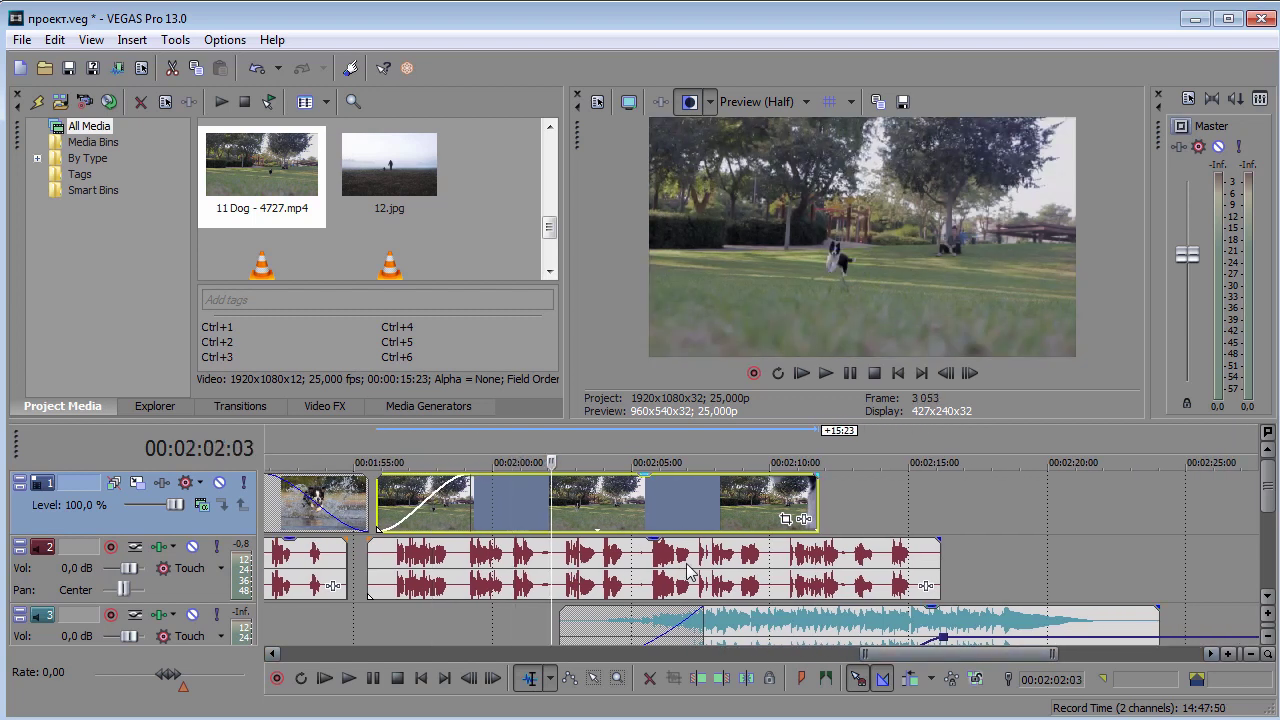
{"action": "key", "text": "Right"}
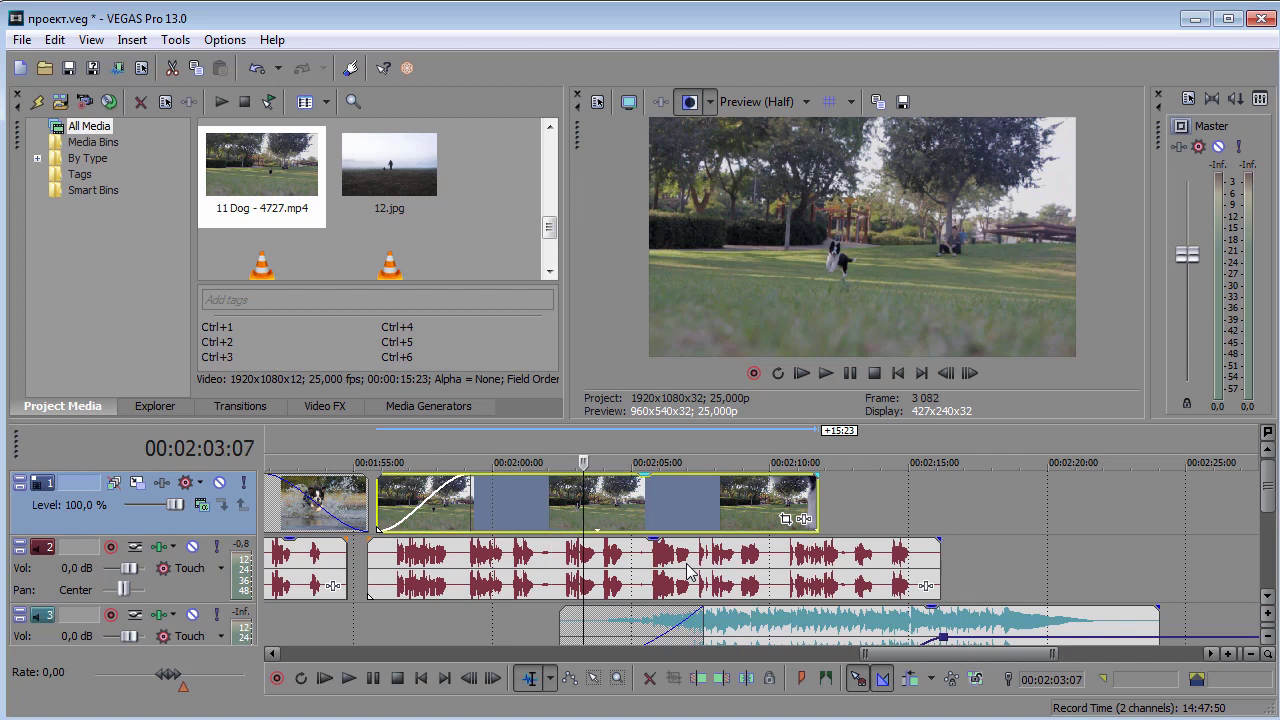
{"action": "key", "text": "Right"}
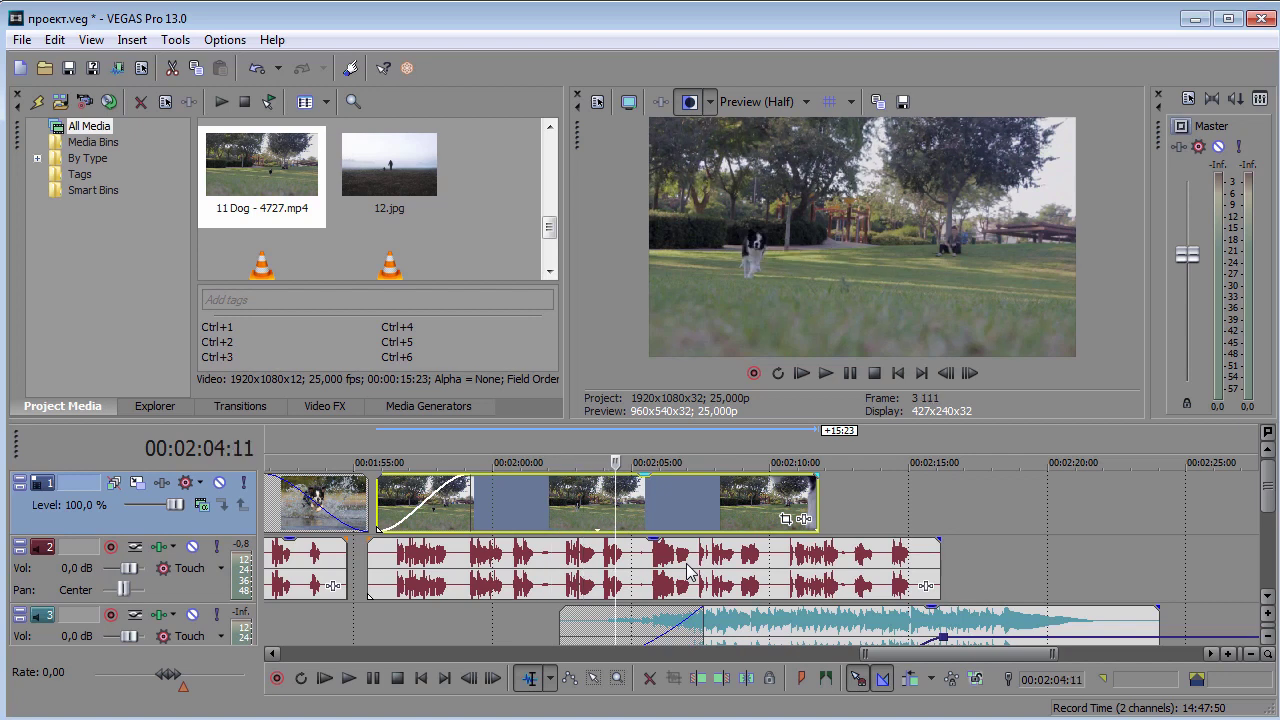
{"action": "key", "text": "Right"}
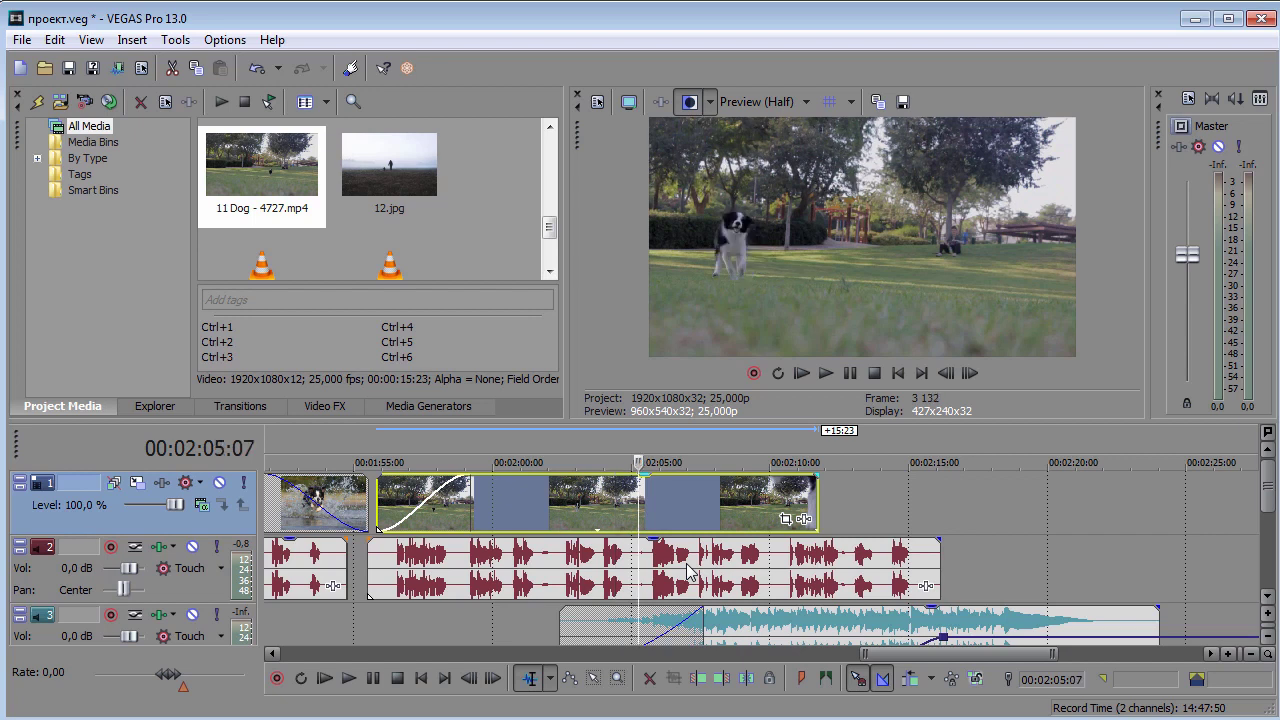
{"action": "key", "text": "Left"}
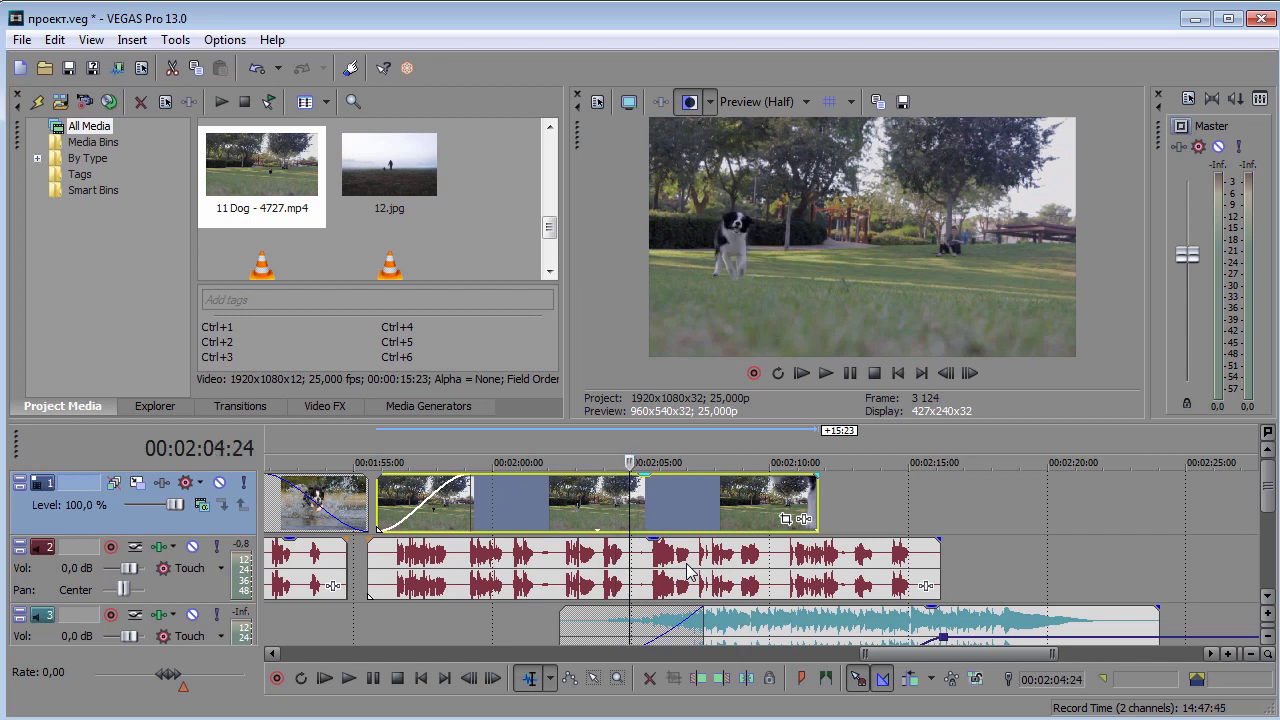
{"action": "key", "text": "Left"}
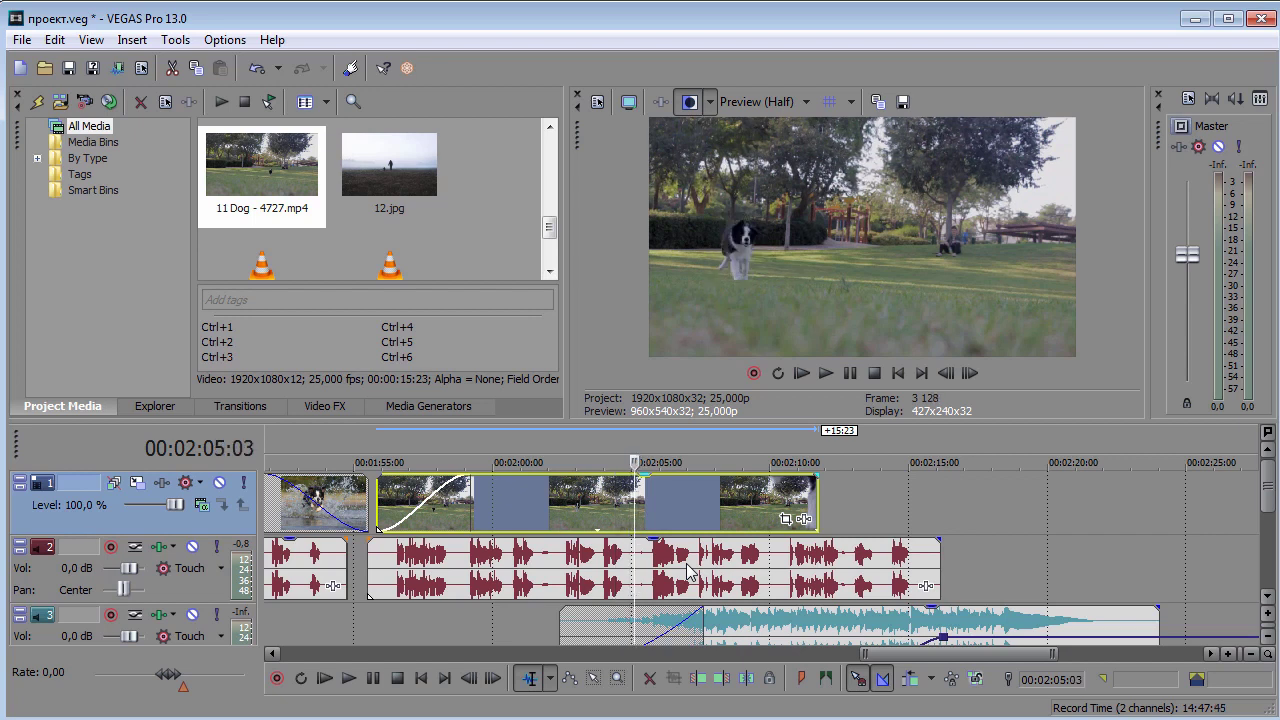
{"action": "key", "text": "Right"}
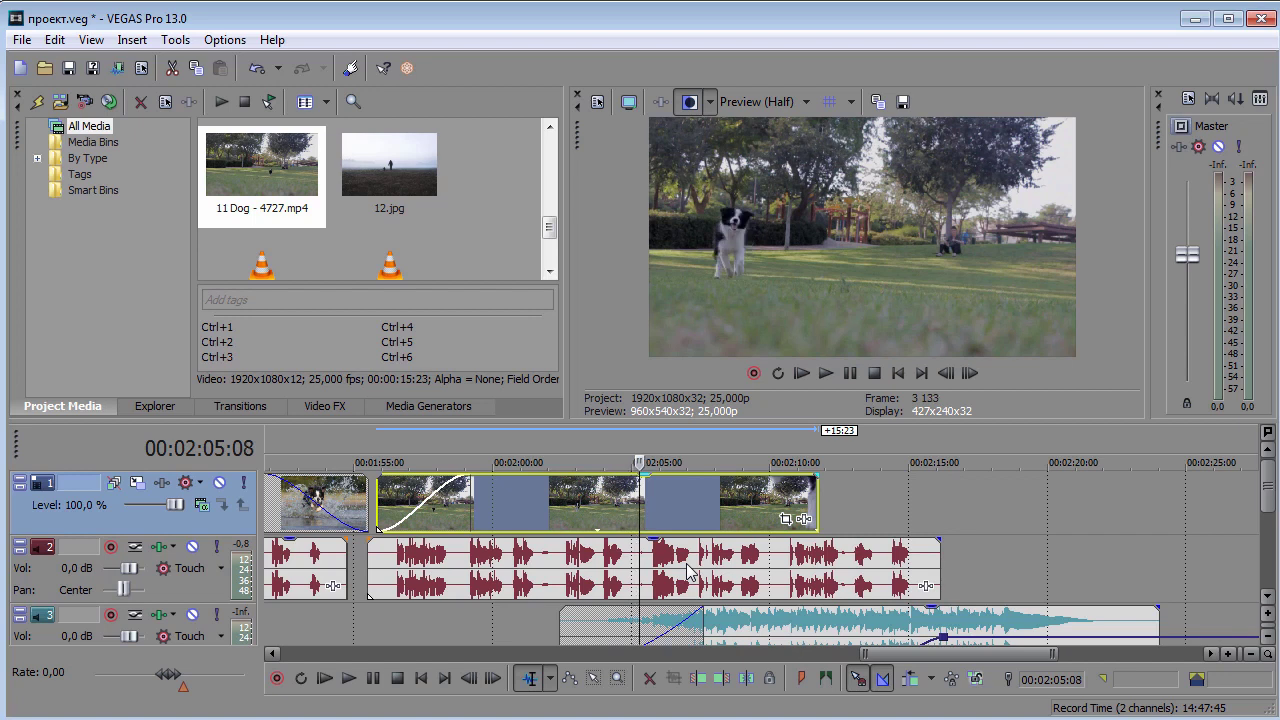
{"action": "key", "text": "s"}
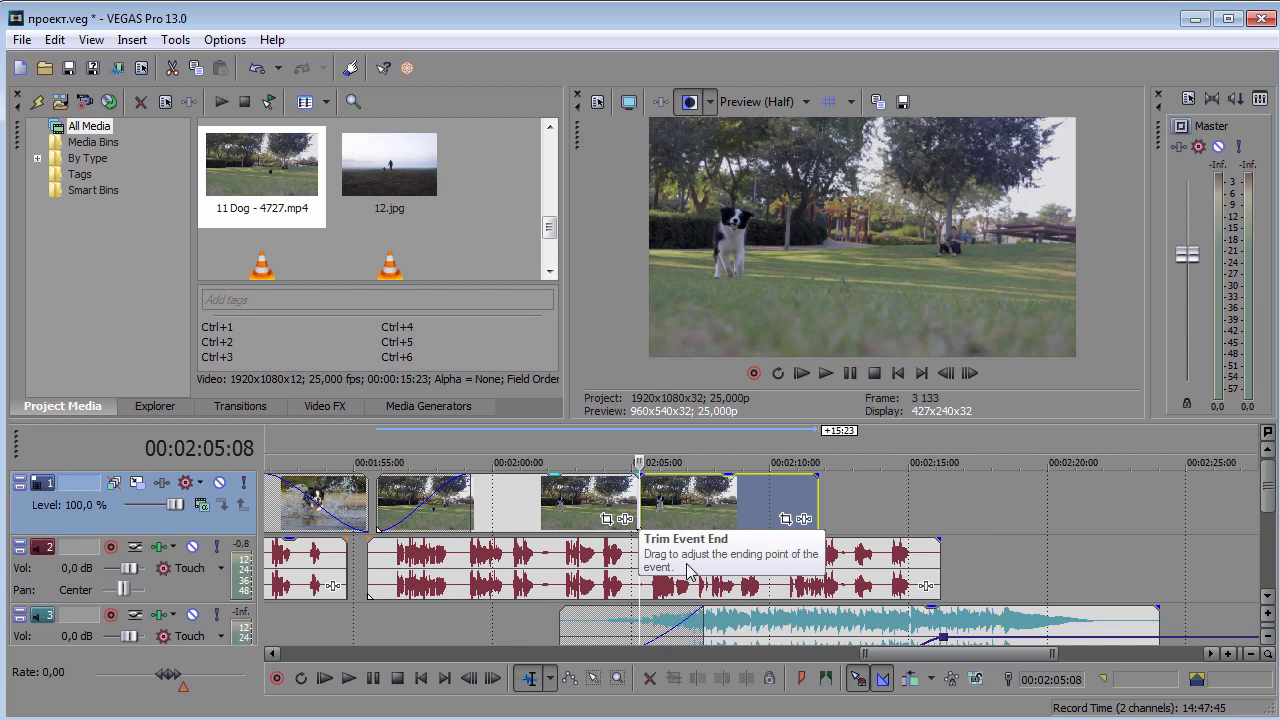
Set the preview quality to Best (Full) and save a snapshot of the current frame as a JPEG named финал.
{"action": "left_click", "coordinate": [764, 102]}
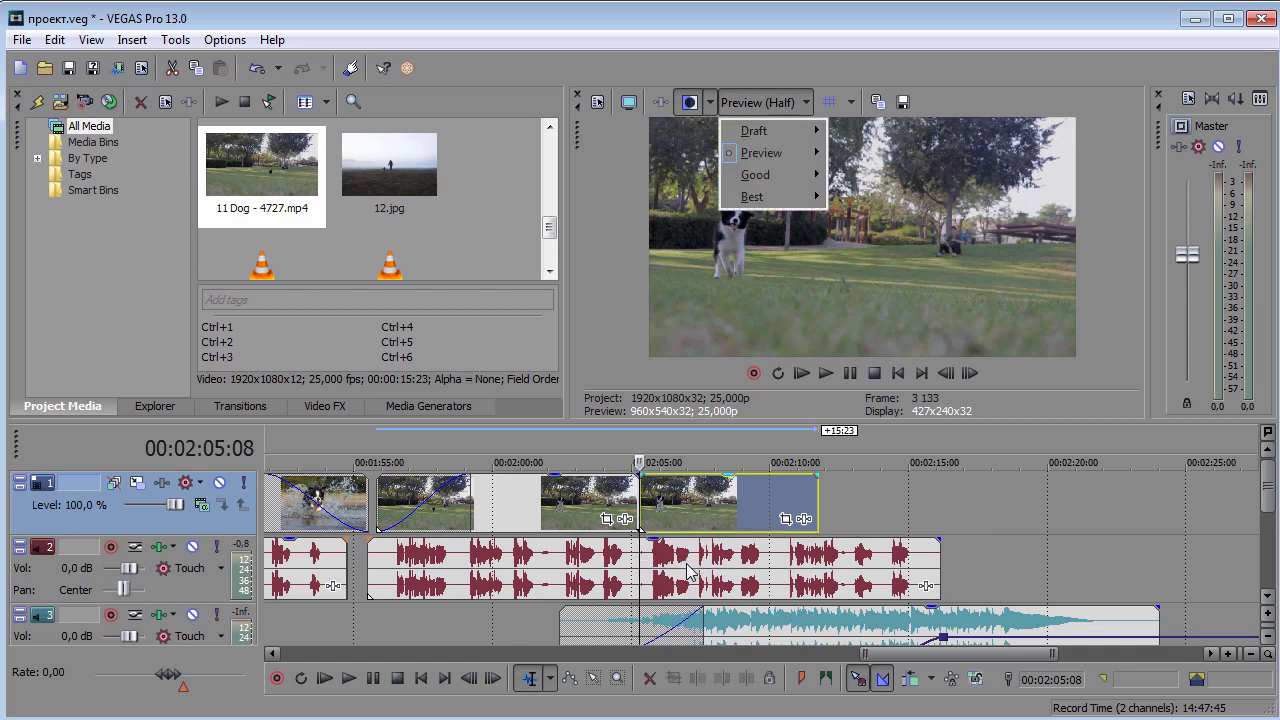
{"action": "mouse_move", "coordinate": [771, 196]}
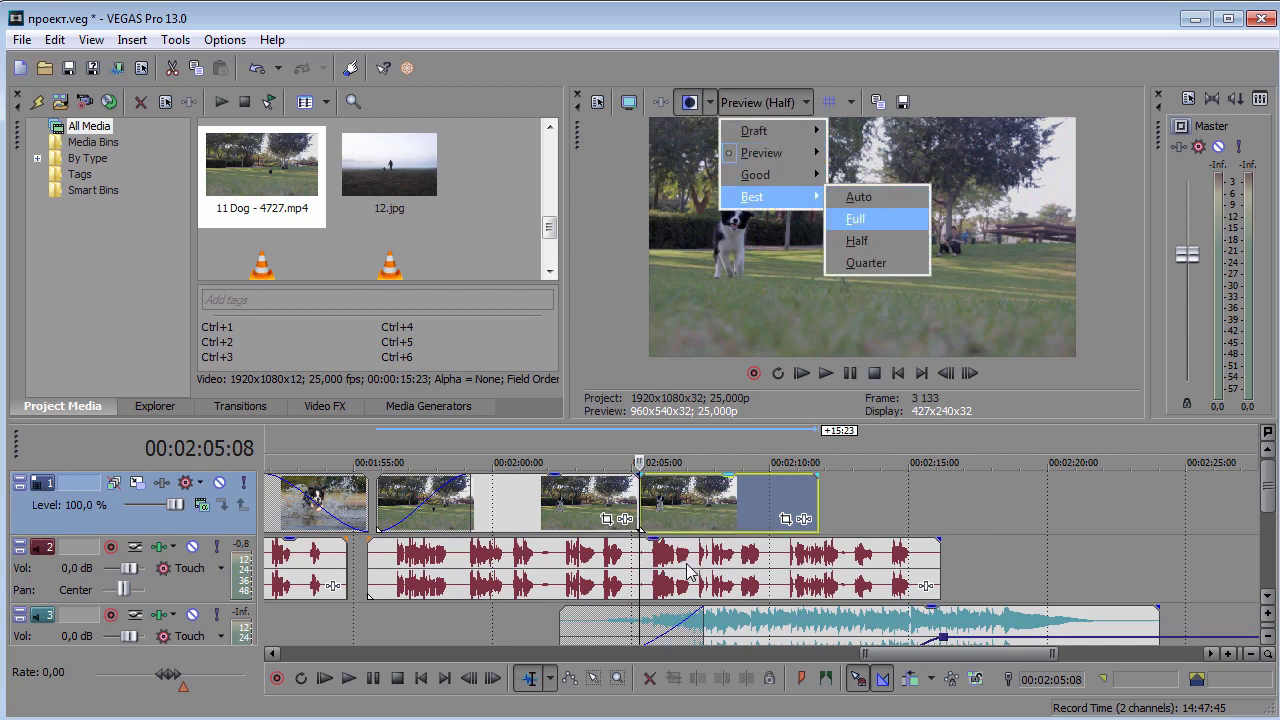
{"action": "left_click", "coordinate": [855, 218]}
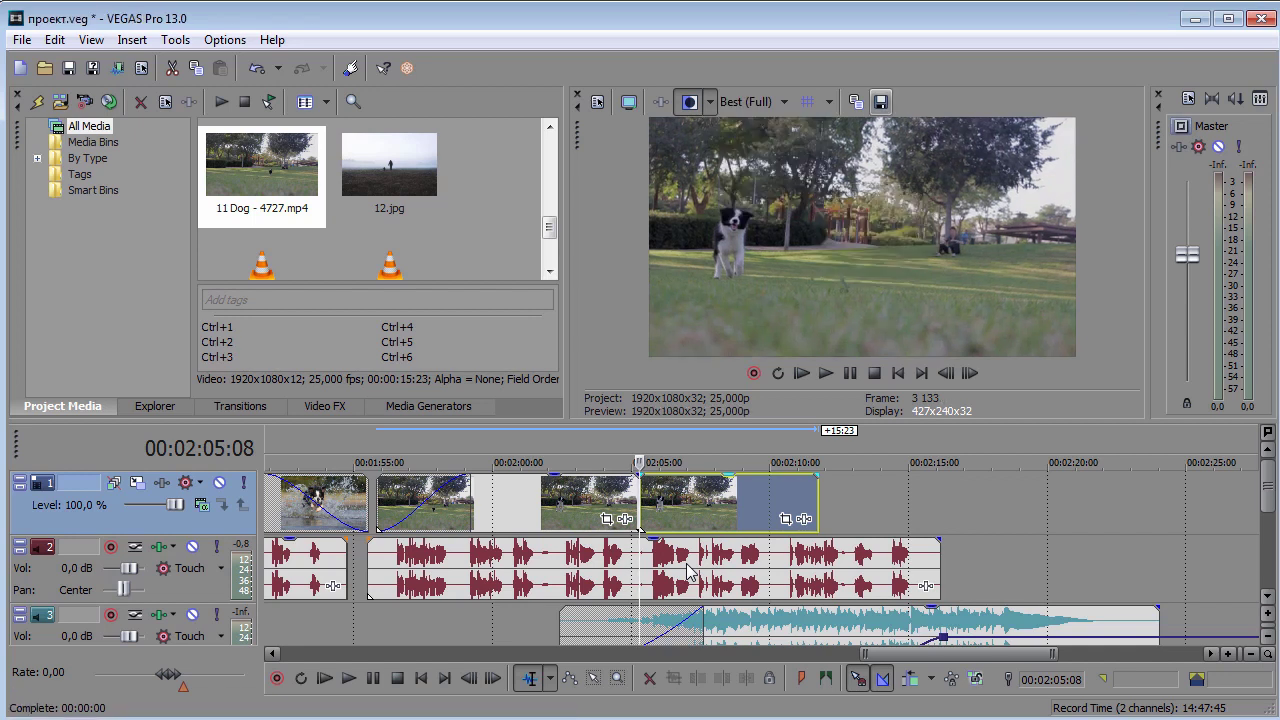
{"action": "left_click", "coordinate": [881, 102]}
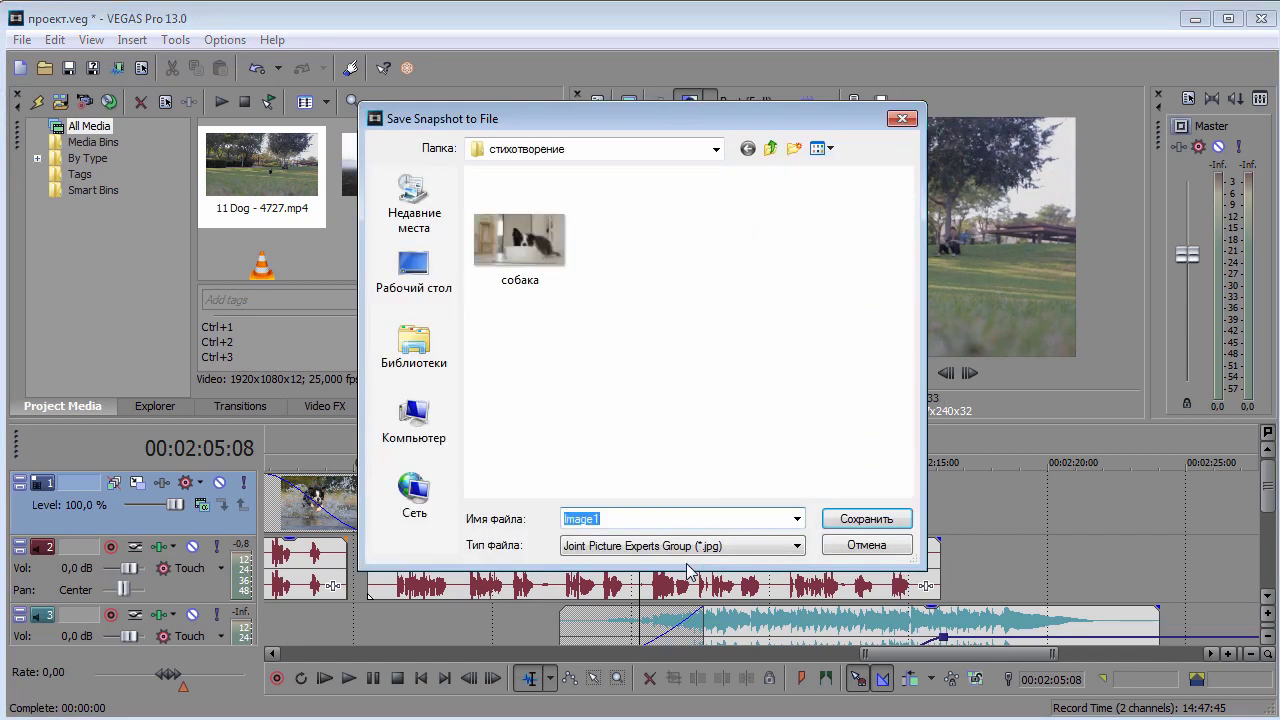
{"action": "type", "text": "финал"}
{"action": "key", "text": "Return"}
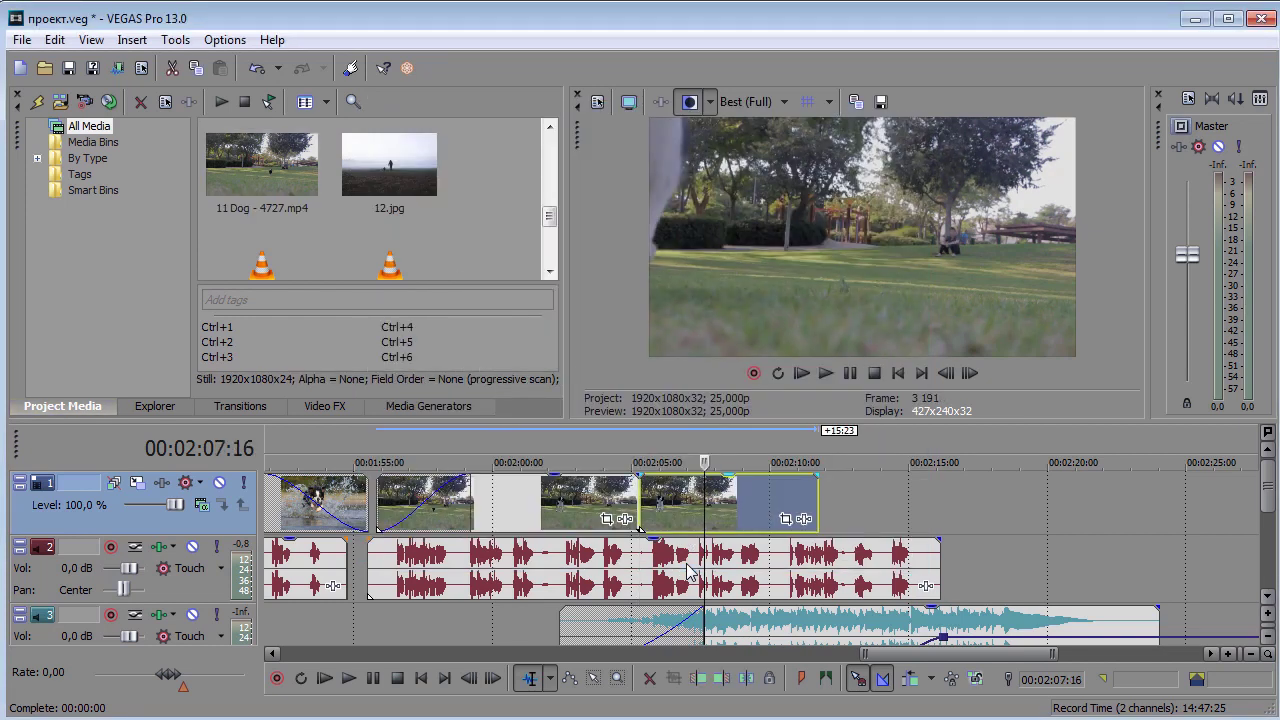
Delete the rest of the dog video after the split and place финал.jpg in its place at 00:02:05:08.
{"action": "key", "text": "Delete"}
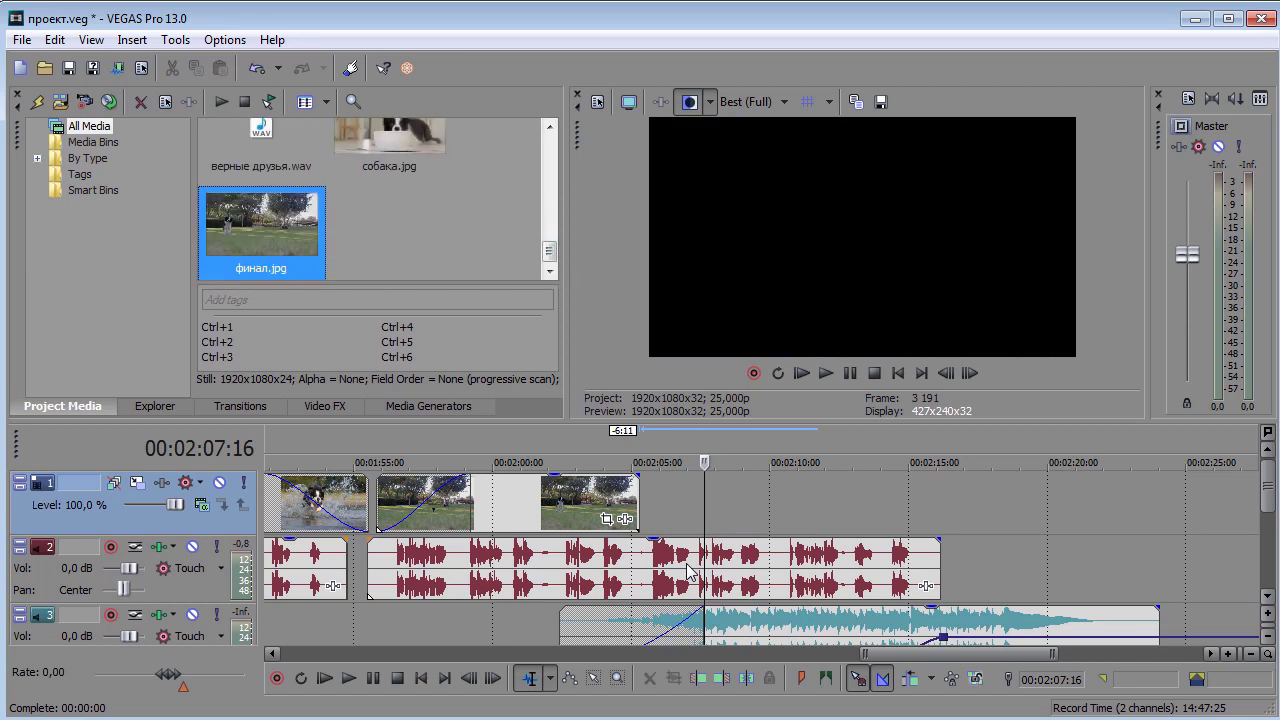
{"action": "left_click_drag", "start_coordinate": [712, 502], "coordinate": [640, 502]}
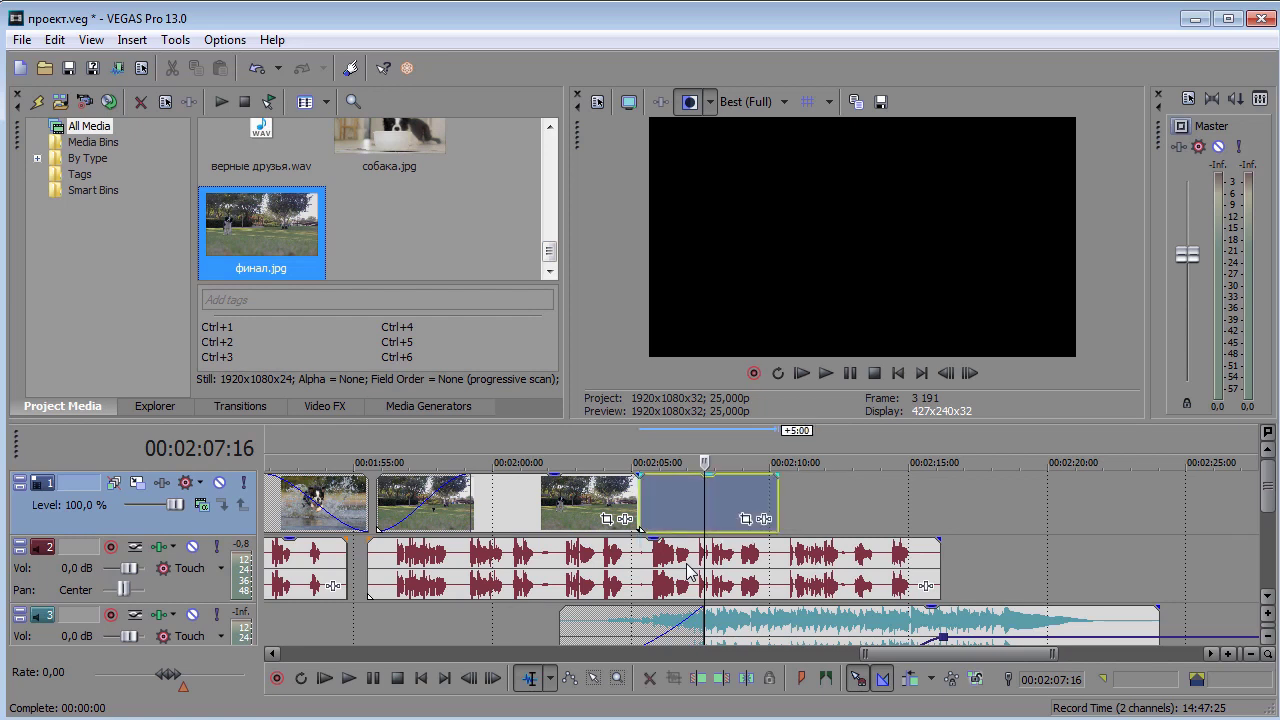
{"action": "left_click", "coordinate": [688, 572]}
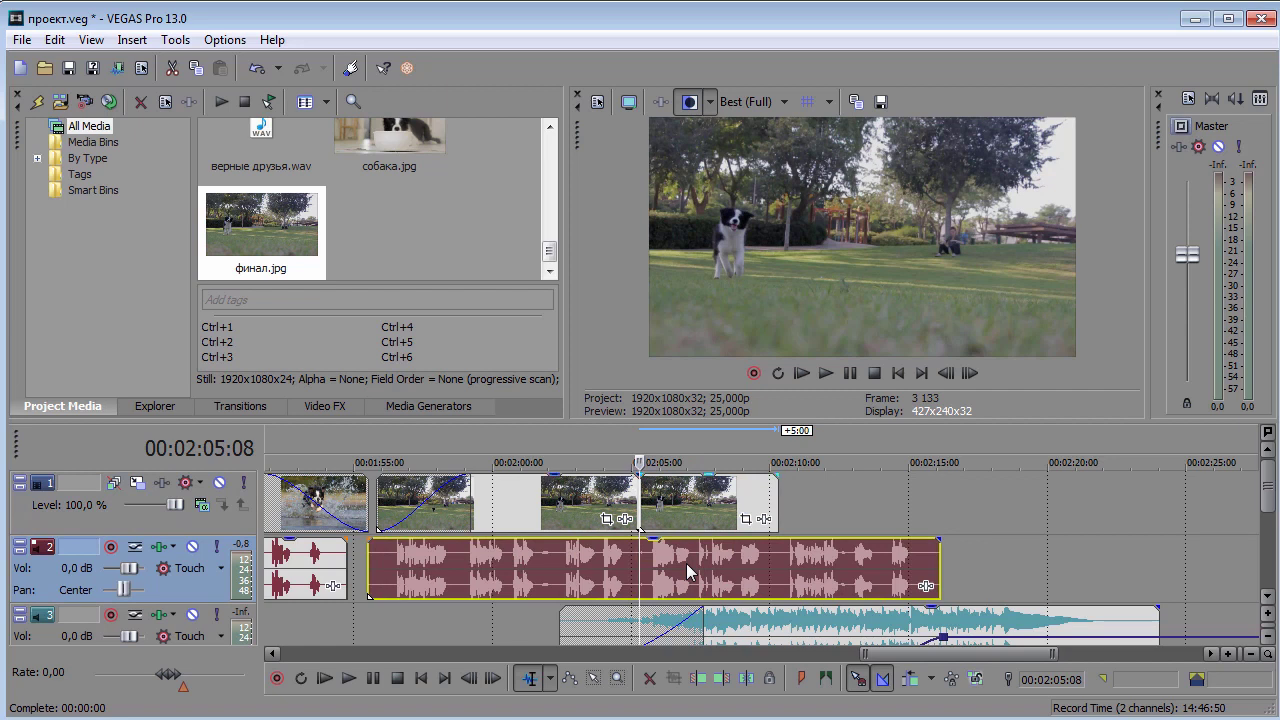
Place 12.jpg directly after финал.jpg at 00:02:10:08 and lengthen its end by 6:10.
{"action": "scroll", "coordinate": [377, 198], "scroll_direction": "up", "scroll_amount": 3}
{"action": "left_click_drag", "start_coordinate": [549, 230], "coordinate": [549, 211]}
{"action": "mouse_move", "coordinate": [389, 215]}
{"action": "left_mouse_down"}
{"action": "mouse_move", "coordinate": [852, 502]}
{"action": "mouse_move", "coordinate": [778, 502]}
{"action": "left_mouse_up"}
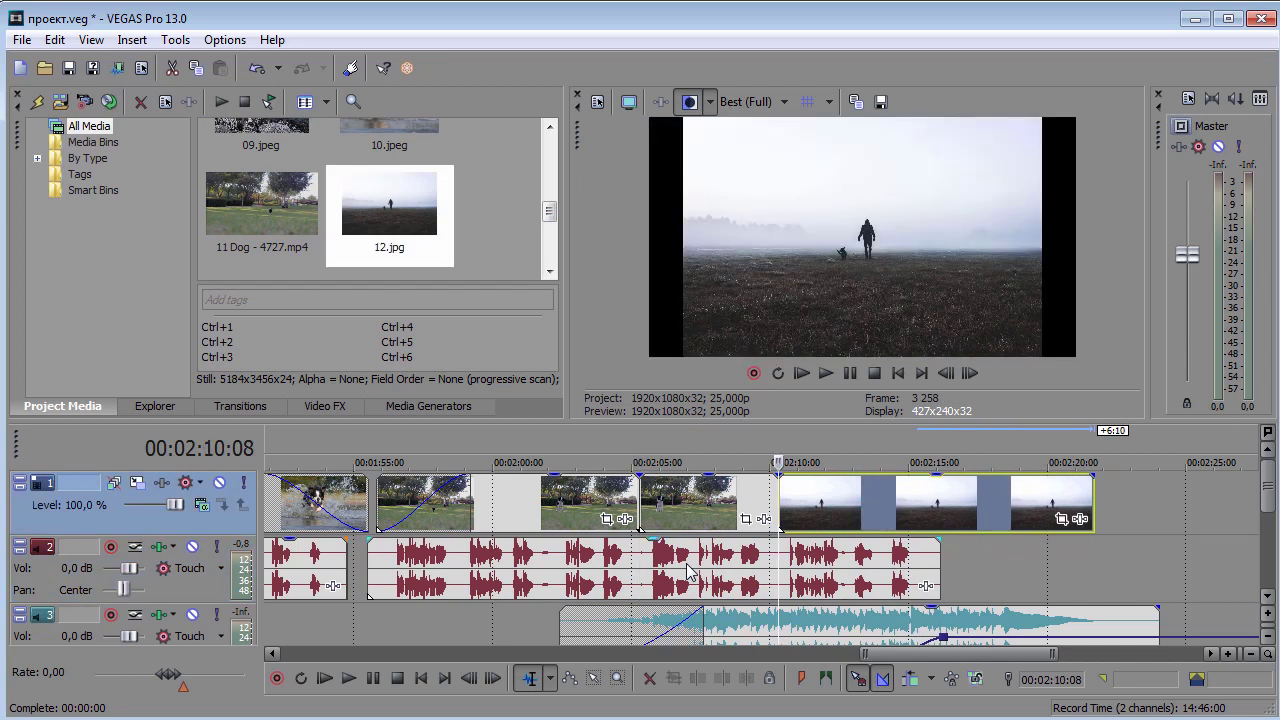
Play the passage where финал.jpg changes to 12.jpg and check the last verse of the poem script in Word.
{"action": "scroll", "coordinate": [688, 570], "scroll_direction": "right", "scroll_amount": 5}
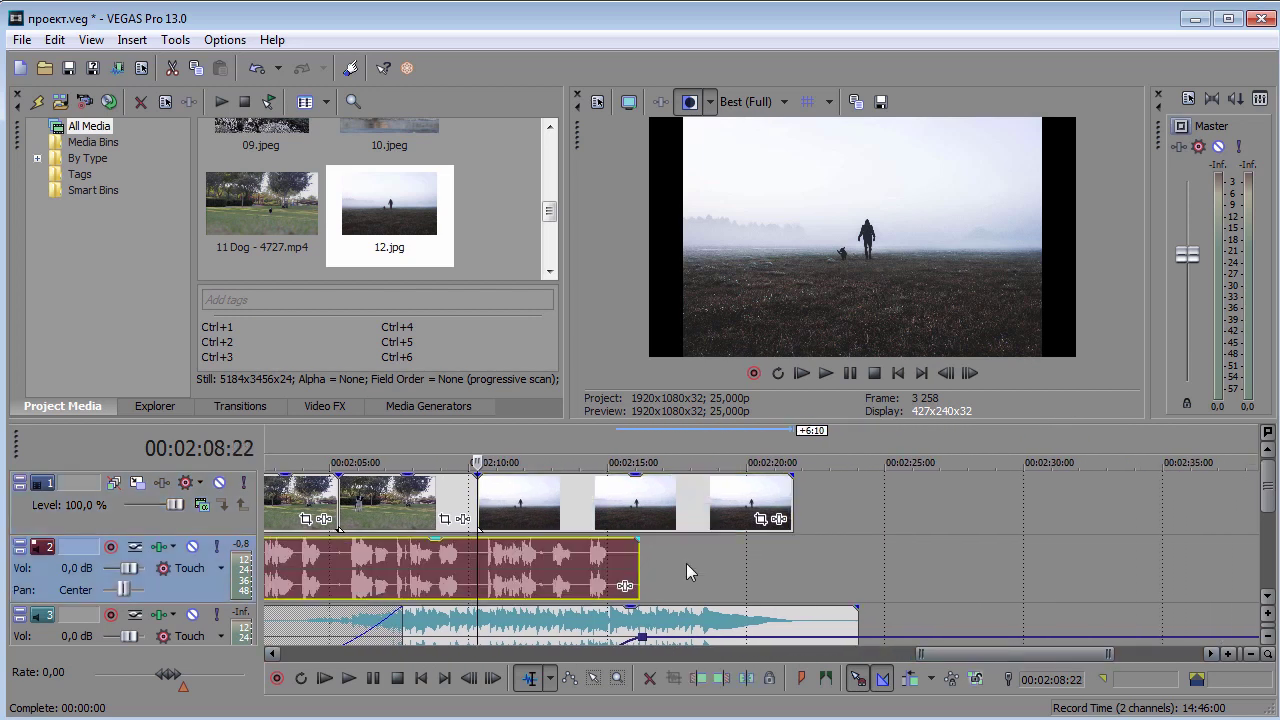
{"action": "key", "text": "space"}
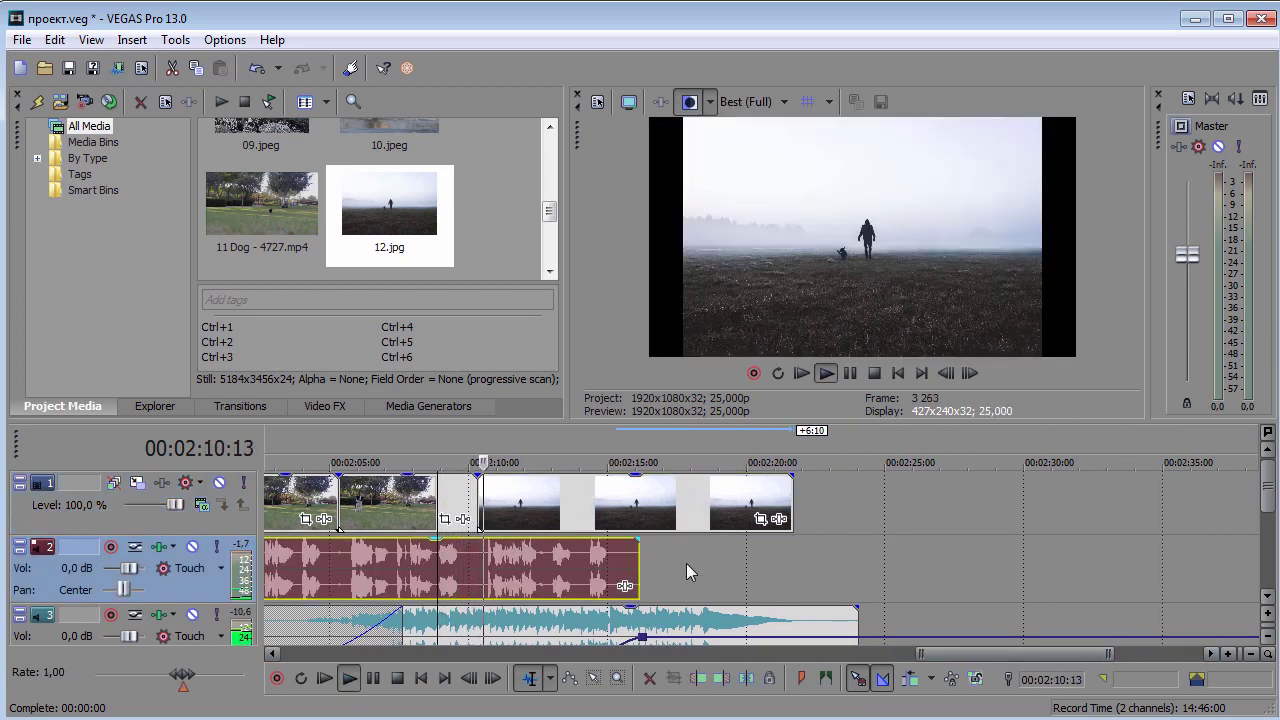
{"action": "key", "text": "space"}
{"action": "key", "text": "alt+Tab"}
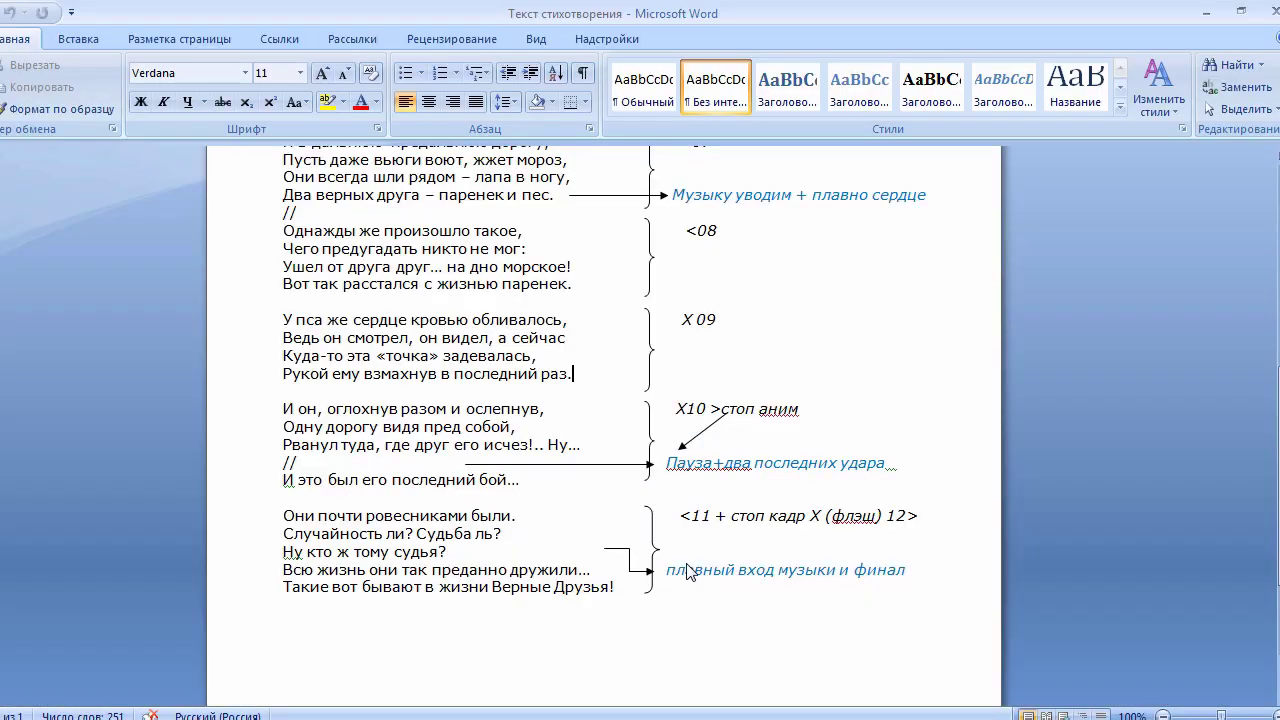
{"action": "key", "text": "alt+Tab"}
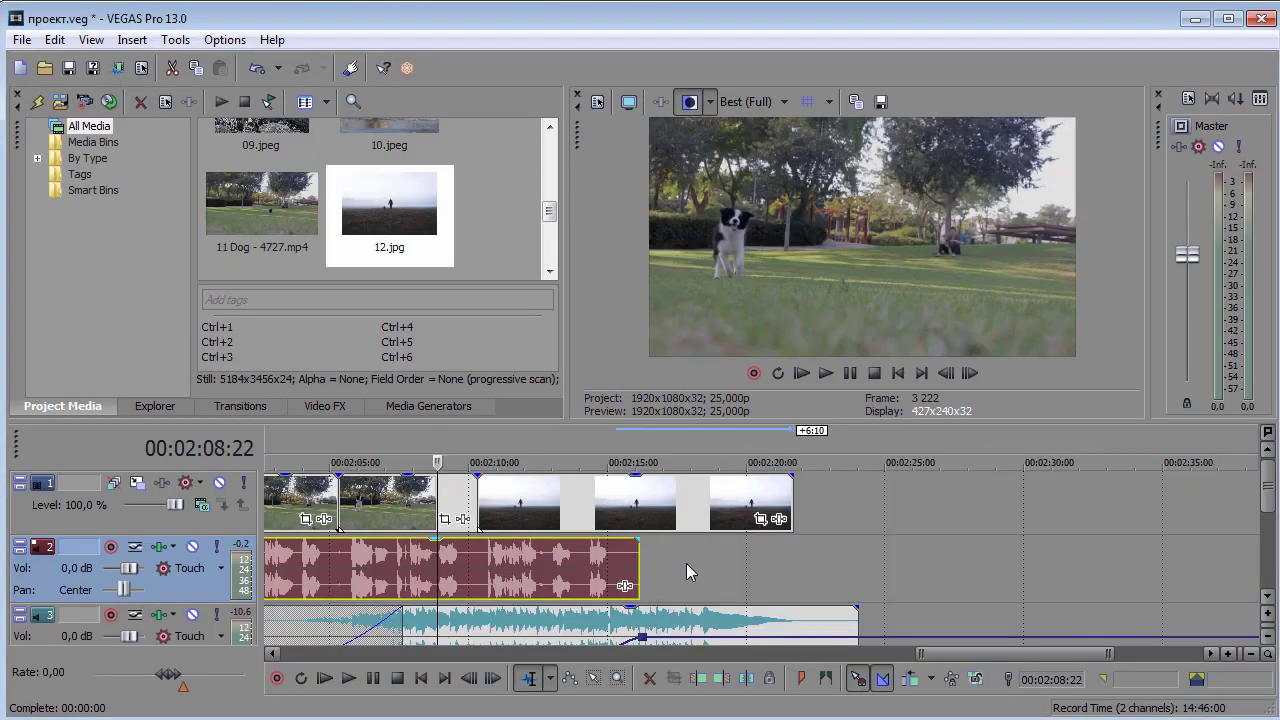
Match the Pan/Crop frame of 12.jpg to the output aspect.
{"action": "key", "text": "Right"}
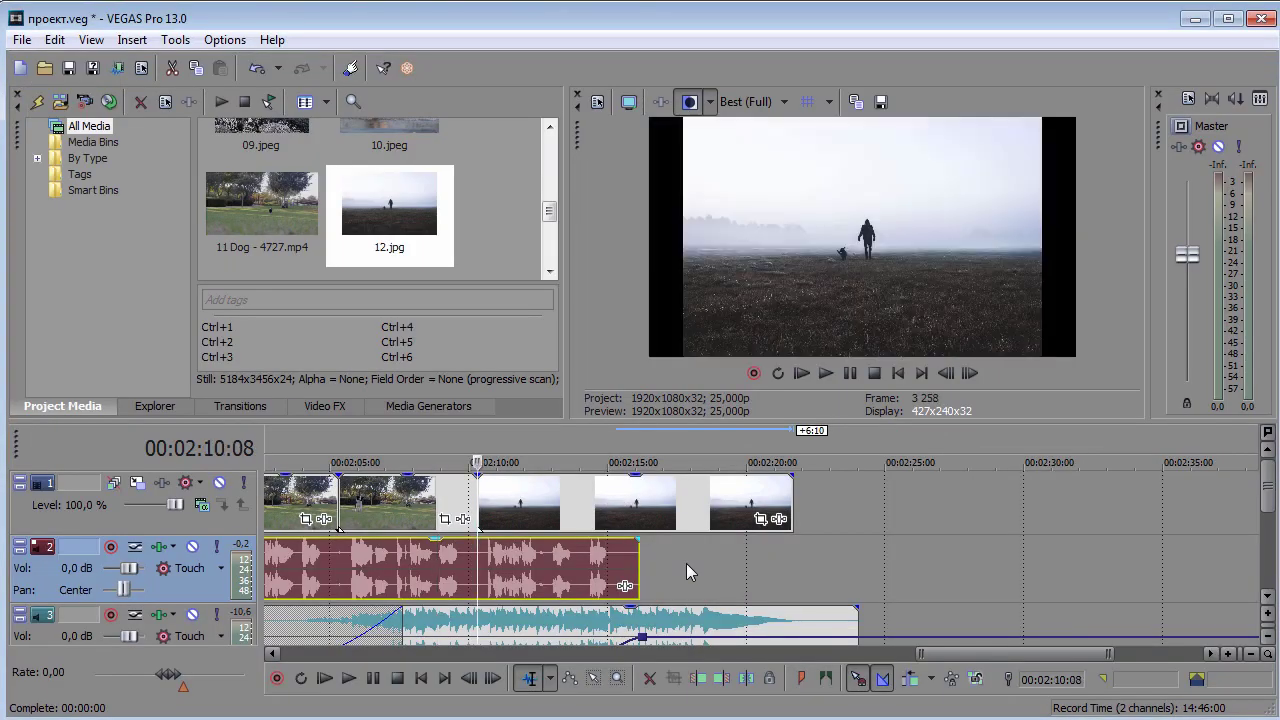
{"action": "key", "text": "ctrl+alt+p"}
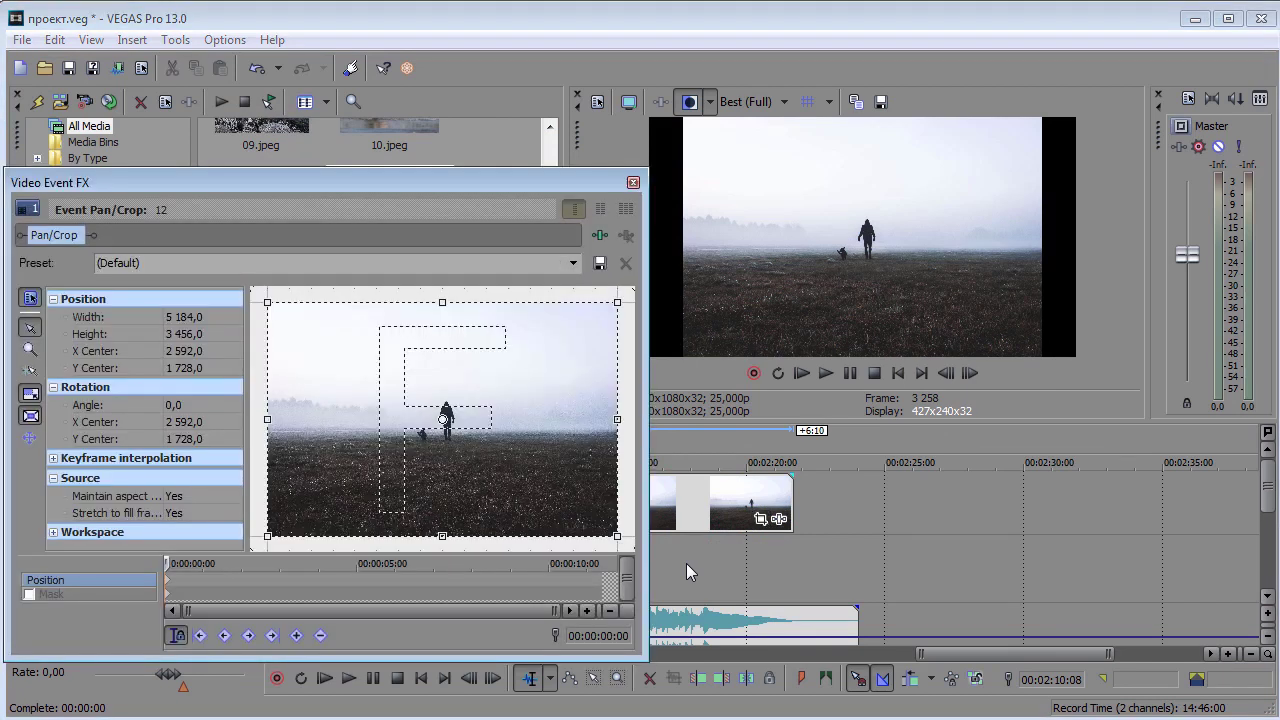
{"action": "key", "text": "shift+F10"}
{"action": "key", "text": "Down"}
{"action": "key", "text": "Down"}
{"action": "key", "text": "Down"}
{"action": "key", "text": "Down"}
{"action": "key", "text": "Down"}
{"action": "left_click", "coordinate": [686, 565]}
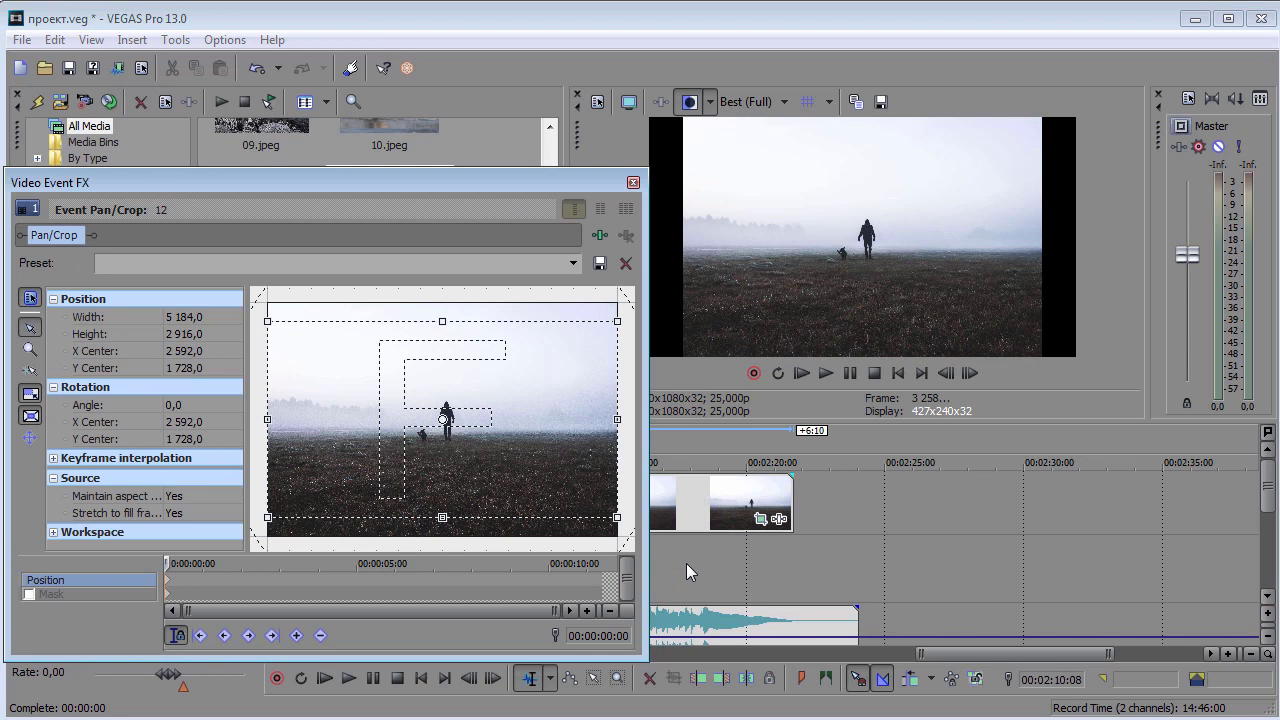
Extend 12.jpg to the end of the music clip and animate its Pan/Crop between an end keyframe and a centred 3495.5 × 1966.2 starting crop.
{"action": "left_click_drag", "start_coordinate": [794, 503], "coordinate": [858, 503]}
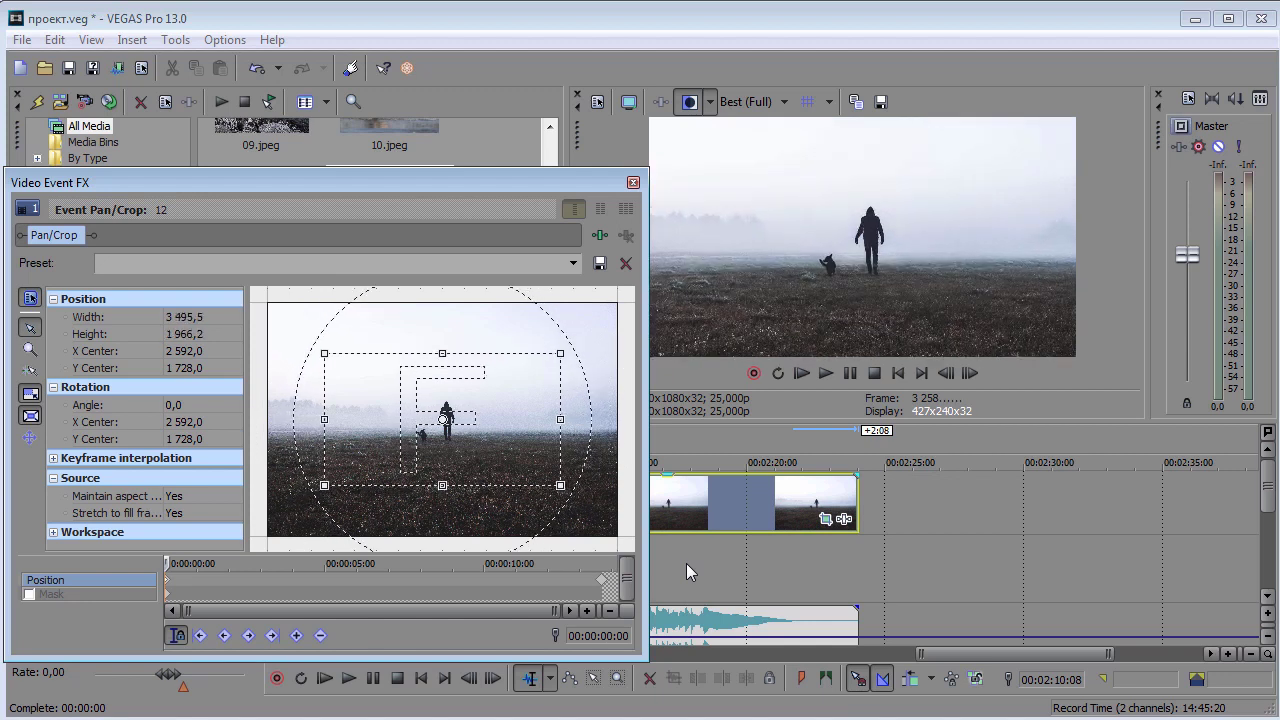
{"action": "left_click", "coordinate": [632, 182]}
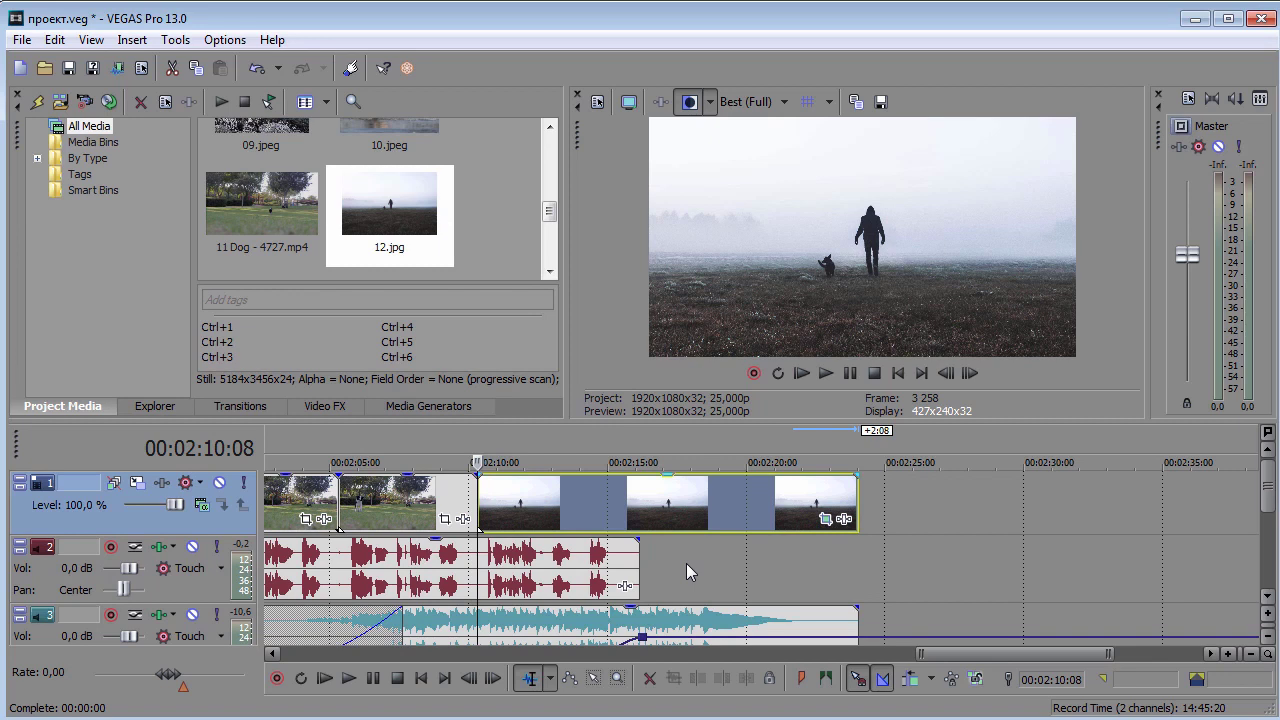
Give 12.jpg a fade-out of about 7 seconds with the fast logarithmic curve.
{"action": "left_click_drag", "start_coordinate": [855, 478], "coordinate": [666, 475]}
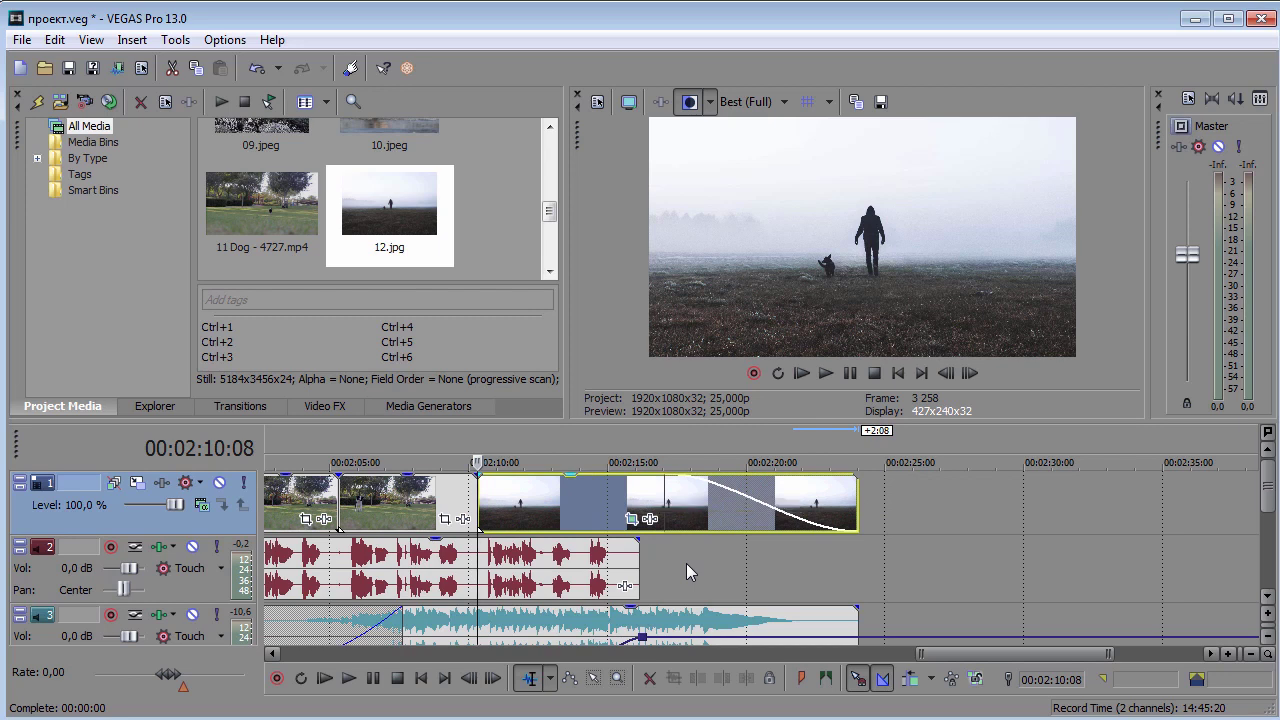
{"action": "right_click", "coordinate": [667, 480]}
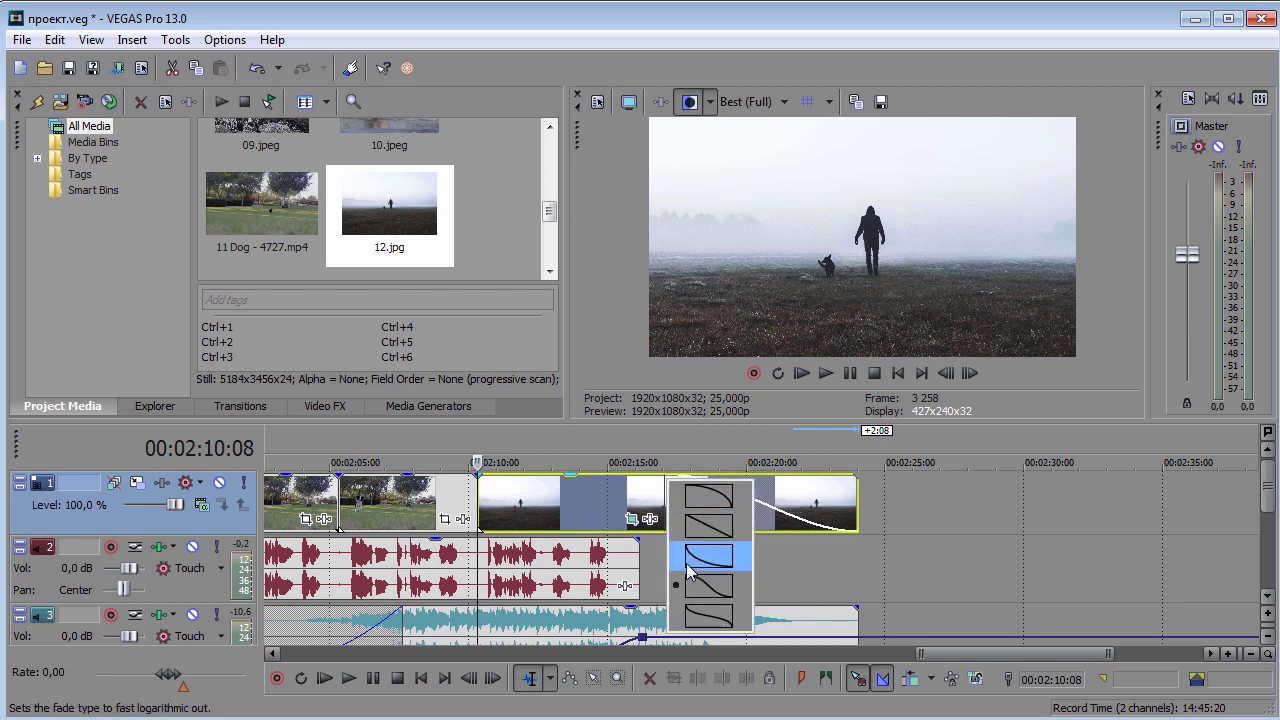
{"action": "left_click", "coordinate": [687, 569]}
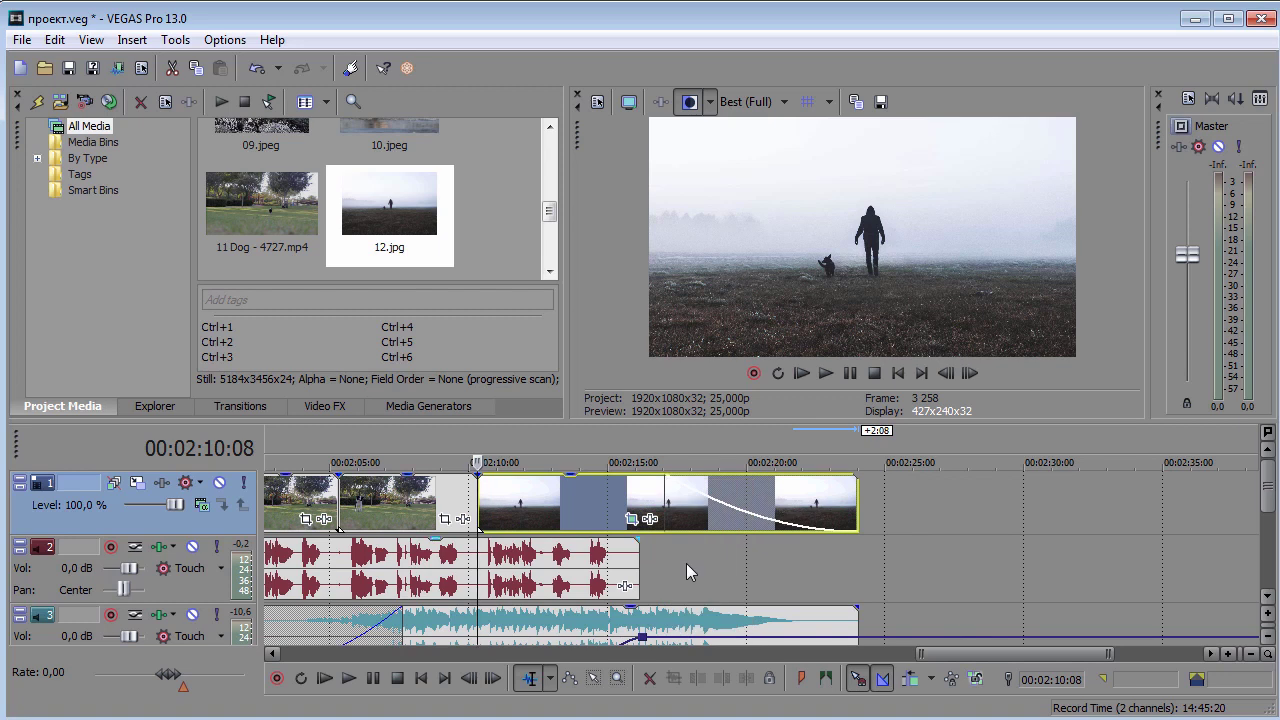
Extend the start of 12.jpg back to 00:02:09:10 so it overlaps финал.jpg in a 0:23 crossfade.
{"action": "key", "text": "Down"}
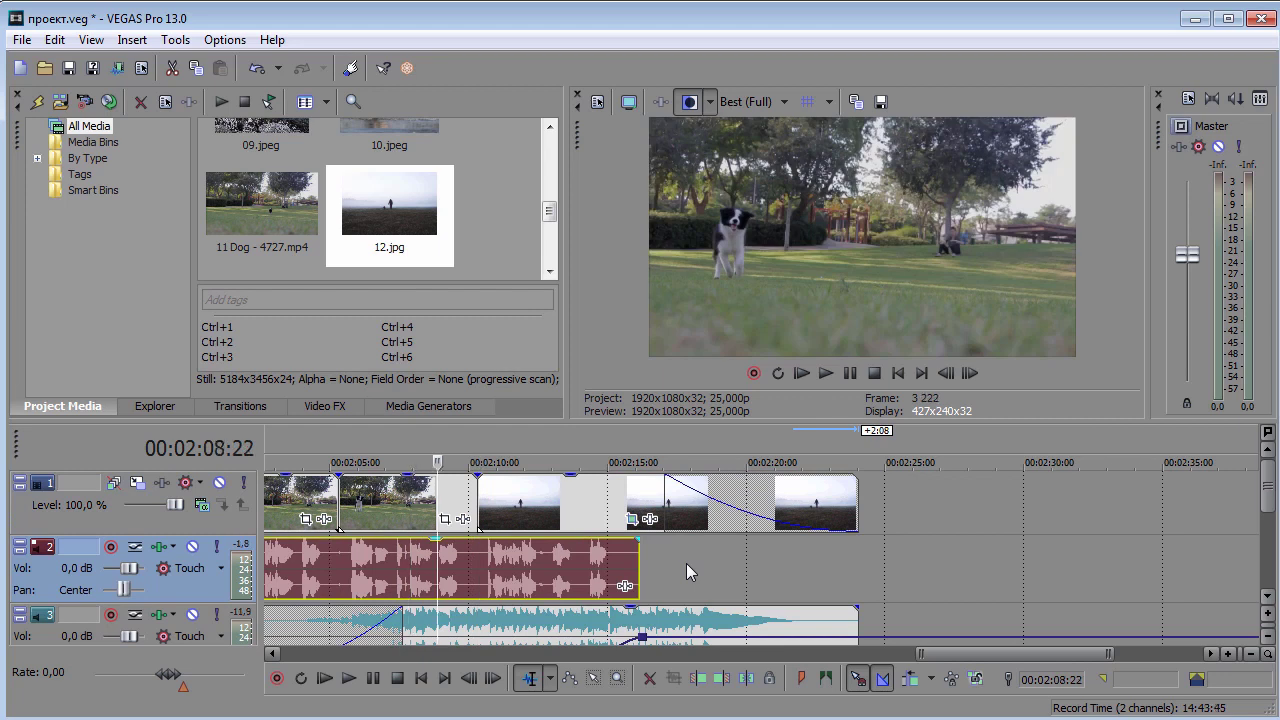
{"action": "key", "text": "Right"}
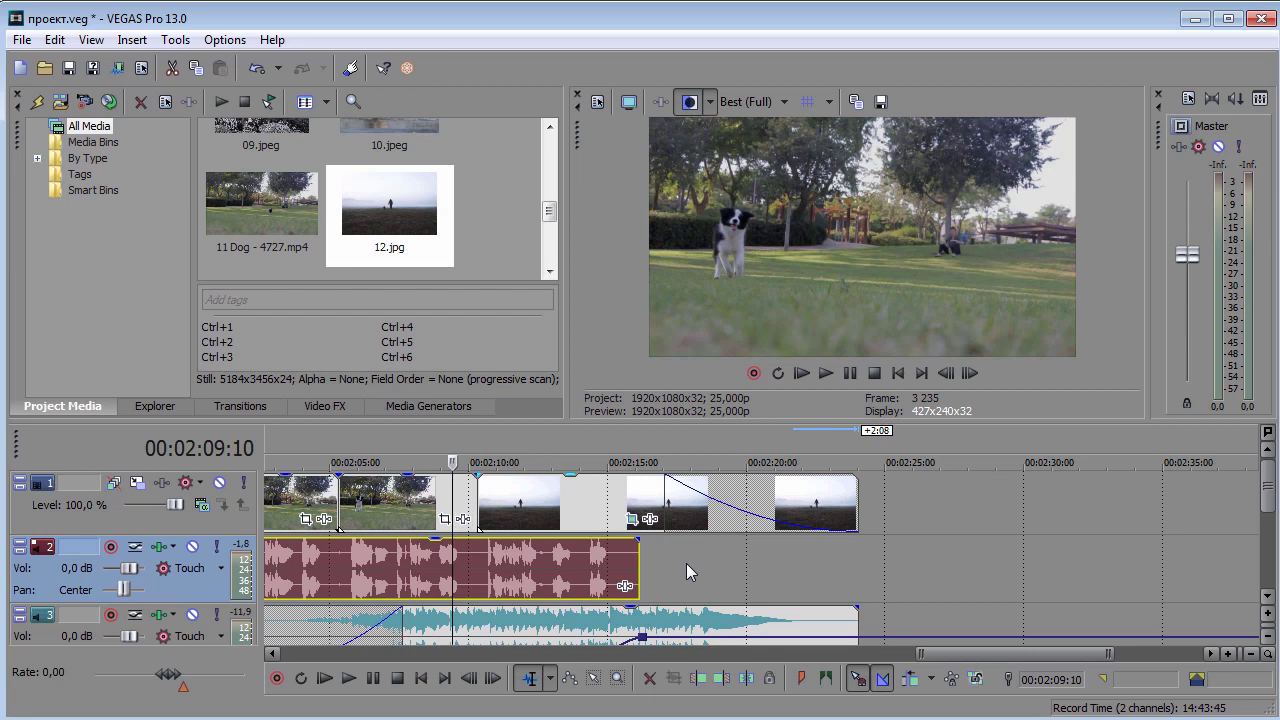
{"action": "key", "text": "ctrl+z"}
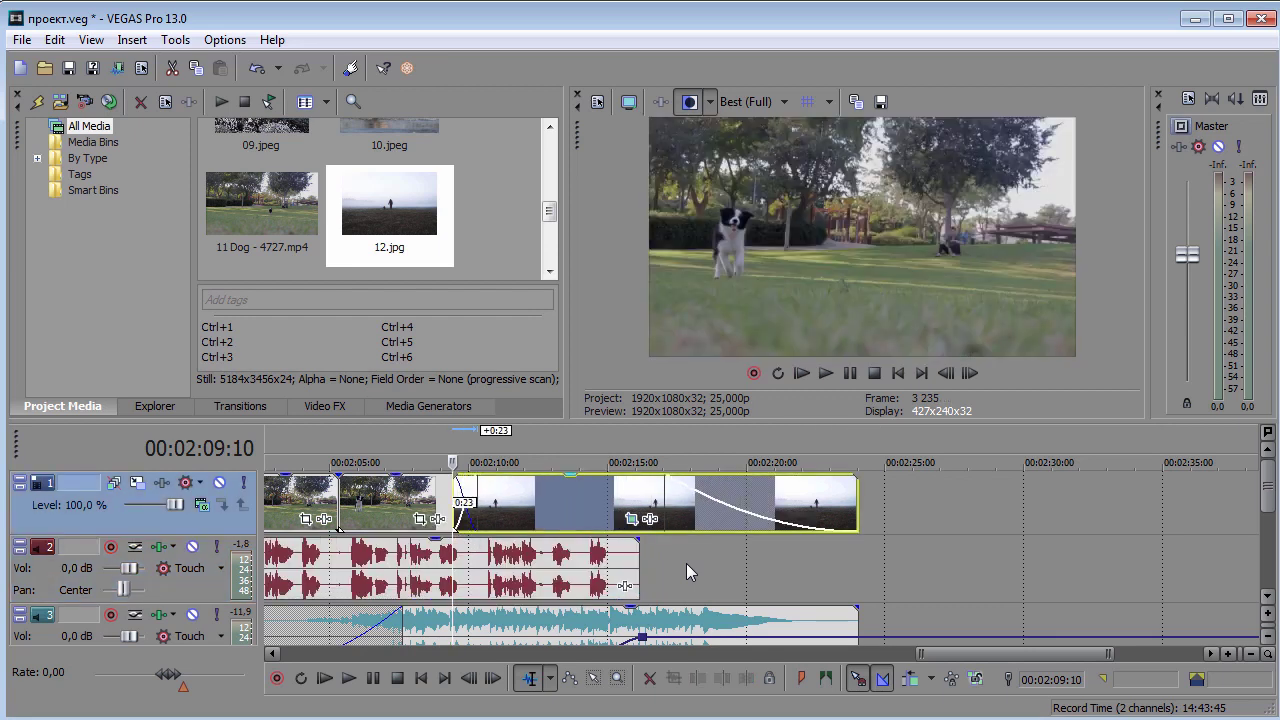
Extend the end of финал.jpg until its crossfade with 12.jpg lasts 2:13.
{"action": "key", "text": "6"}
{"action": "key", "text": "6"}
{"action": "key", "text": "6"}
{"action": "key", "text": "6"}
{"action": "key", "text": "6"}
{"action": "key", "text": "6"}
{"action": "key", "text": "6"}
{"action": "key", "text": "6"}
{"action": "key", "text": "6"}
{"action": "key", "text": "6"}
{"action": "key", "text": "6"}
{"action": "key", "text": "6"}
{"action": "key", "text": "6"}
{"action": "key", "text": "6"}
{"action": "key", "text": "6"}
{"action": "key", "text": "6"}
{"action": "key", "text": "6"}
{"action": "key", "text": "6"}
{"action": "key", "text": "6"}
{"action": "key", "text": "6"}
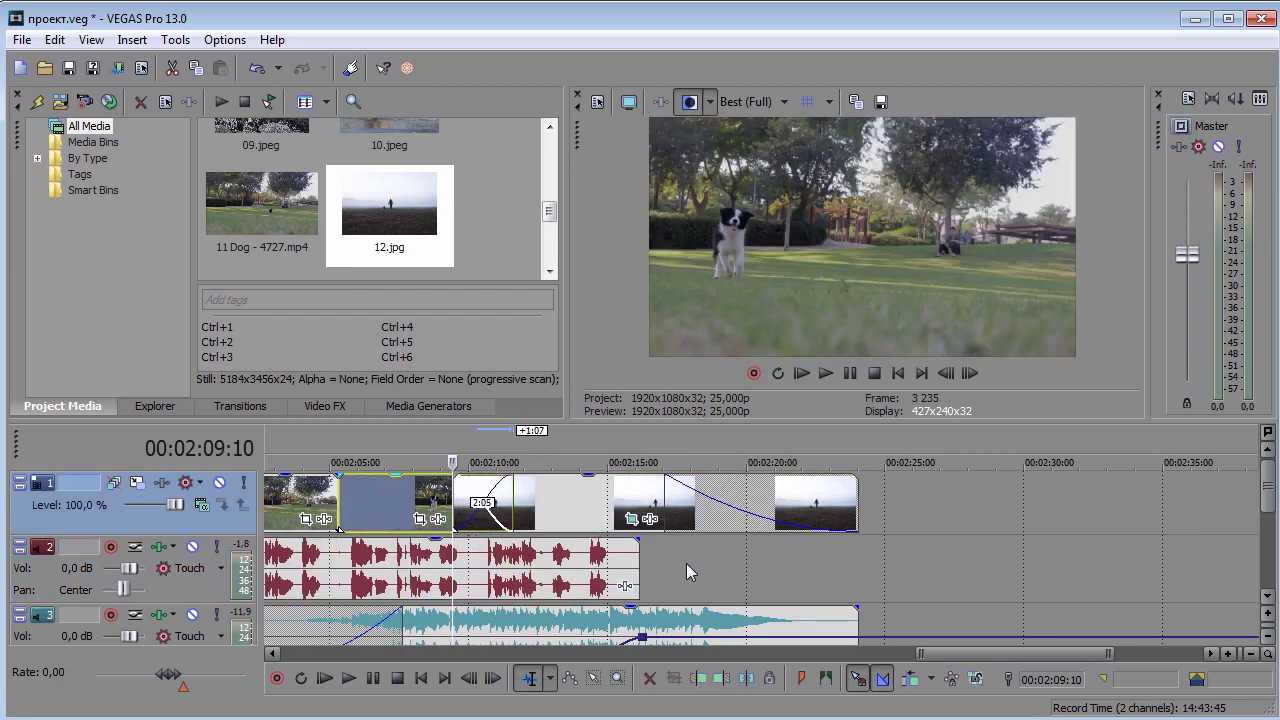
{"action": "key", "text": "KP_4"}
{"action": "key", "text": "KP_4"}
{"action": "key", "text": "KP_4"}
{"action": "key", "text": "KP_4"}
{"action": "key", "text": "KP_4"}
{"action": "key", "text": "KP_4"}
{"action": "key", "text": "KP_4"}
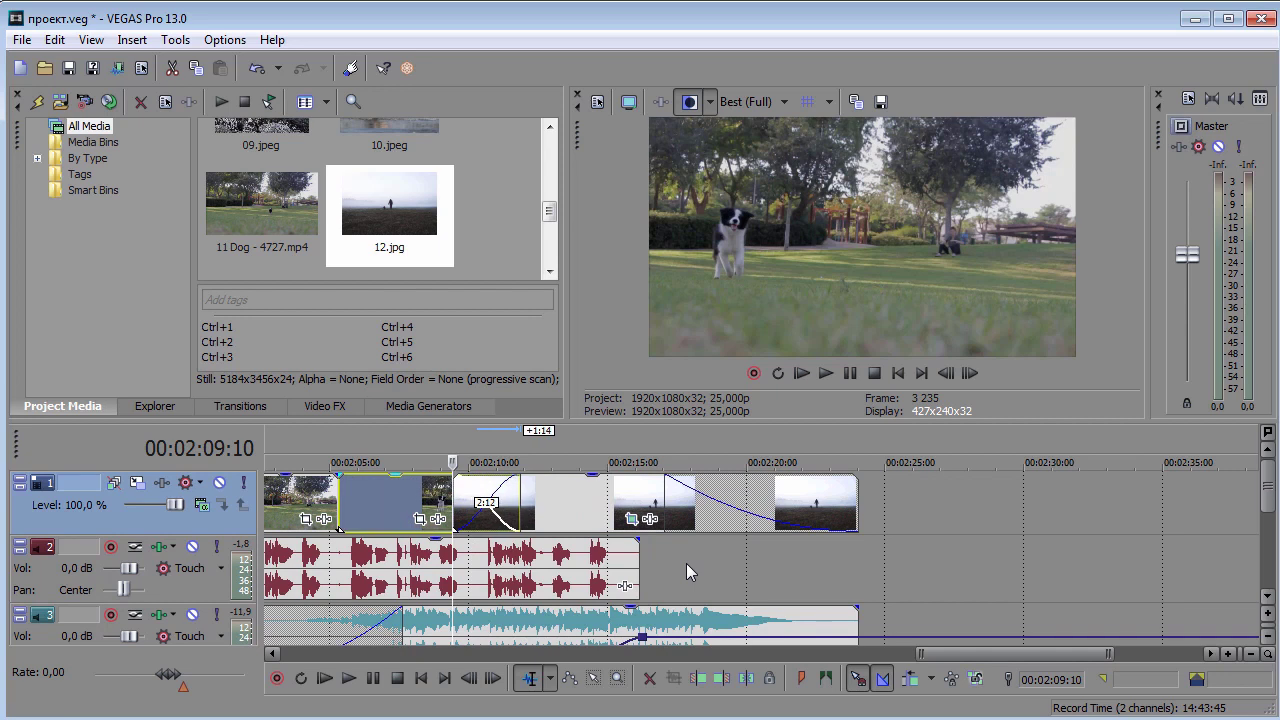
{"action": "key", "text": "KP_4"}
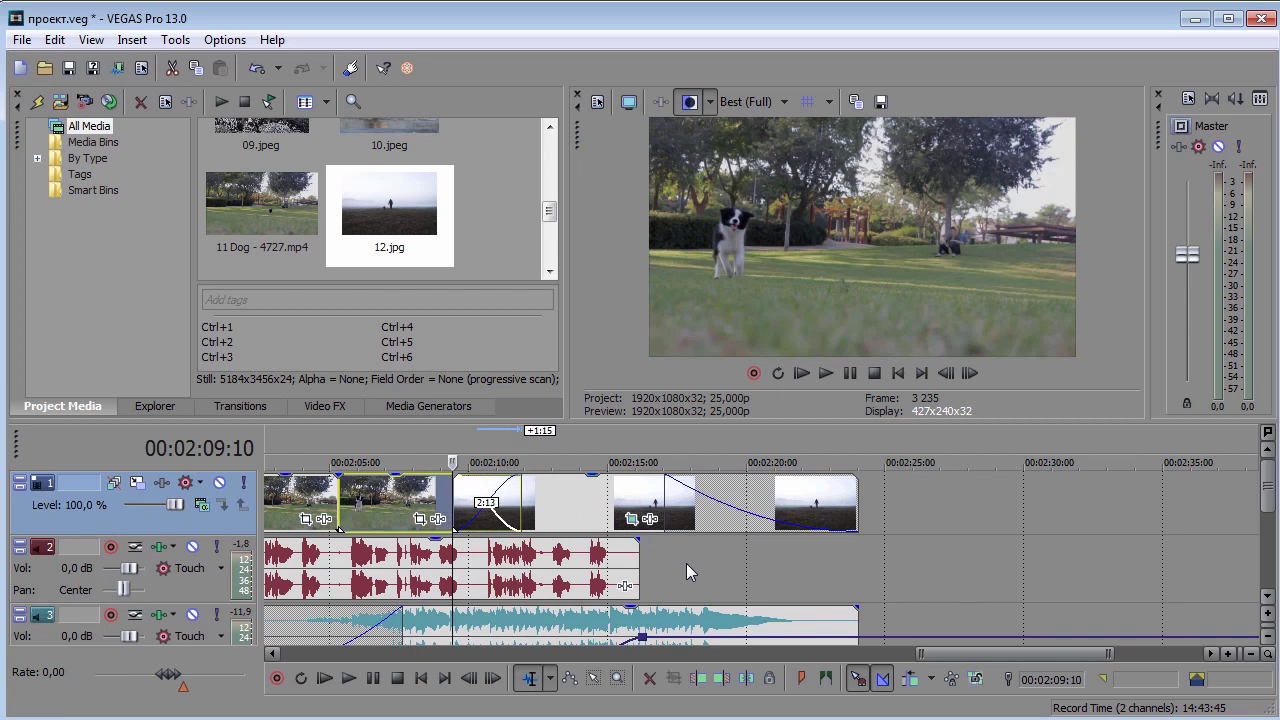
Apply the Soft Flash preset of the Flash transition to the crossfade between финал.jpg and 12.jpg.
{"action": "key", "text": "alt+7"}
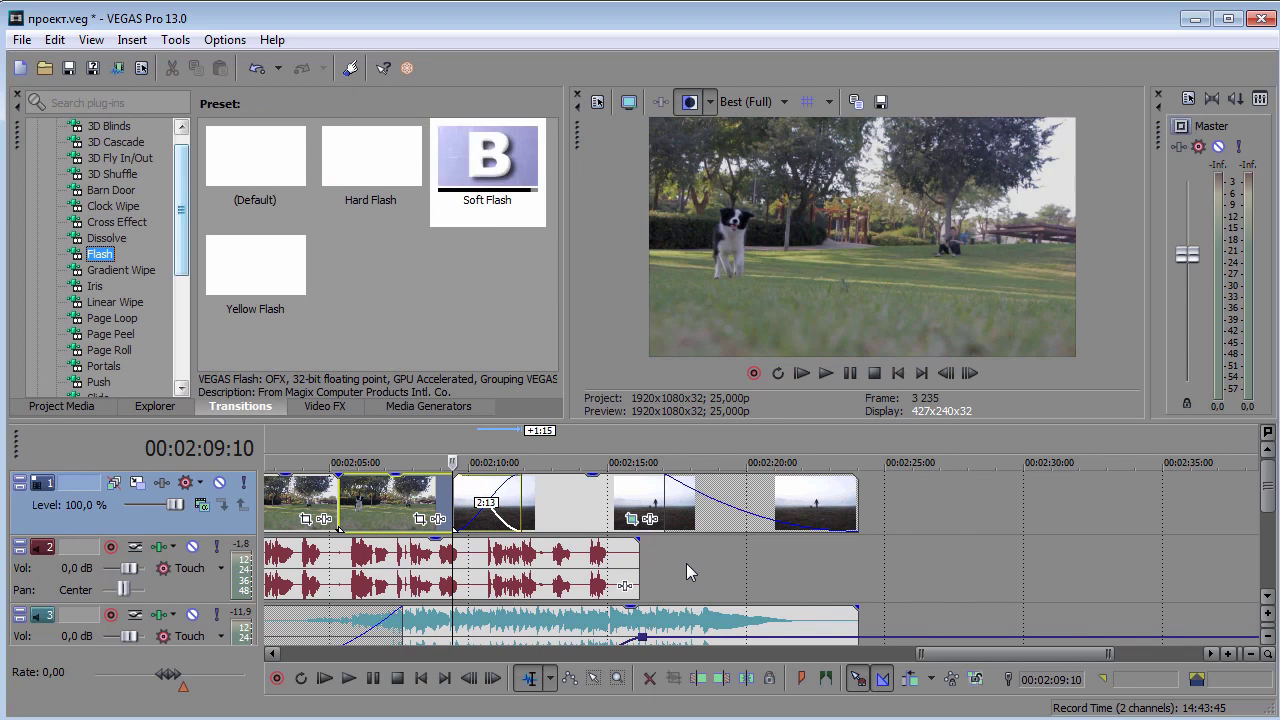
{"action": "key", "text": "Tab"}
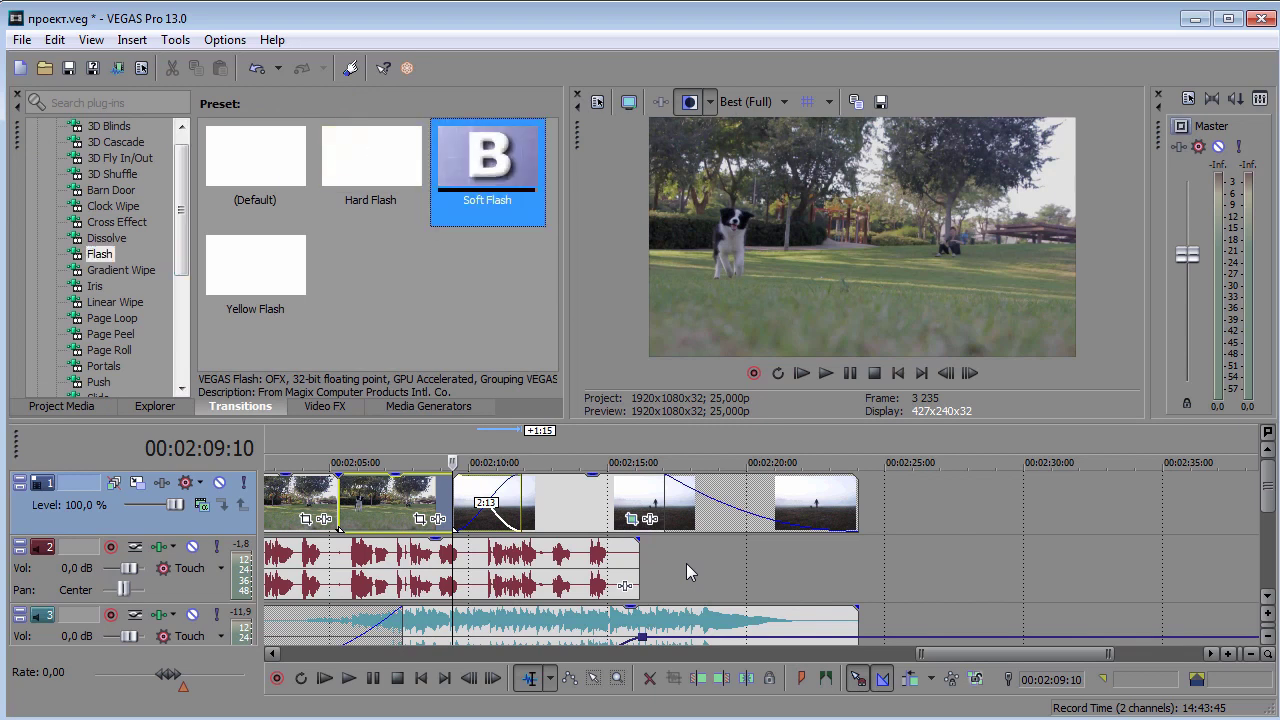
{"action": "key", "text": "Return"}
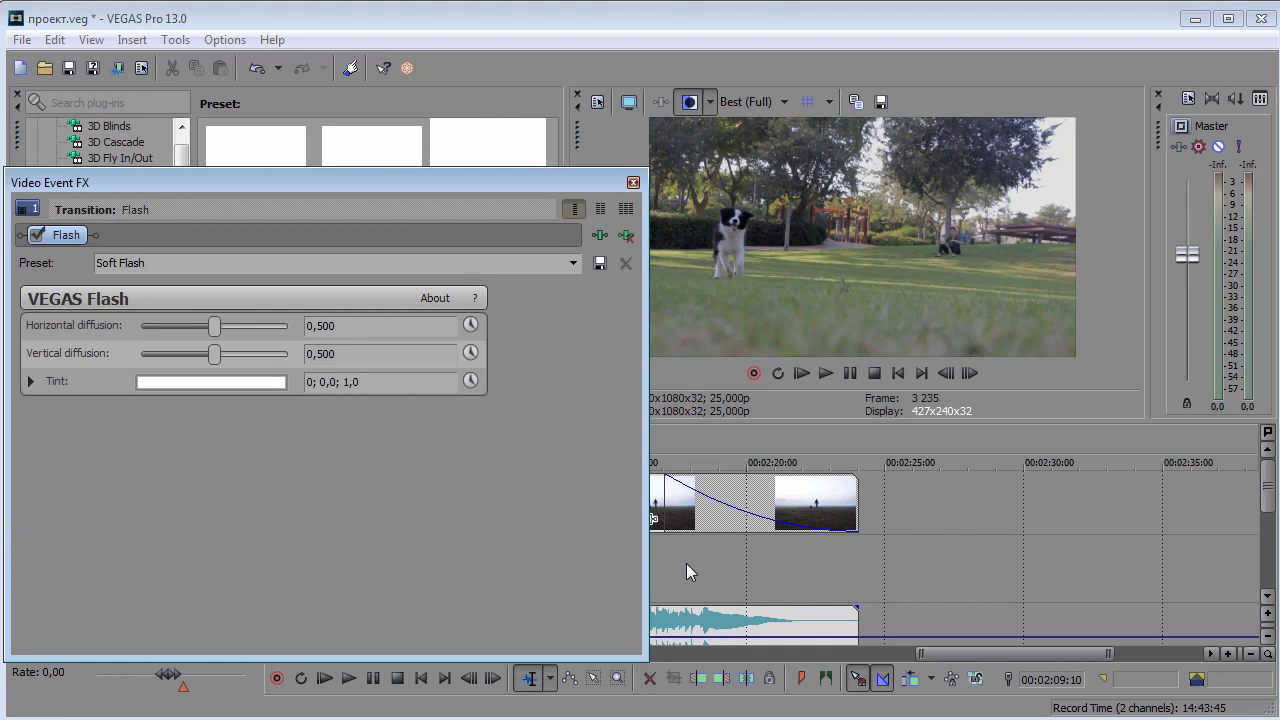
{"action": "key", "text": "Escape"}
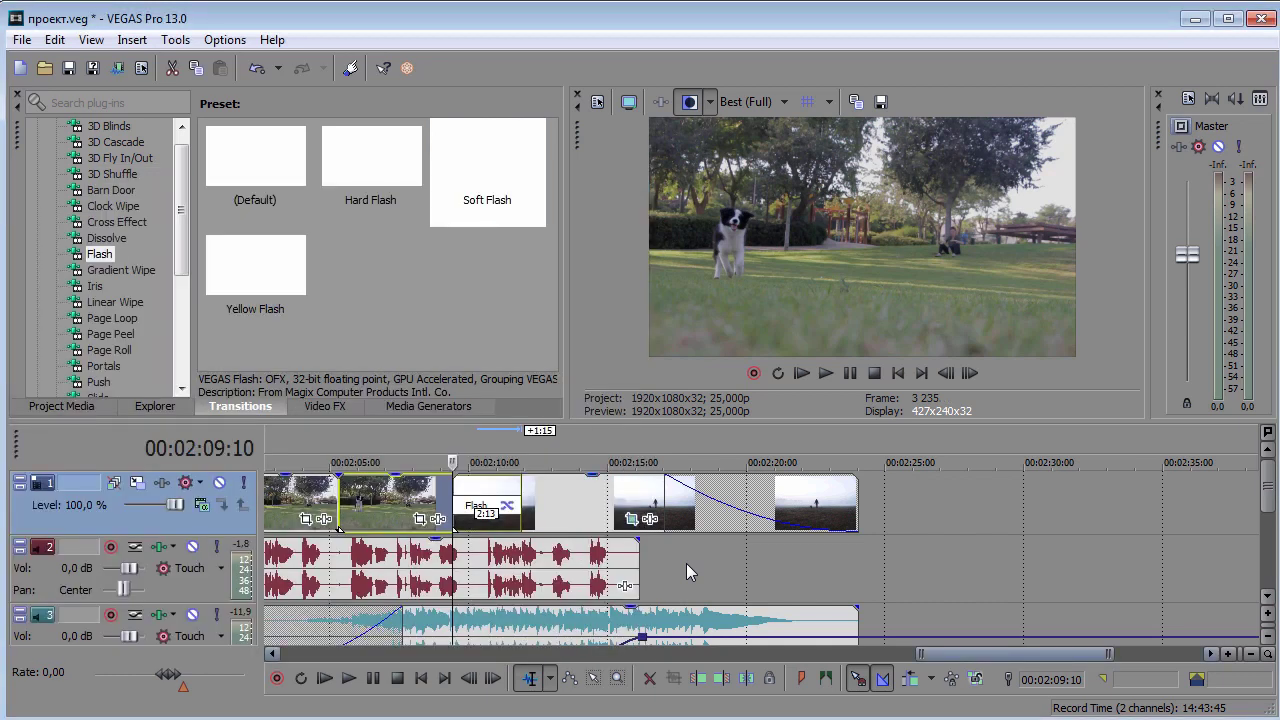
Extend the start of the opening boy photo (01) 1:20 earlier on the video track.
{"action": "scroll", "coordinate": [686, 563], "scroll_direction": "left", "scroll_amount": 5}
{"action": "scroll", "coordinate": [686, 571], "scroll_direction": "left", "scroll_amount": 1}
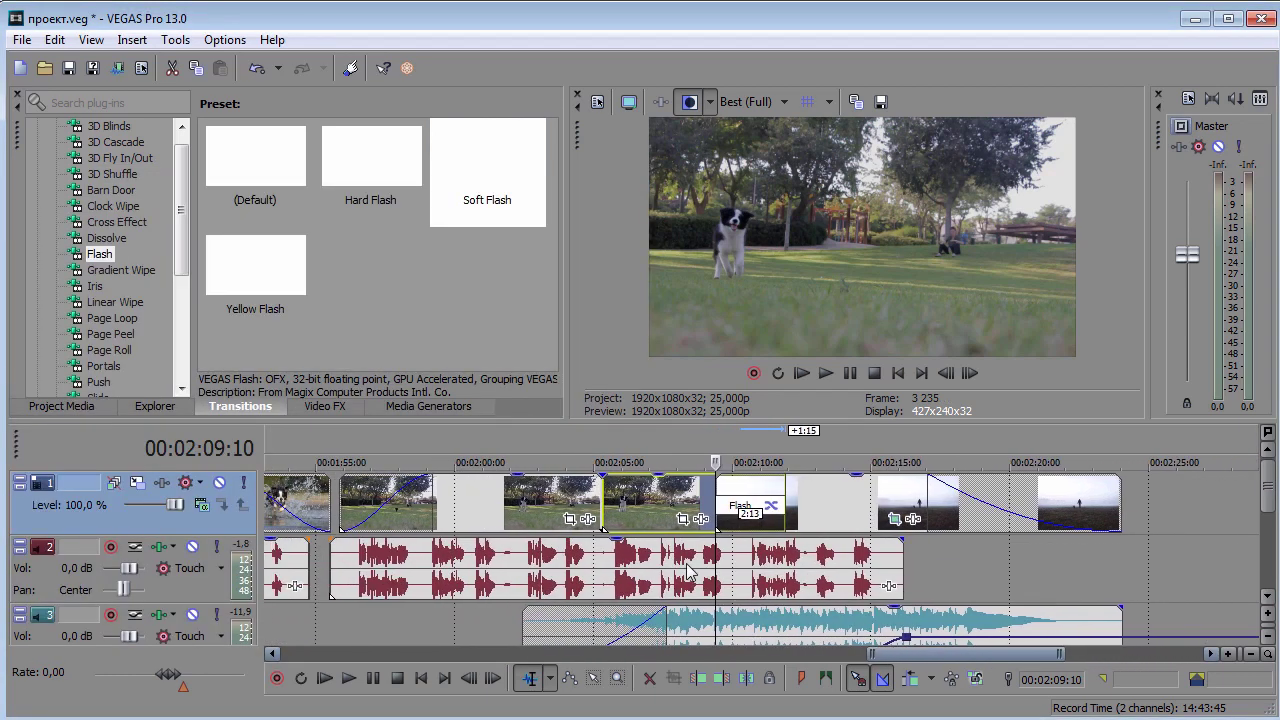
{"action": "scroll", "coordinate": [686, 571], "scroll_direction": "left", "scroll_amount": 8}
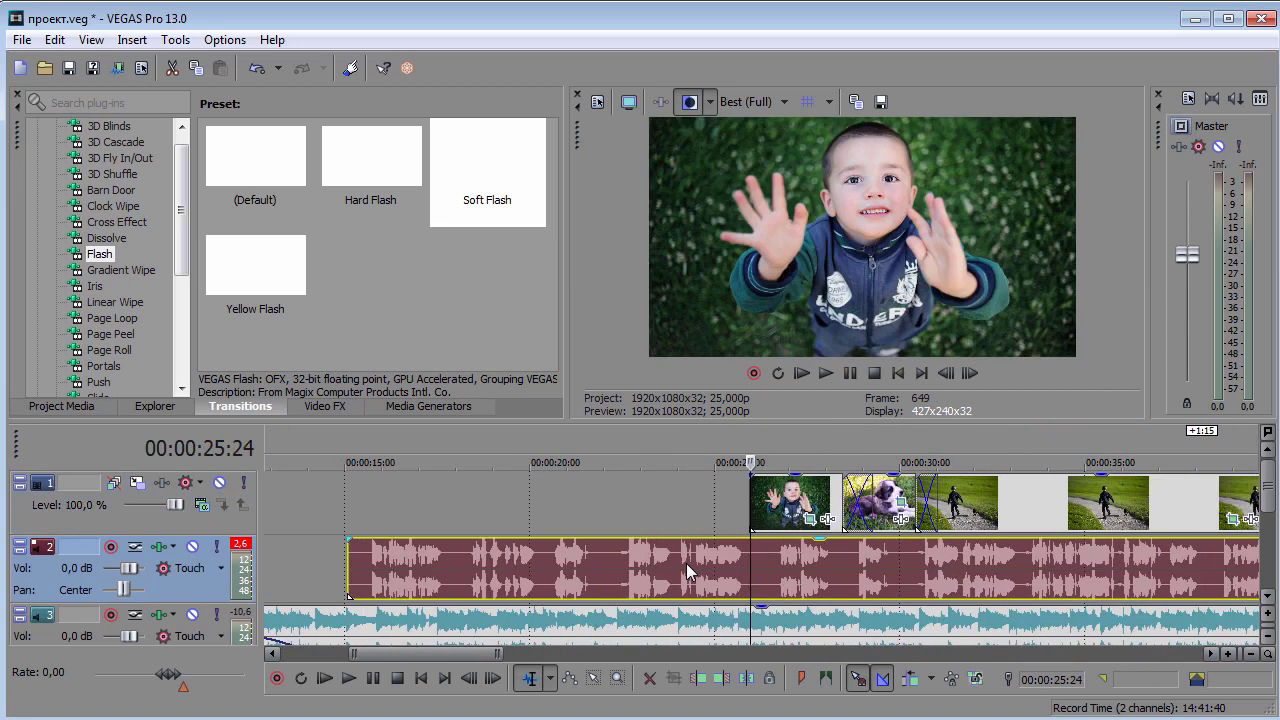
{"action": "scroll", "coordinate": [686, 571], "scroll_direction": "right", "scroll_amount": 5}
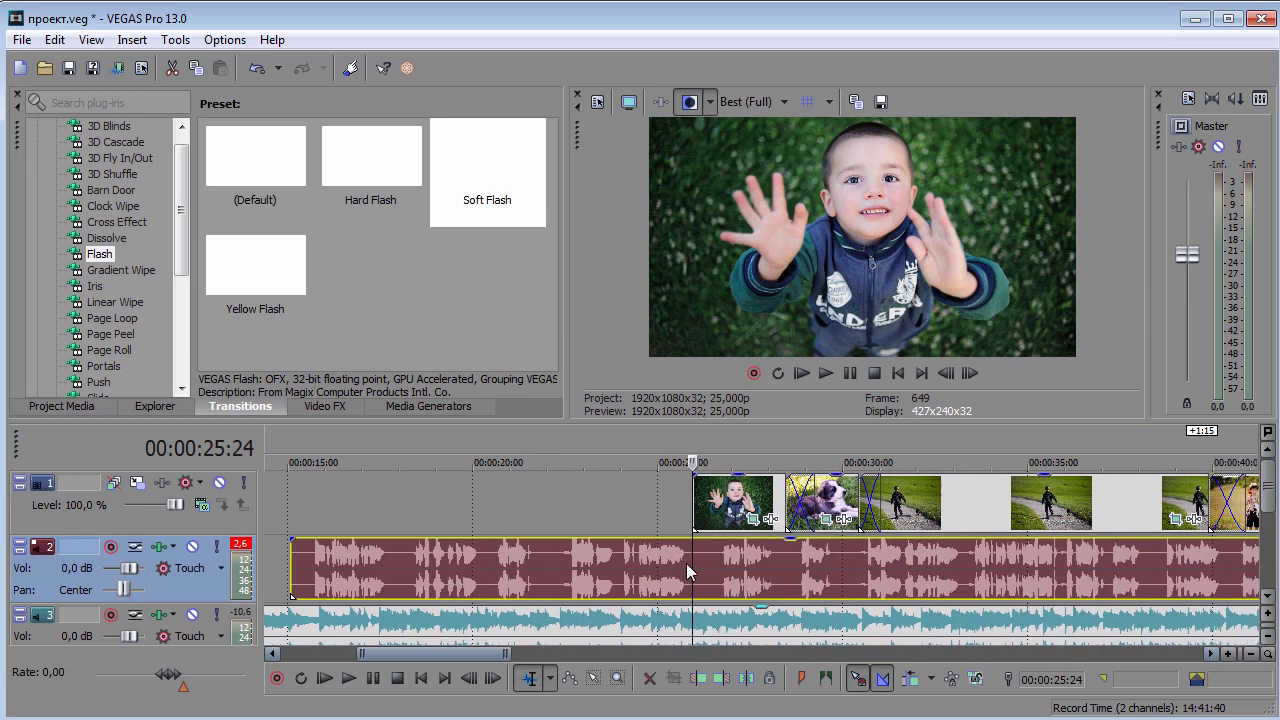
{"action": "scroll", "coordinate": [686, 571], "scroll_direction": "right", "scroll_amount": 2}
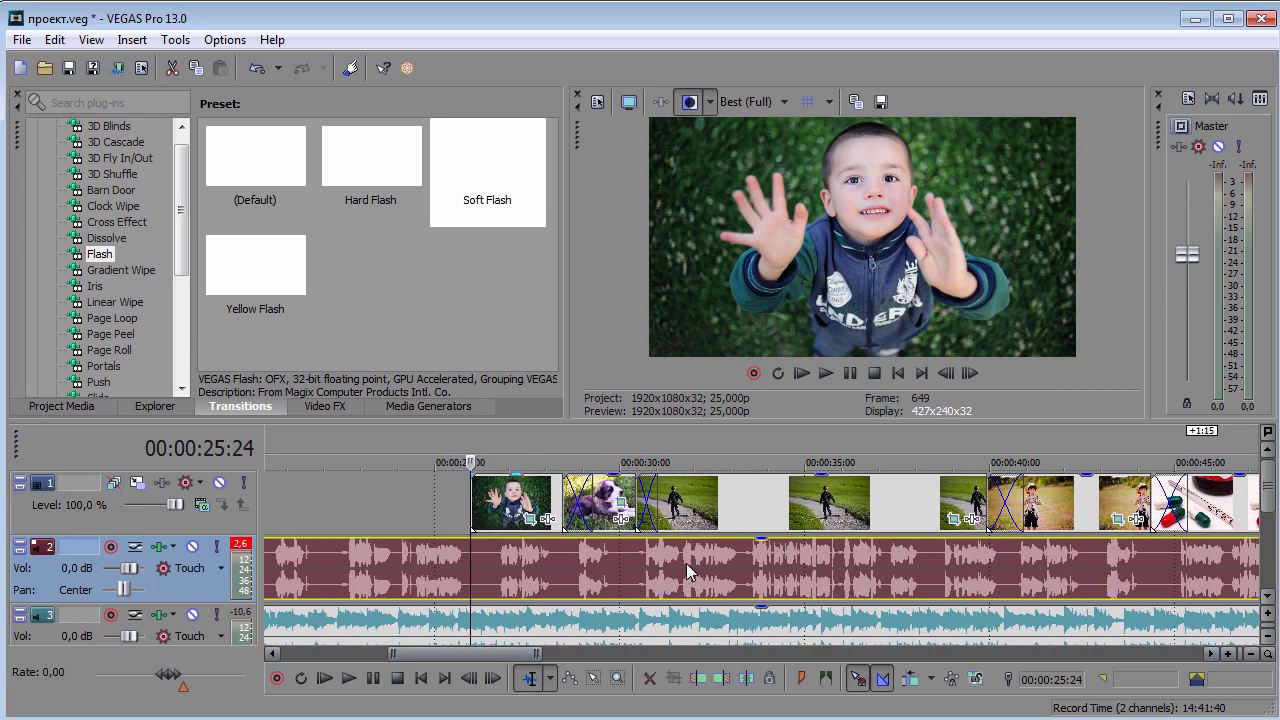
{"action": "left_click_drag", "start_coordinate": [472, 500], "coordinate": [402, 500]}
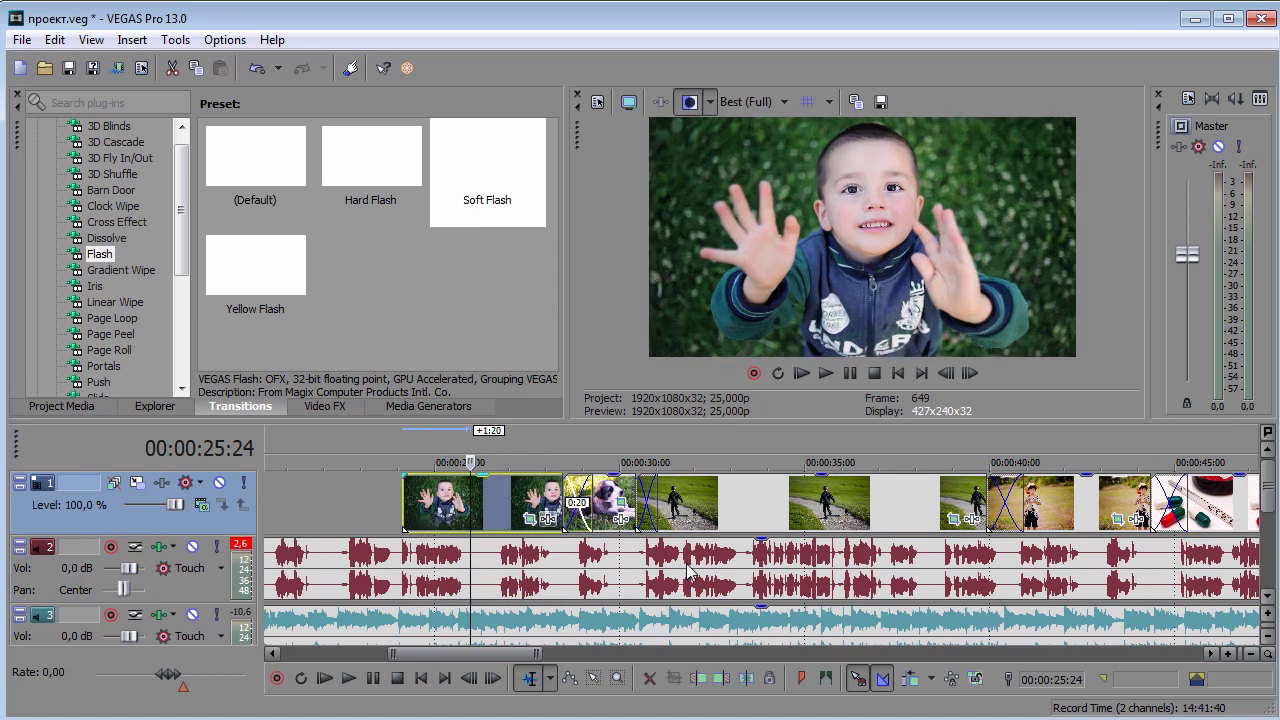
Align the boy photo's final Pan/Crop keyframe with the clip's end and give the clip a fade-in of about 2 seconds.
{"action": "left_click", "coordinate": [530, 519]}
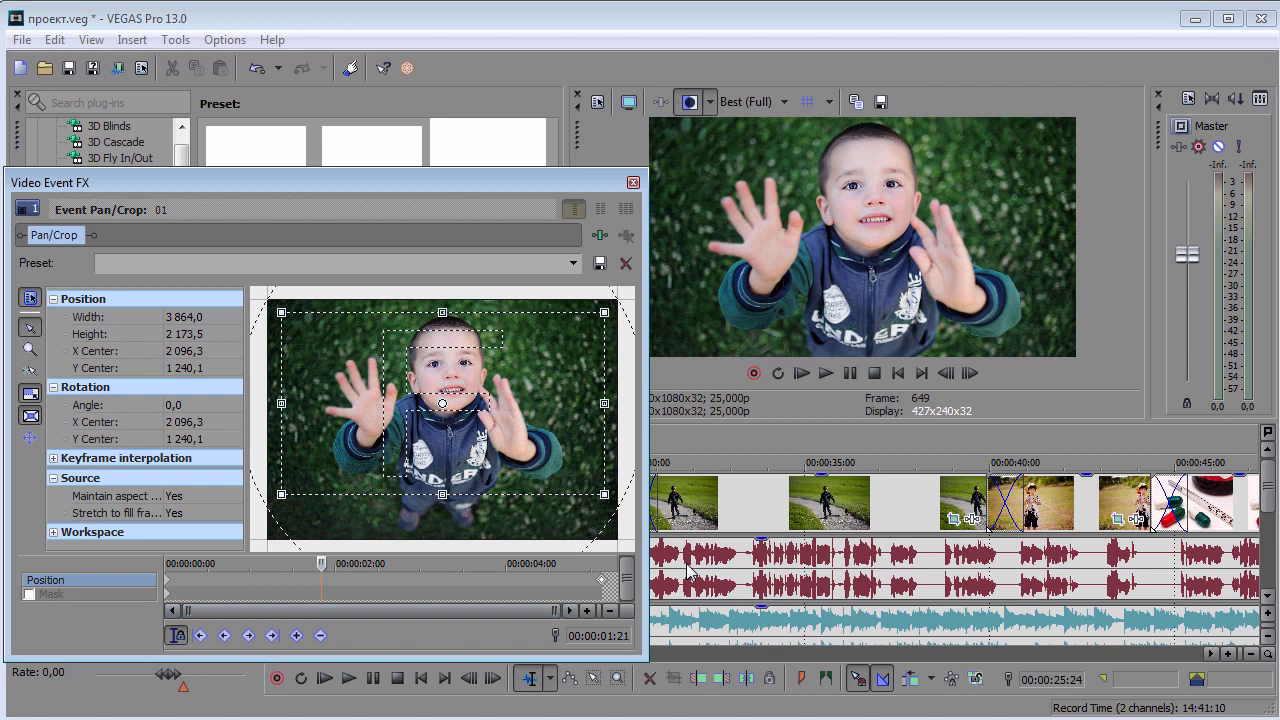
{"action": "left_click", "coordinate": [632, 182]}
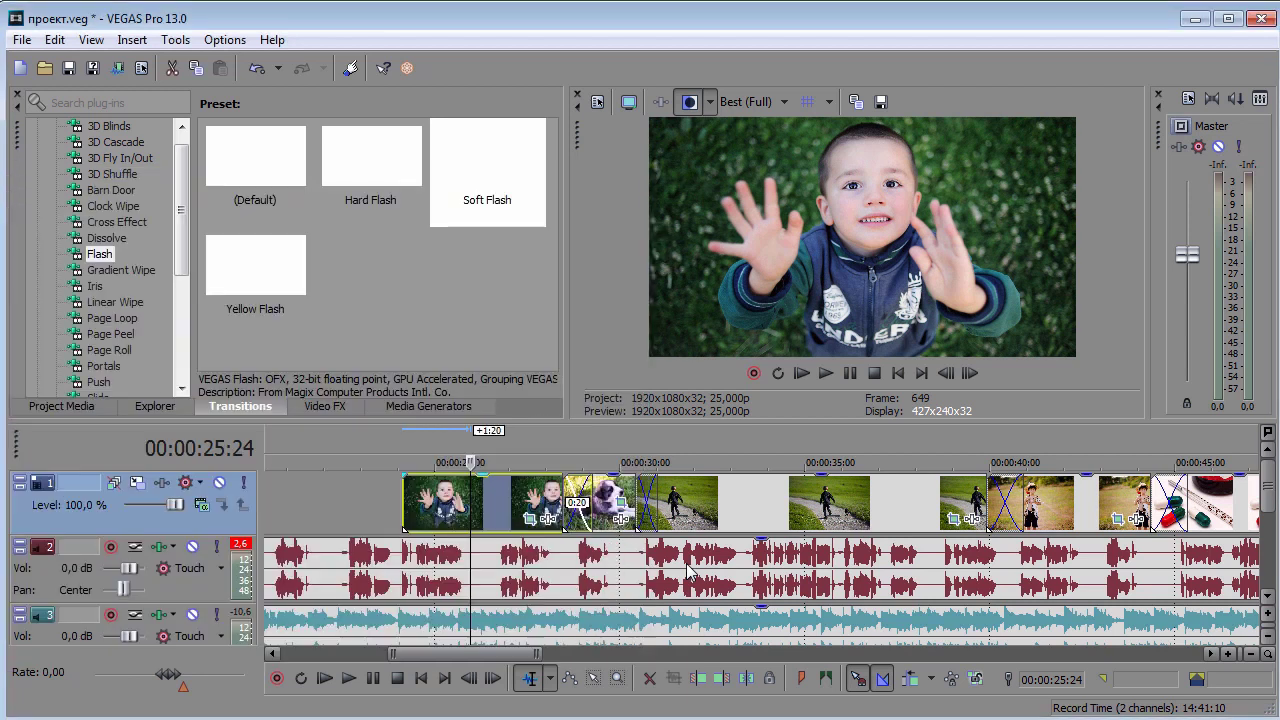
{"action": "left_click_drag", "start_coordinate": [405, 477], "coordinate": [479, 477]}
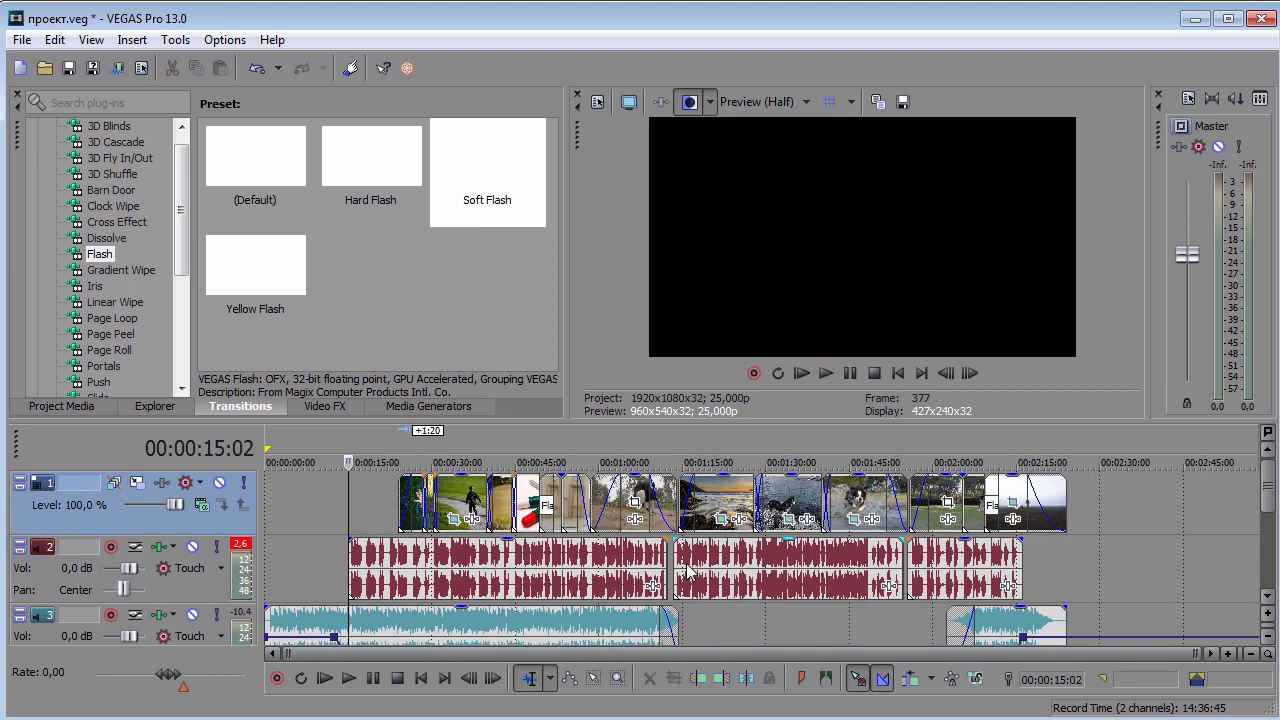
Trim the sunset seascape photo to start 2:14 after 00:01:14:07 and give it a fade-in of about 5 seconds with the slow curve.
{"action": "left_click", "coordinate": [688, 570]}
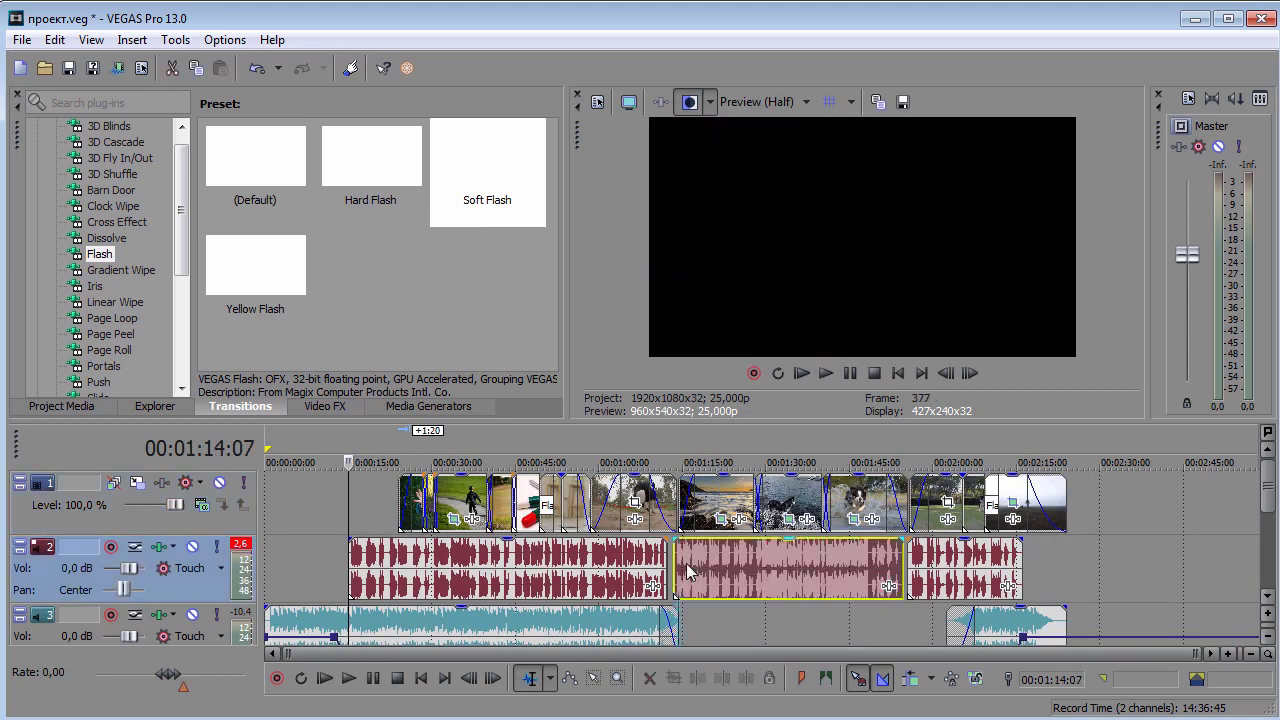
{"action": "scroll", "coordinate": [688, 570], "scroll_direction": "up", "scroll_amount": 1}
{"action": "scroll", "coordinate": [688, 570], "scroll_direction": "up", "scroll_amount": 3}
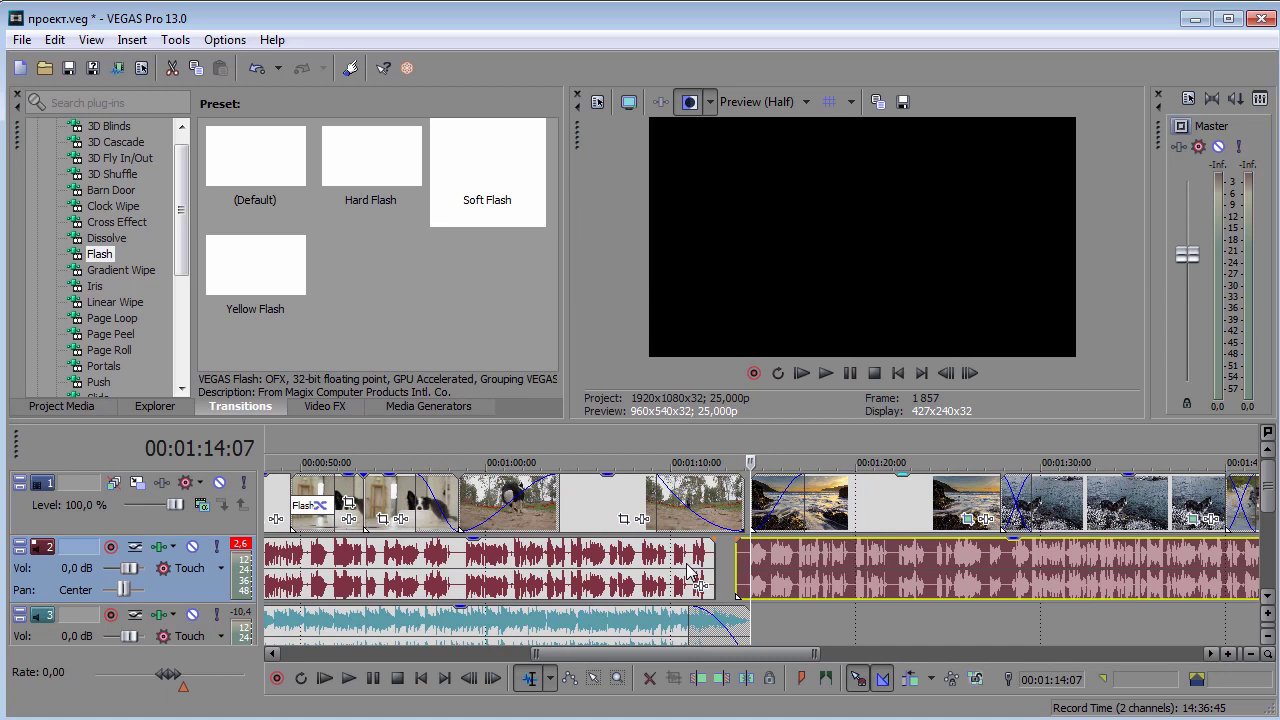
{"action": "left_click_drag", "start_coordinate": [752, 503], "coordinate": [897, 480]}
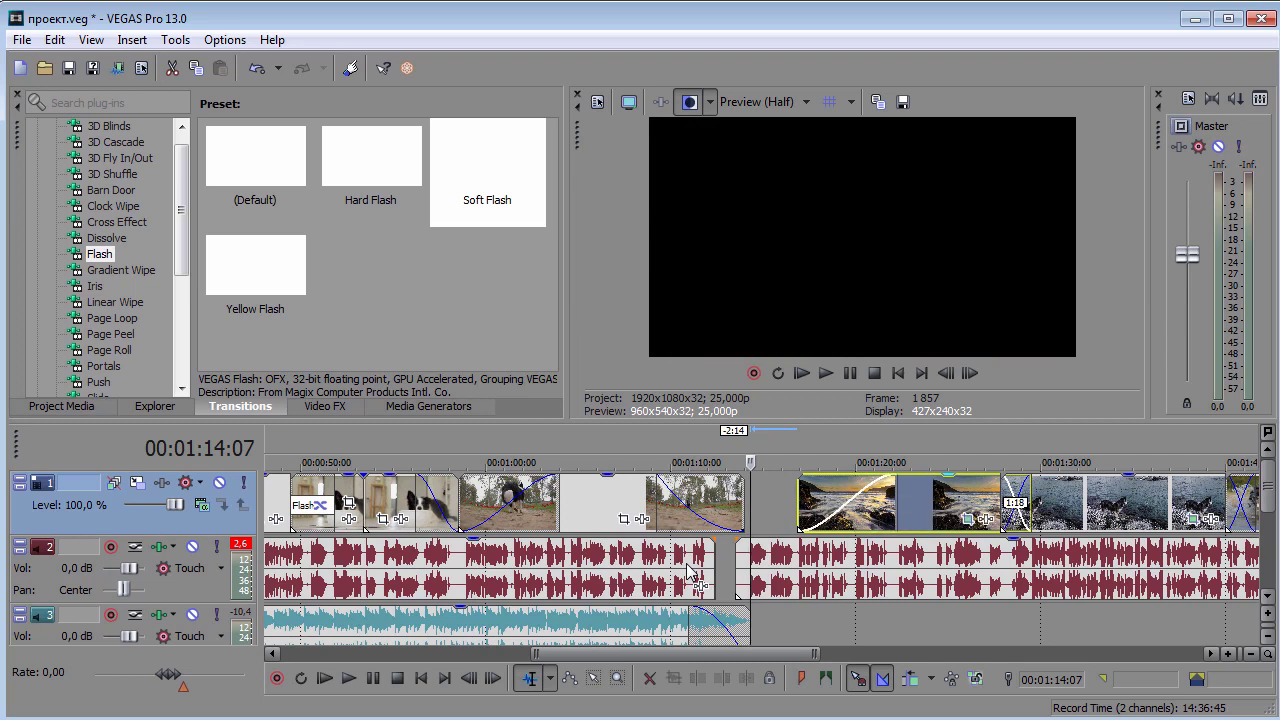
{"action": "key", "text": "KP_5"}
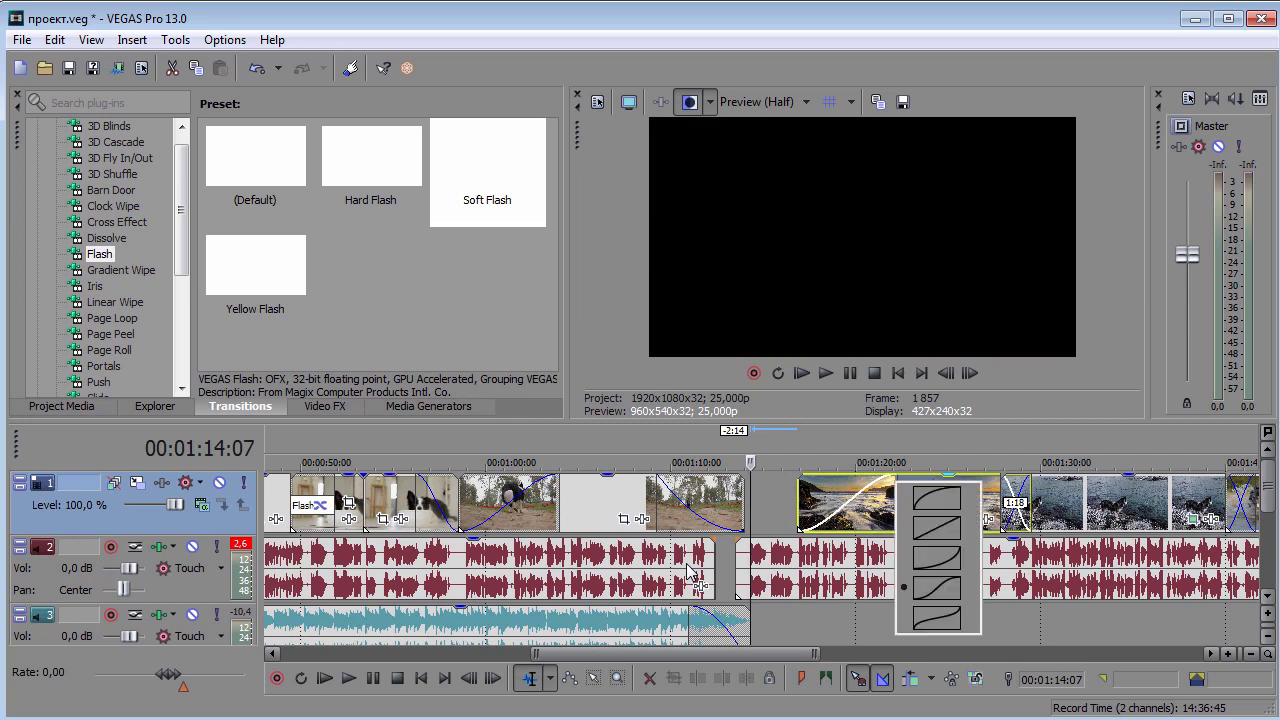
{"action": "left_click", "coordinate": [937, 558]}
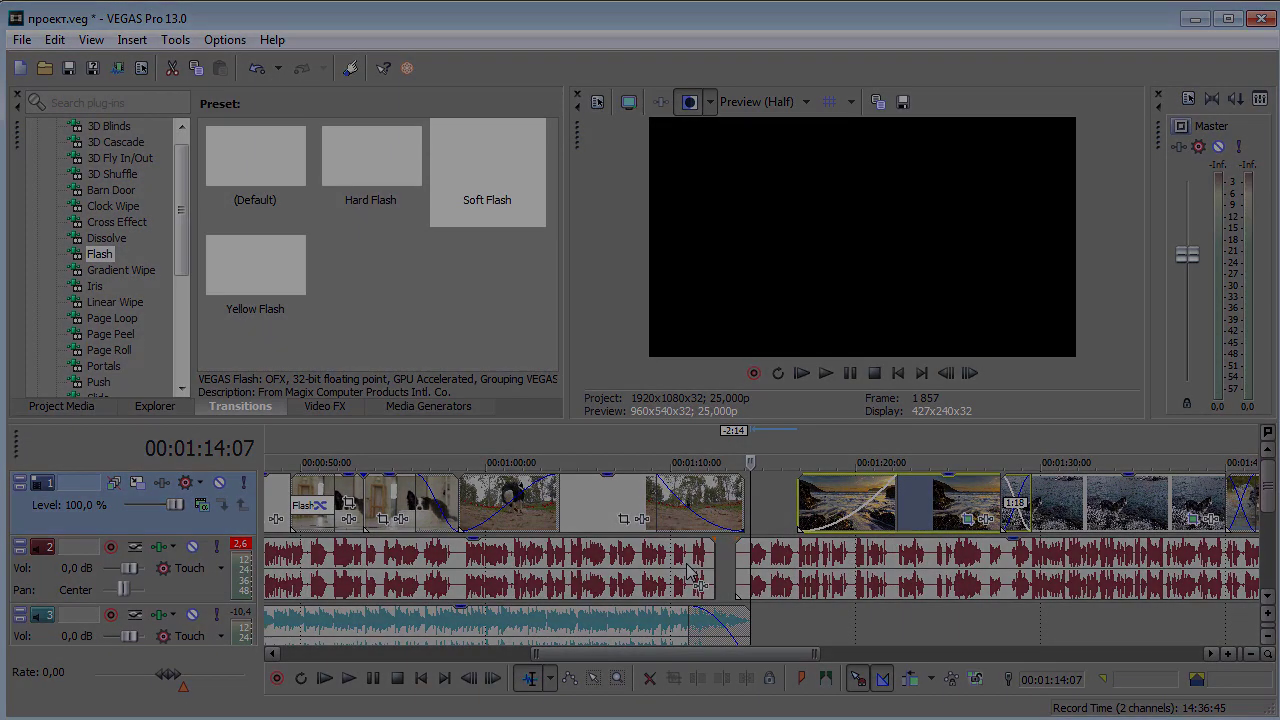